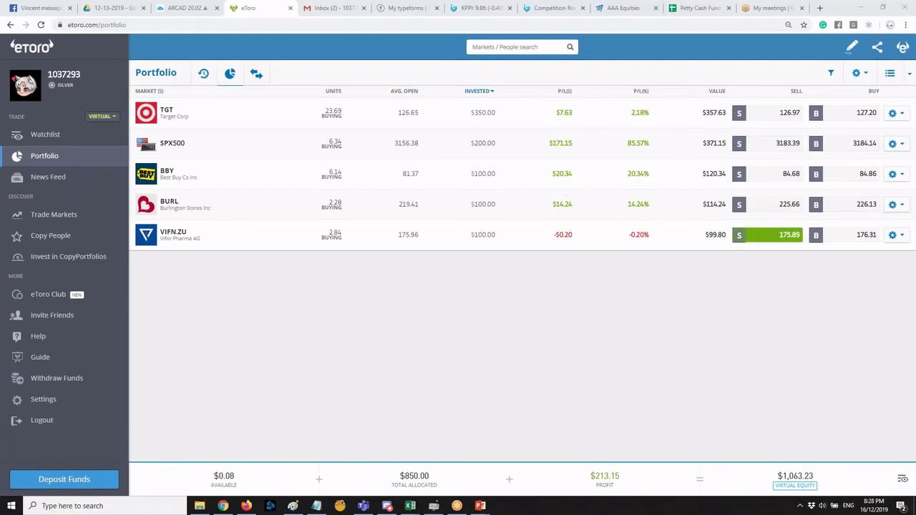
Open the full chart of the SPX500 position from the portfolio and set its interval to 1 hour.
left_click(907, 143)
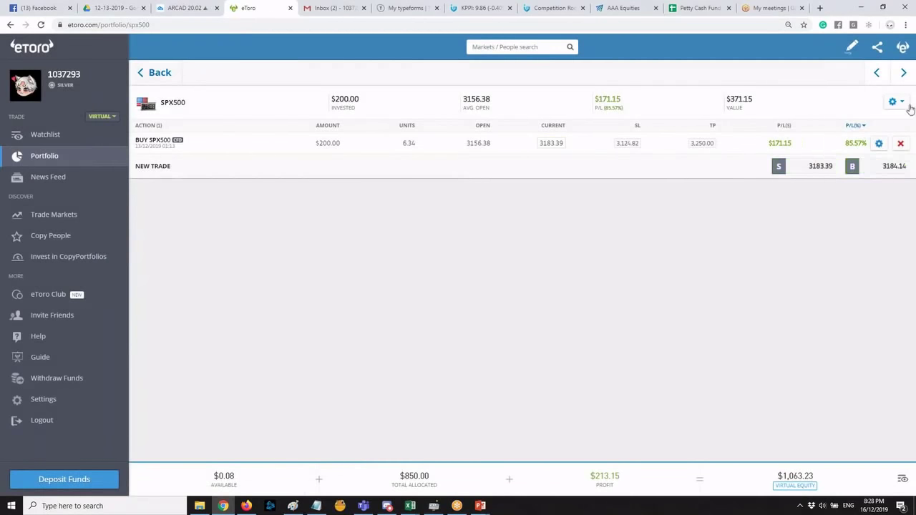
left_click(900, 102)
left_click(837, 167)
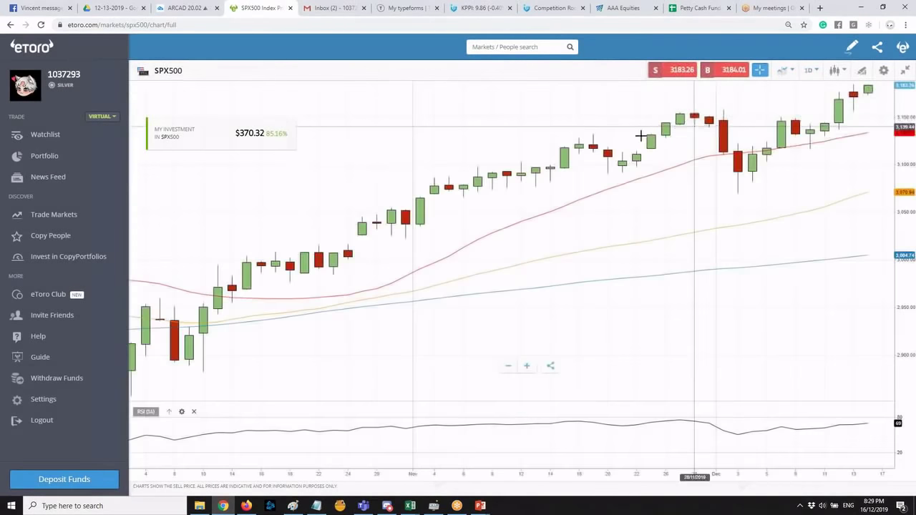
mouse_move(809, 70)
left_click(821, 206)
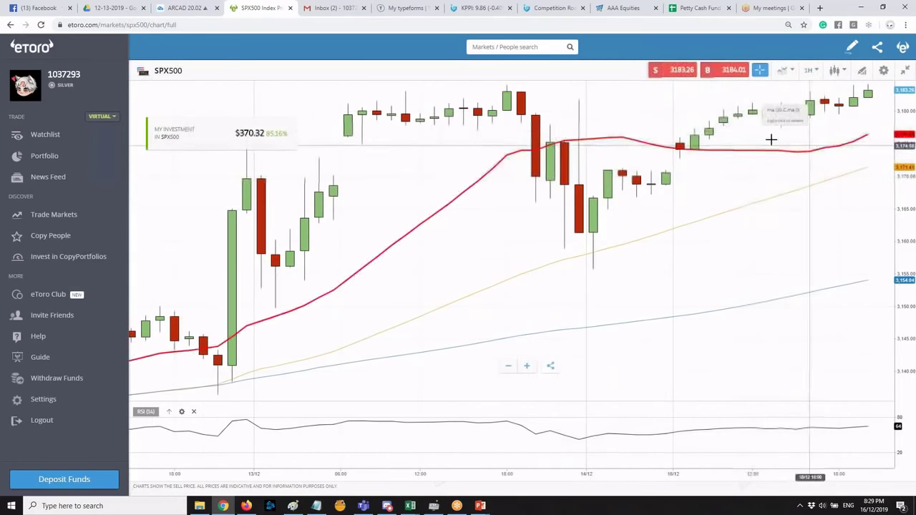
scroll(807, 93, "down", 6)
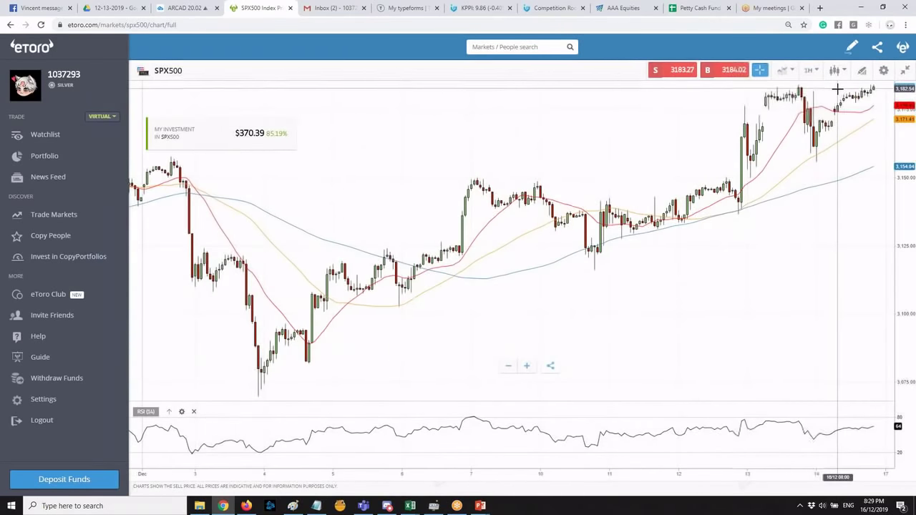
scroll(837, 93, "up", 5)
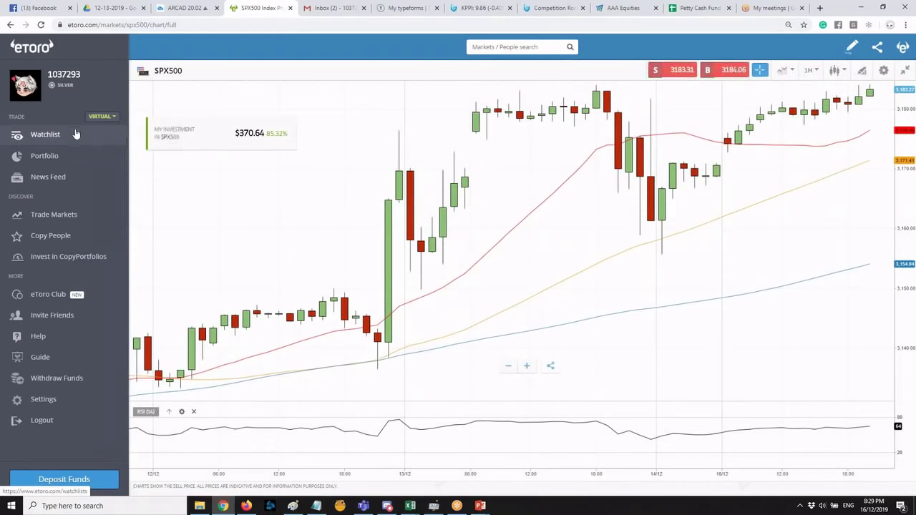
Open the trade markets page and look through its featured markets, market movers and crypto sections, briefly checking the Discord general-chat channel.
left_click(75, 217)
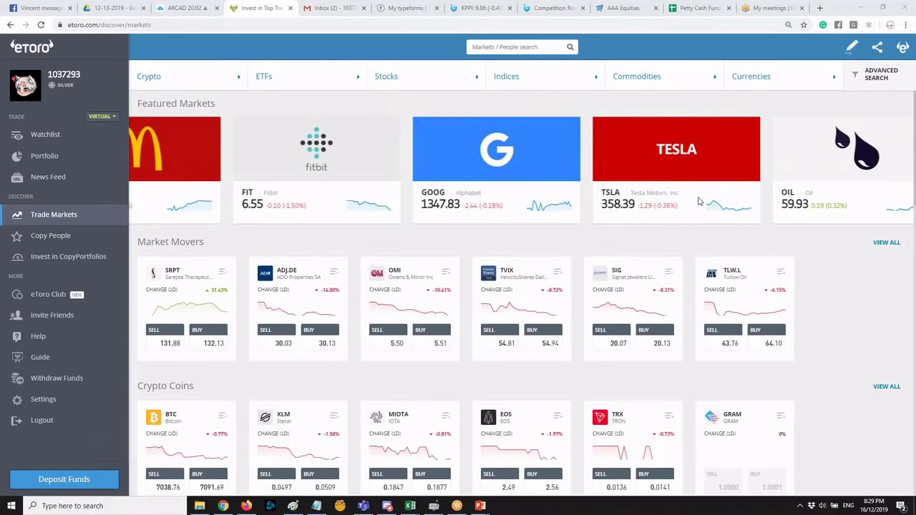
scroll(522, 287, "down", 2)
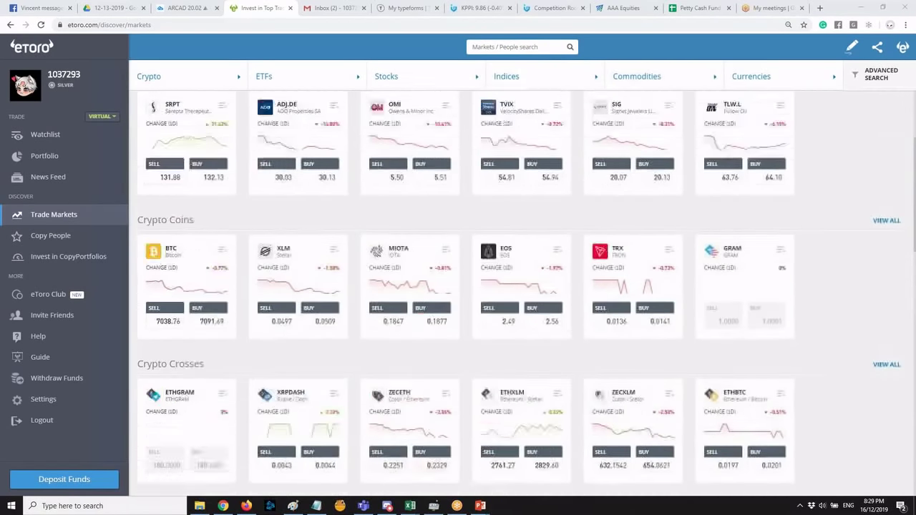
scroll(522, 286, "up", 2)
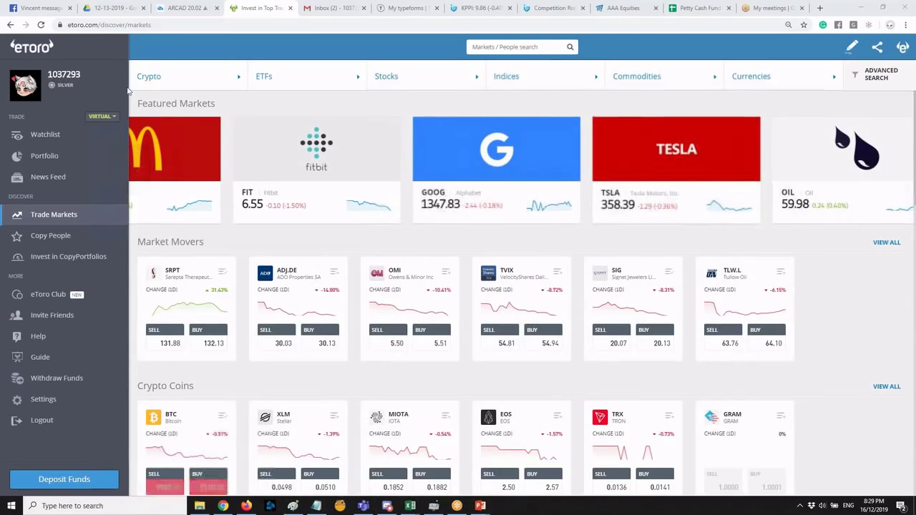
left_click(386, 506)
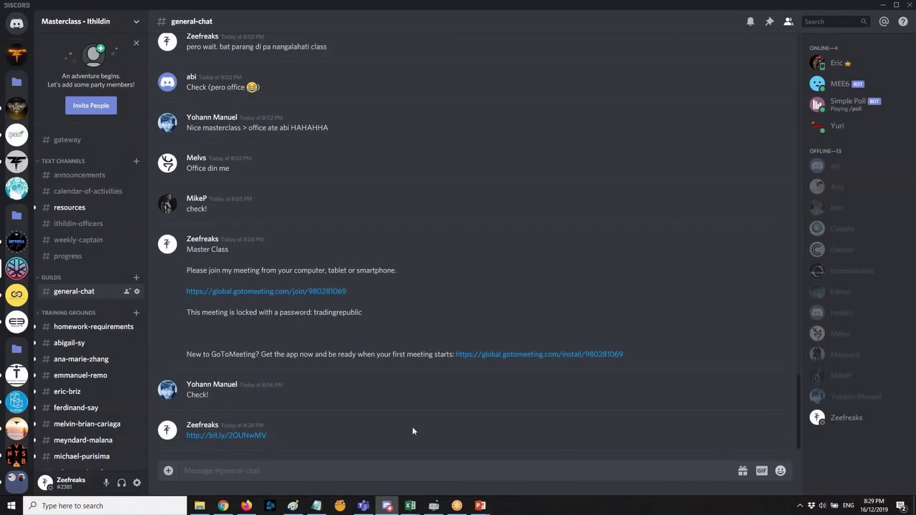
key("alt+Tab")
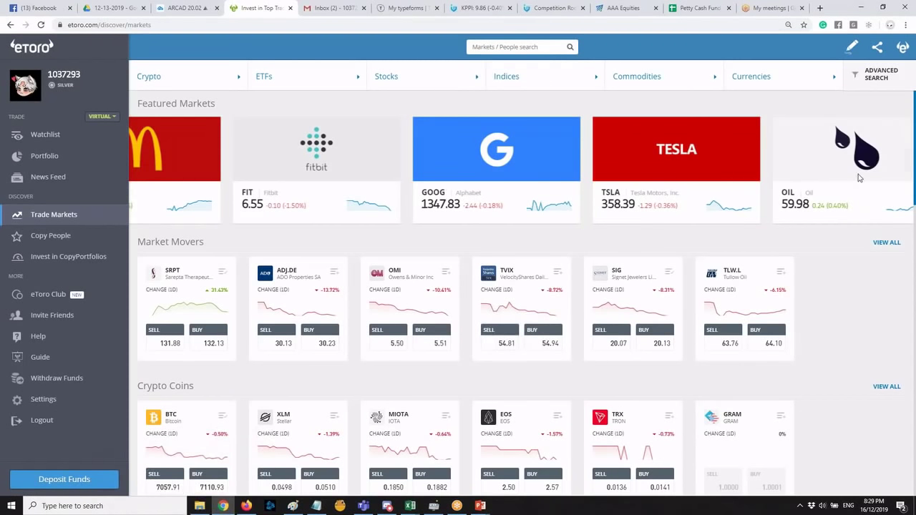
scroll(656, 250, "down", 4)
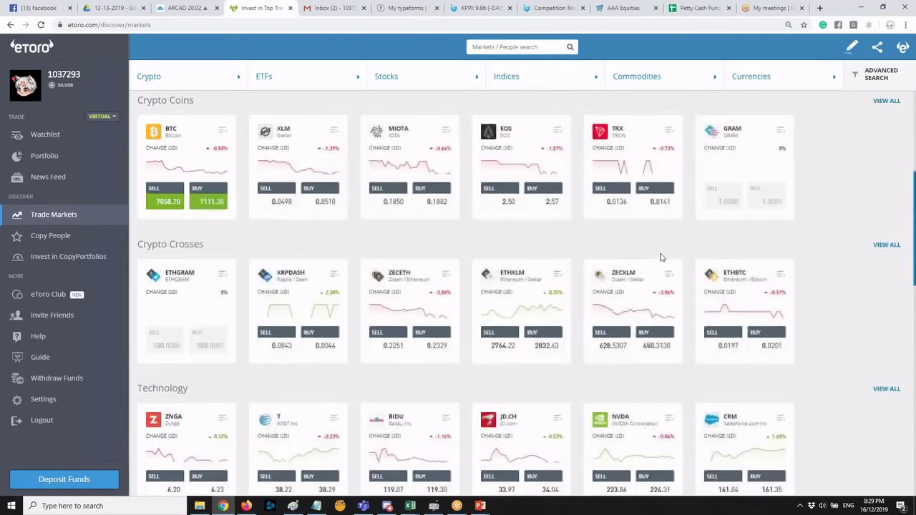
scroll(656, 255, "up", 4)
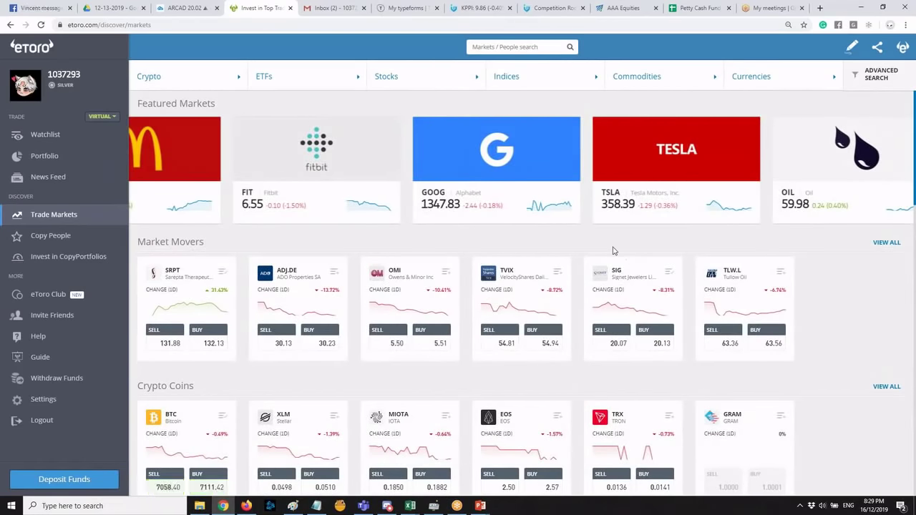
scroll(752, 166, "down", 3)
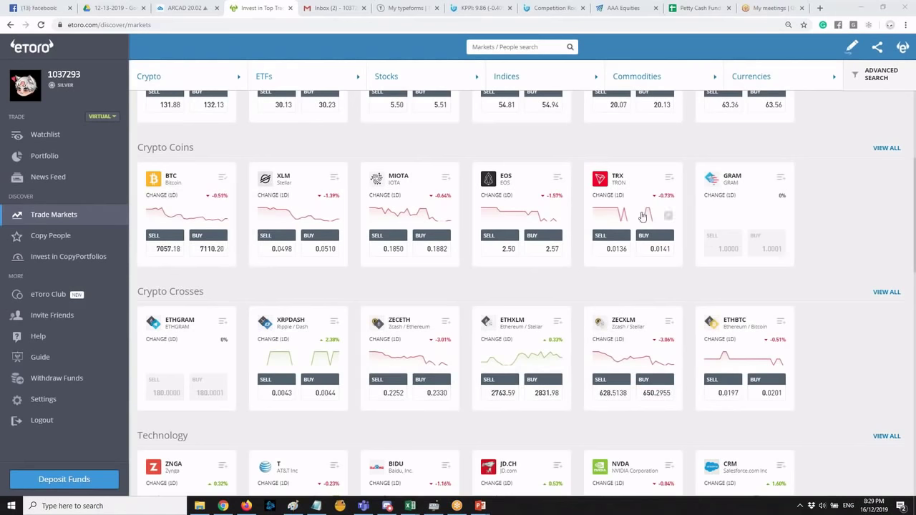
scroll(832, 251, "up", 3)
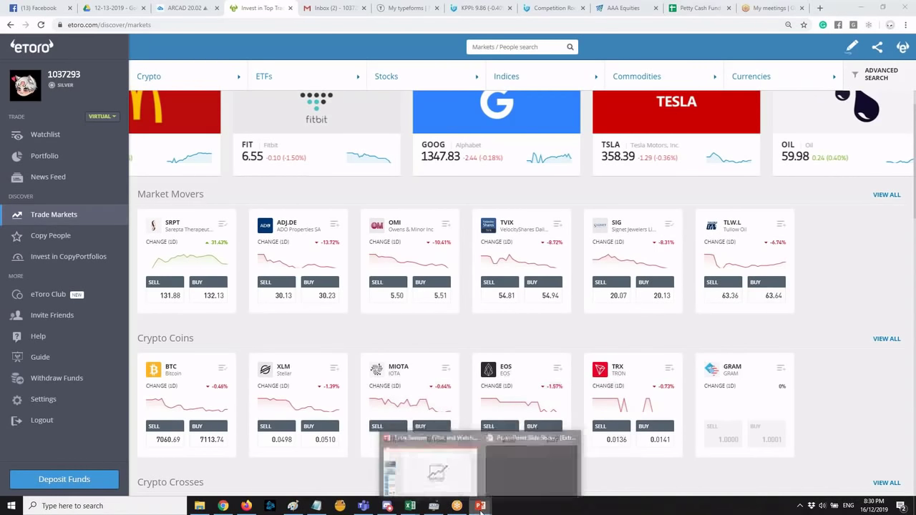
Go to the watchlist page and activate the search for markets and people.
left_click(41, 50)
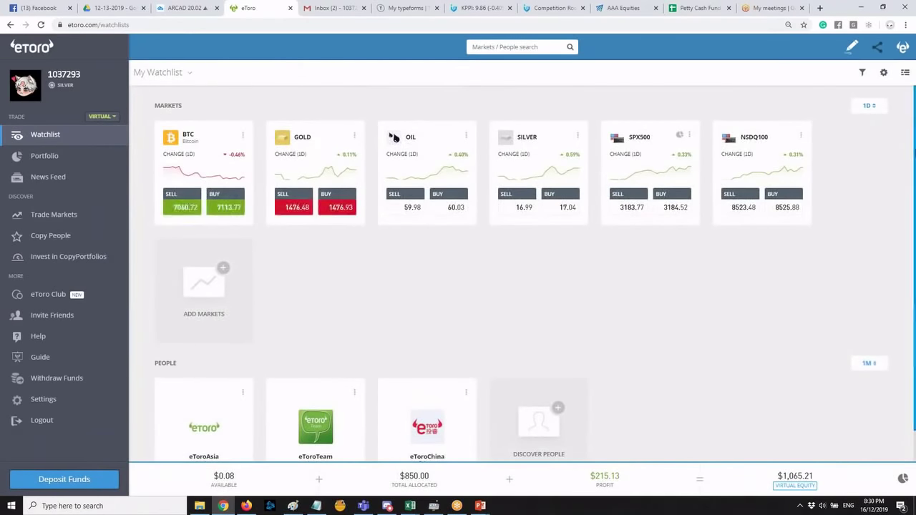
left_click(191, 78)
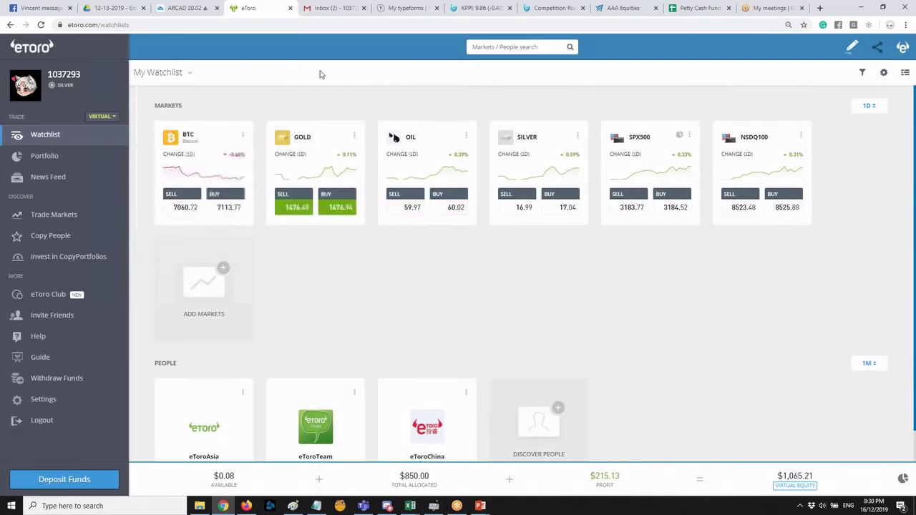
left_click(516, 50)
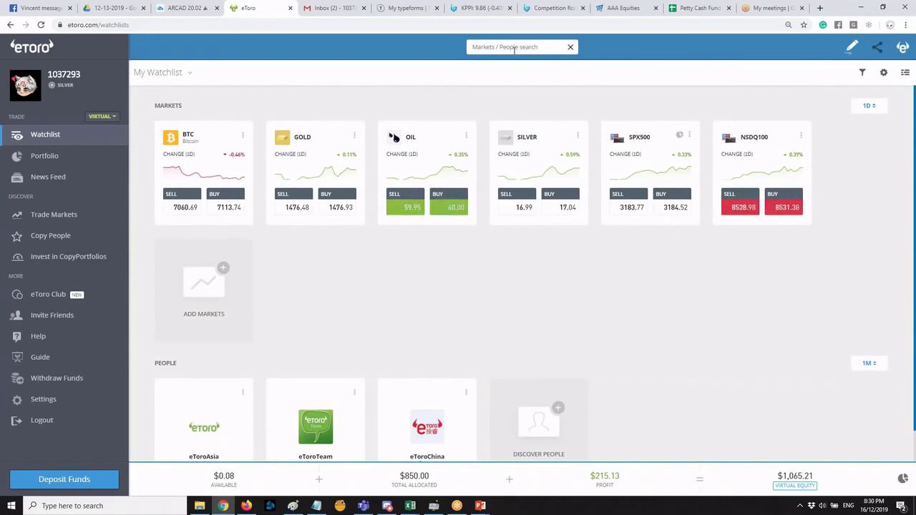
type("asdfa")
key("ctrl+a")
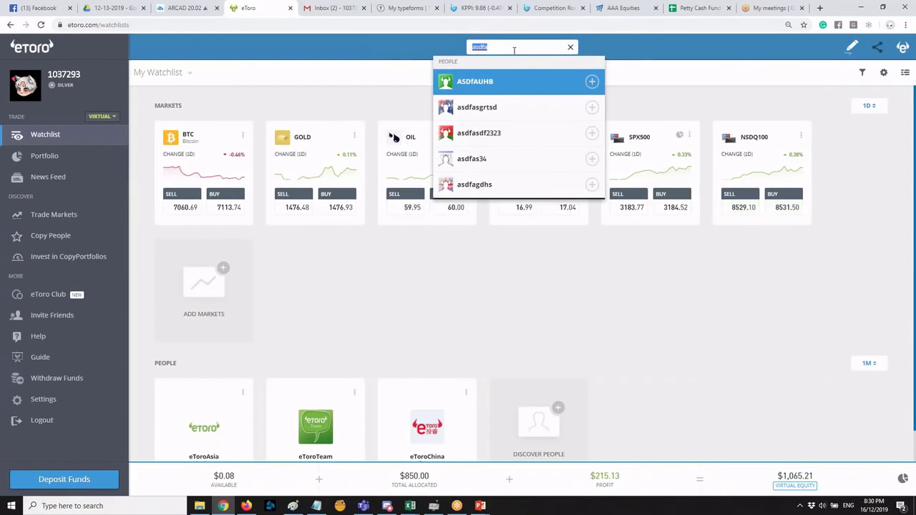
key("BackSpace")
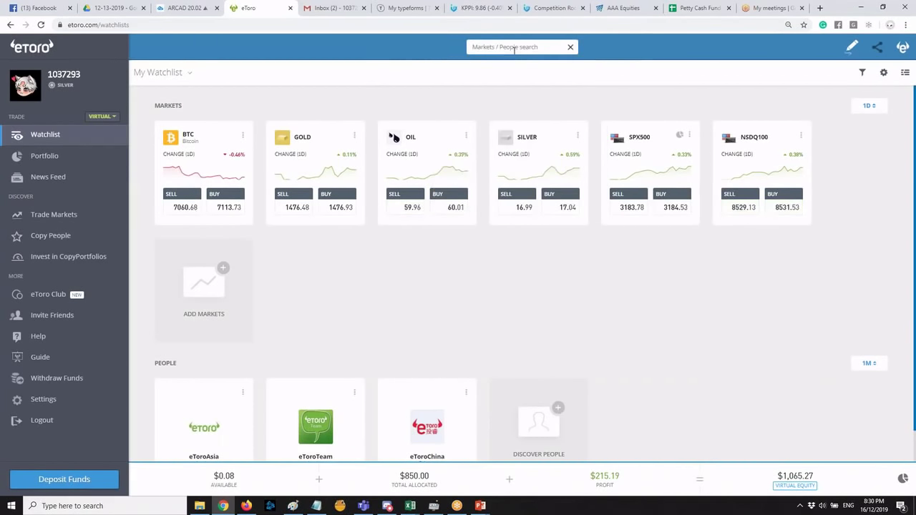
Search the markets for "goog" and open the page of the Alphabet stock.
type("goog")
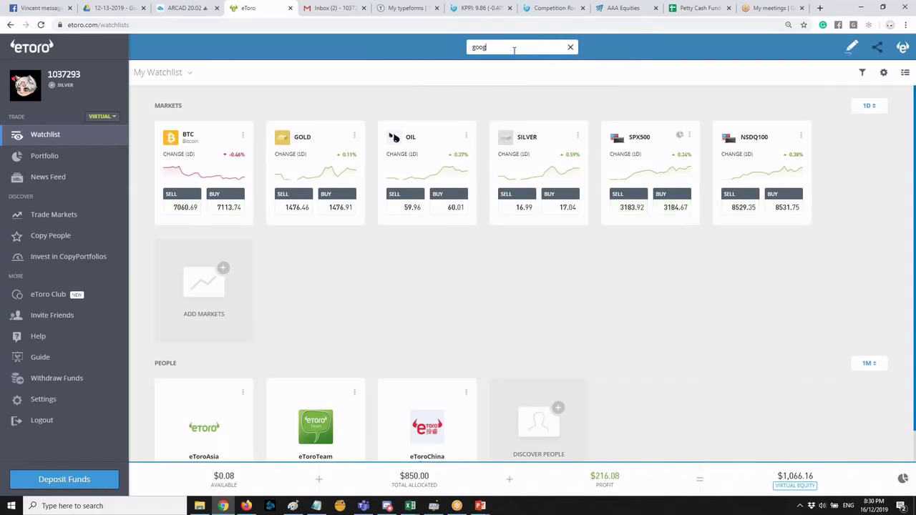
type("le")
key("ctrl+a")
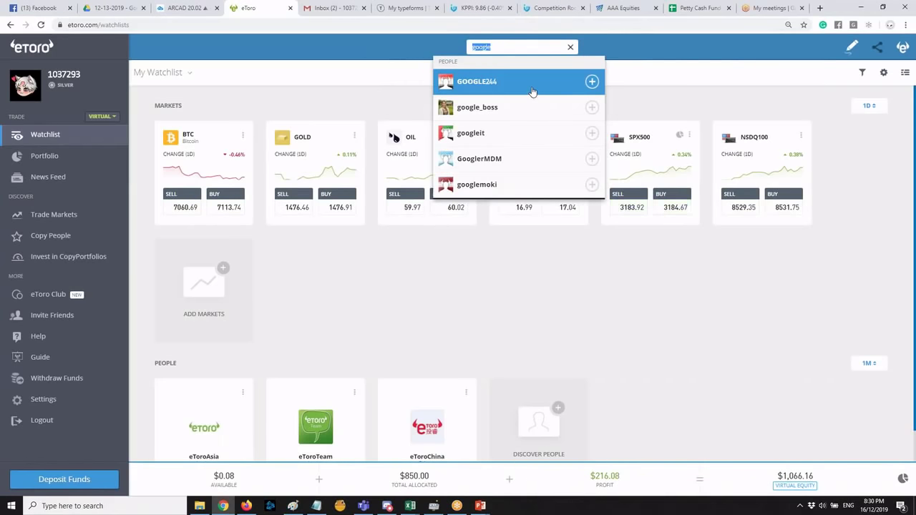
type("goog")
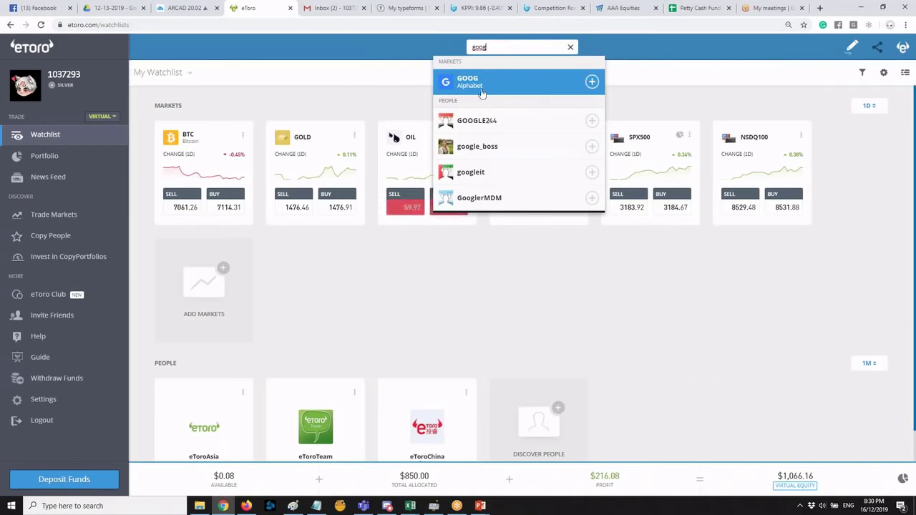
left_click(469, 86)
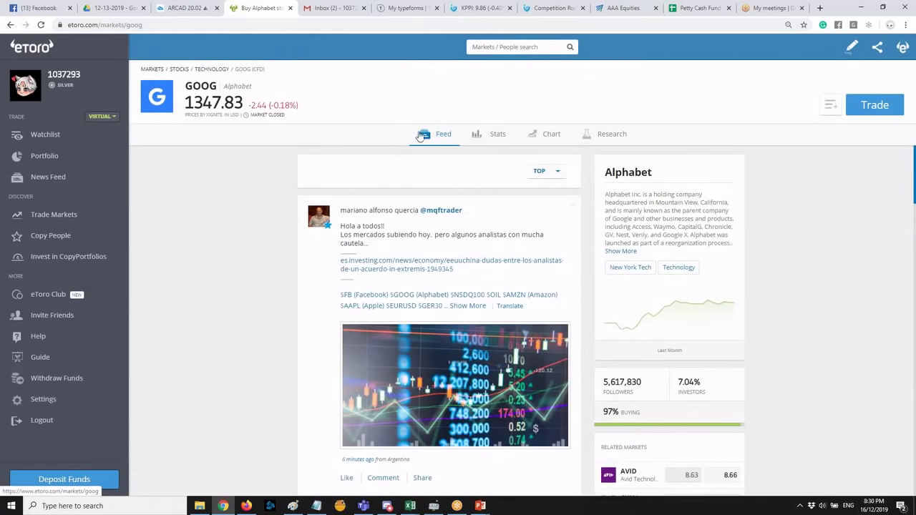
View Alphabet's statistics and its price chart over a longer period.
left_click(498, 135)
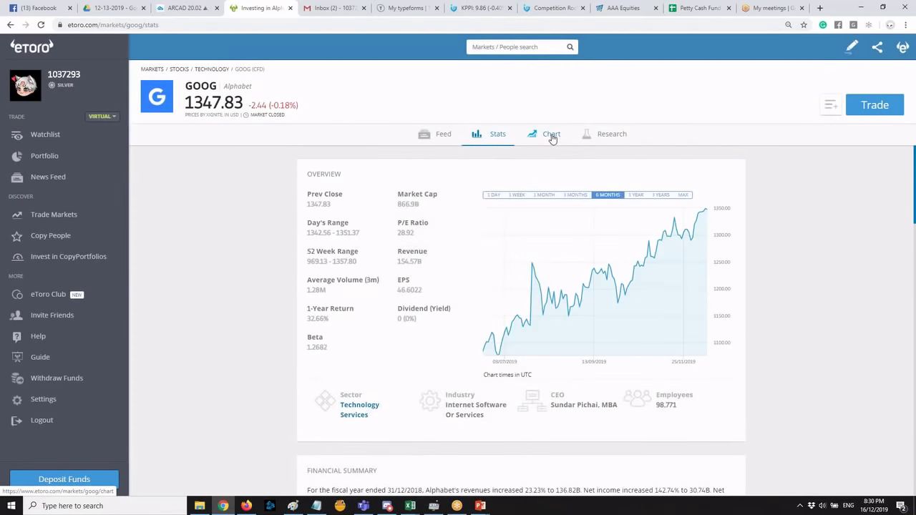
left_click(552, 136)
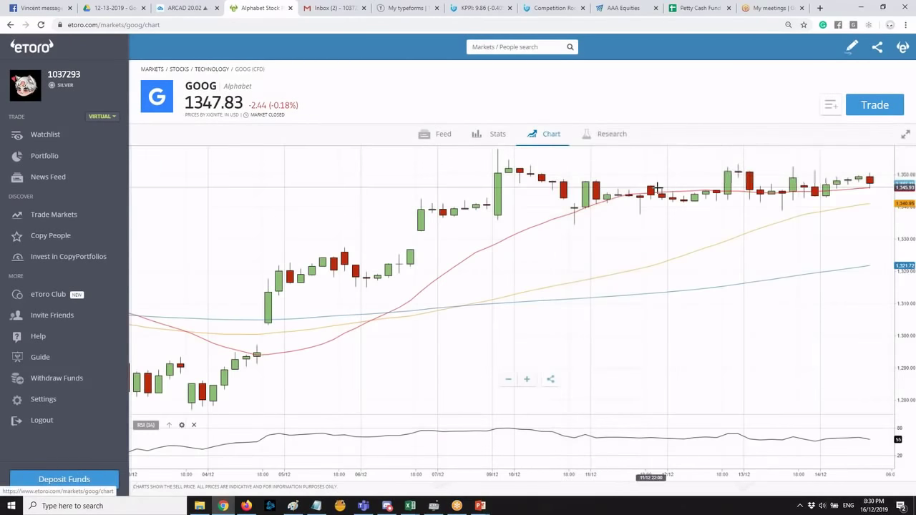
scroll(629, 187, "down", 10)
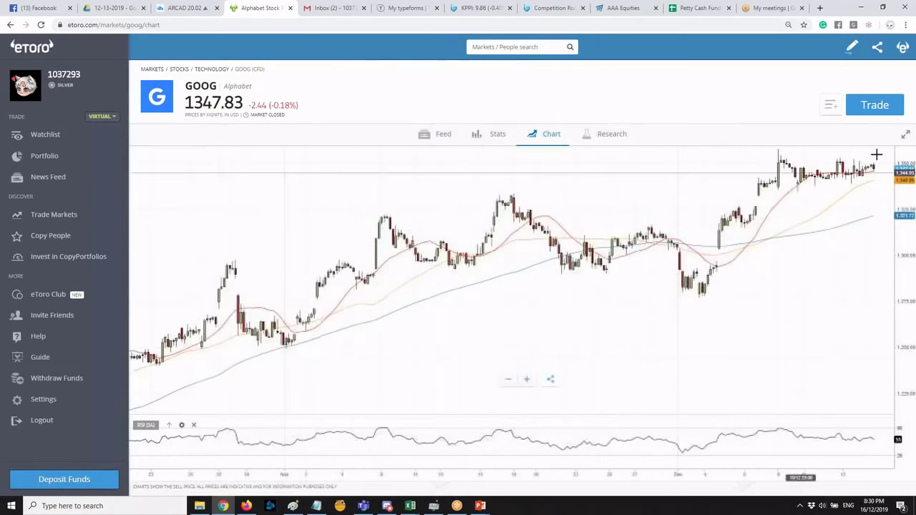
Expand the GOOG chart to full view, set its interval to 1D and examine the long-term price history.
left_click(905, 134)
left_click(815, 71)
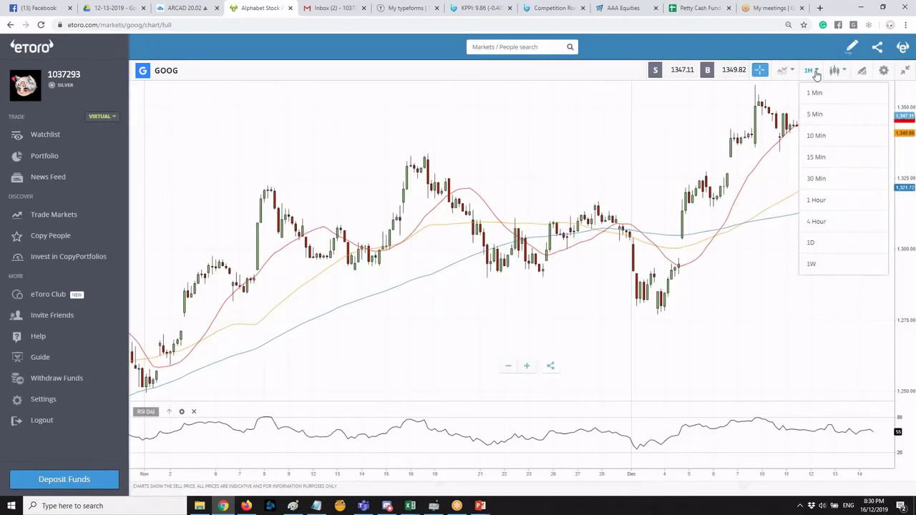
left_click(826, 243)
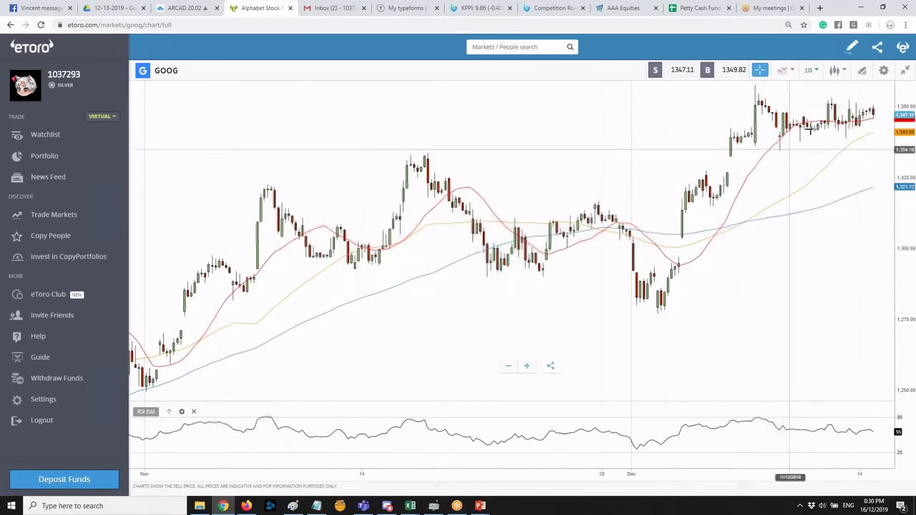
scroll(650, 133, "down", 3)
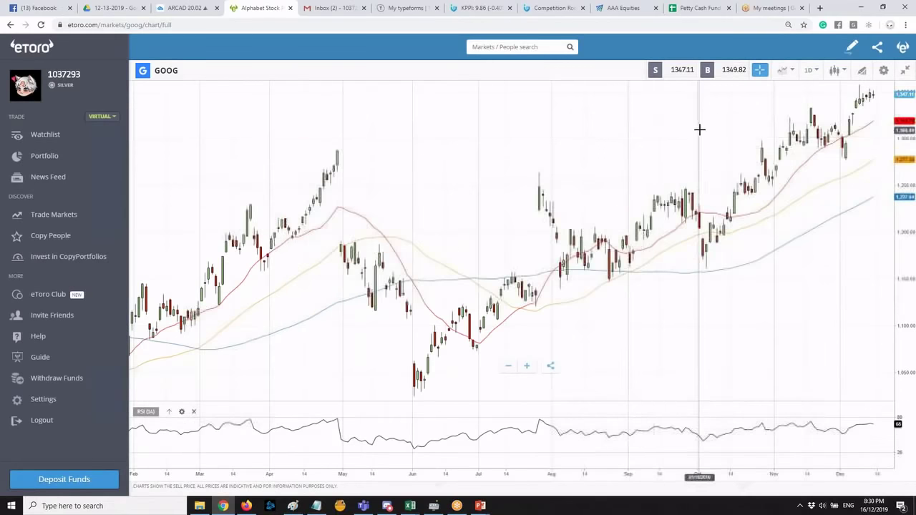
scroll(593, 145, "down", 10)
scroll(533, 144, "up", 10)
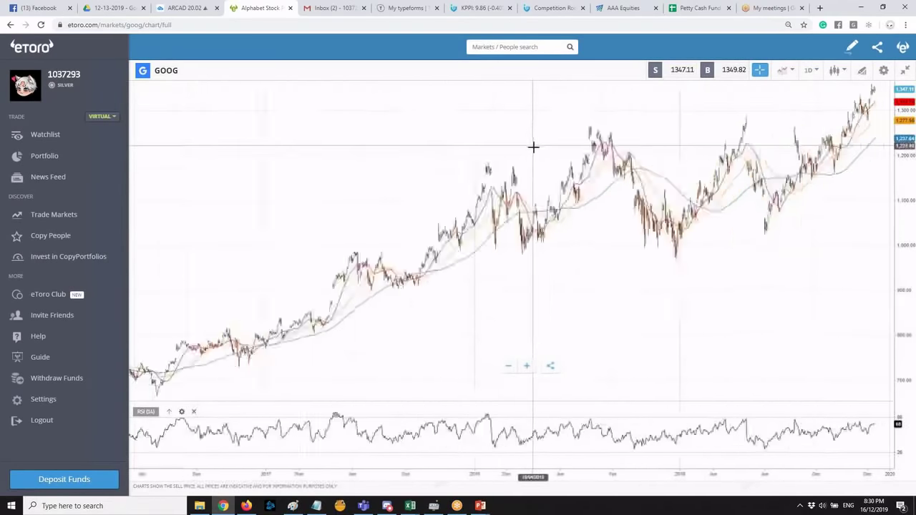
scroll(782, 150, "down", 3)
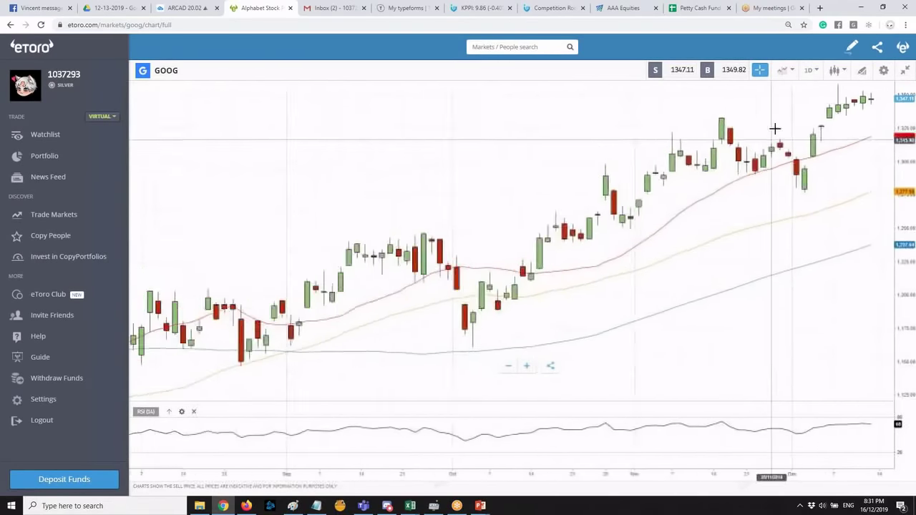
Change the theme of the GOOG chart to Dark Theme in the chart settings.
left_click(880, 72)
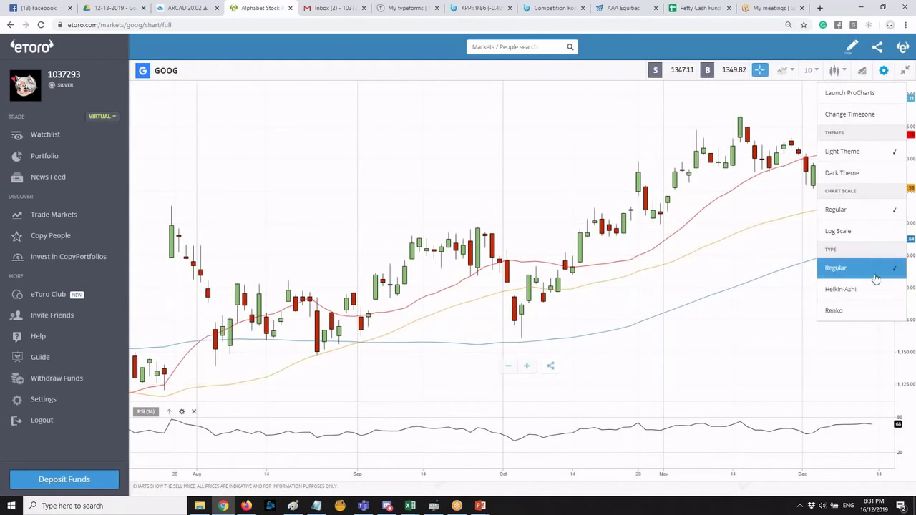
left_click(863, 154)
left_click(880, 74)
left_click(880, 74)
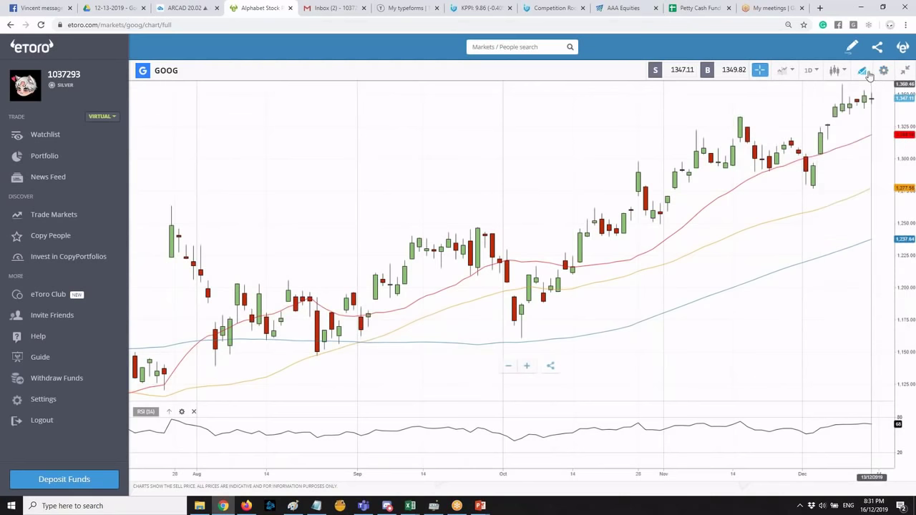
left_click(883, 73)
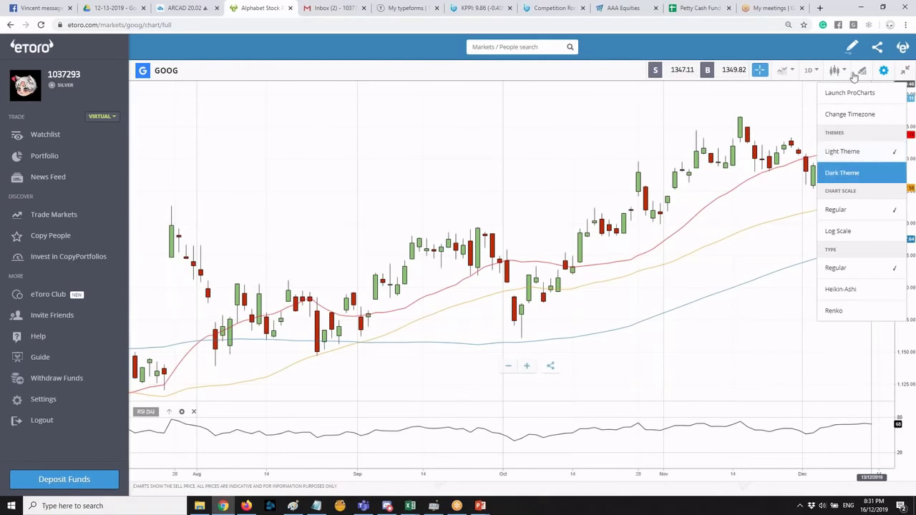
left_click(862, 173)
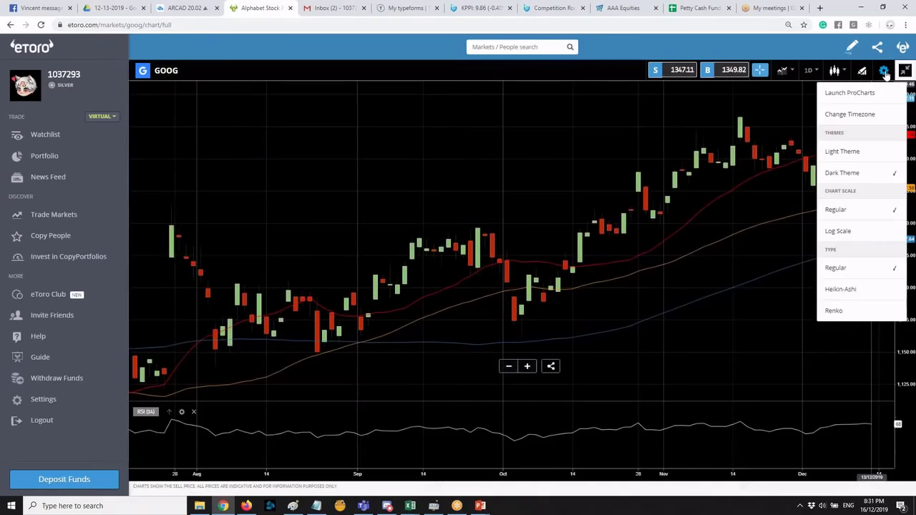
Switch the GOOG chart to the Light Theme and set its type to Renko.
left_click(873, 151)
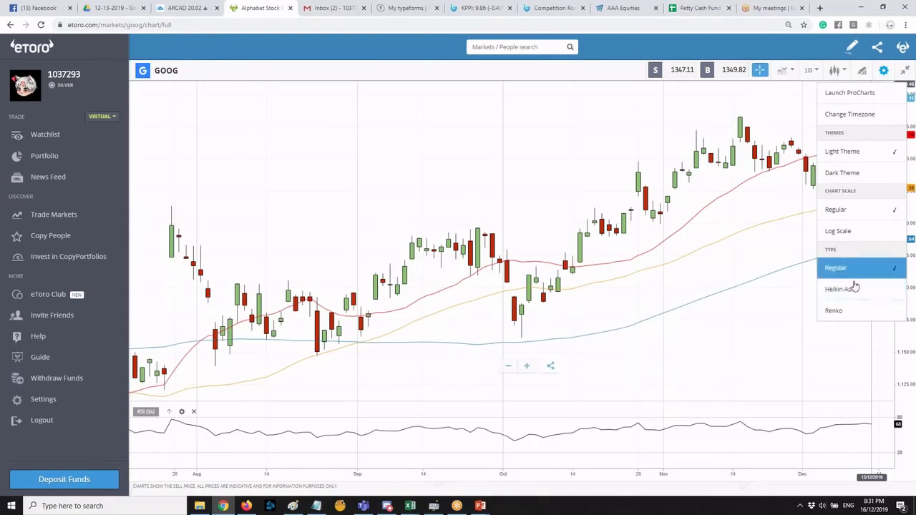
left_click(844, 312)
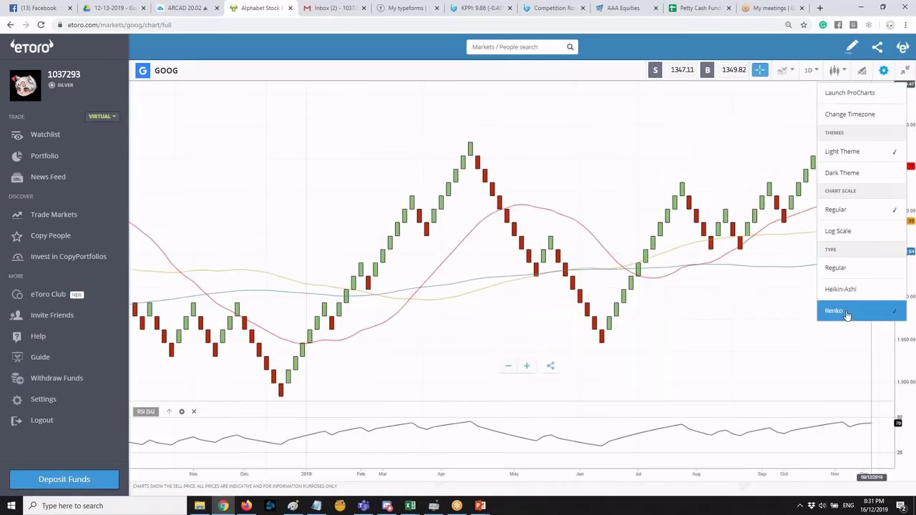
scroll(787, 250, "down", 3)
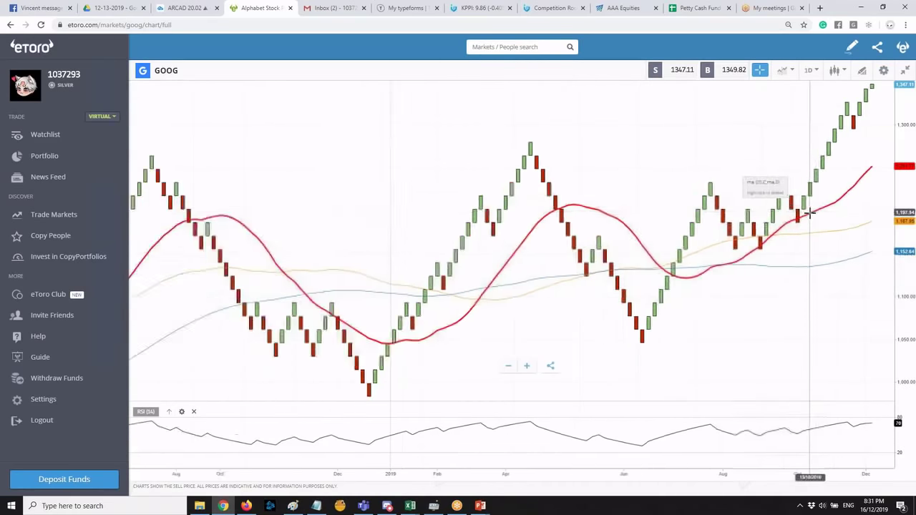
scroll(827, 183, "up", 2)
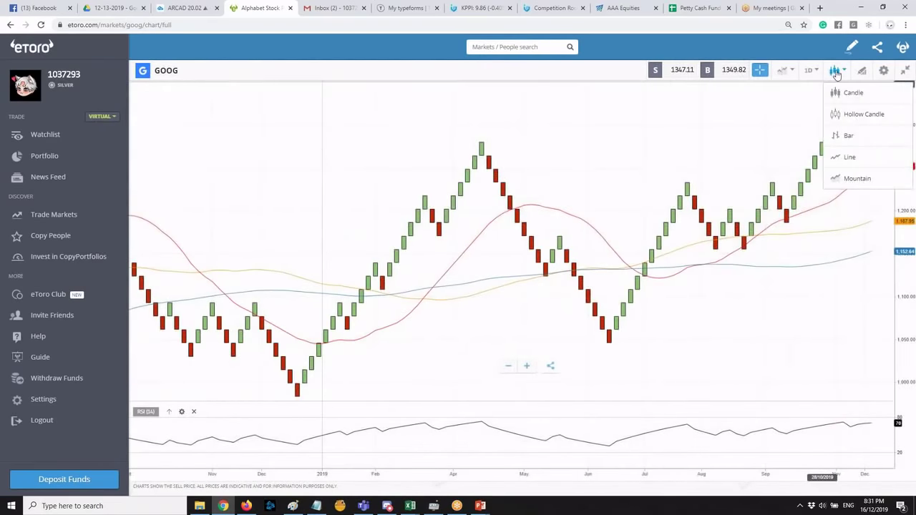
Look over the chart style and drawing tool options, and set the GOOG chart's type to Regular.
mouse_move(834, 72)
left_click(863, 71)
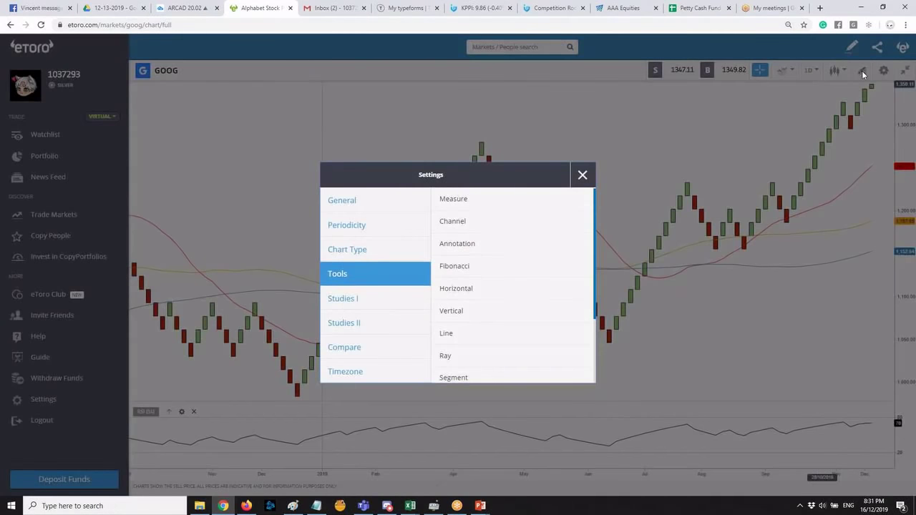
left_click(861, 70)
mouse_move(862, 72)
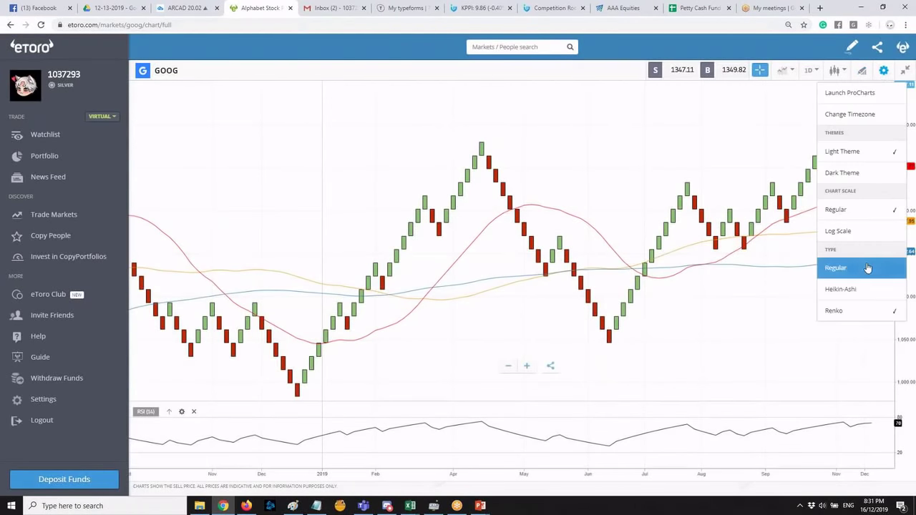
left_click(863, 266)
scroll(838, 158, "down", 5)
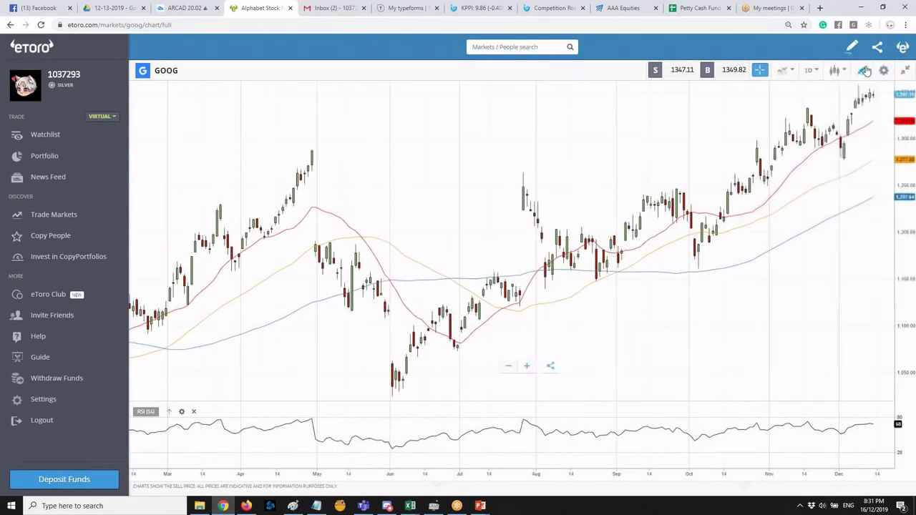
Review the General, Periodicity and Chart Type options in the chart's Settings dialog.
left_click(862, 70)
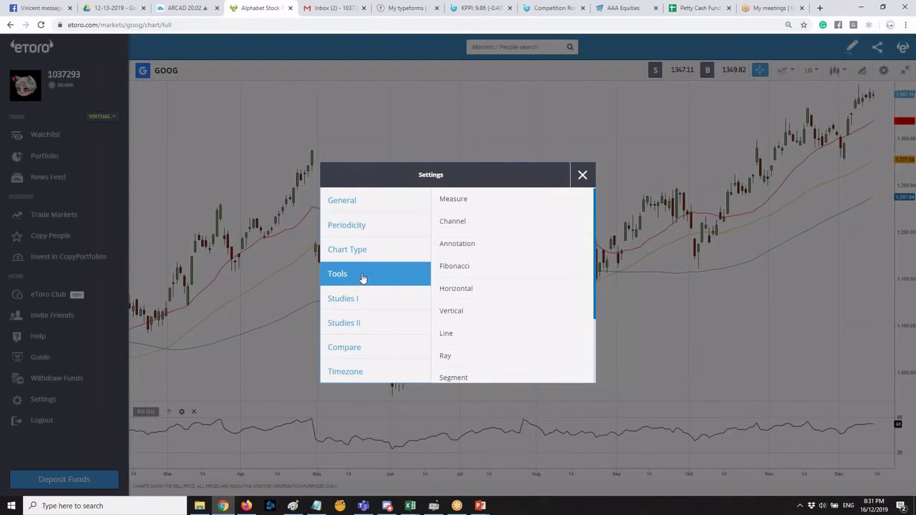
left_click(853, 88)
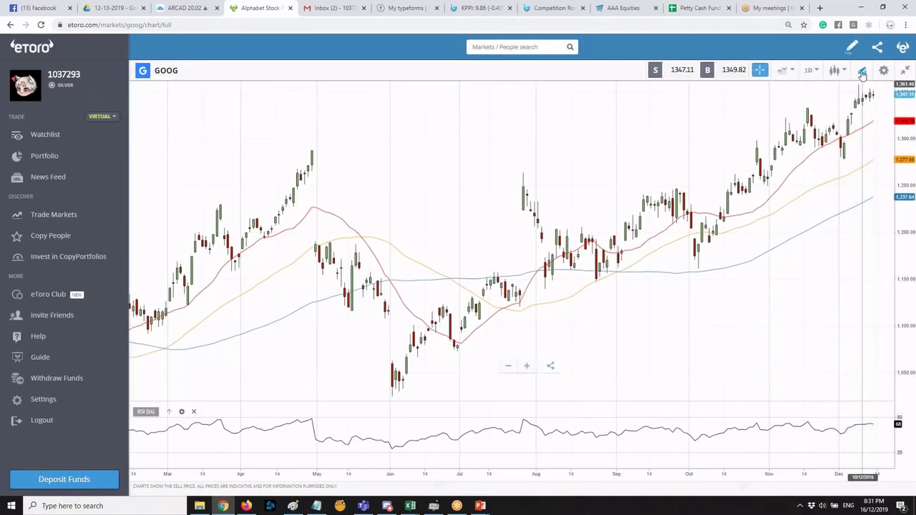
mouse_move(884, 70)
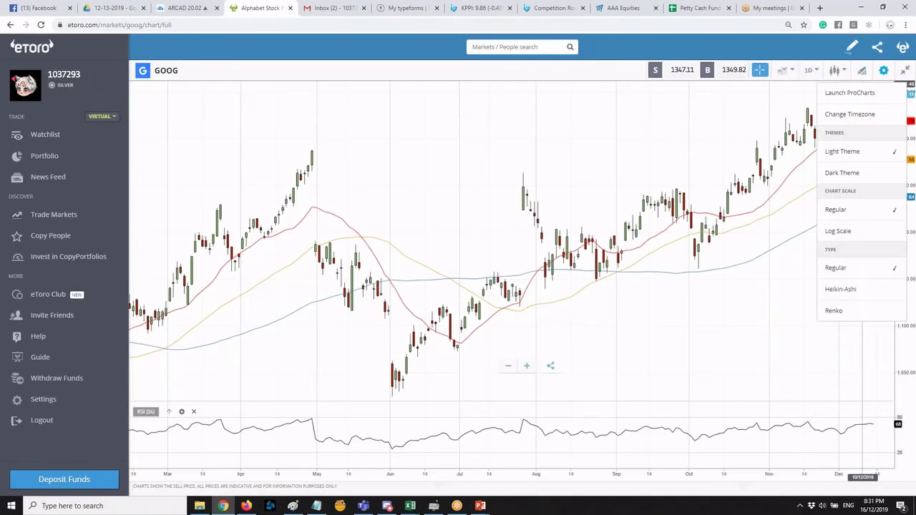
left_click(863, 71)
left_click(352, 206)
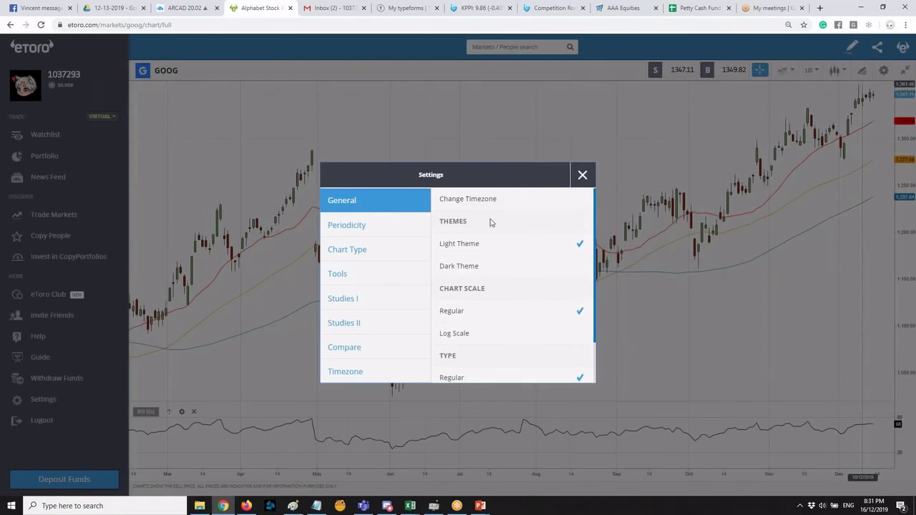
scroll(482, 324, "down", 1)
scroll(505, 243, "up", 1)
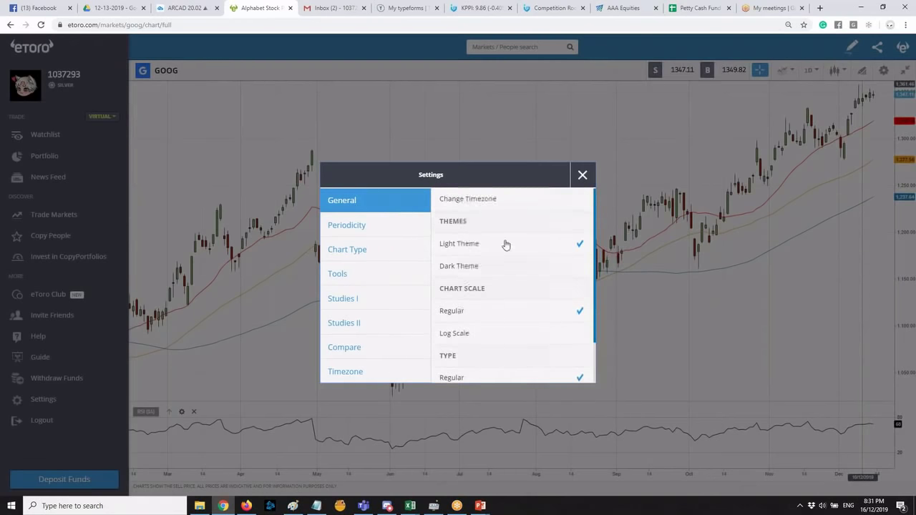
left_click(370, 226)
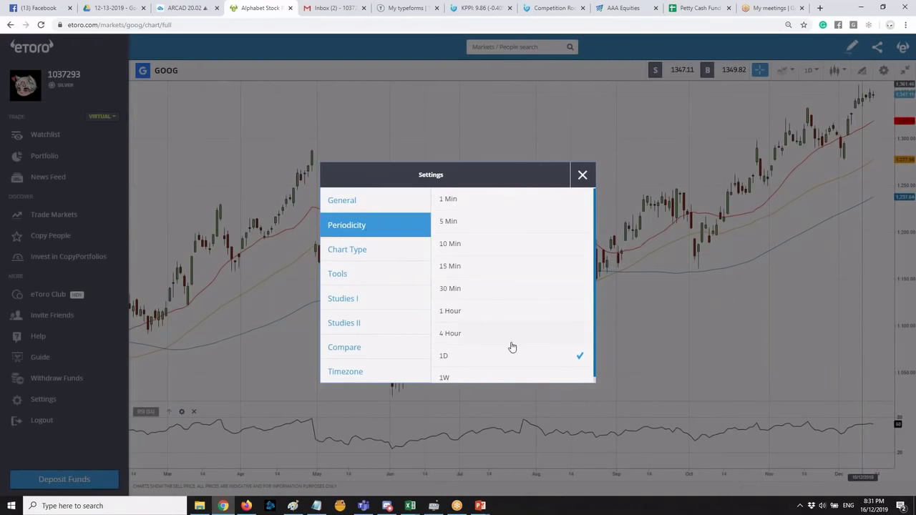
scroll(512, 347, "down", 1)
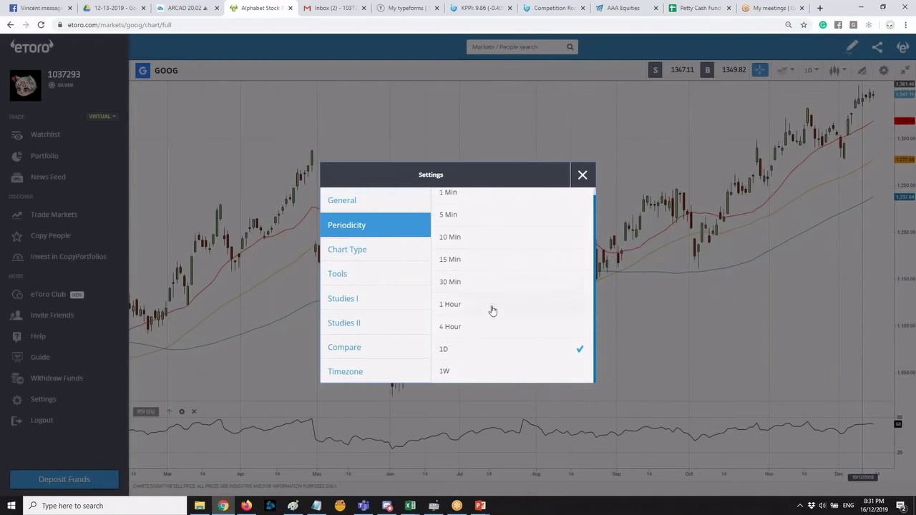
left_click(358, 252)
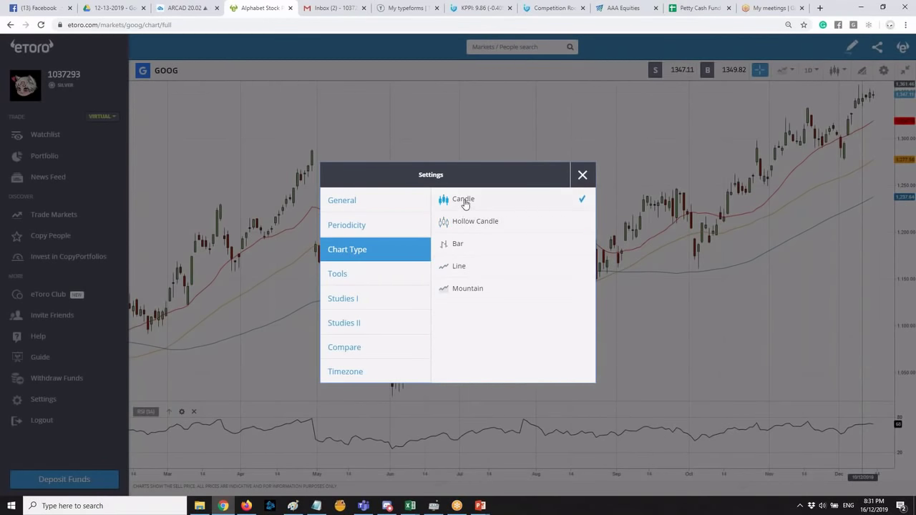
Examine the full list of drawing tools available for the chart, from Measure to Pitchfork.
left_click(351, 275)
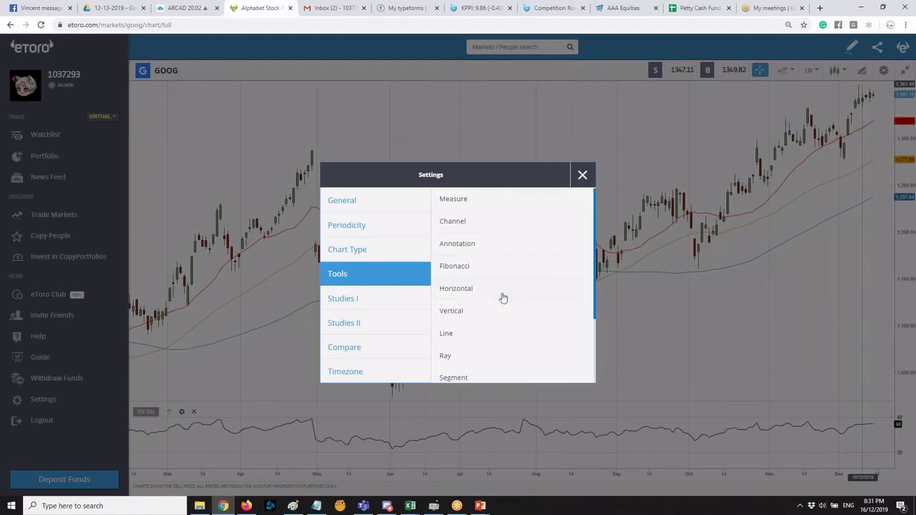
scroll(514, 277, "down", 1)
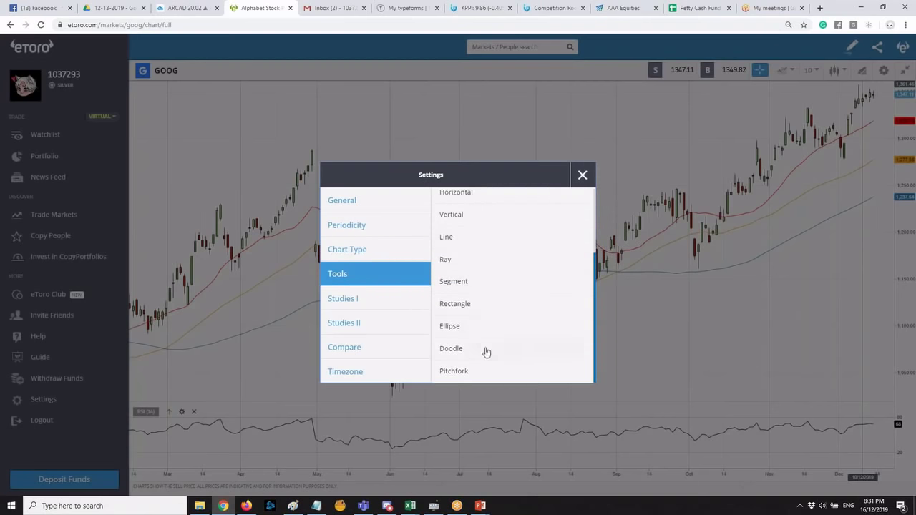
scroll(515, 300, "up", 1)
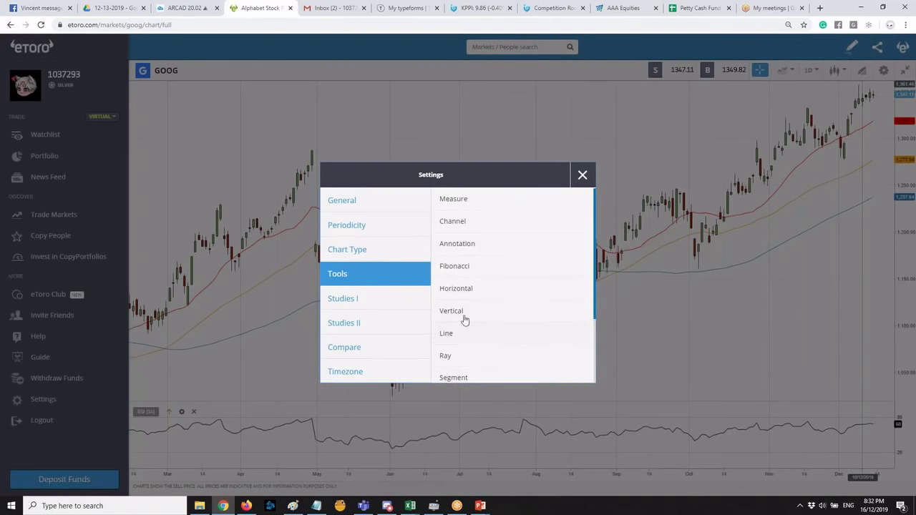
scroll(556, 309, "down", 1)
scroll(555, 313, "up", 2)
Browse the Studies I and Studies II indicators and view the parameters of the Moving Average study.
left_click(366, 298)
scroll(487, 311, "down", 2)
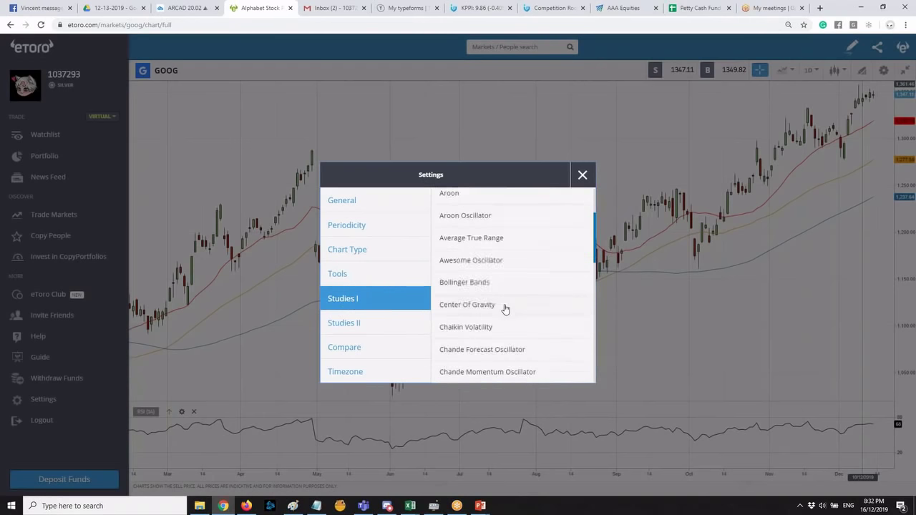
scroll(516, 319, "down", 10)
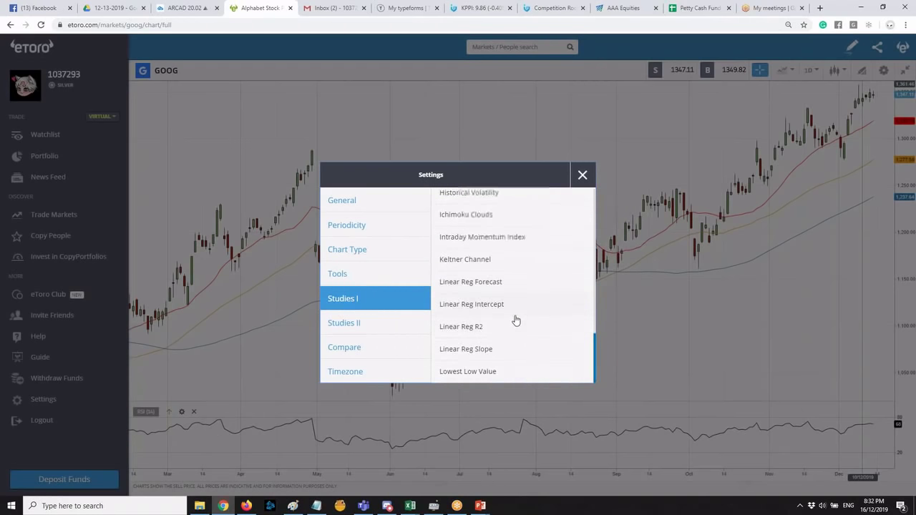
left_click(357, 331)
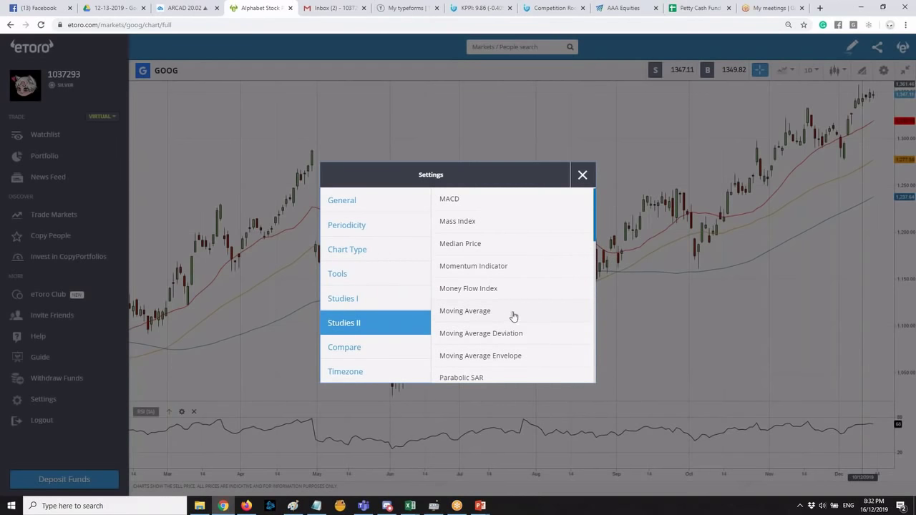
left_click(472, 311)
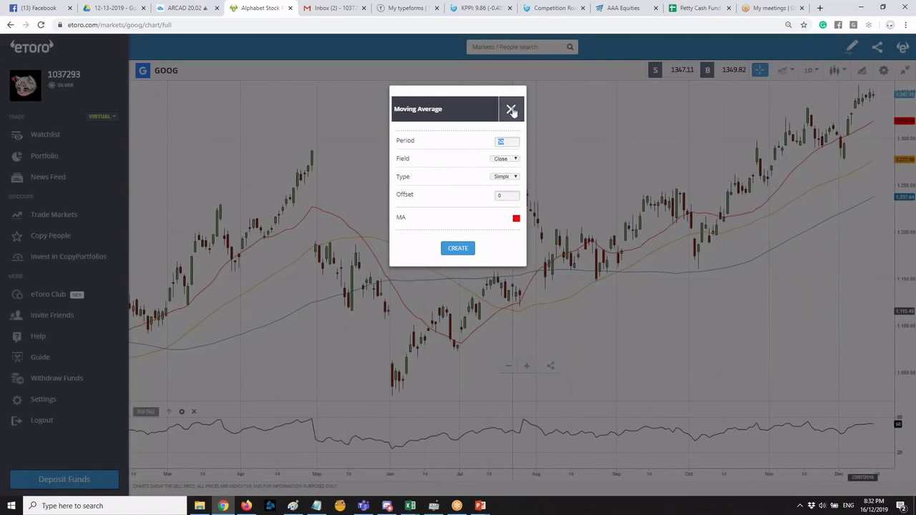
left_click(512, 110)
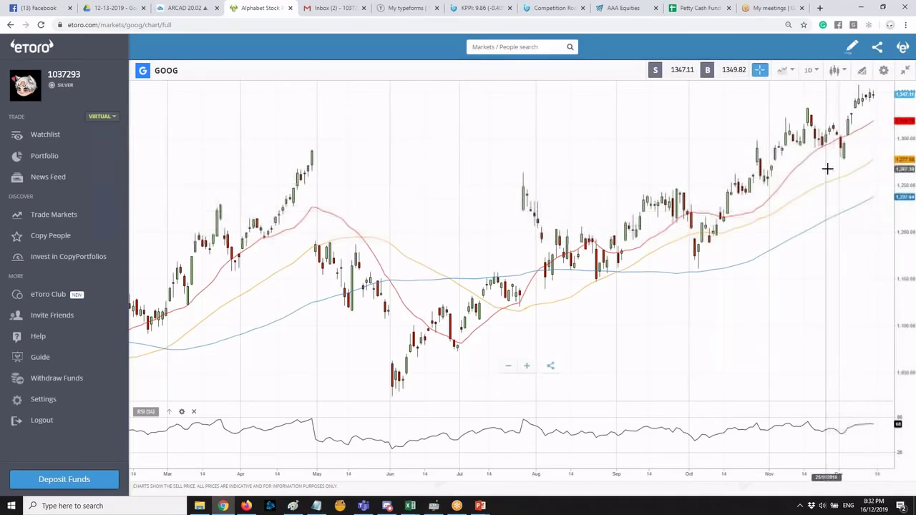
Add an RSI study with period 14, a green OverBought zone at 70 and a red OverSold zone at 30.
left_click(862, 72)
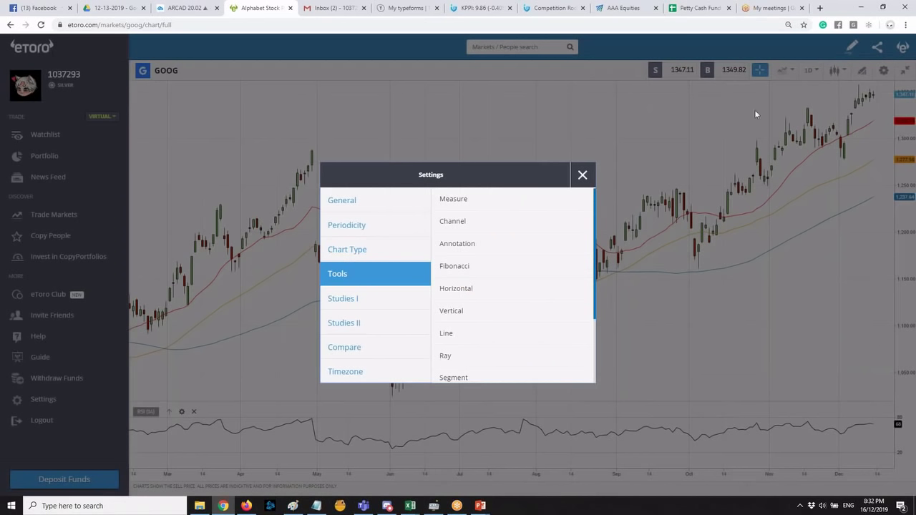
left_click(378, 347)
left_click(378, 324)
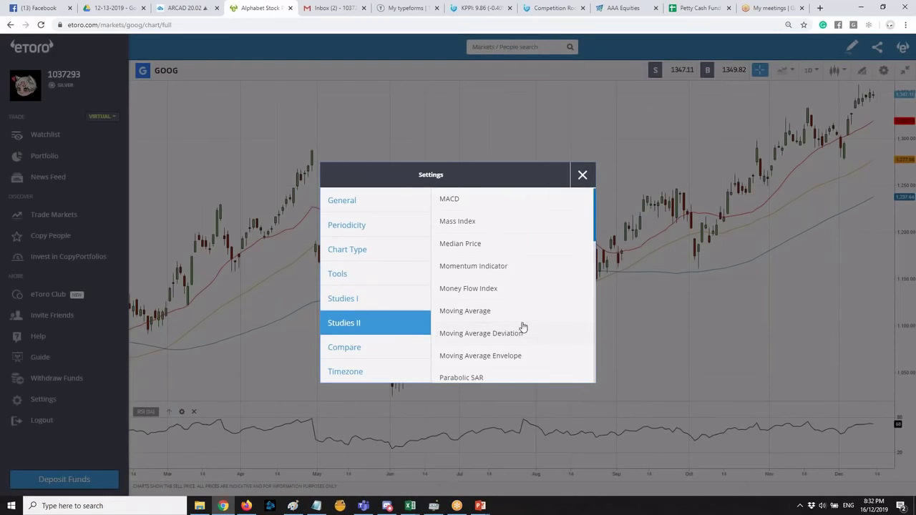
scroll(524, 327, "down", 3)
left_click(455, 366)
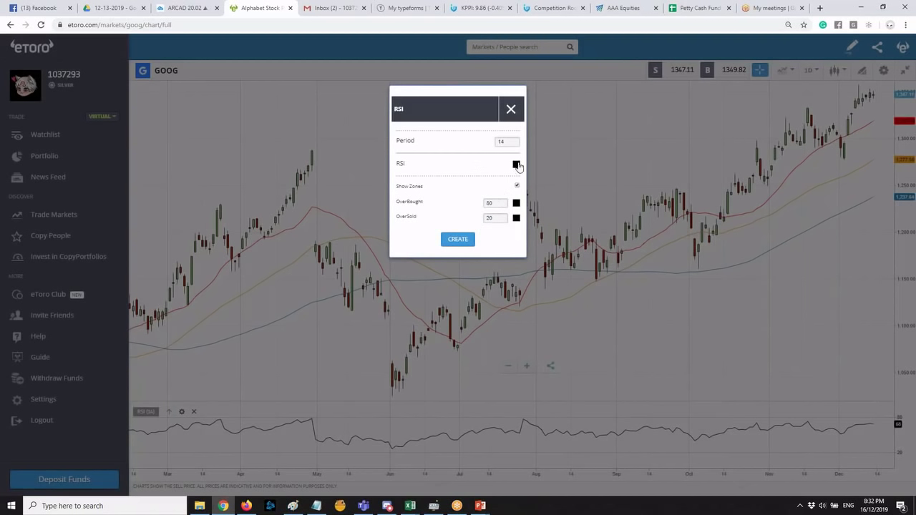
left_click(515, 204)
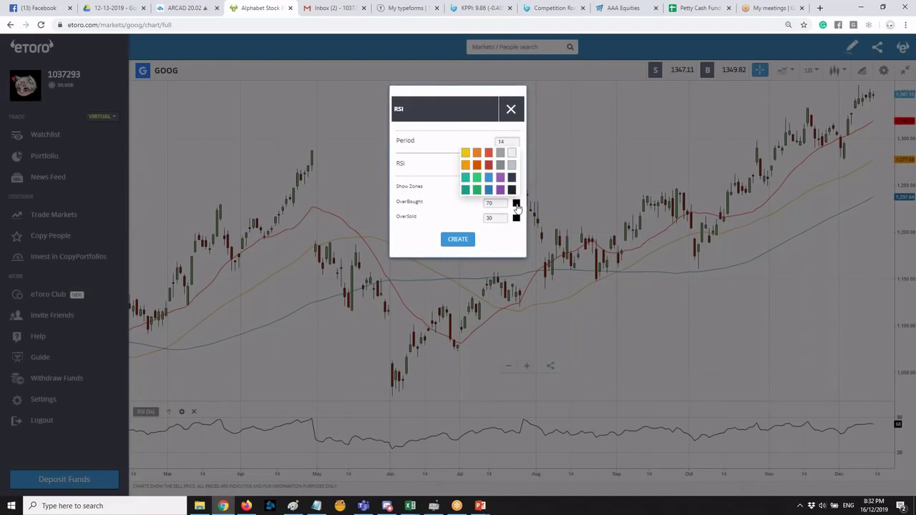
left_click(476, 178)
left_click(517, 218)
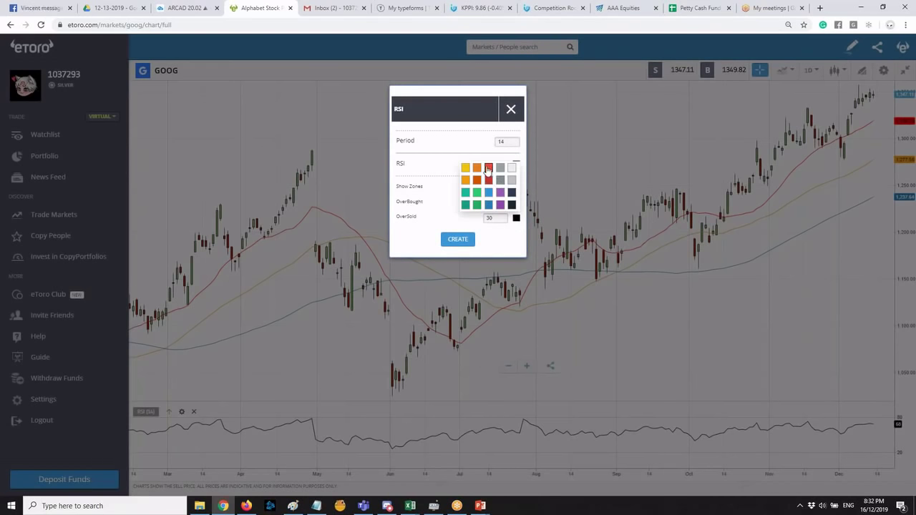
left_click(487, 172)
left_click(456, 240)
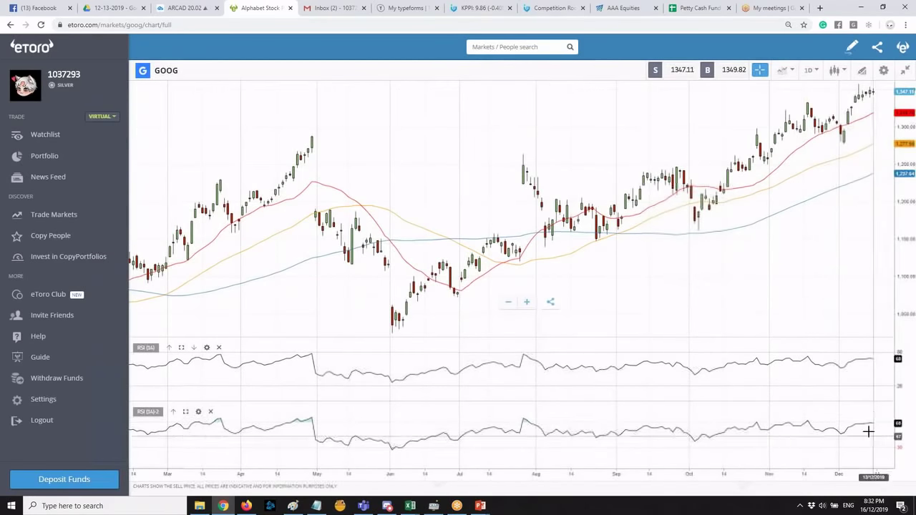
Remove the original RSI (14) panel from the GOOG chart.
left_click(219, 350)
scroll(742, 407, "down", 5)
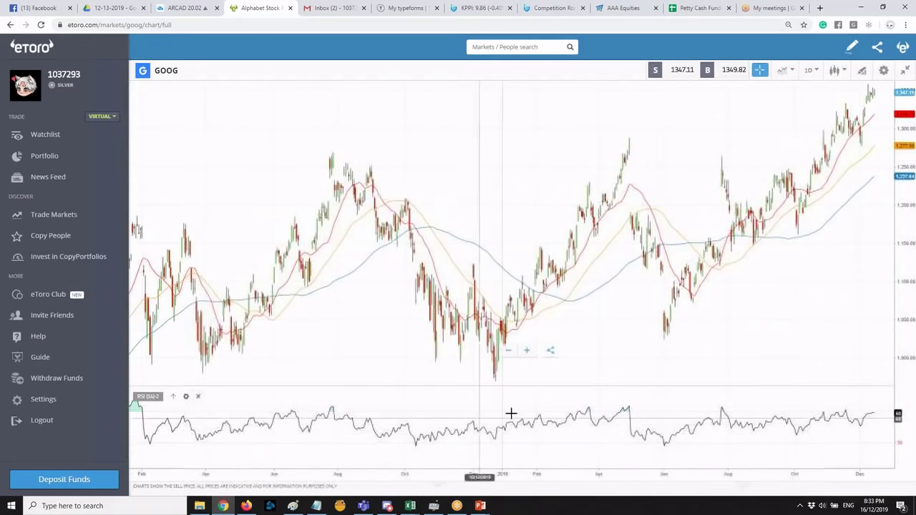
scroll(732, 429, "up", 5)
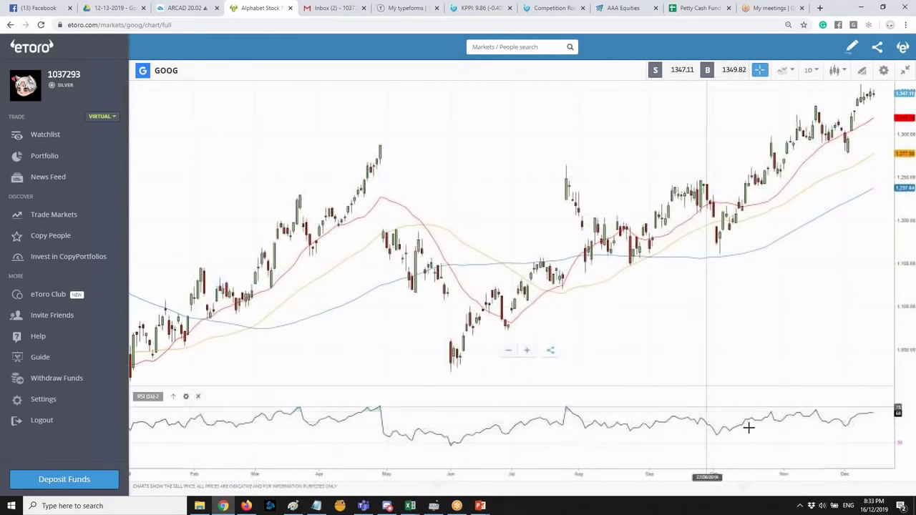
scroll(805, 336, "down", 3)
scroll(806, 344, "up", 4)
Move the remaining RSI panel above the GOOG price chart.
left_click(810, 70)
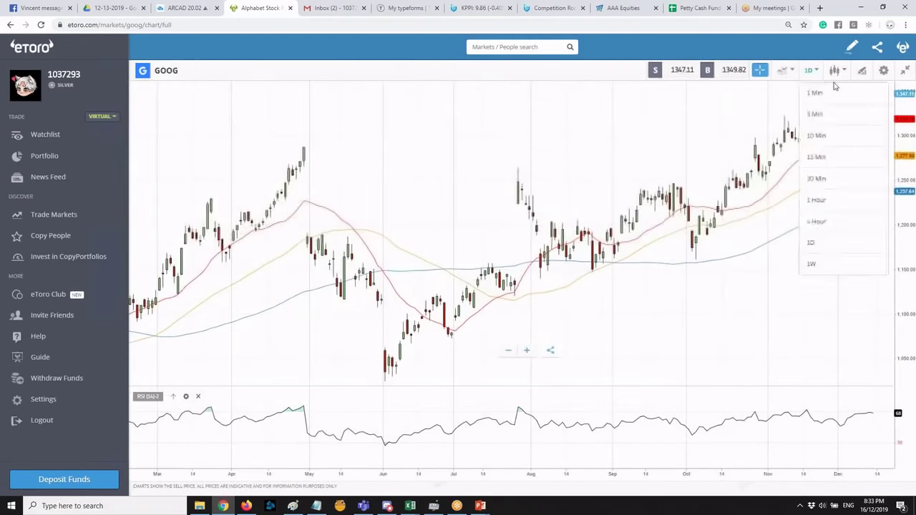
scroll(548, 283, "down", 5)
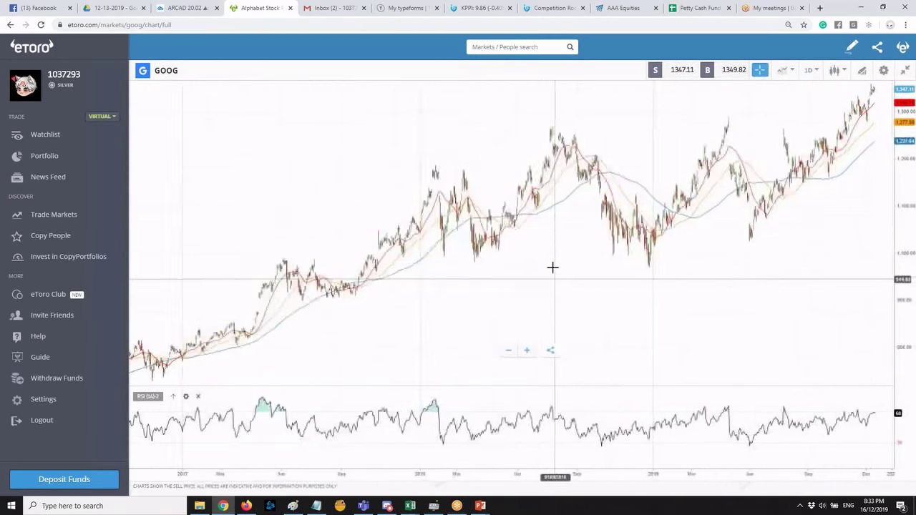
scroll(766, 296, "up", 6)
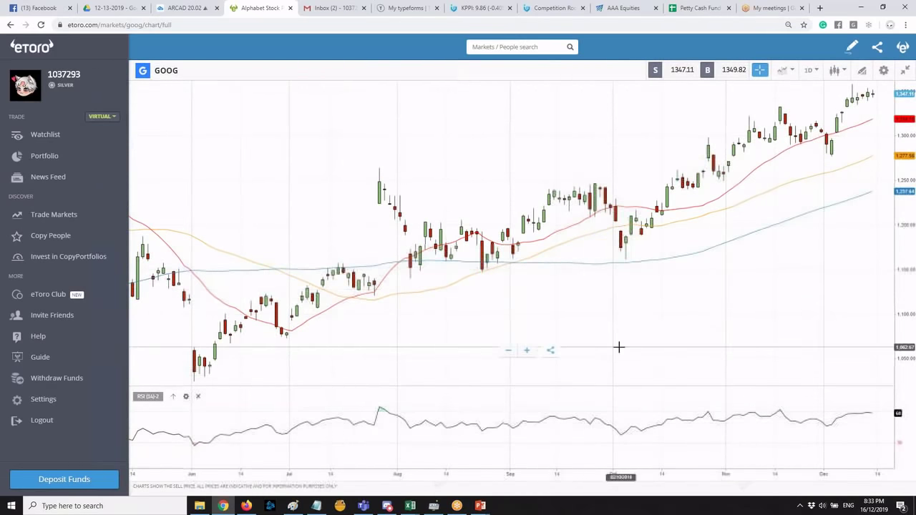
left_click(172, 398)
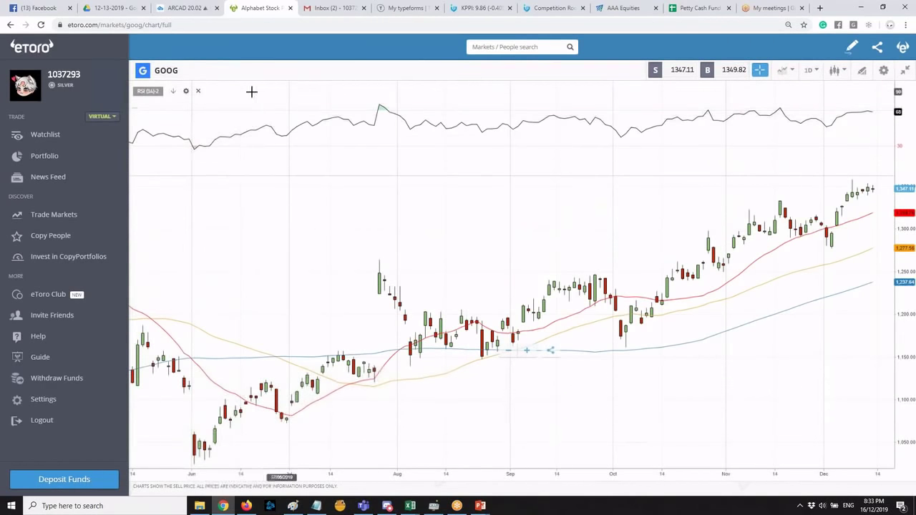
Move the RSI panel back below the GOOG price chart.
left_click(173, 92)
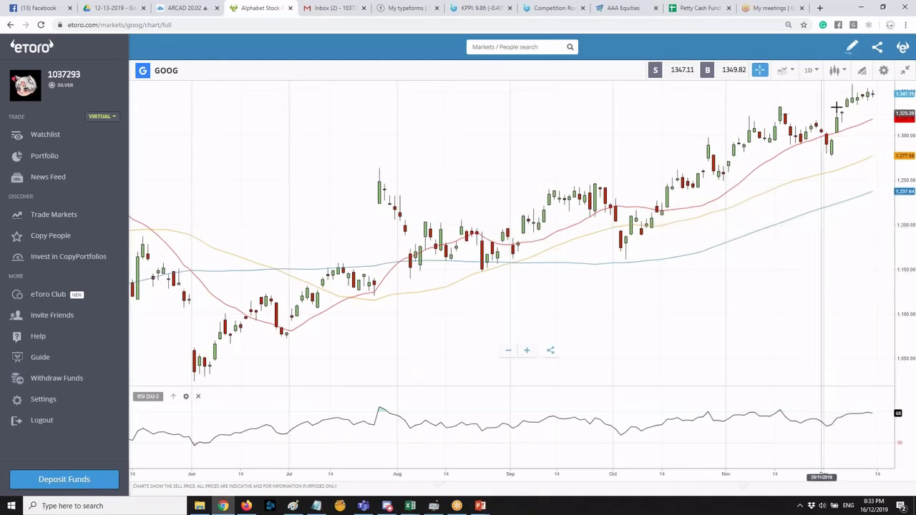
Add AAPL as a comparison symbol on the GOOG chart.
left_click(796, 72)
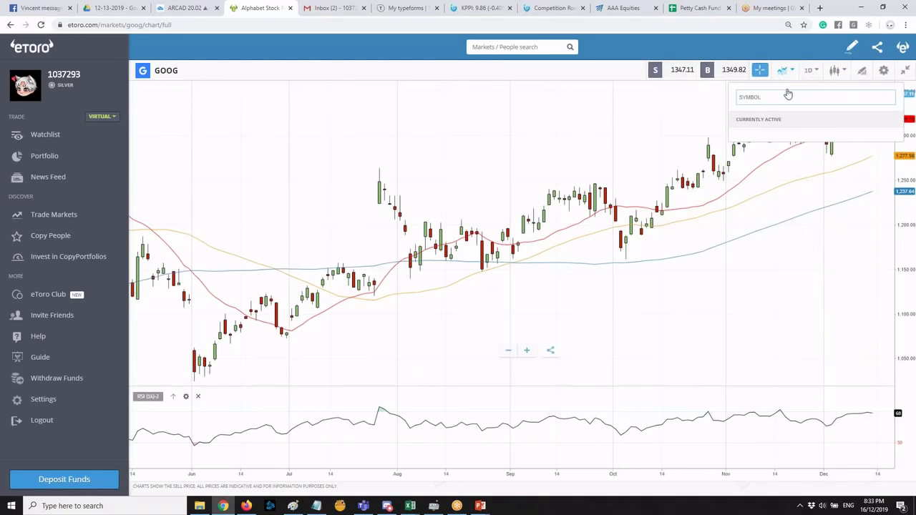
type("A")
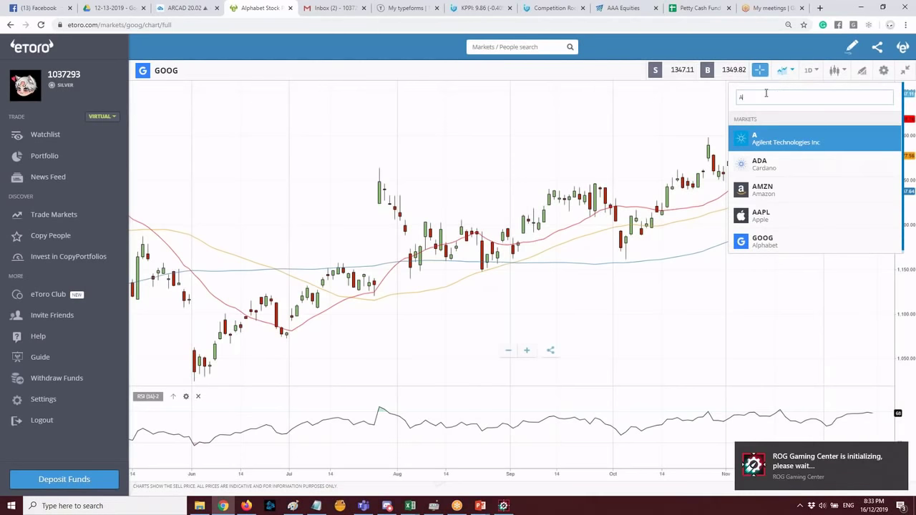
key("BackSpace")
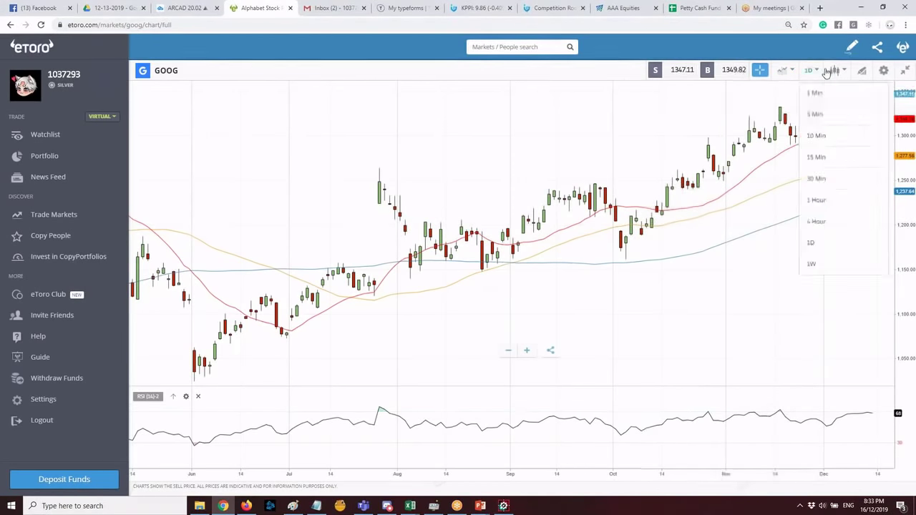
mouse_move(784, 75)
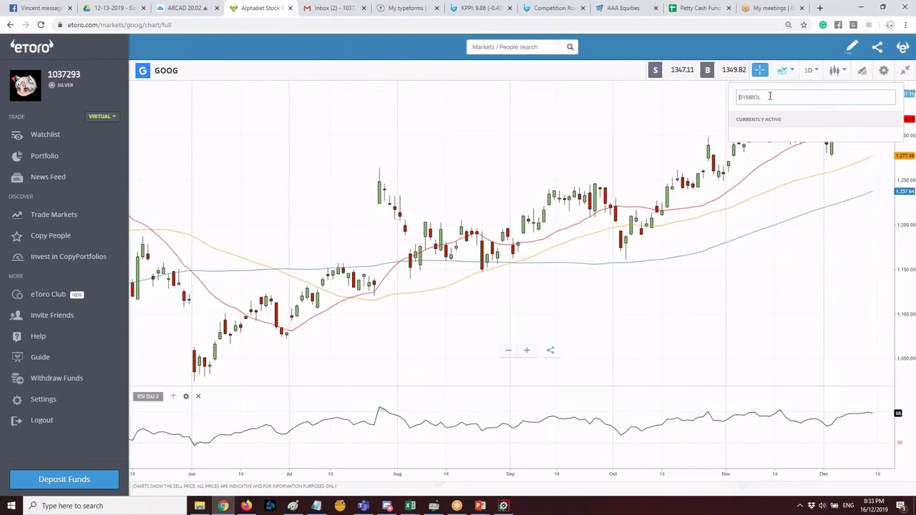
left_click(769, 96)
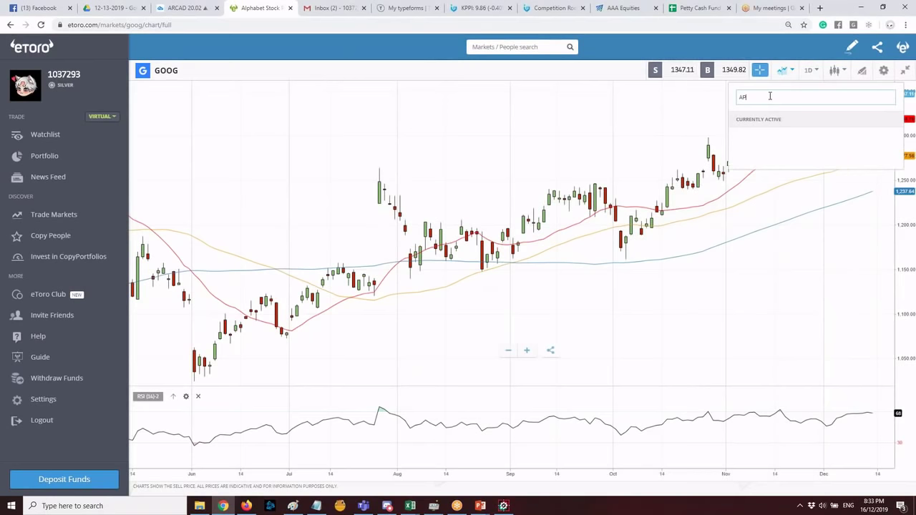
type("$AAPL")
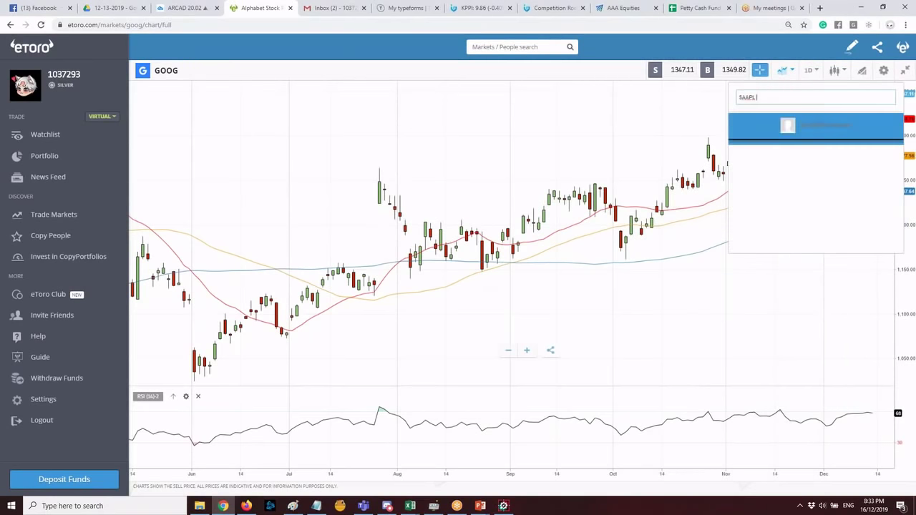
key("Return")
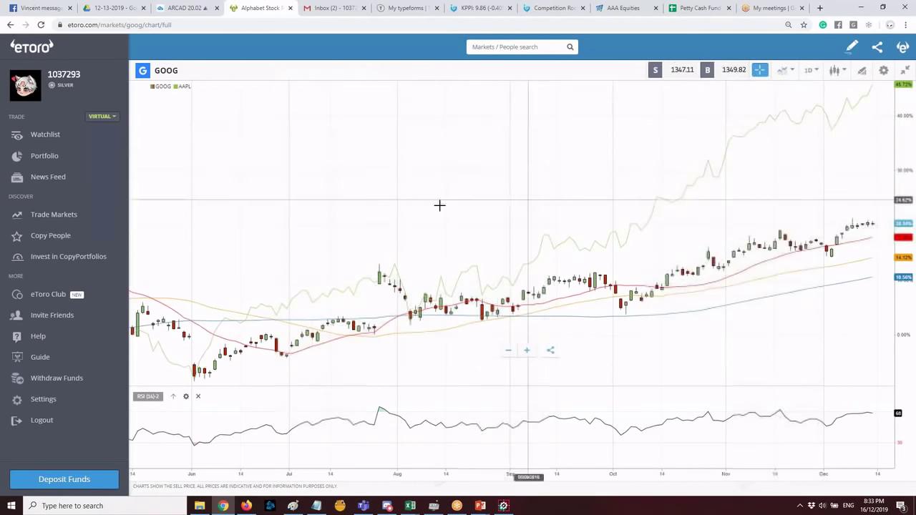
Remove the AAPL comparison line from the GOOG chart.
scroll(855, 133, "down", 5)
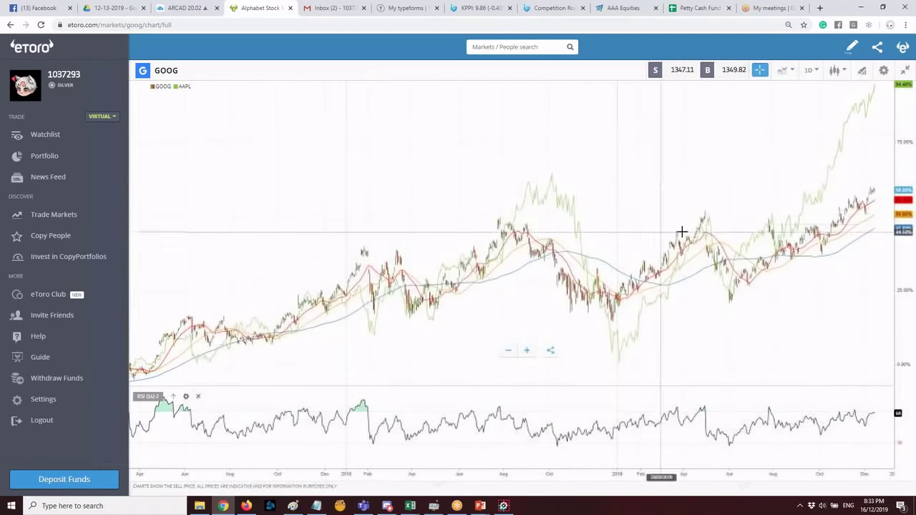
scroll(483, 280, "up", 5)
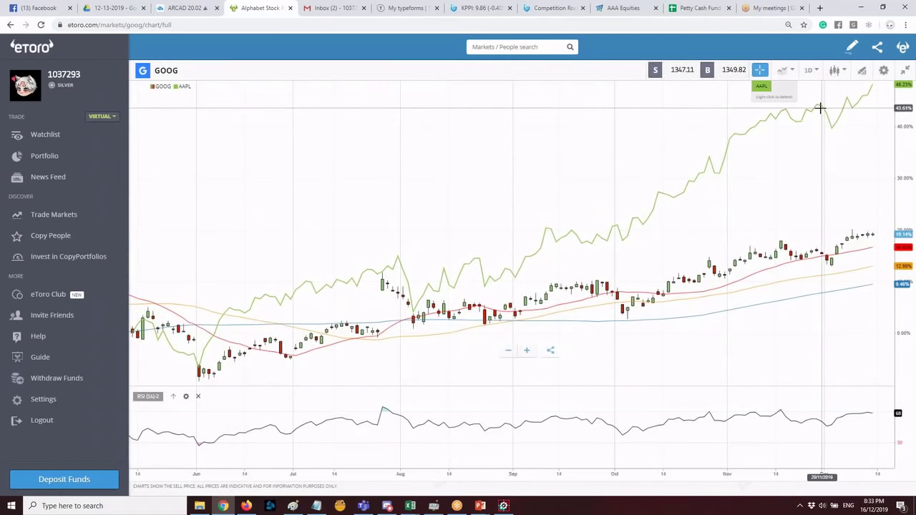
right_click(820, 107)
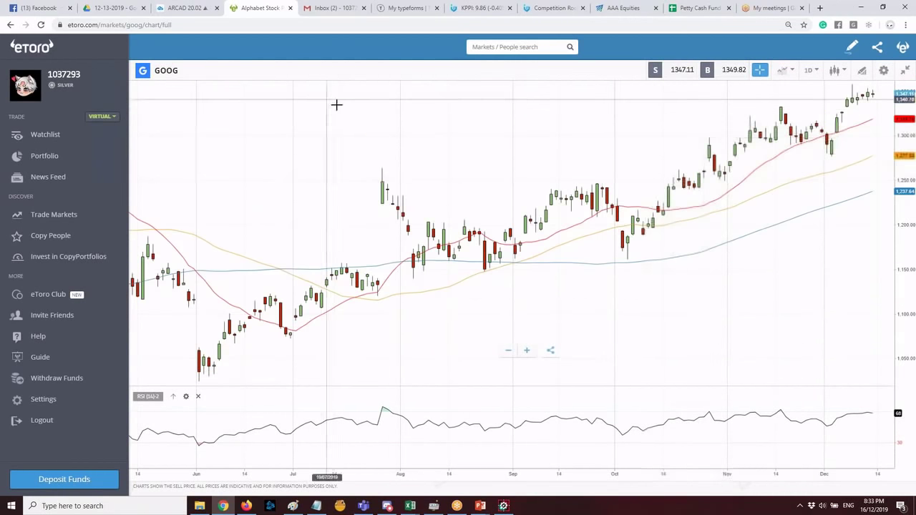
Search the markets for Apple and open the full AAPL chart.
left_click(504, 46)
left_click(347, 127)
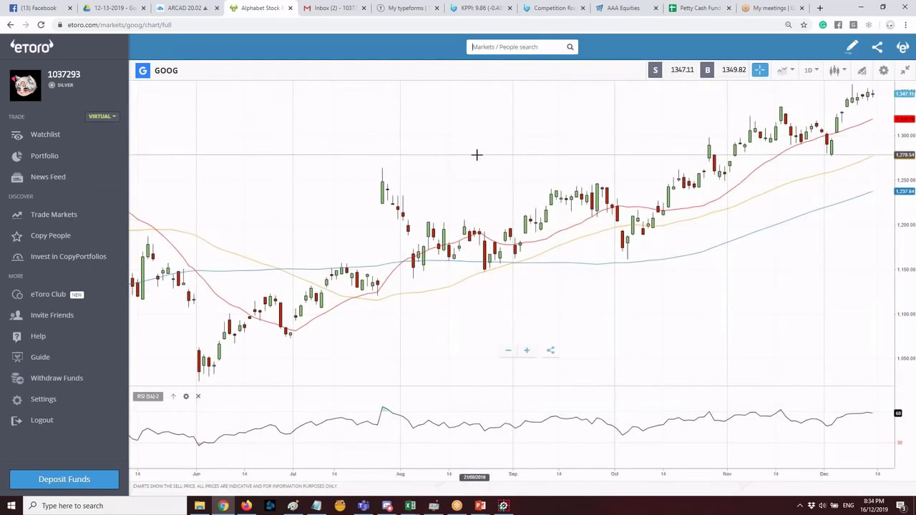
type("aapl")
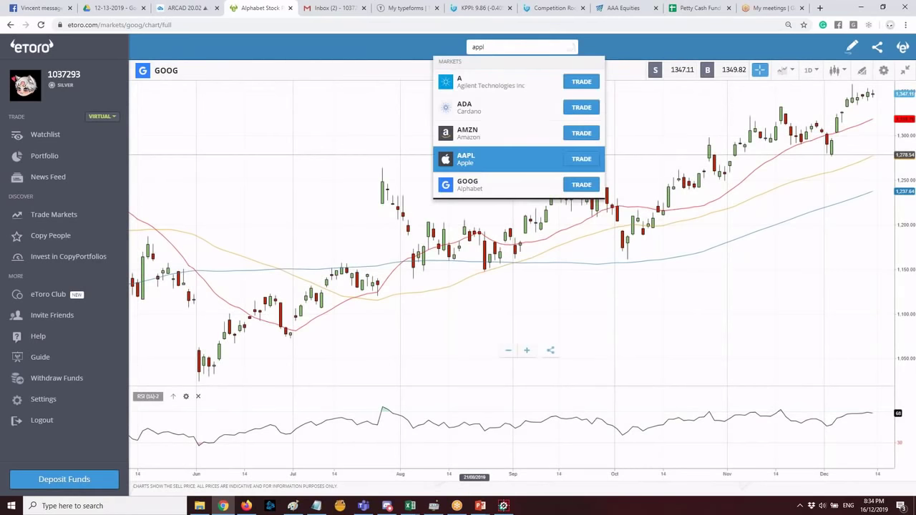
key("Return")
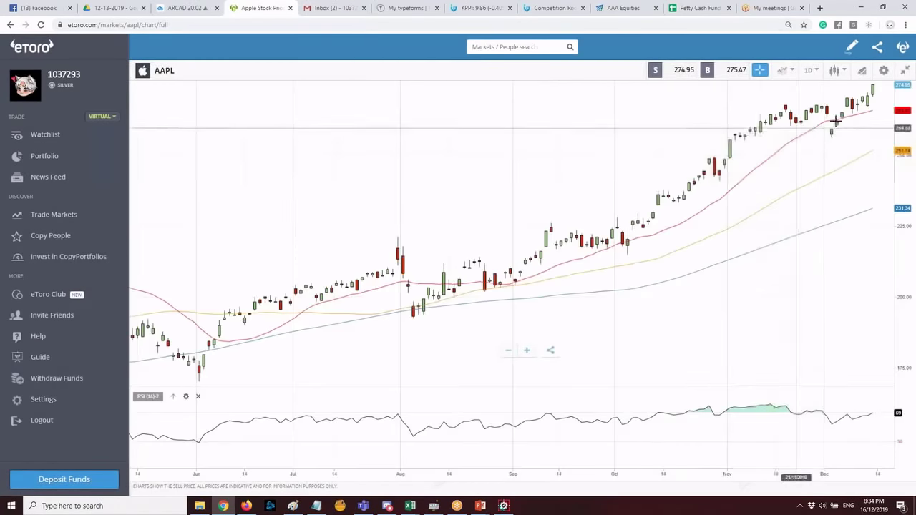
Examine the daily AAPL price trend against its moving averages and RSI over shorter and longer periods.
scroll(846, 95, "down", 5)
scroll(846, 95, "up", 5)
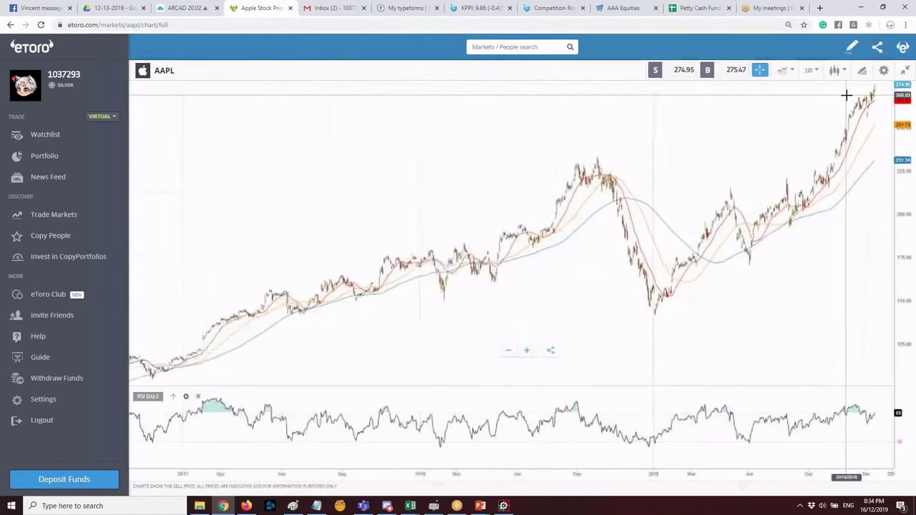
scroll(815, 98, "up", 3)
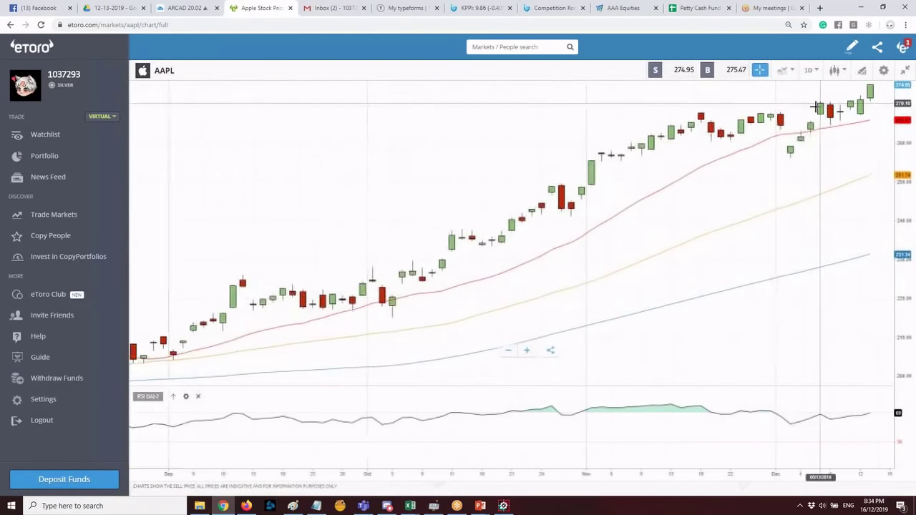
left_click(909, 48)
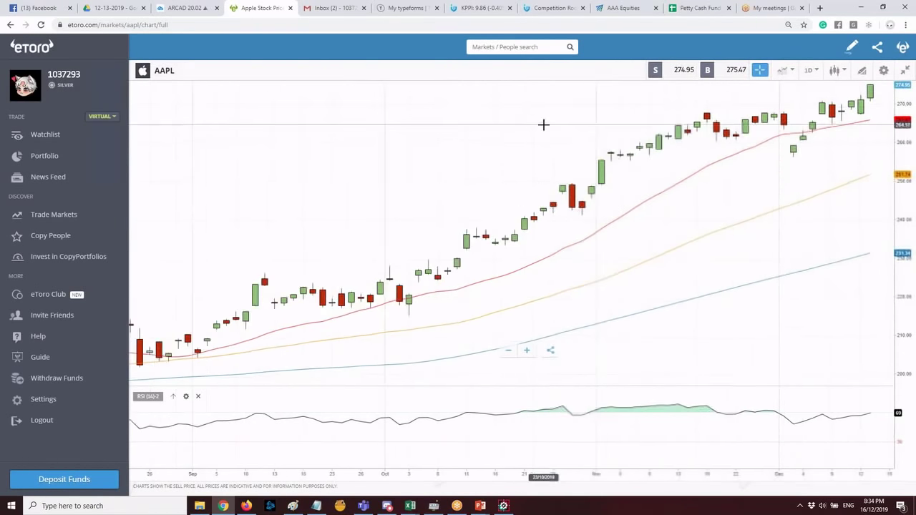
scroll(676, 102, "down", 2)
scroll(677, 113, "up", 3)
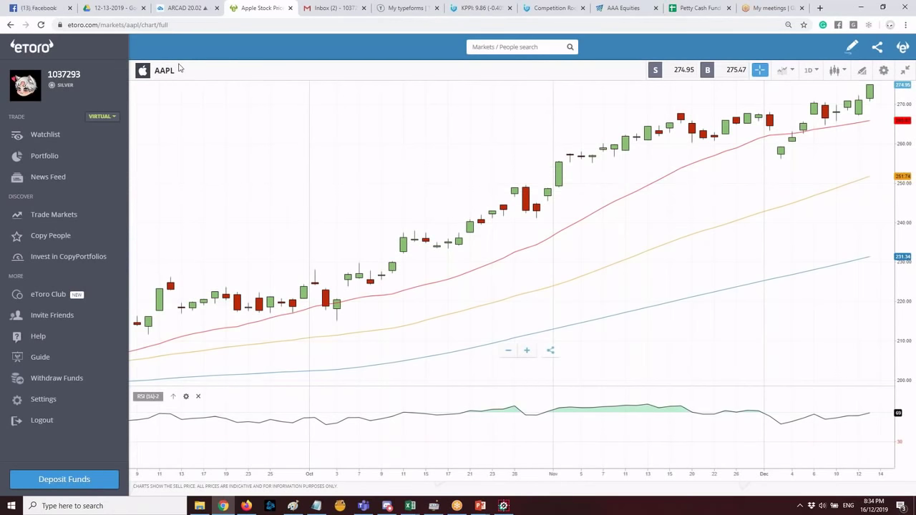
scroll(401, 118, "down", 5)
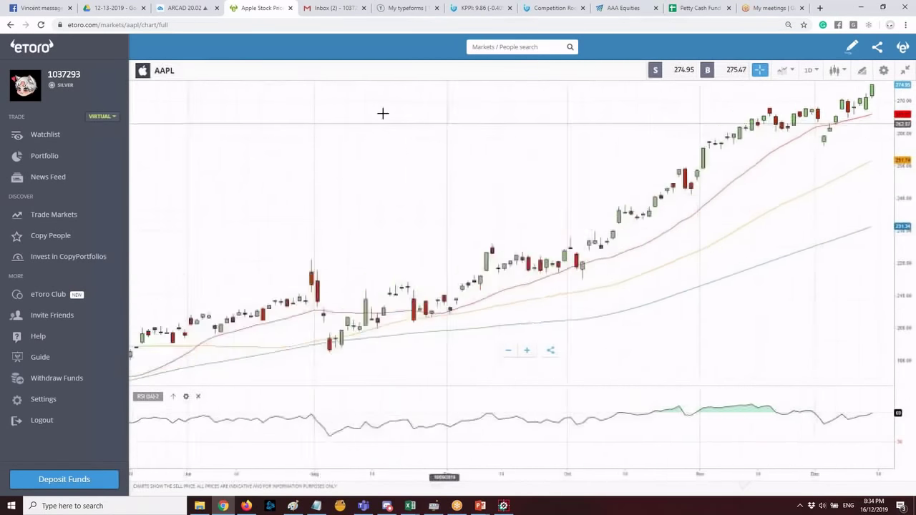
scroll(465, 141, "up", 5)
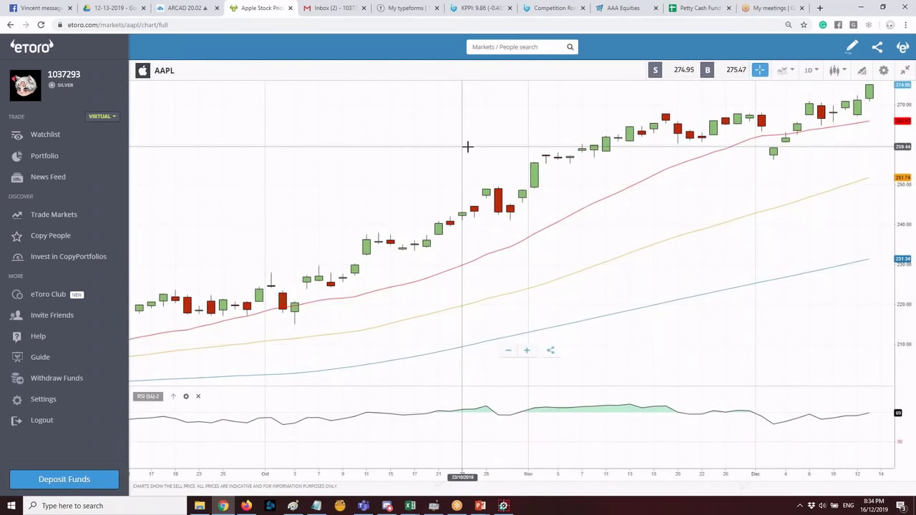
scroll(770, 95, "down", 5)
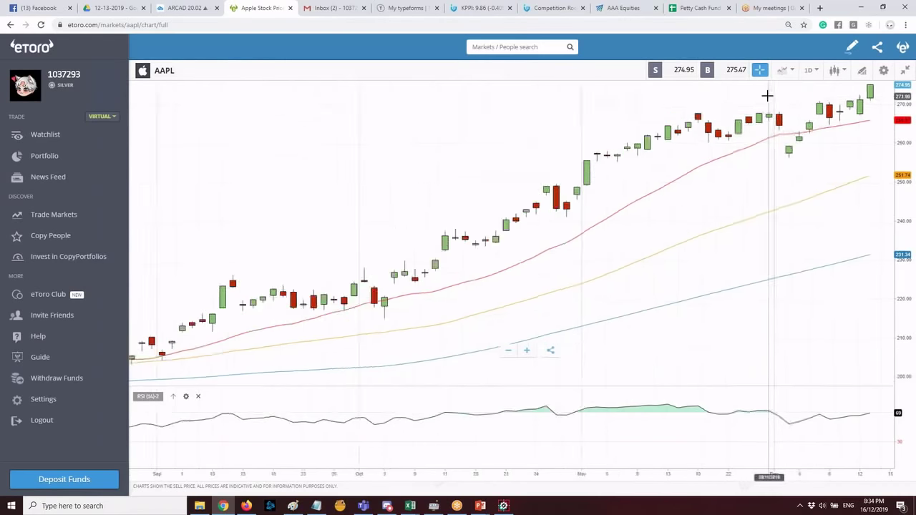
scroll(770, 95, "up", 5)
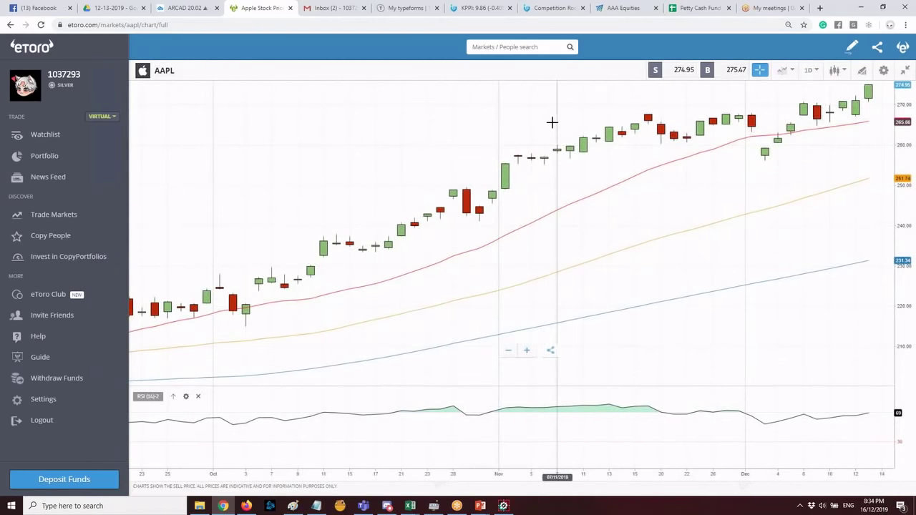
scroll(761, 139, "down", 5)
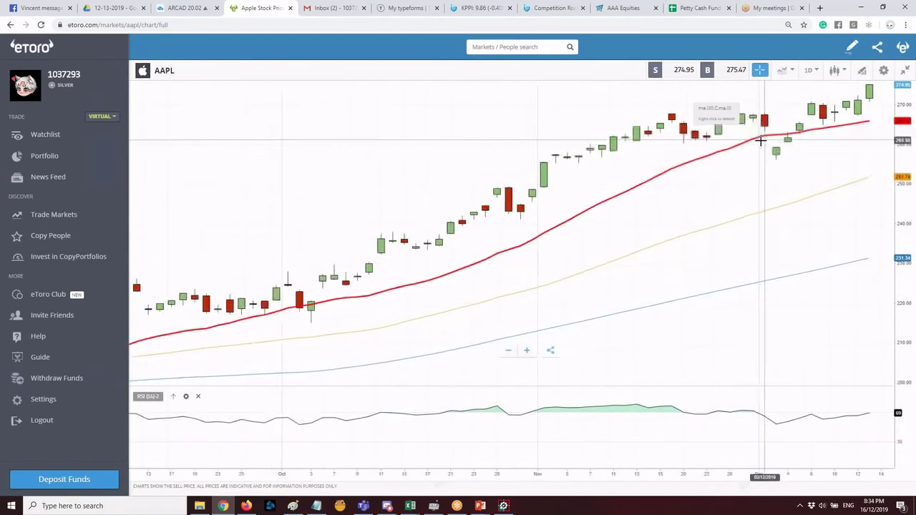
scroll(812, 139, "up", 5)
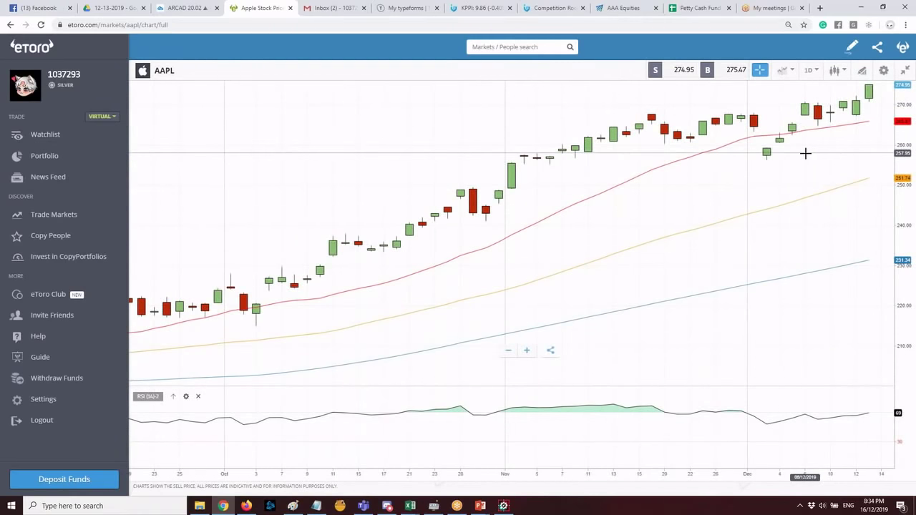
scroll(803, 143, "down", 5)
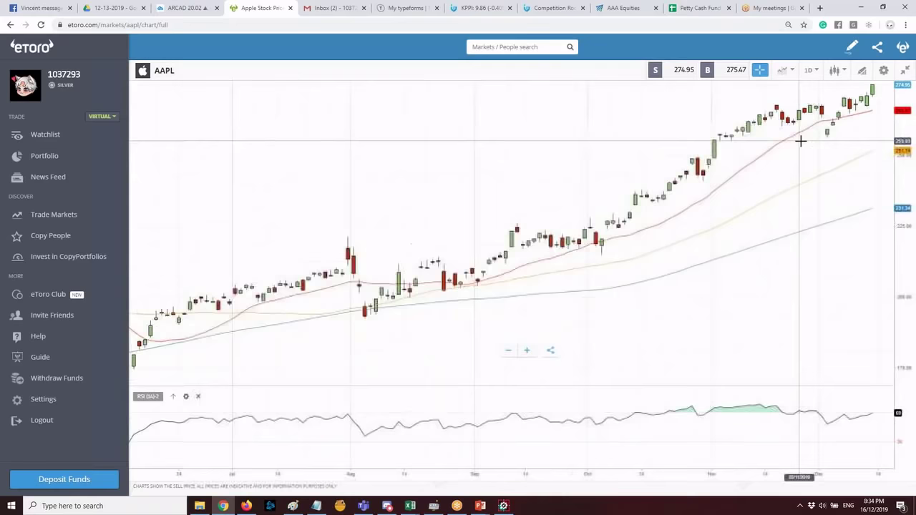
scroll(801, 141, "up", 5)
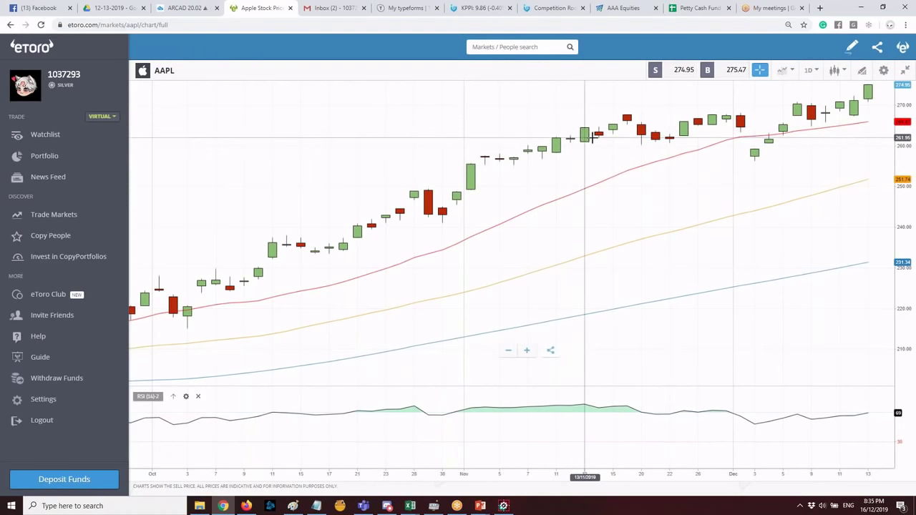
scroll(636, 164, "down", 5)
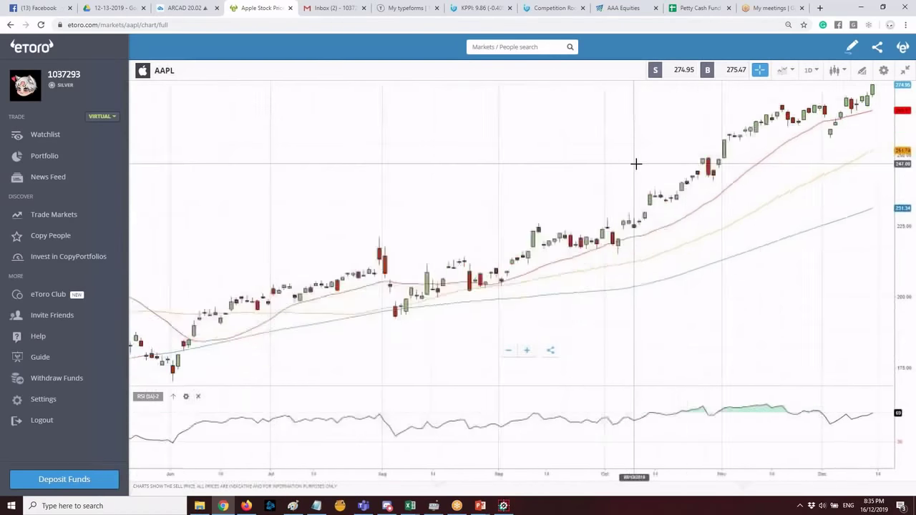
scroll(636, 164, "up", 2)
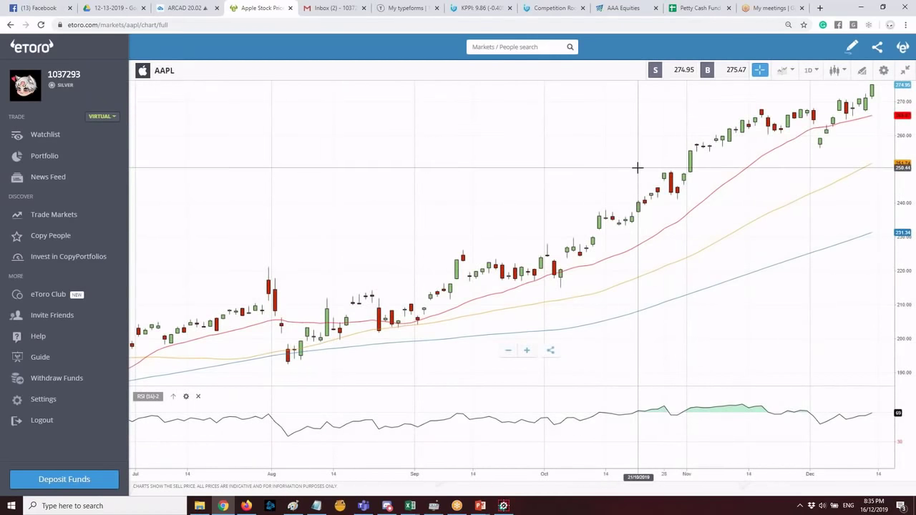
scroll(656, 150, "up", 2)
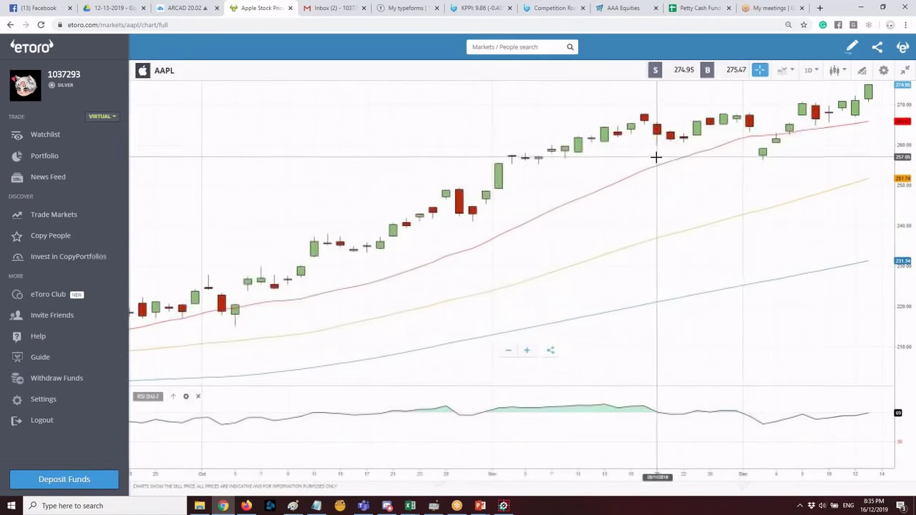
scroll(654, 148, "down", 1)
scroll(684, 98, "up", 2)
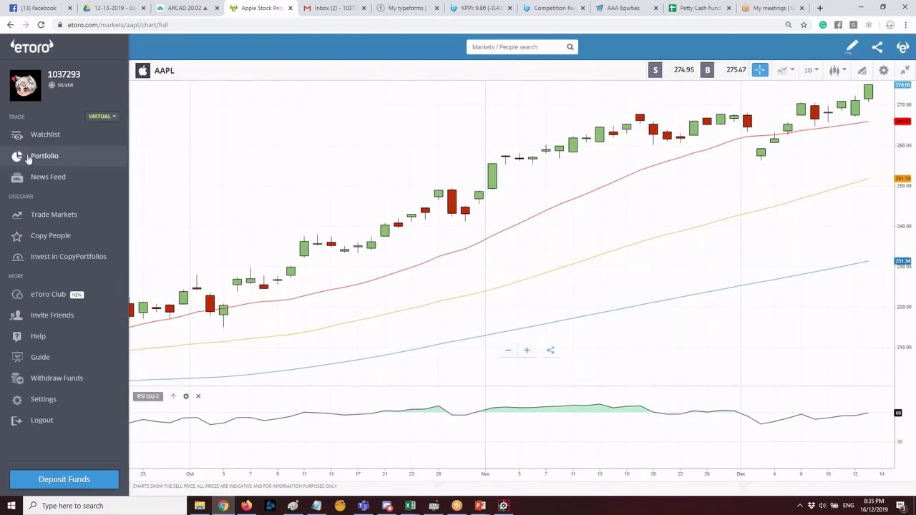
scroll(503, 136, "down", 3)
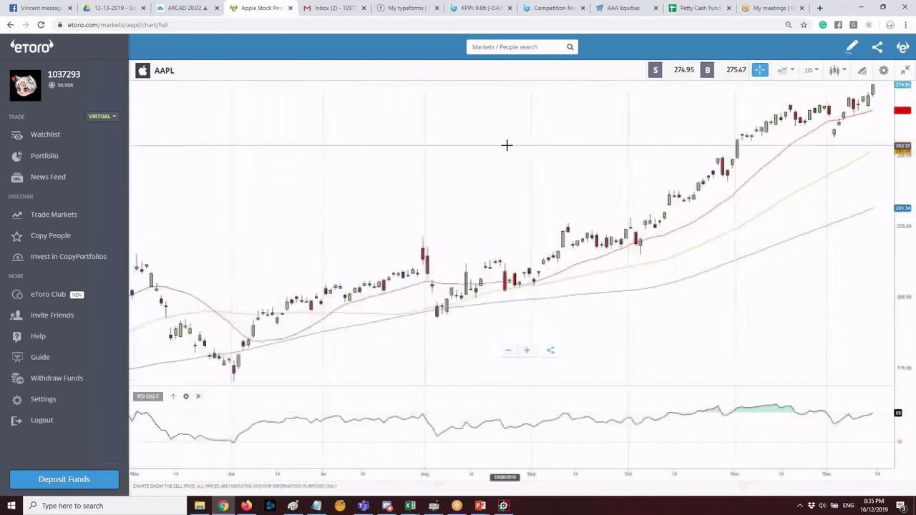
scroll(505, 146, "up", 3)
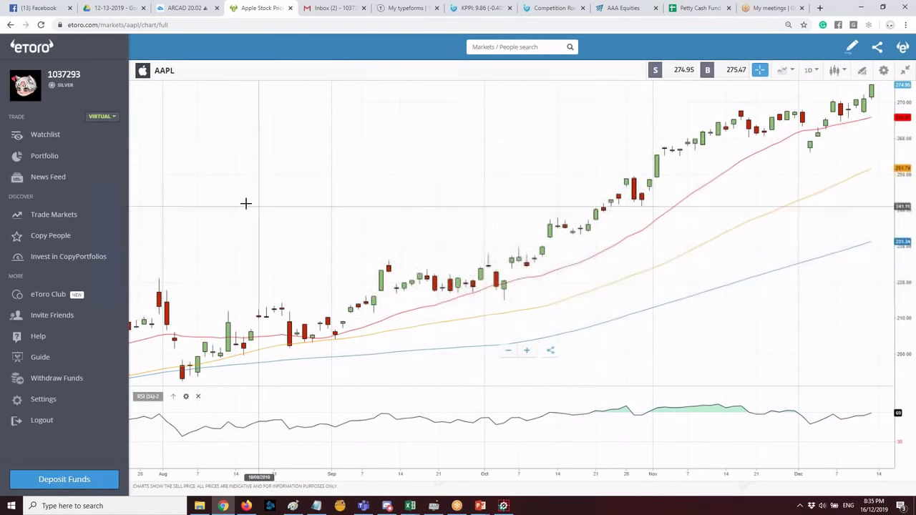
Open the Trade Markets page and look over its featured markets, market movers and crypto coins.
scroll(214, 224, "up", 3)
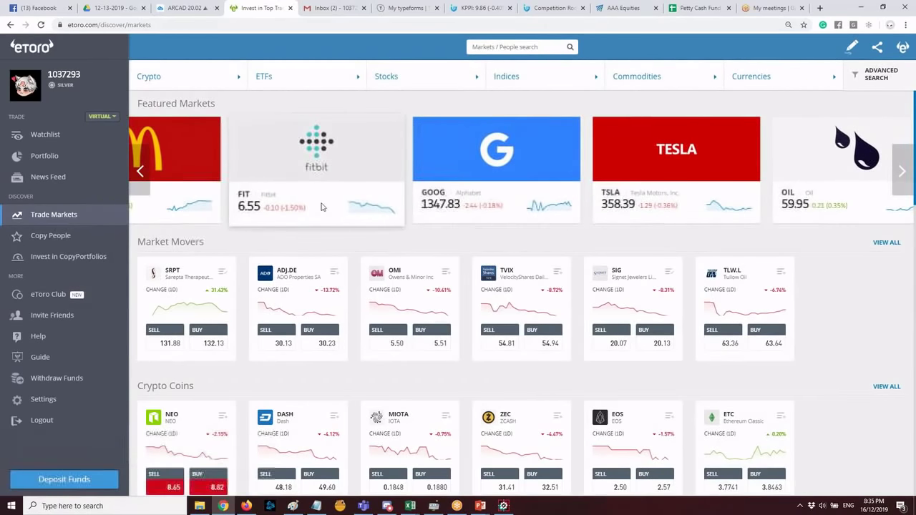
scroll(129, 168, "down", 1)
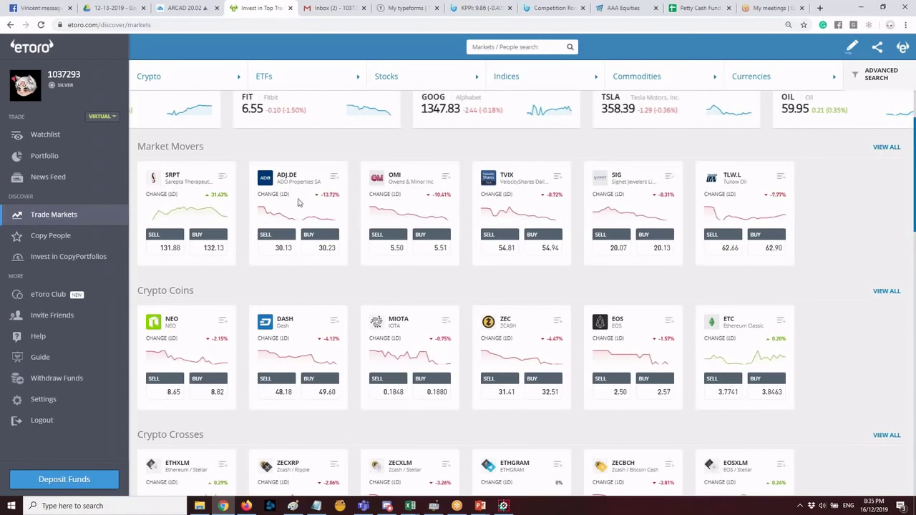
scroll(694, 213, "up", 1)
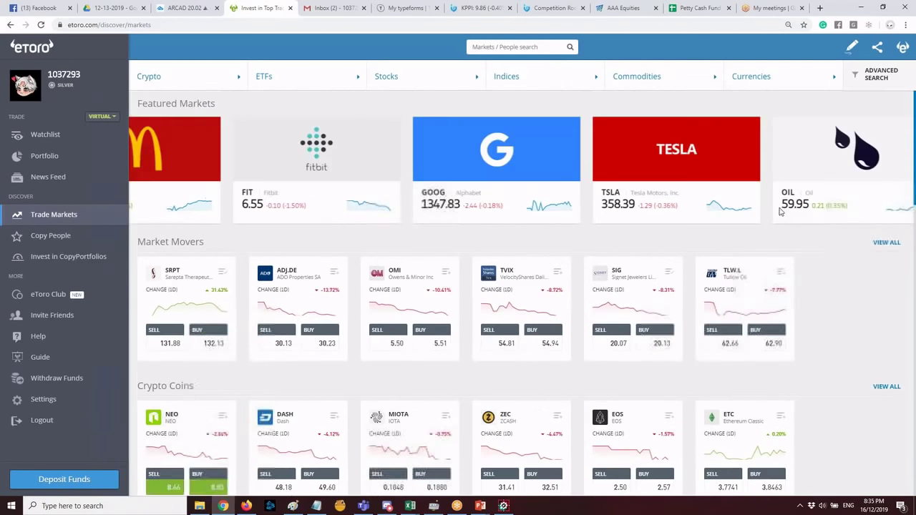
Compare the daily changes of the market movers and crypto coins listed beneath the featured markets.
scroll(751, 246, "down", 1)
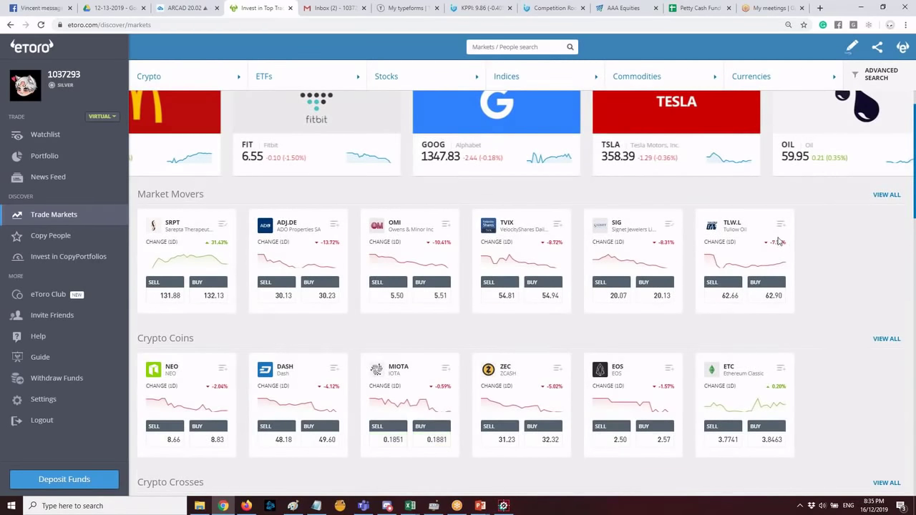
scroll(780, 242, "down", 1)
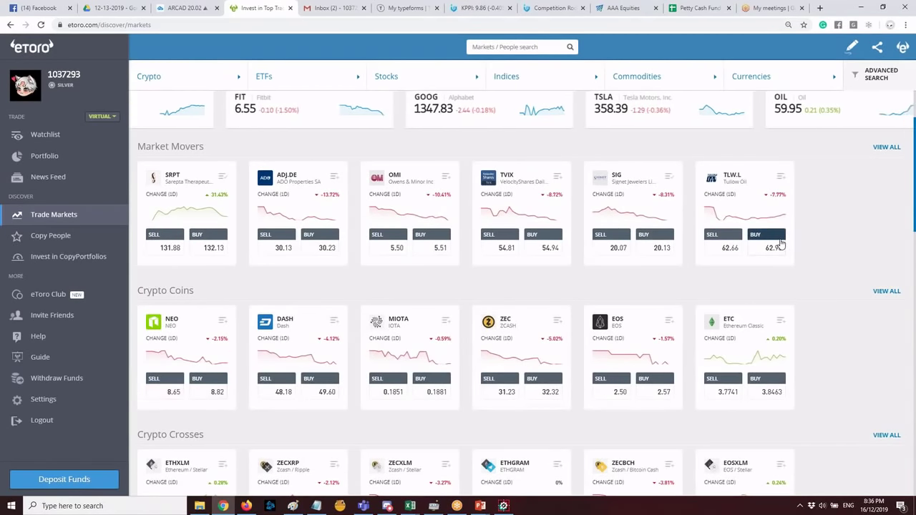
scroll(789, 242, "up", 2)
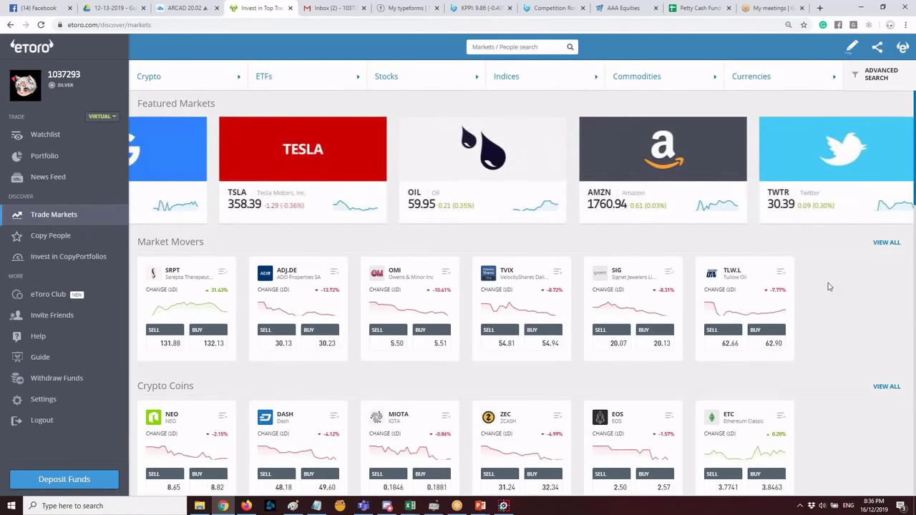
scroll(828, 295, "down", 1)
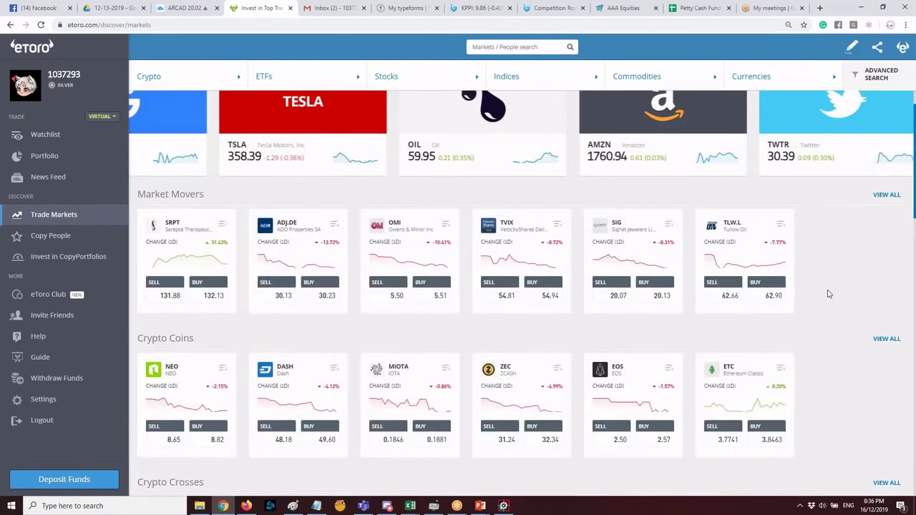
scroll(829, 294, "up", 1)
scroll(829, 293, "down", 5)
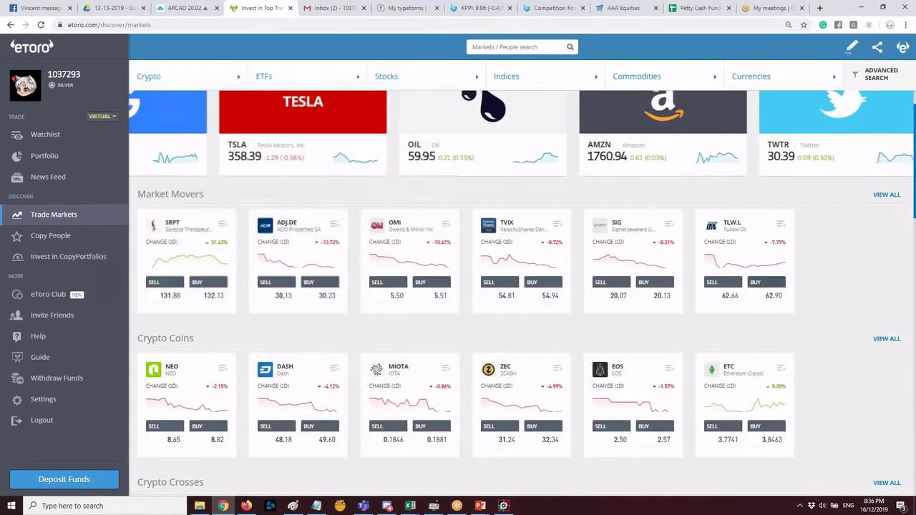
scroll(261, 246, "up", 7)
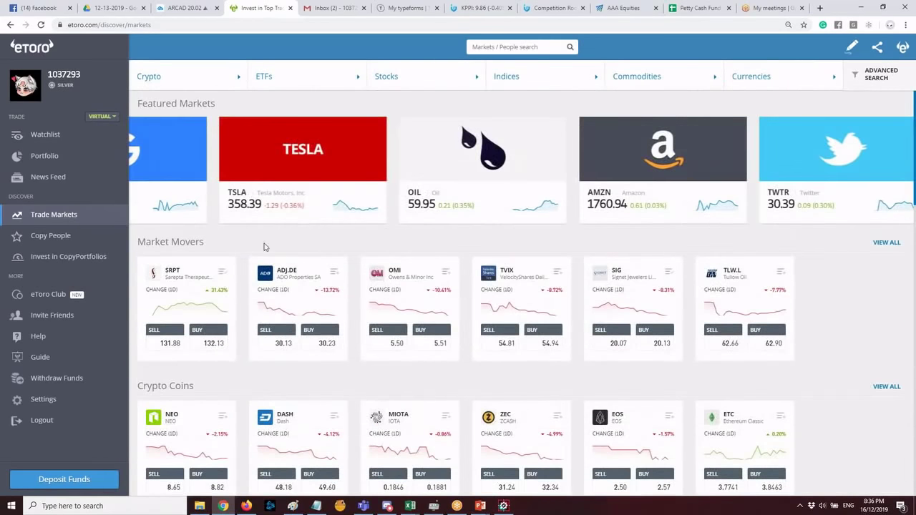
Look through the crypto, technology and financial sections of the market overview and open the full list of indices.
scroll(201, 243, "down", 4)
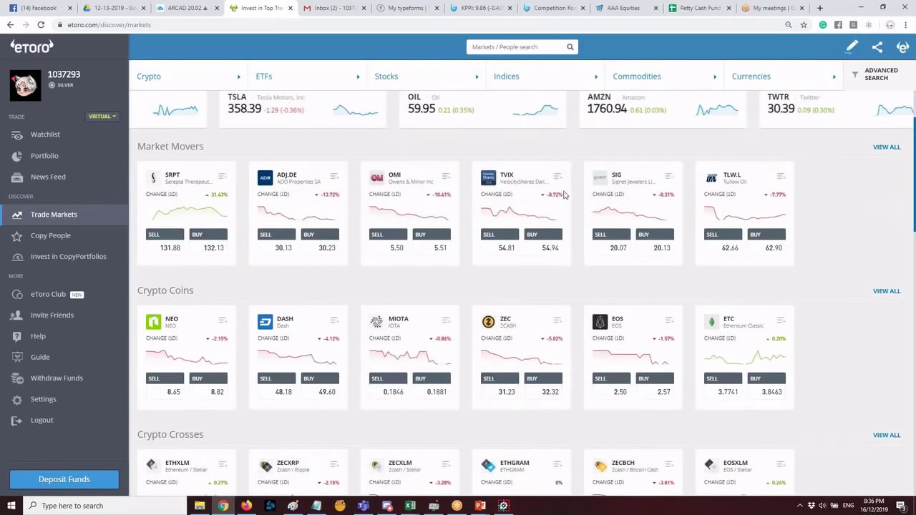
scroll(694, 197, "down", 2)
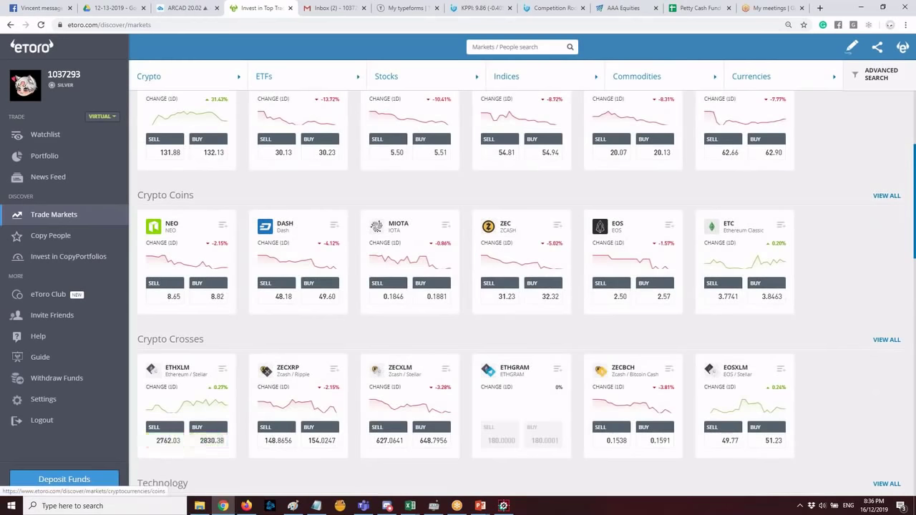
scroll(91, 257, "down", 3)
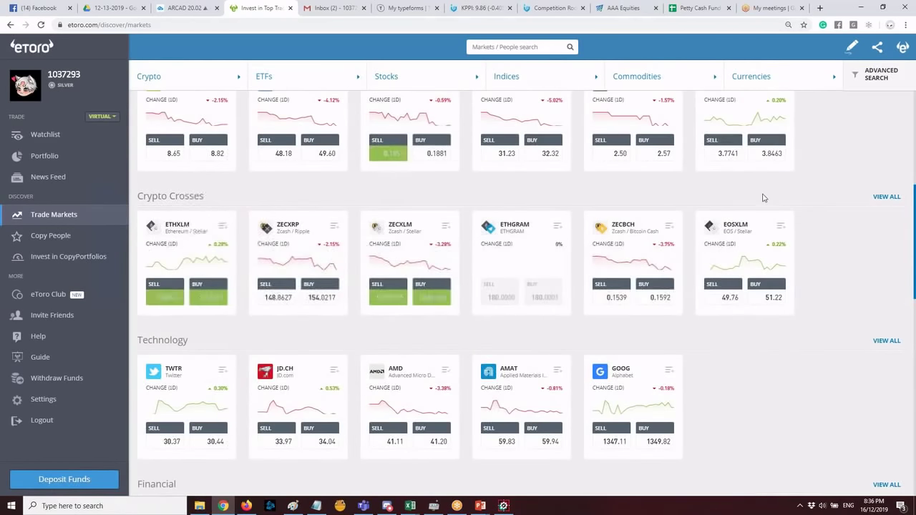
scroll(761, 199, "down", 3)
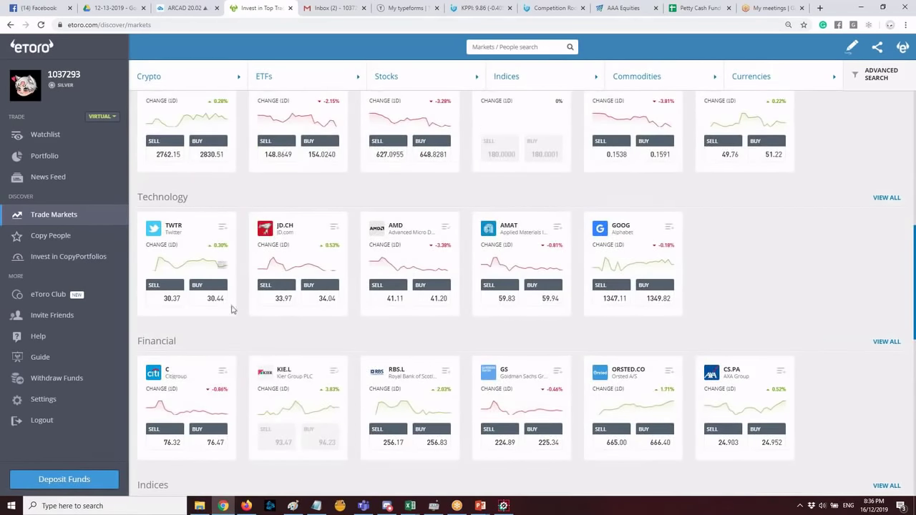
scroll(163, 242, "down", 2)
scroll(717, 250, "down", 2)
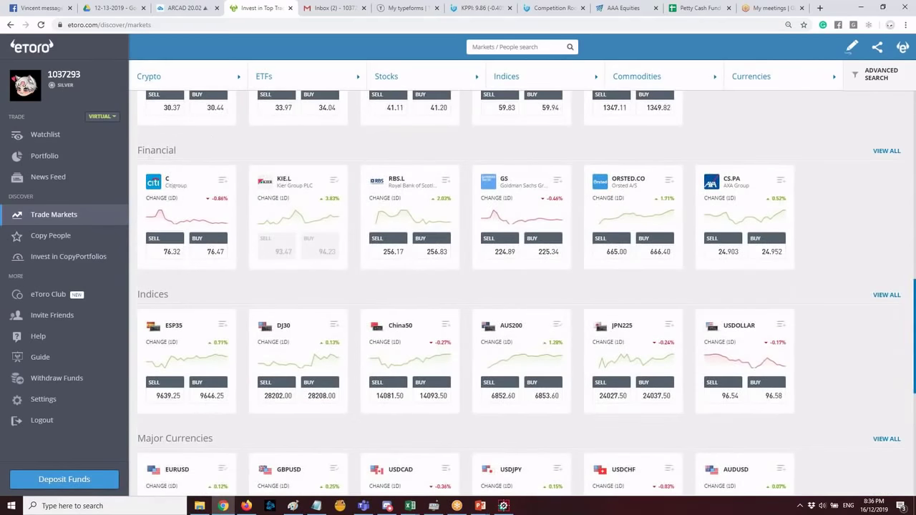
scroll(186, 289, "down", 3)
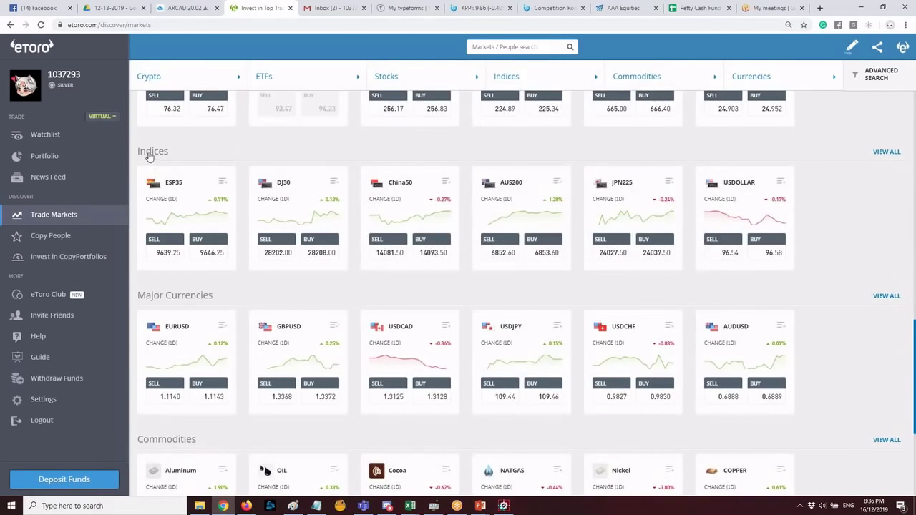
left_click(886, 151)
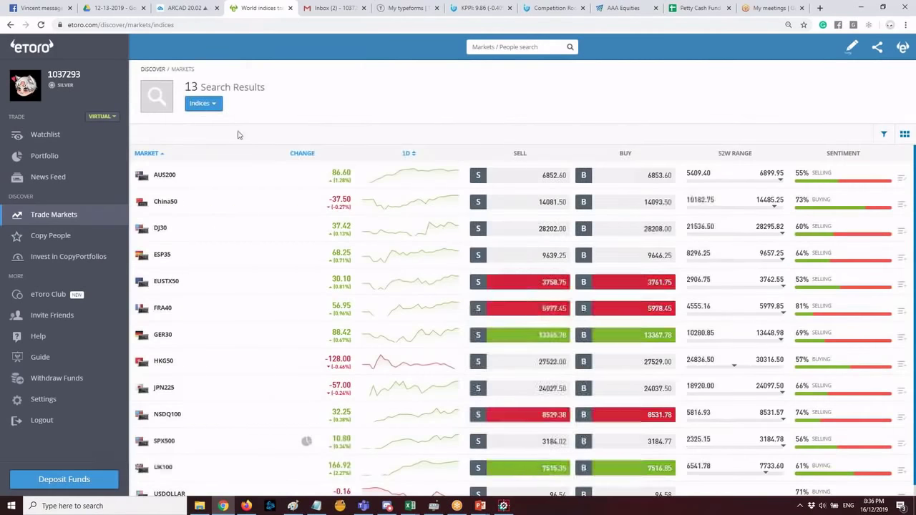
Return to the market overview and look through it from technology stocks down to major currencies and commodities.
left_click(8, 25)
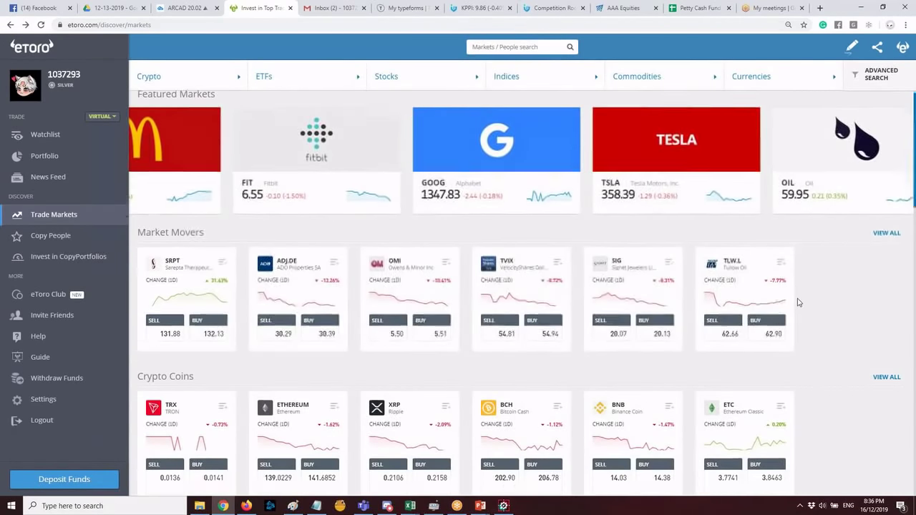
scroll(787, 304, "down", 6)
scroll(785, 299, "down", 1)
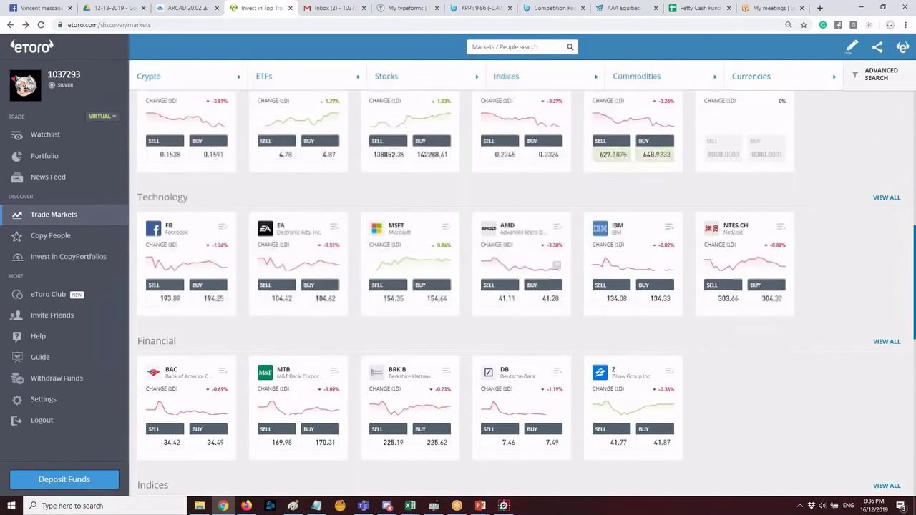
scroll(222, 315, "down", 1)
scroll(221, 315, "down", 4)
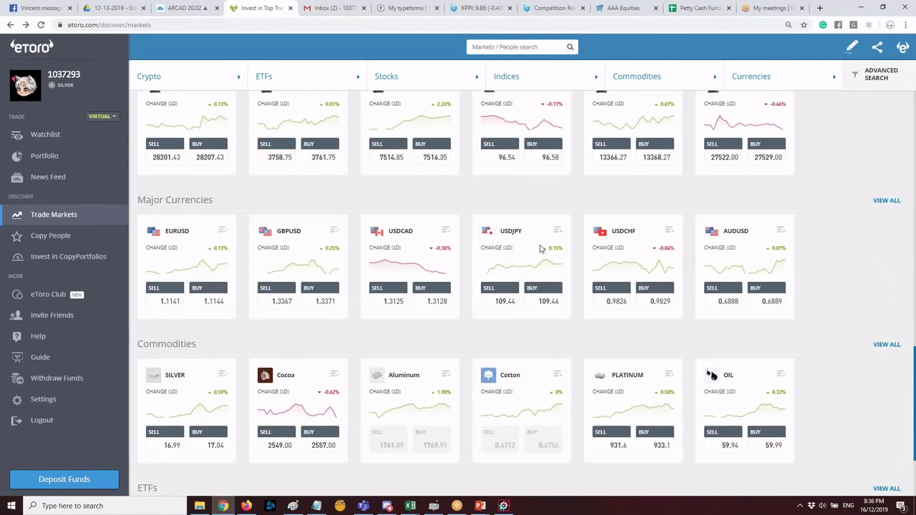
Review the financial, indices and major currencies sections of the market overview again.
scroll(540, 248, "up", 7)
scroll(565, 274, "down", 3)
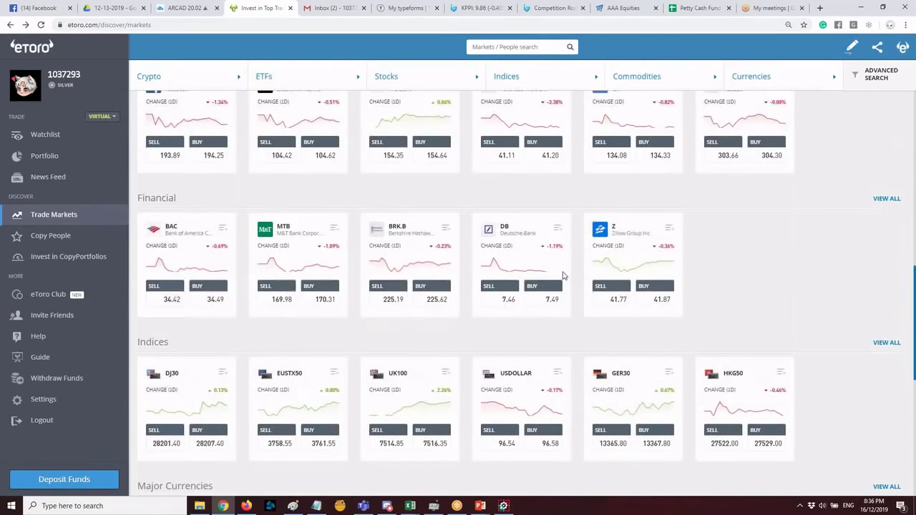
scroll(563, 276, "down", 2)
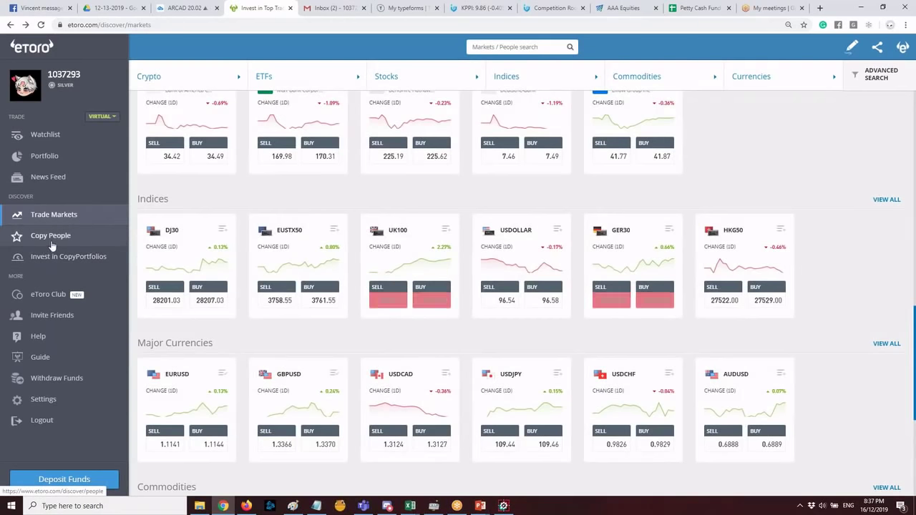
scroll(849, 294, "down", 1)
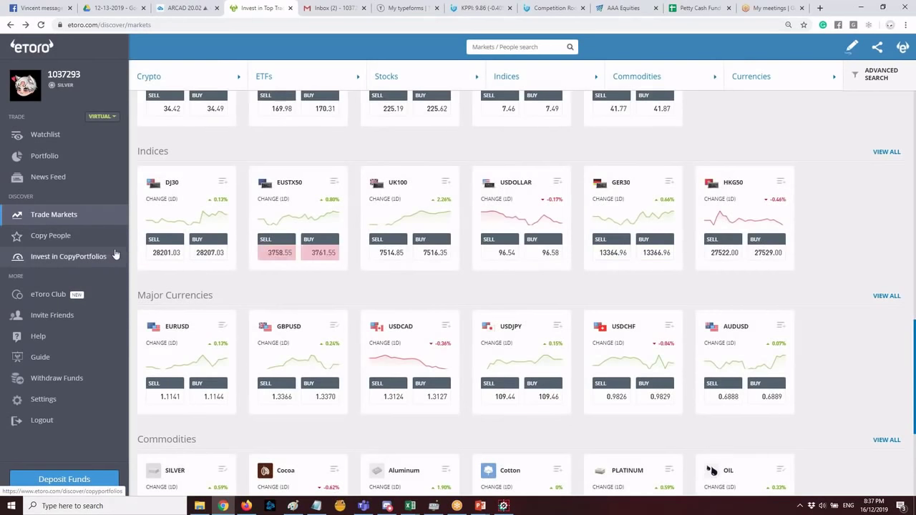
scroll(787, 288, "down", 2)
scroll(740, 260, "up", 3)
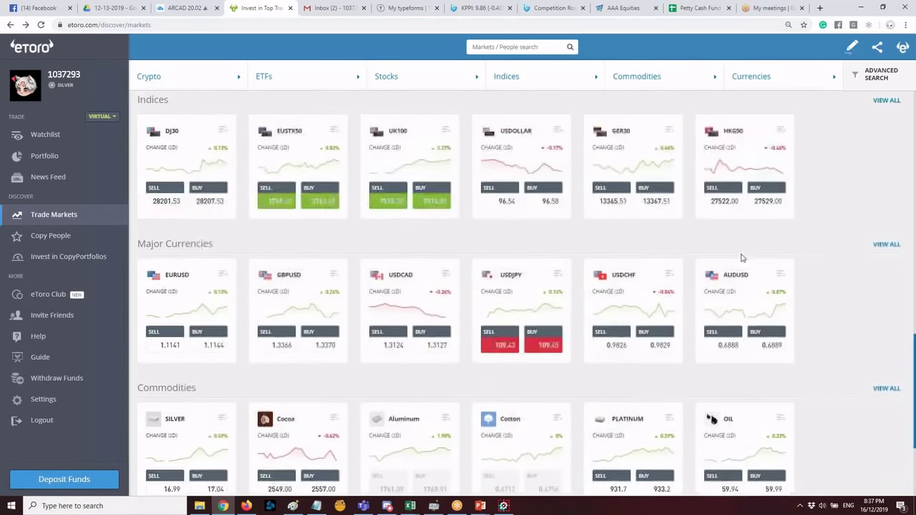
scroll(803, 277, "down", 1)
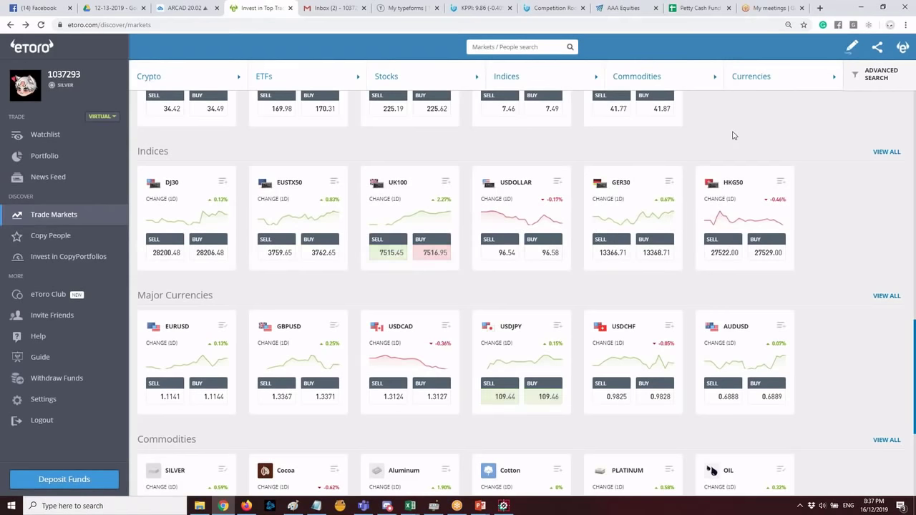
Examine the major currencies, commodities and ETFs sections, and open and read the full list of commodities.
scroll(822, 257, "down", 1)
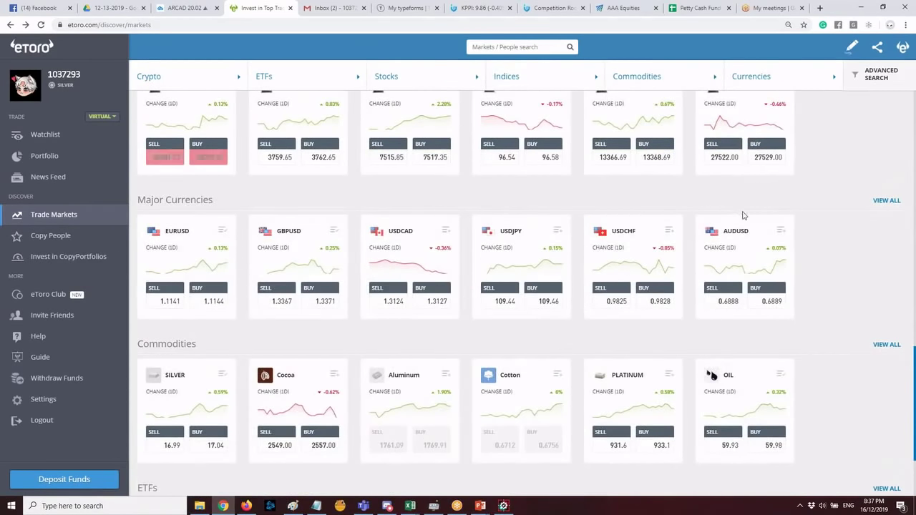
scroll(876, 225, "down", 1)
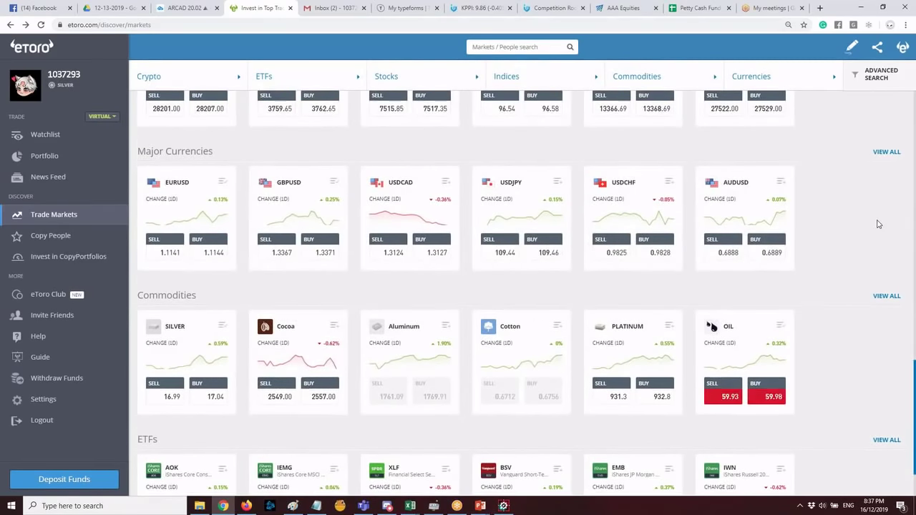
scroll(877, 226, "down", 1)
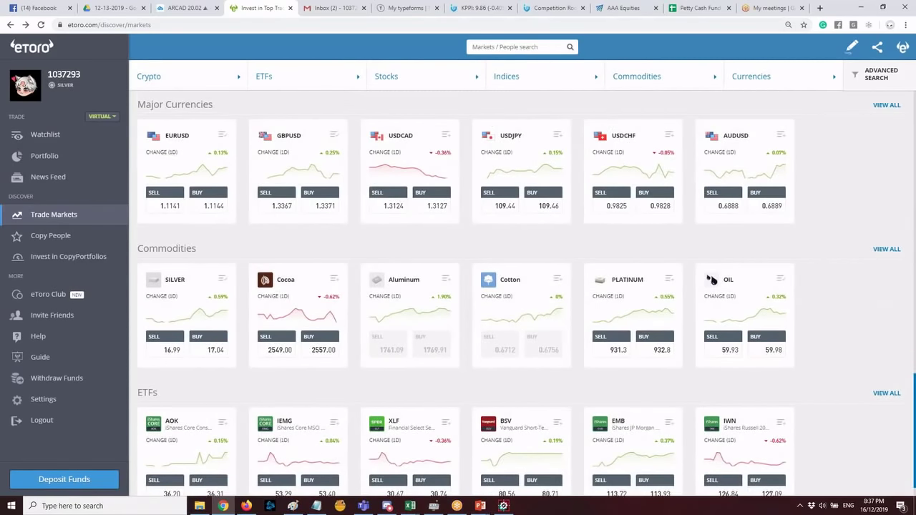
scroll(866, 248, "up", 1)
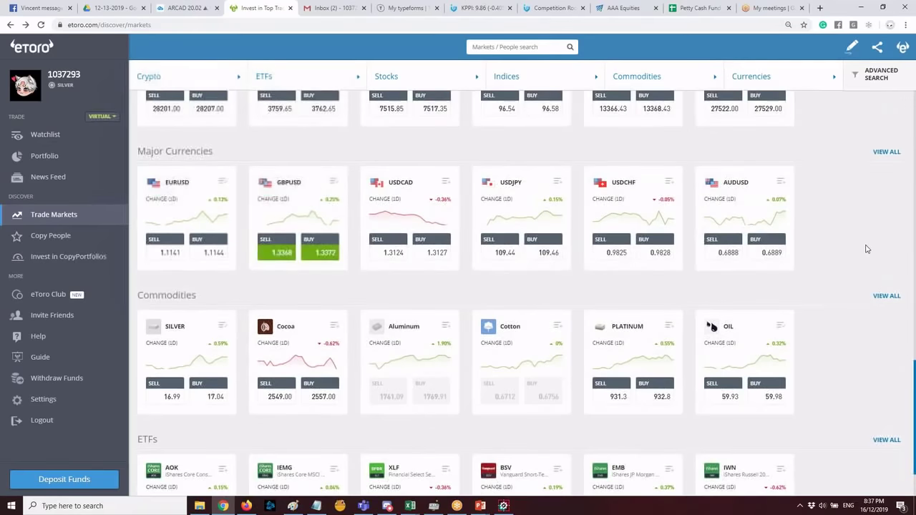
scroll(352, 222, "down", 2)
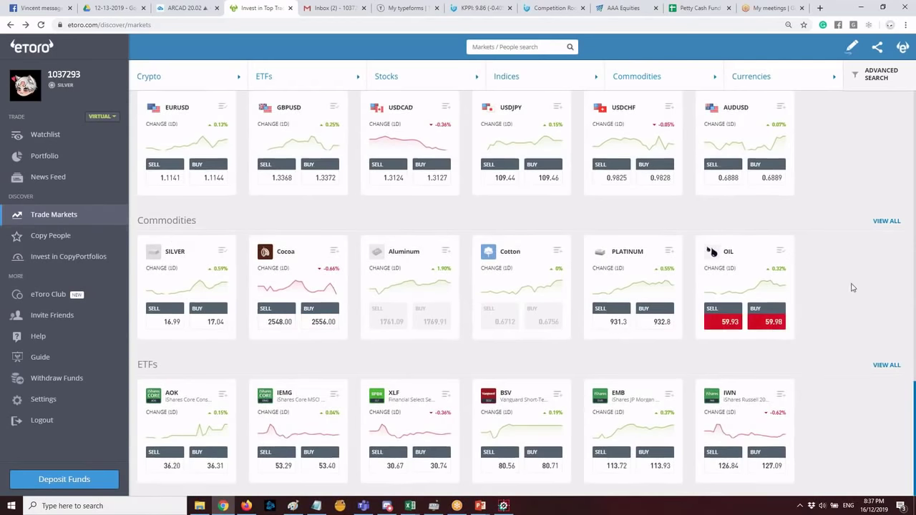
scroll(204, 317, "up", 2)
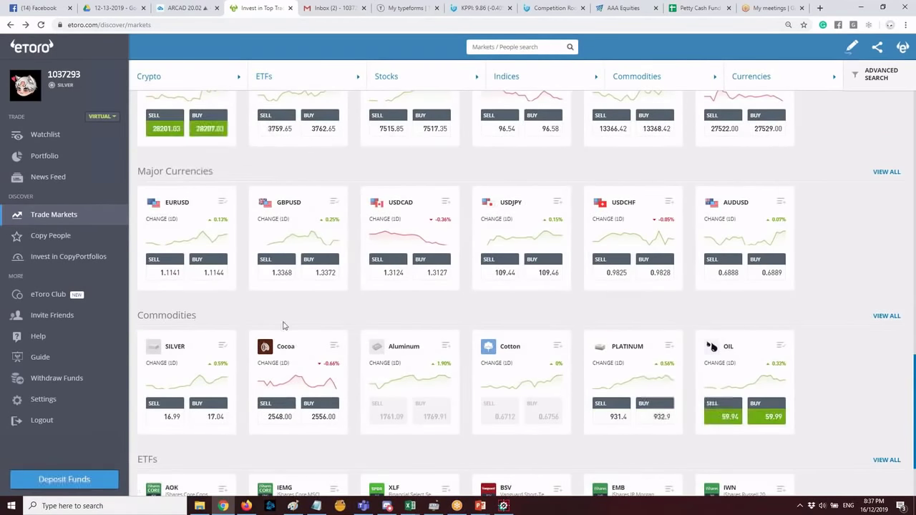
scroll(172, 267, "down", 2)
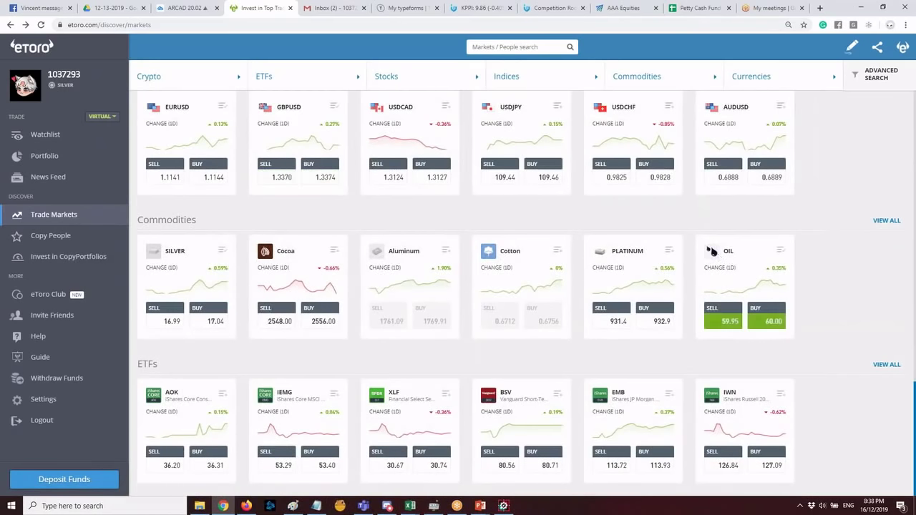
left_click(887, 222)
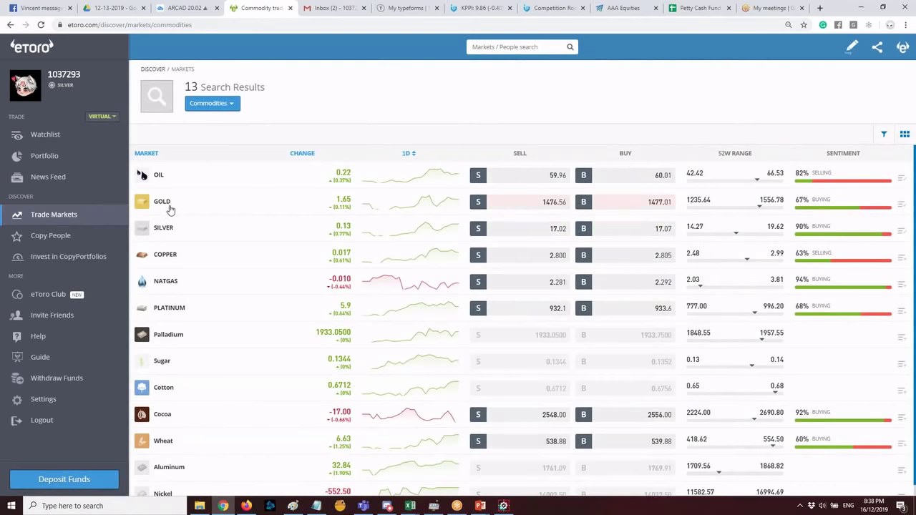
scroll(143, 172, "down", 1)
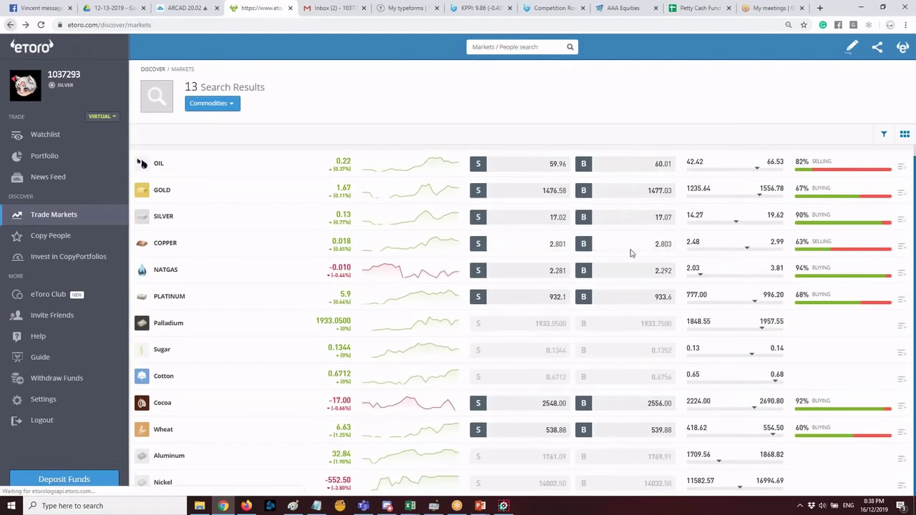
Go back from the commodities list to the market overview and review its sections from financial stocks to ETFs.
key("alt+Left")
scroll(634, 287, "down", 8)
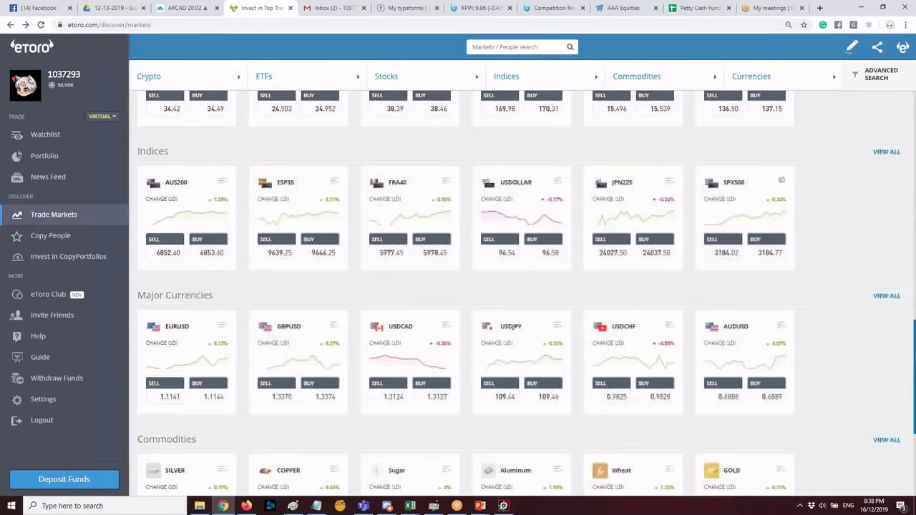
scroll(472, 336, "down", 1)
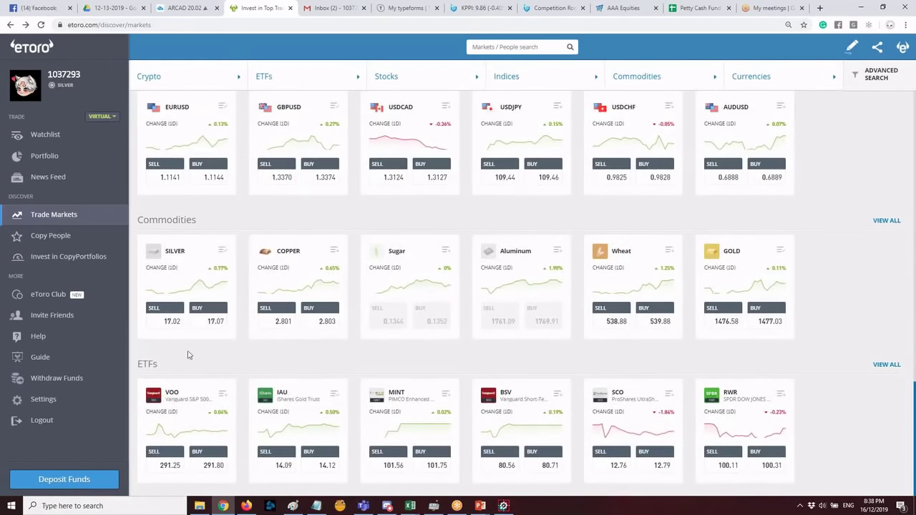
scroll(852, 374, "up", 20)
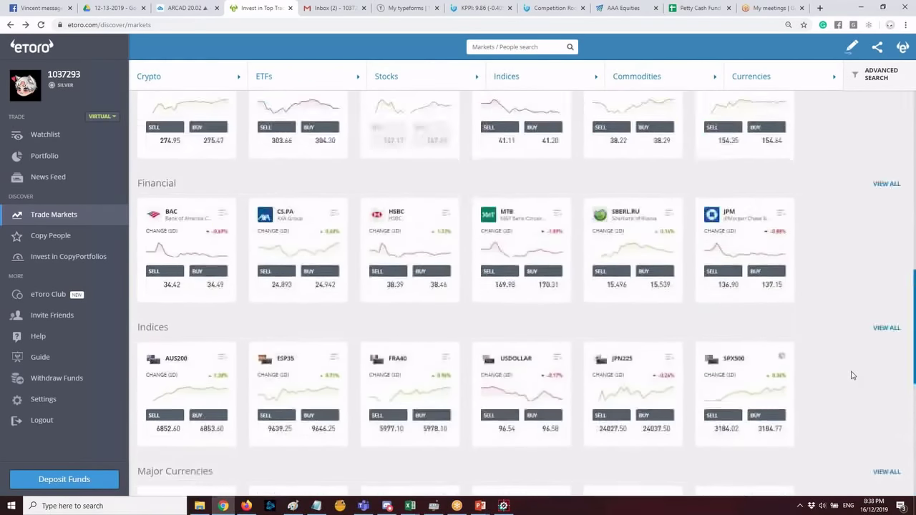
scroll(850, 374, "down", 15)
scroll(850, 373, "down", 5)
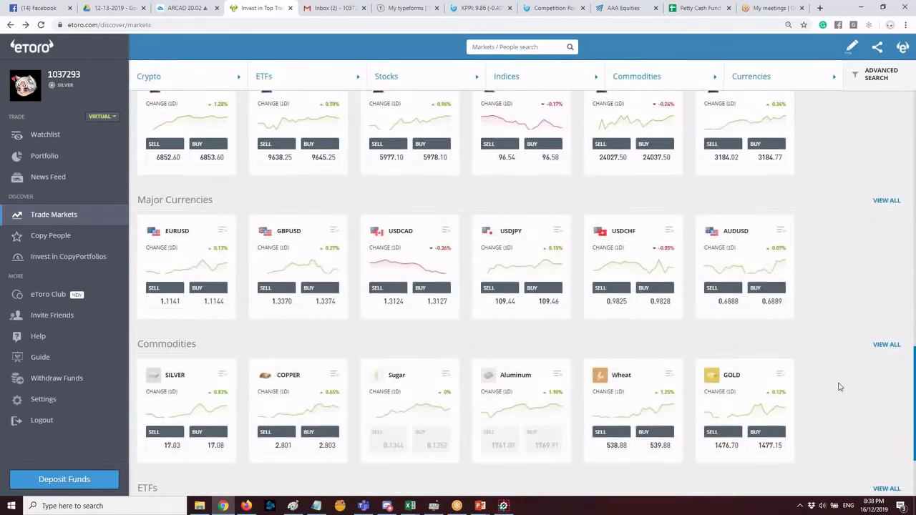
scroll(797, 381, "up", 2)
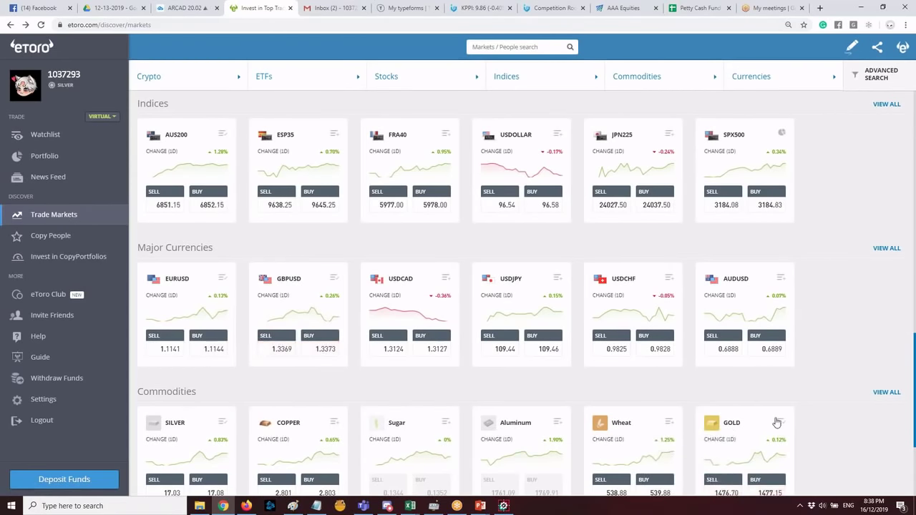
Look through the market overview again, covering the technology, financial, indices, major currencies and commodities sections.
scroll(776, 423, "up", 1)
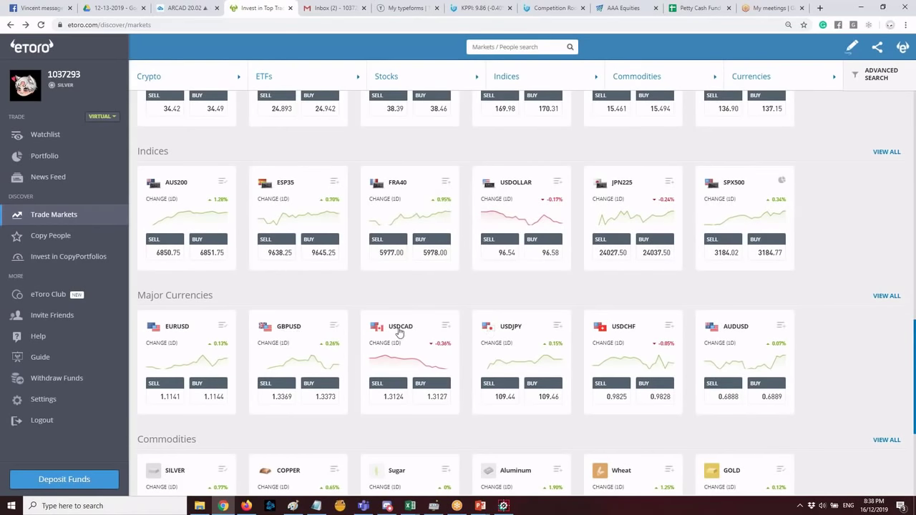
scroll(752, 425, "down", 1)
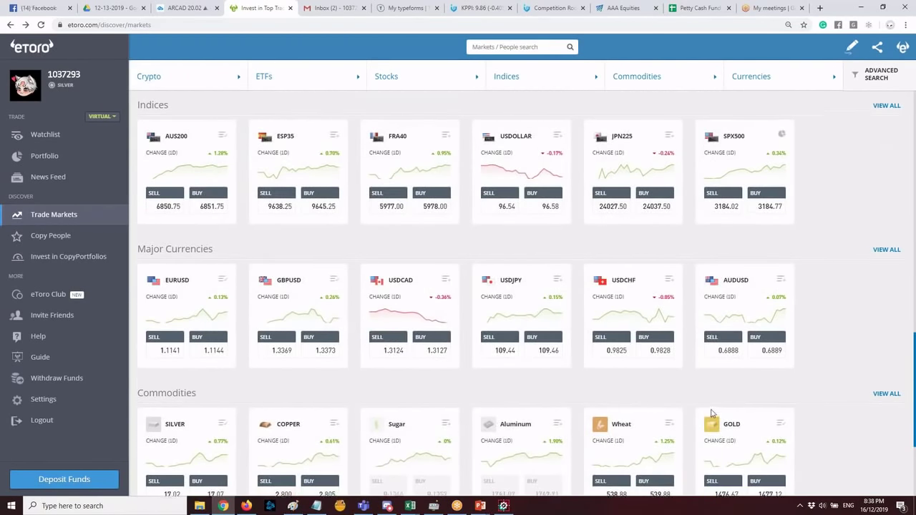
scroll(417, 357, "up", 2)
scroll(834, 412, "up", 1)
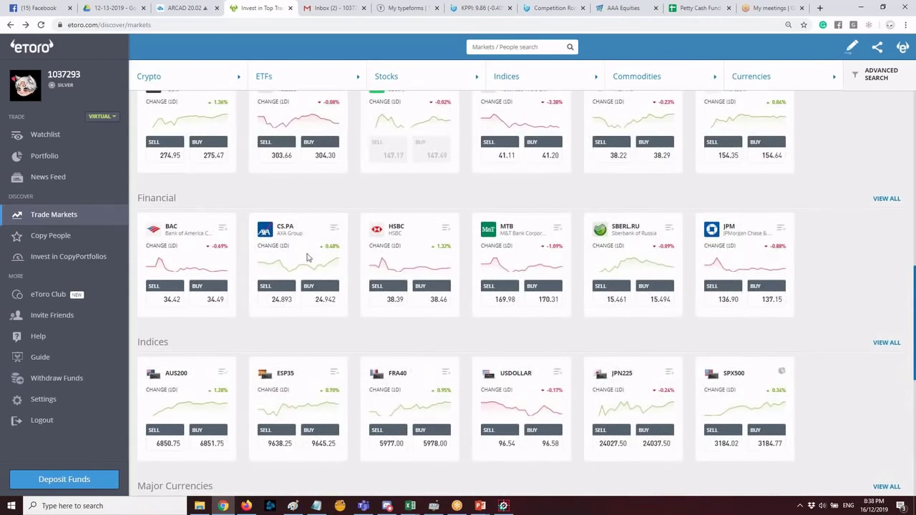
scroll(326, 264, "up", 3)
scroll(748, 331, "up", 1)
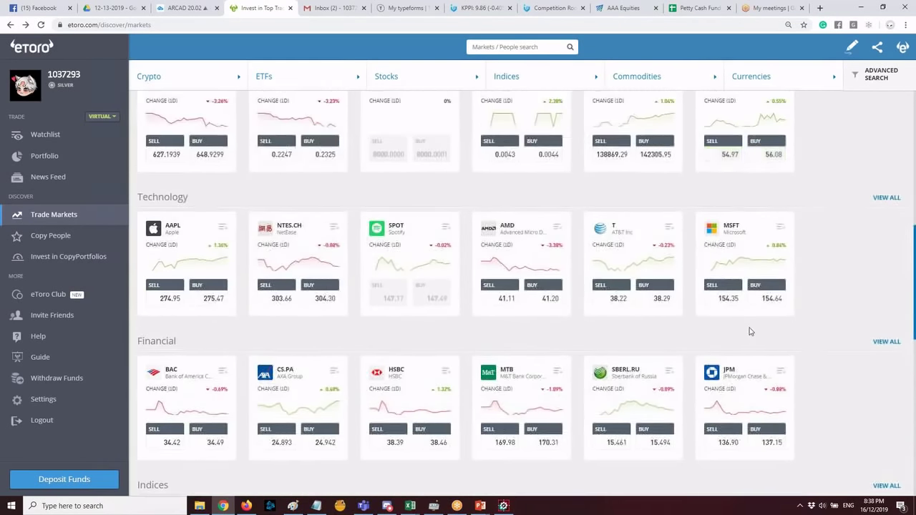
scroll(748, 332, "down", 3)
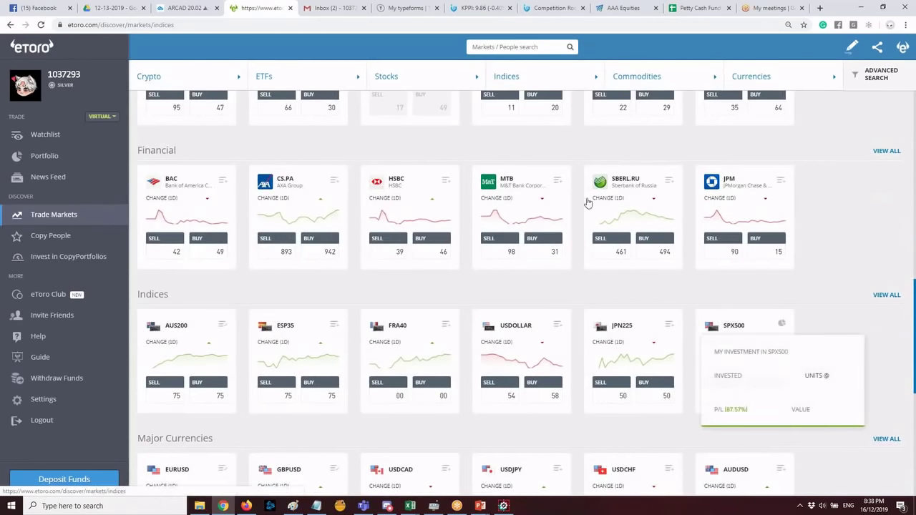
Open the full list of indices, read through it and go back to the market overview.
left_click(887, 294)
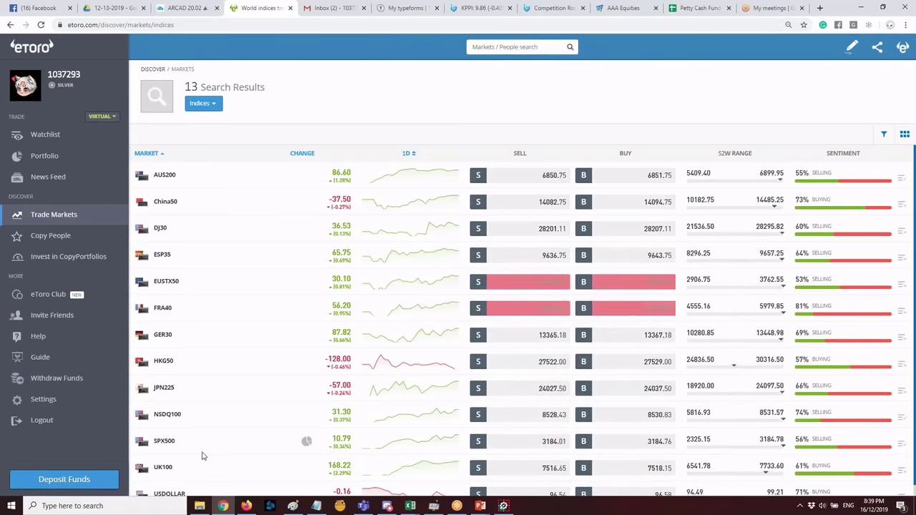
scroll(229, 438, "down", 1)
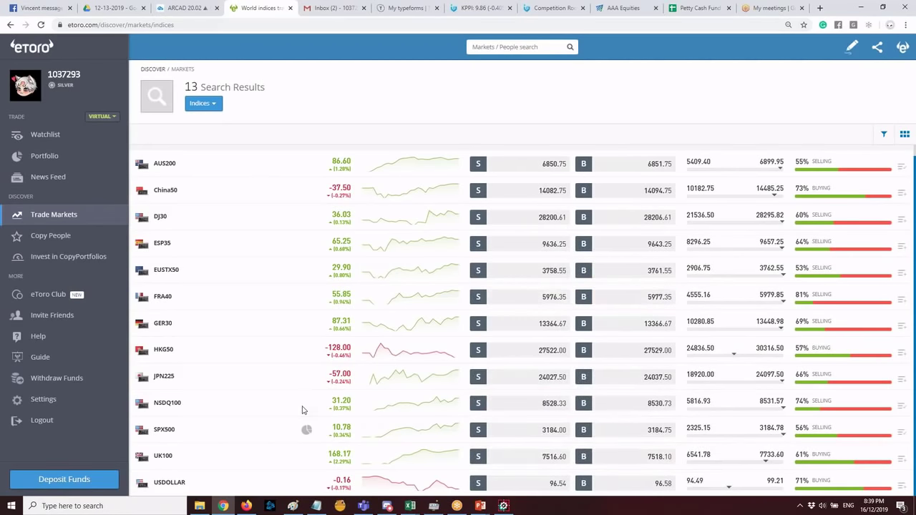
scroll(379, 358, "up", 1)
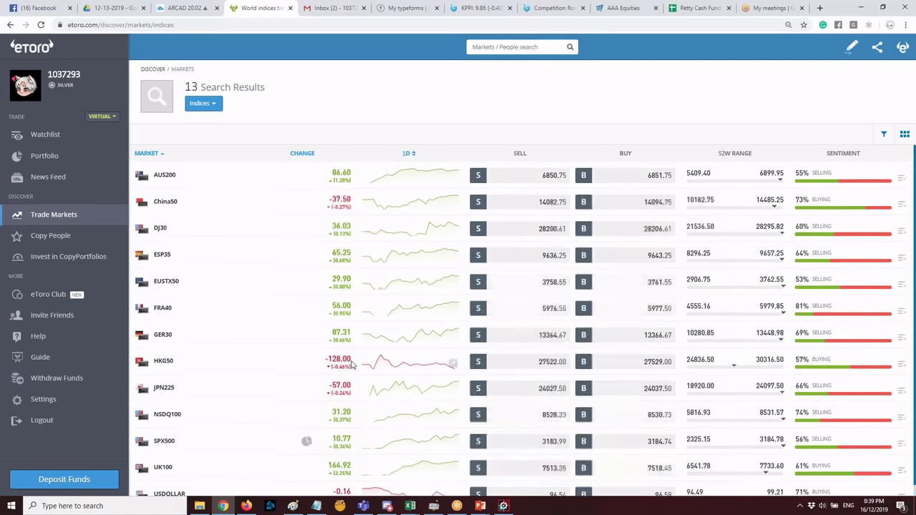
key("alt+Left")
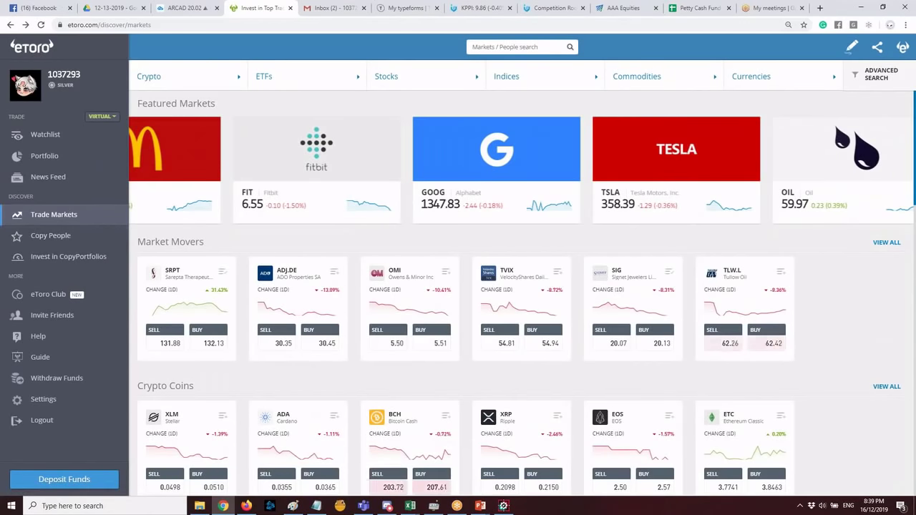
View the news feed and the portfolio's exposure chart, and return to Trade Markets.
left_click(51, 180)
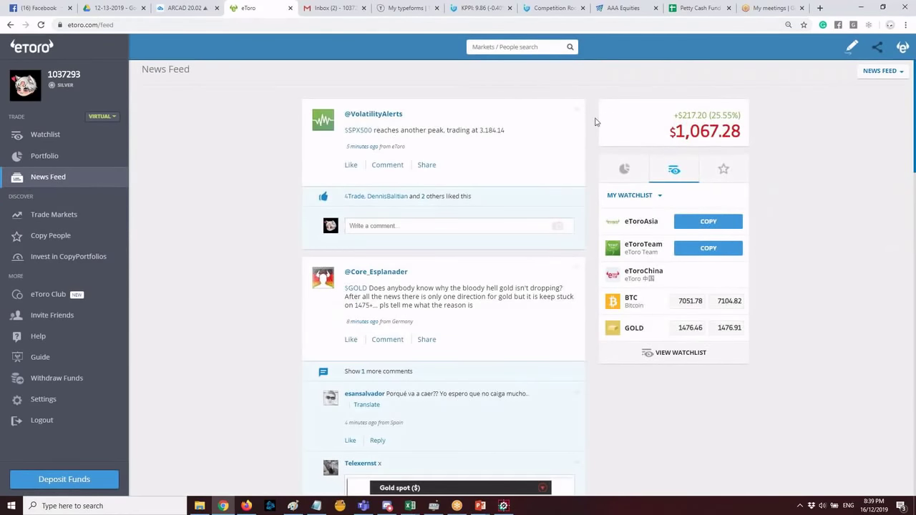
left_click(6, 151)
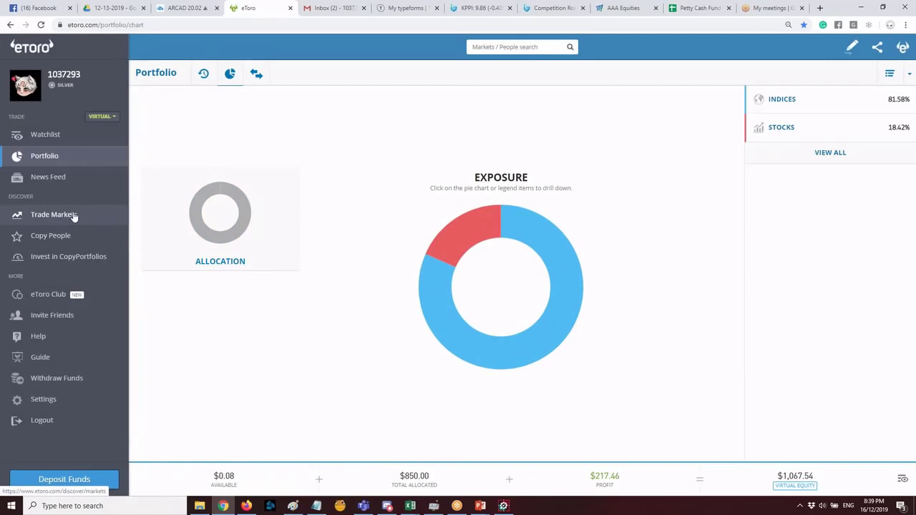
left_click(86, 217)
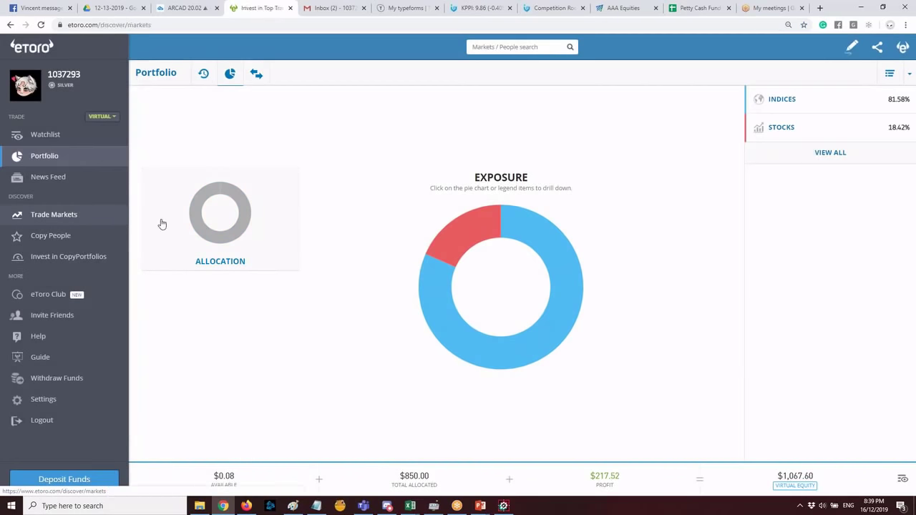
Look through the market overview, and open the Stocks category and review its sections from New York to Basic Materials.
scroll(516, 305, "down", 2)
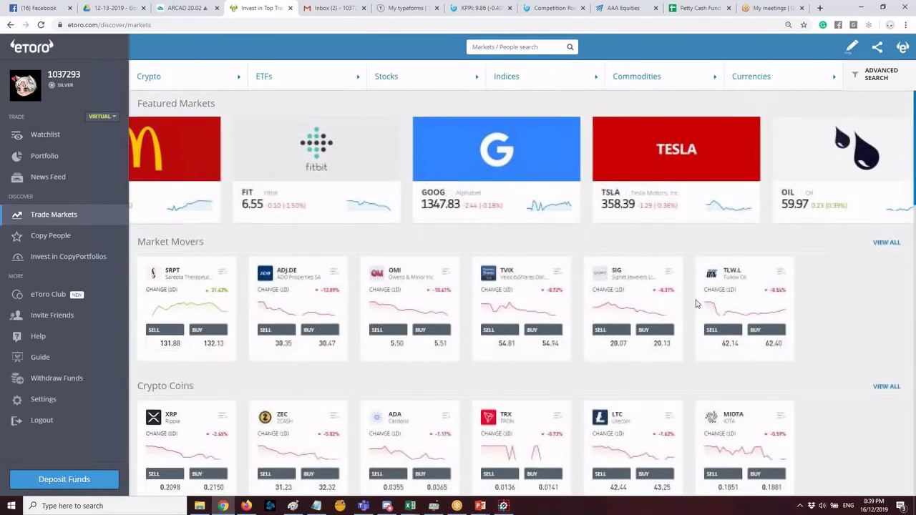
scroll(547, 259, "up", 2)
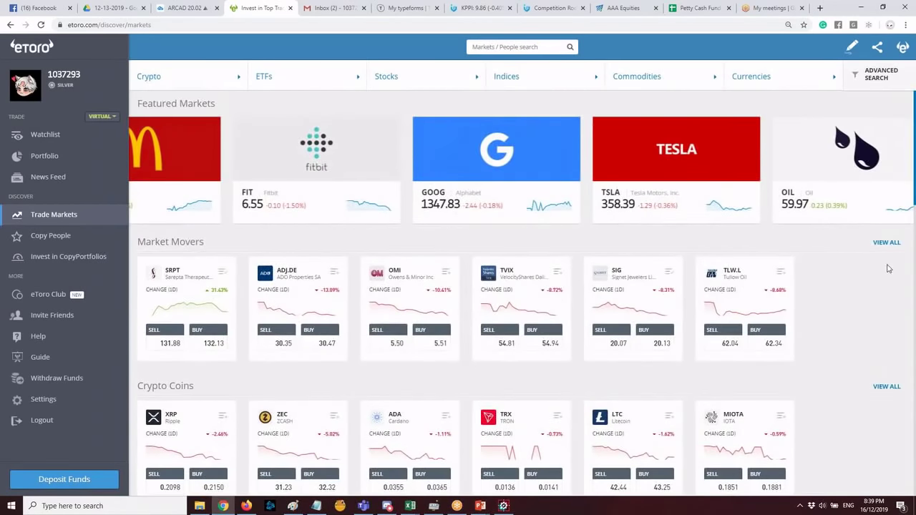
scroll(186, 292, "down", 10)
scroll(429, 108, "up", 10)
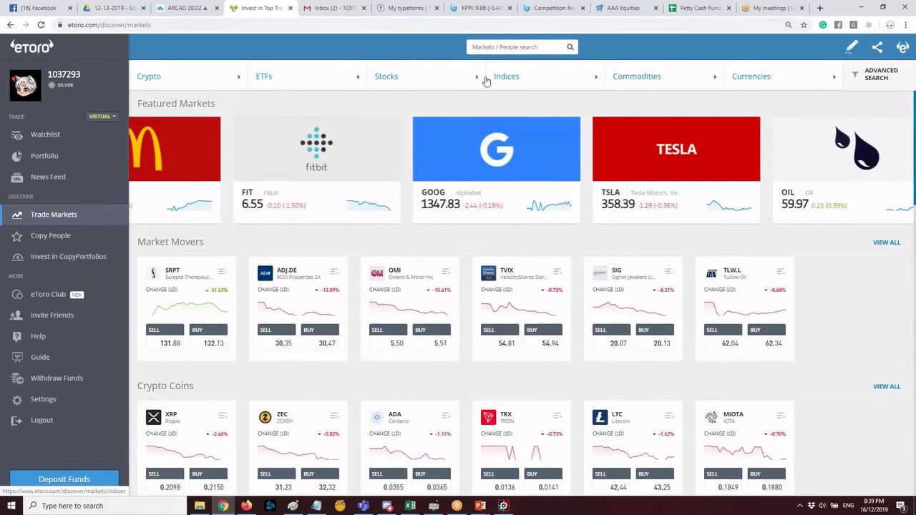
left_click(393, 79)
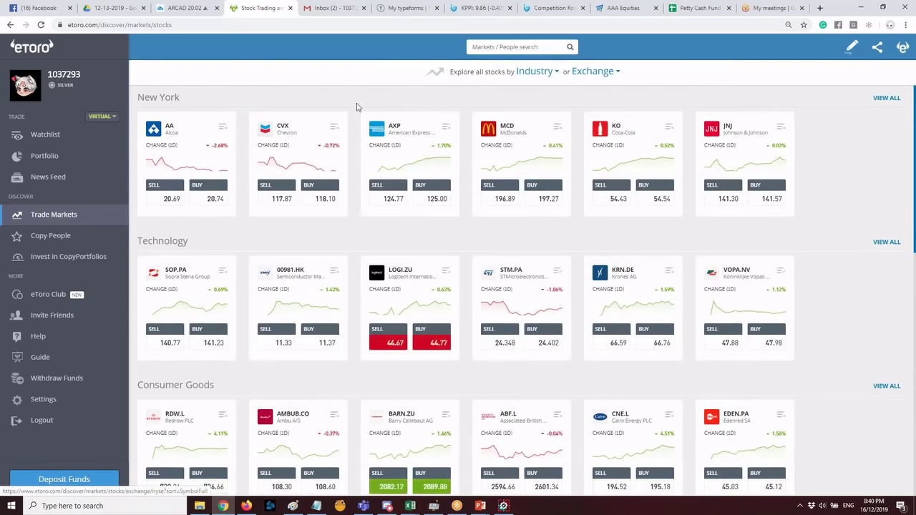
scroll(215, 223, "down", 6)
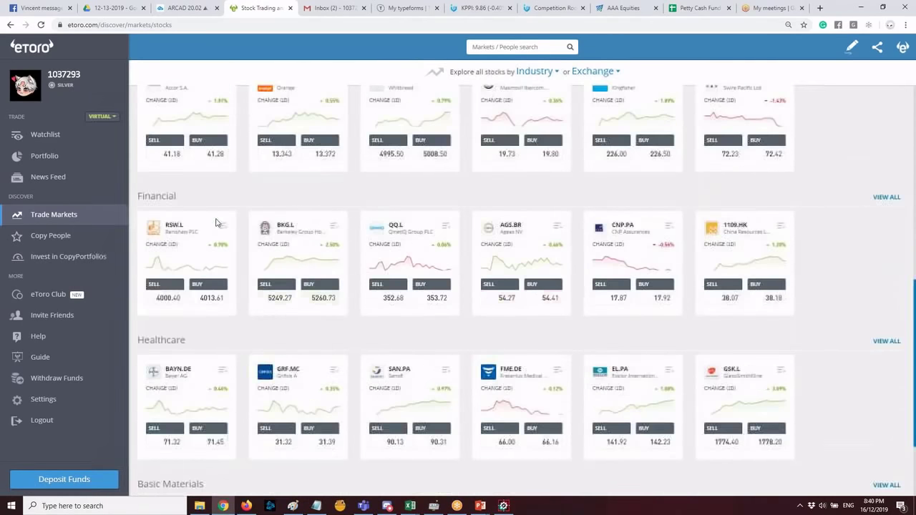
scroll(215, 223, "up", 6)
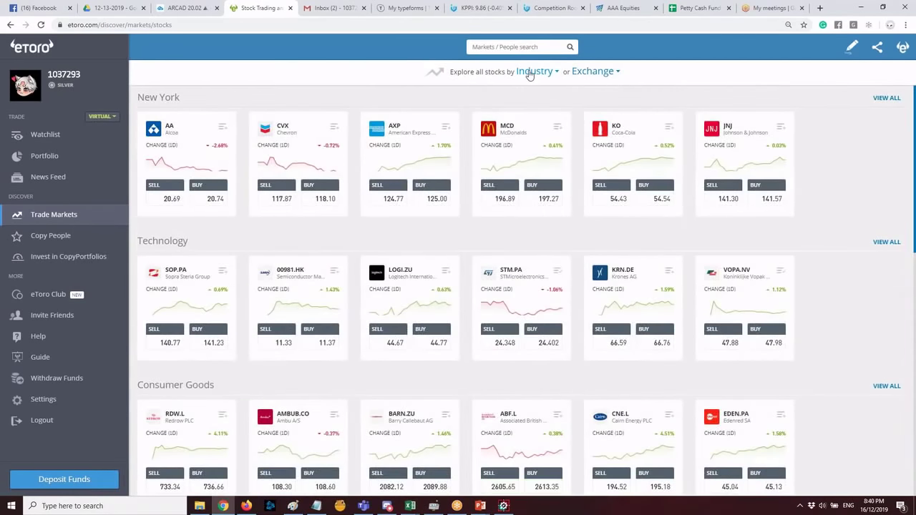
Review the industries and the stock exchanges by which all stocks can be explored.
left_click(557, 72)
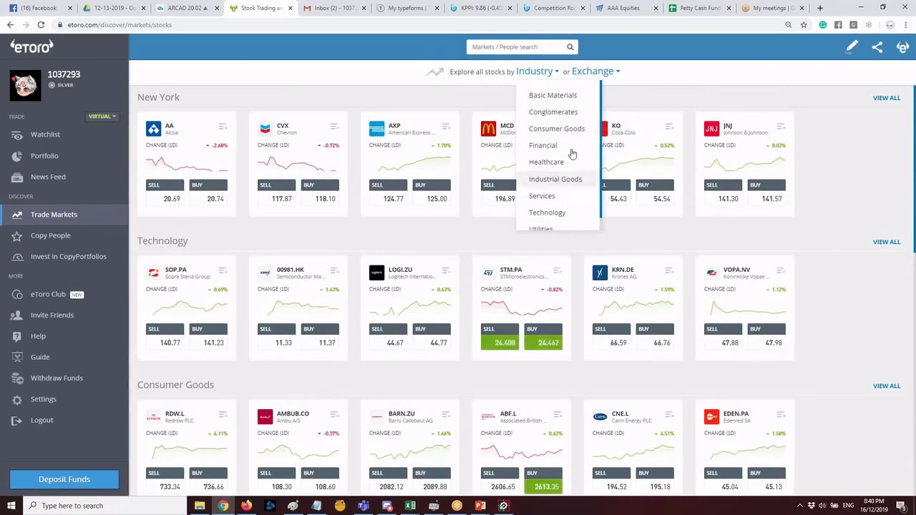
left_click(610, 74)
scroll(615, 123, "down", 3)
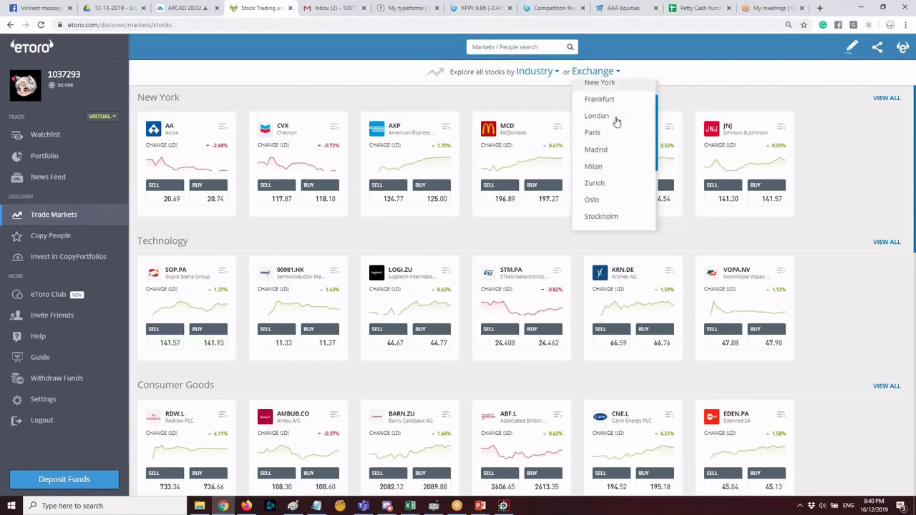
scroll(614, 199, "up", 3)
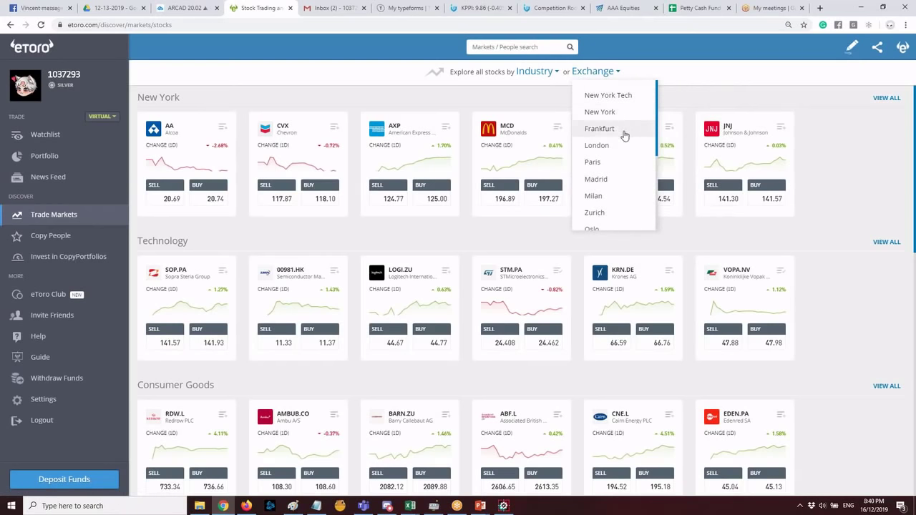
scroll(620, 123, "down", 3)
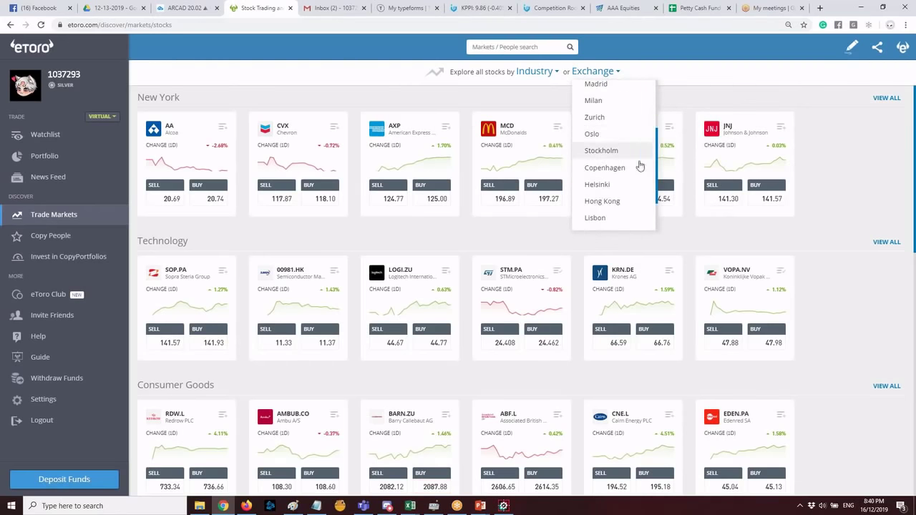
scroll(613, 162, "down", 2)
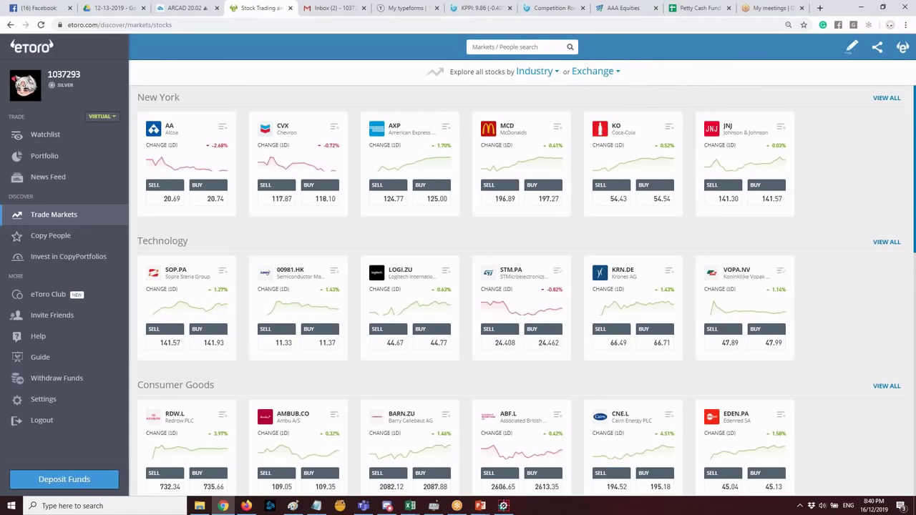
Compare the industry and exchange choices once more and list the stocks of the New York Tech exchange.
left_click(538, 74)
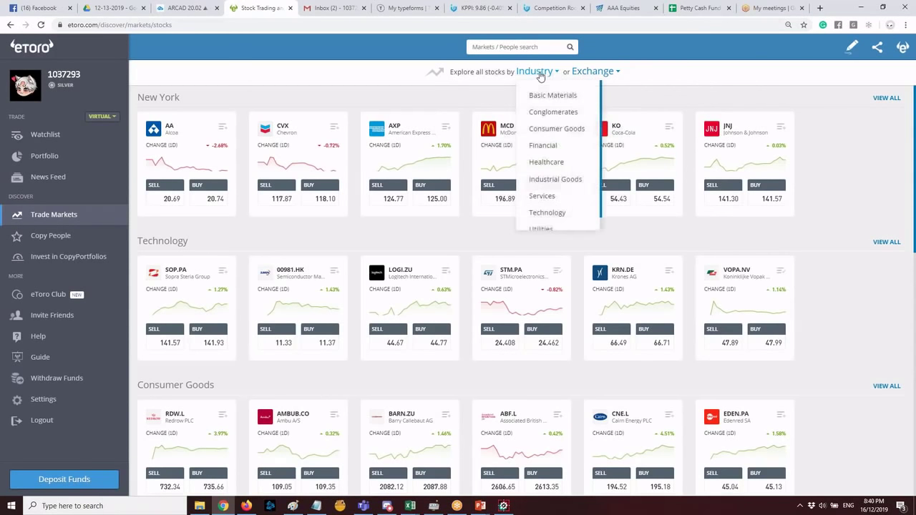
left_click(594, 72)
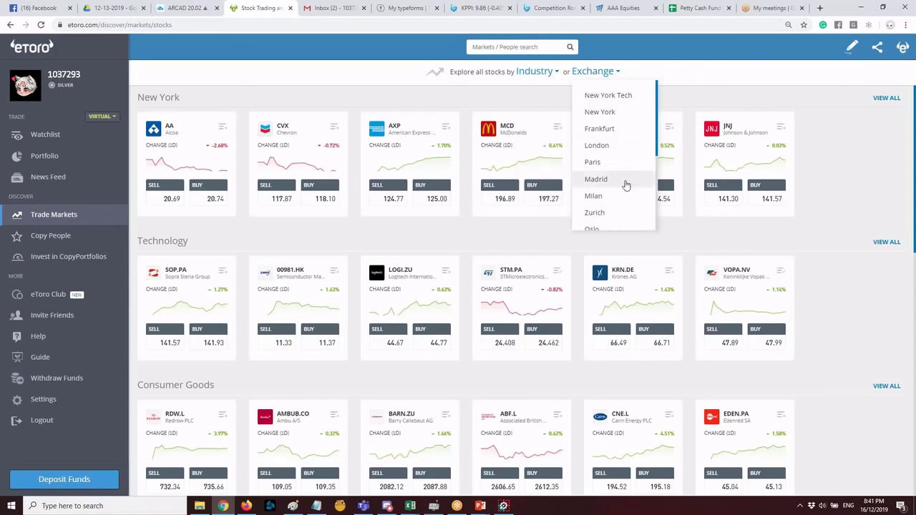
scroll(620, 188, "down", 3)
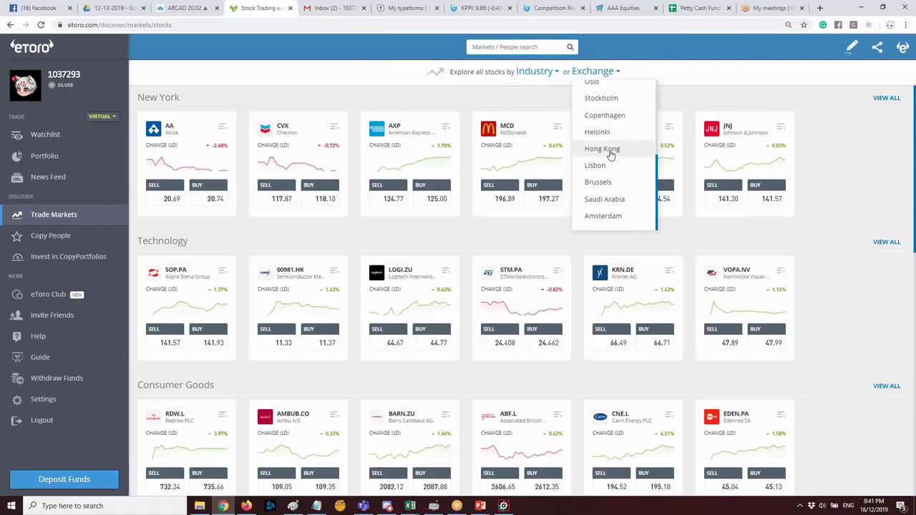
scroll(614, 129, "up", 3)
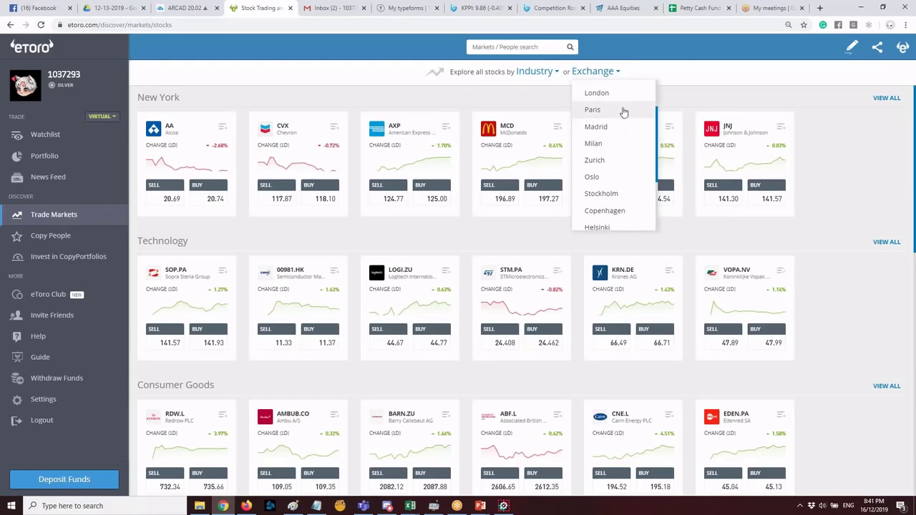
scroll(619, 115, "up", 2)
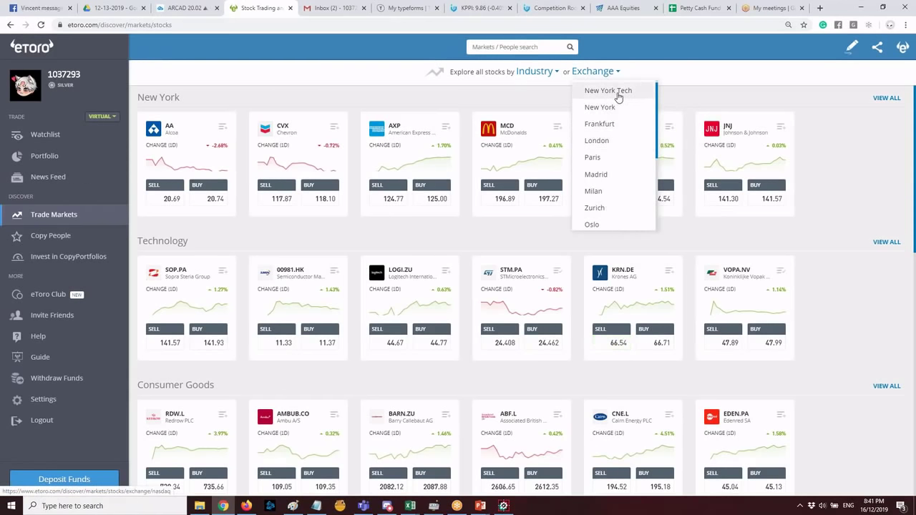
left_click(618, 96)
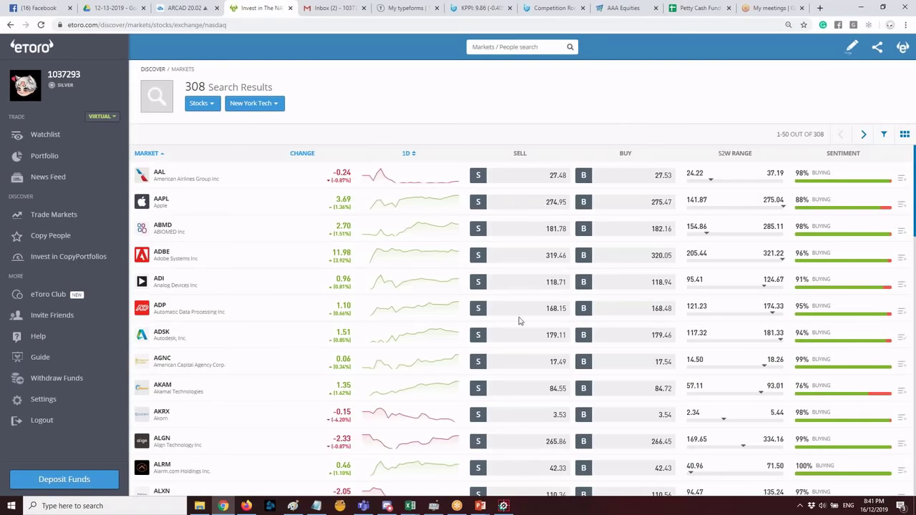
Look through the New York Tech stocks as a list, and switch to the card view and browse them there.
scroll(399, 364, "down", 5)
scroll(399, 363, "up", 5)
left_click(904, 136)
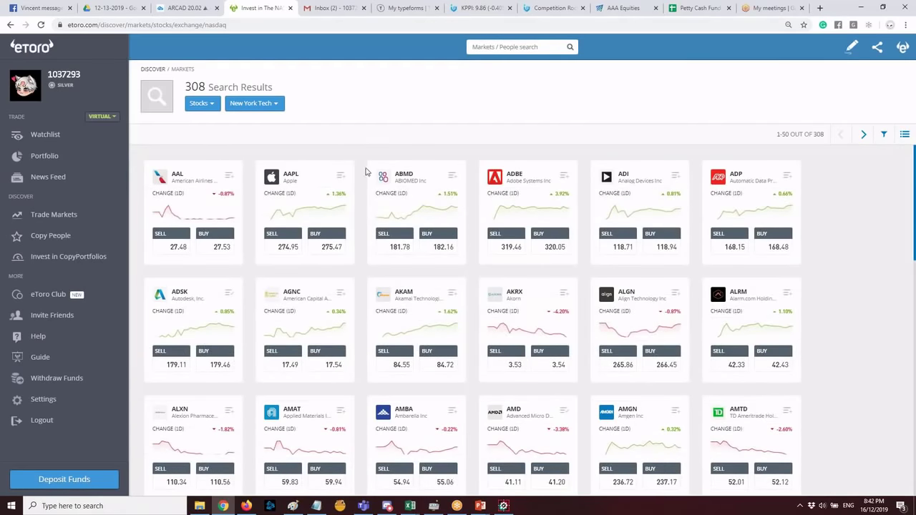
scroll(368, 171, "down", 5)
scroll(368, 171, "down", 5)
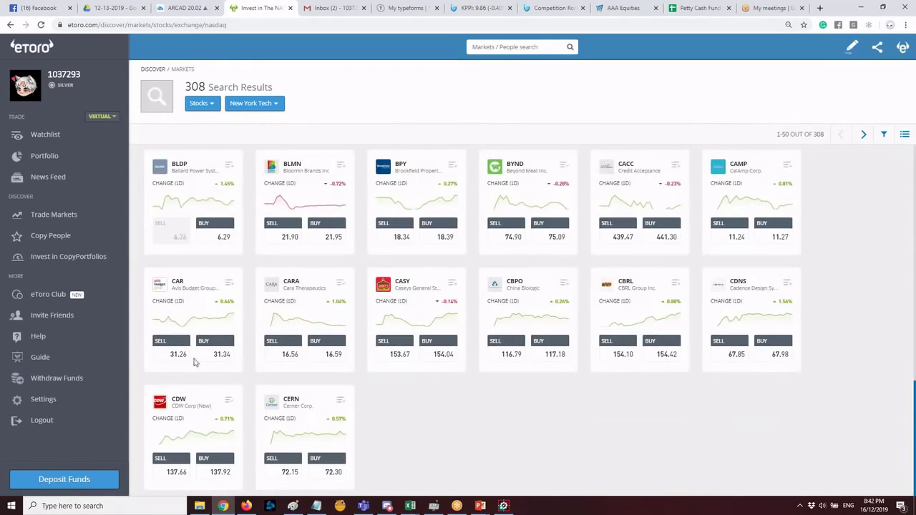
scroll(620, 295, "up", 10)
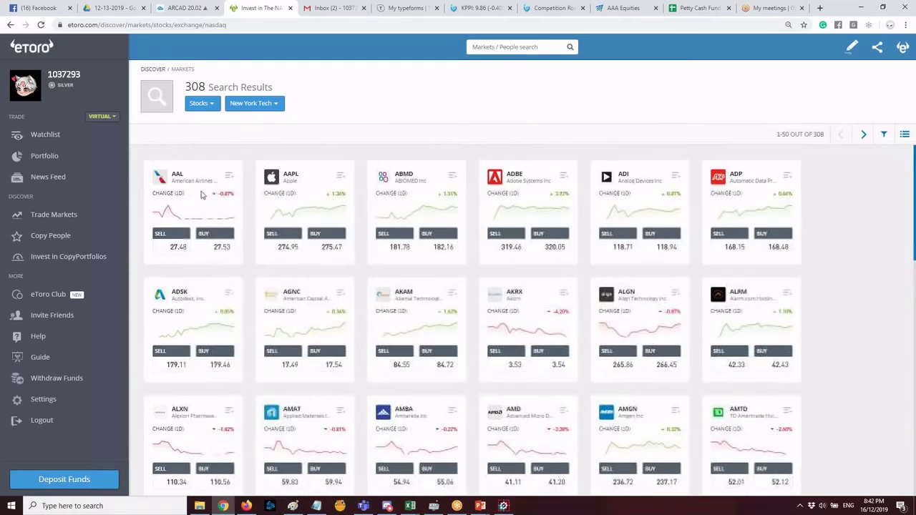
Switch the New York Tech stocks back to the list view and read through its first page.
left_click(904, 135)
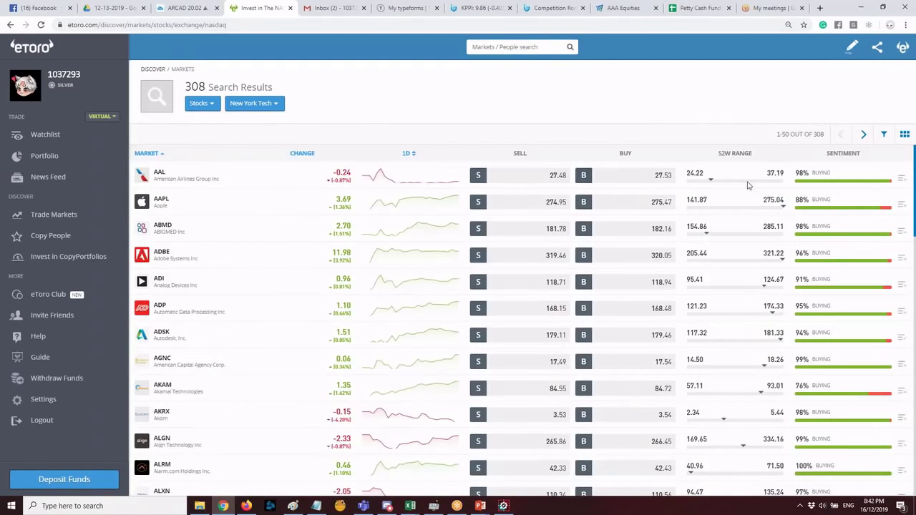
scroll(464, 203, "down", 4)
scroll(463, 204, "down", 8)
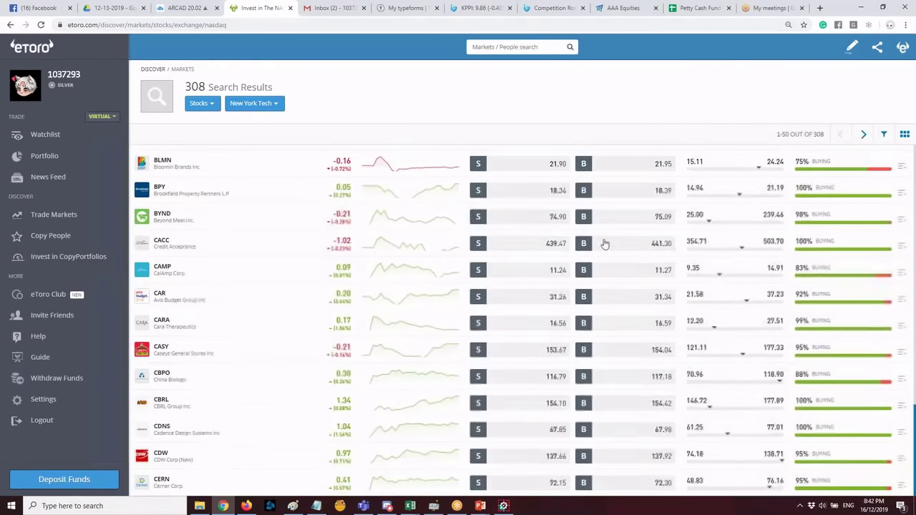
scroll(463, 204, "up", 12)
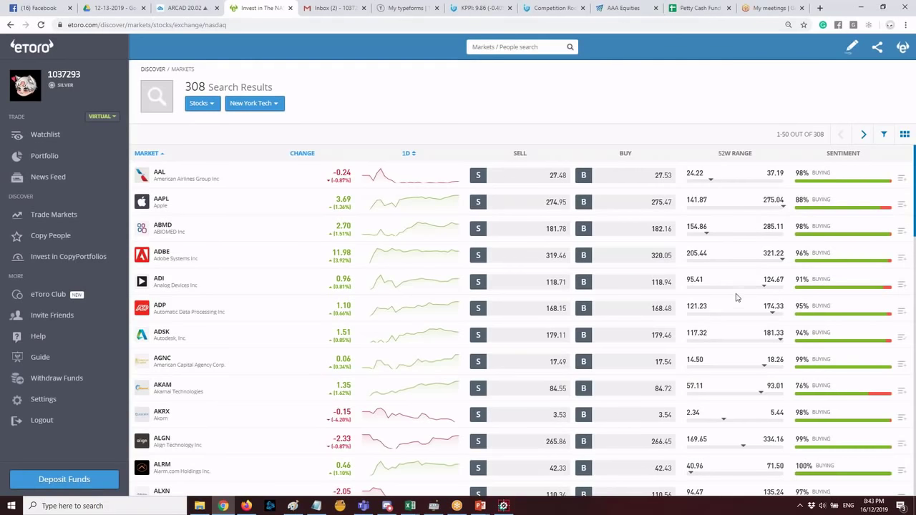
Switch to Paint and close the old untitled drawing without saving its changes.
scroll(737, 297, "down", 2)
scroll(692, 254, "up", 2)
left_click(294, 506)
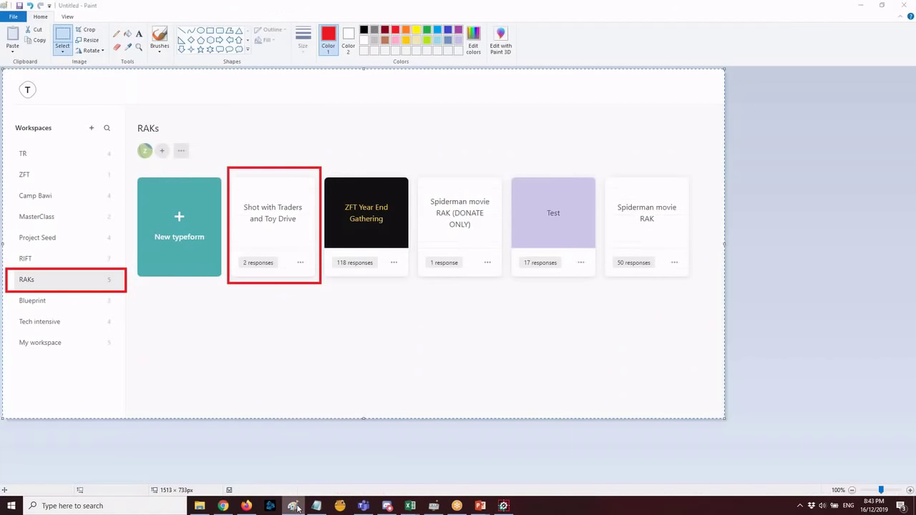
left_click(295, 506)
left_click(293, 506)
key("alt+F4")
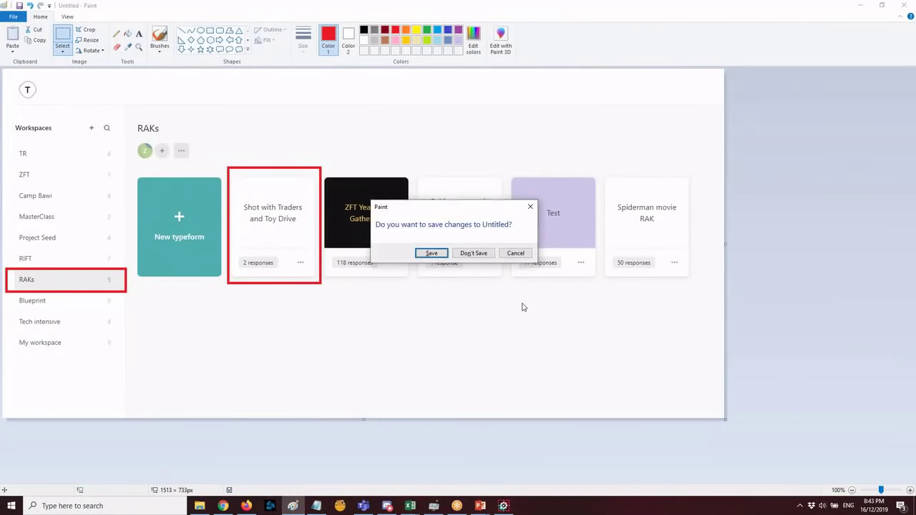
left_click(486, 256)
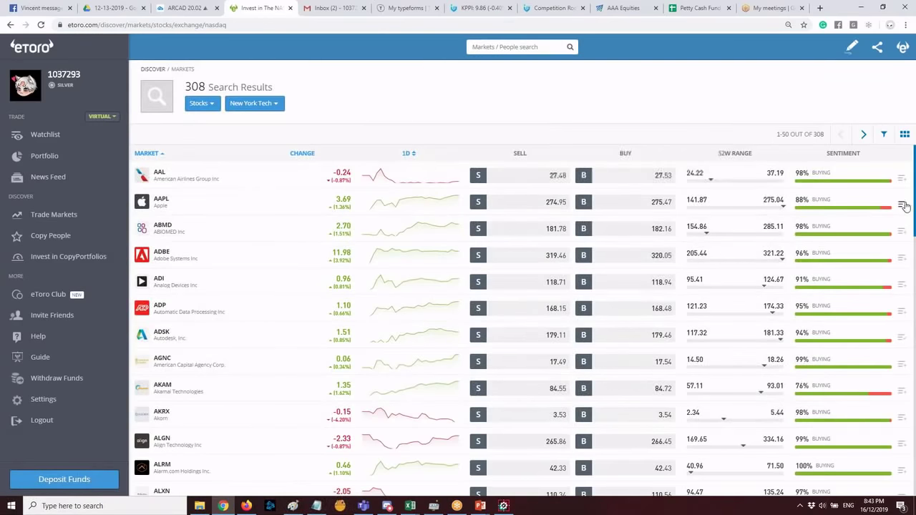
Open a blank Paint drawing, paste the screenshot of the New York Tech stock list and shift it up the canvas.
left_click(293, 506)
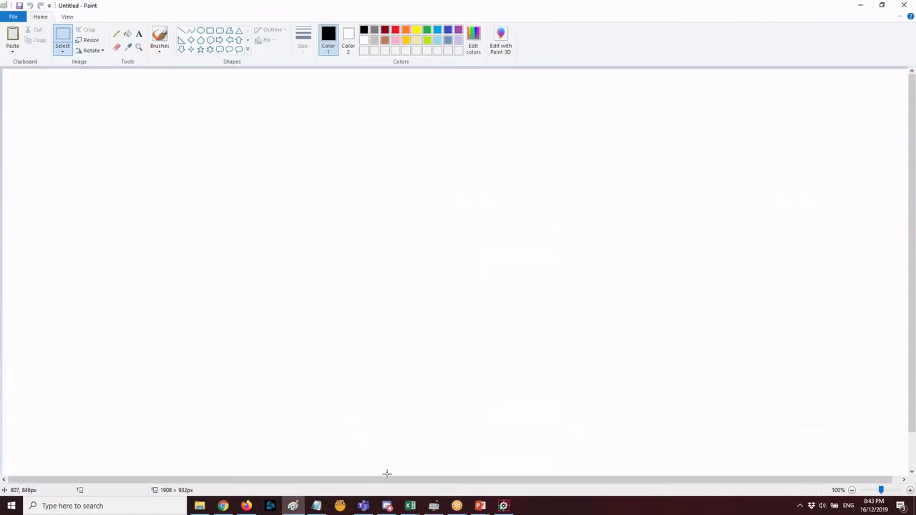
key("ctrl+v")
mouse_move(354, 230)
left_mouse_down()
mouse_move(302, 231)
mouse_move(260, 184)
mouse_move(384, 189)
left_mouse_up()
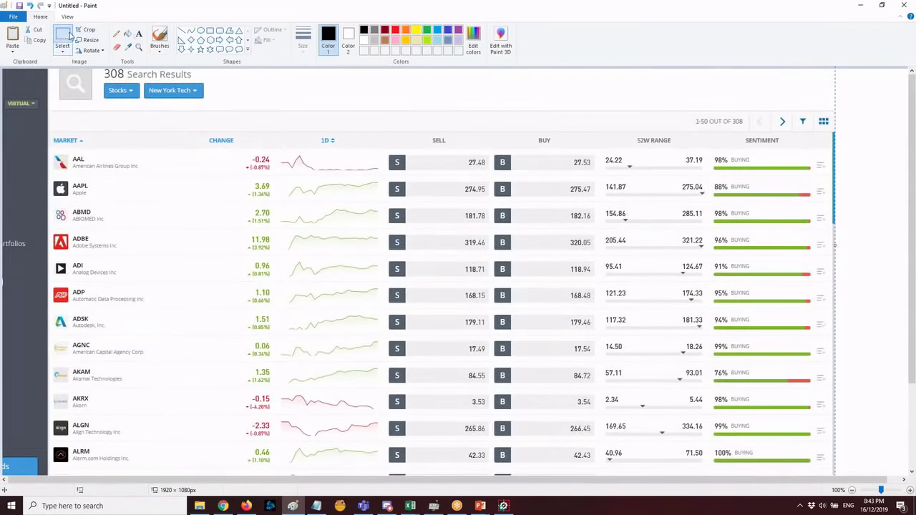
Crop the image to the stock table from Market to 52W Range and erase everything between those two columns.
mouse_move(47, 107)
left_mouse_down()
mouse_move(766, 451)
mouse_move(787, 437)
mouse_move(723, 322)
mouse_move(712, 473)
left_mouse_up()
right_click(659, 383)
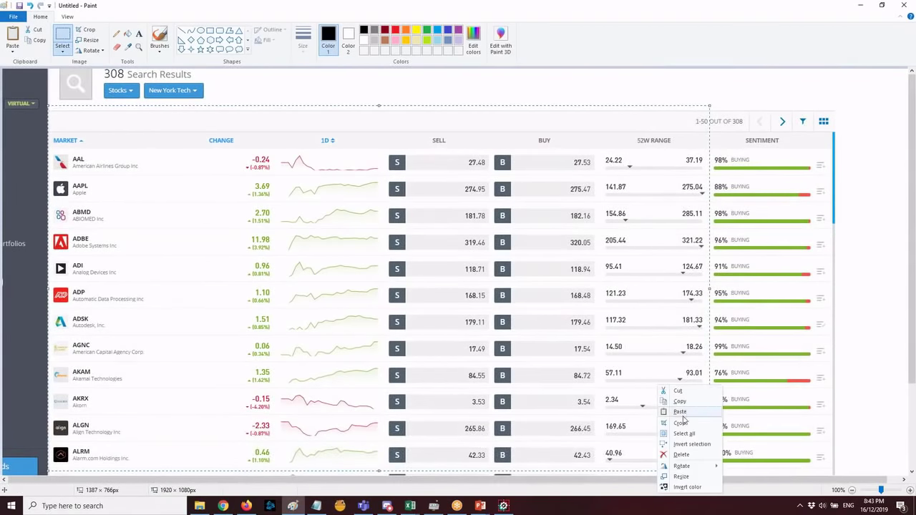
left_click(679, 420)
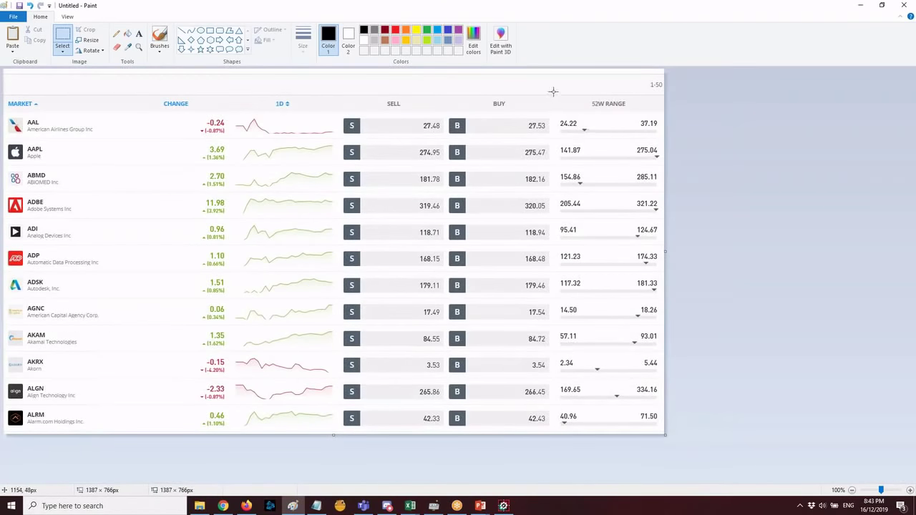
left_click_drag(558, 94, 117, 510)
key("Delete")
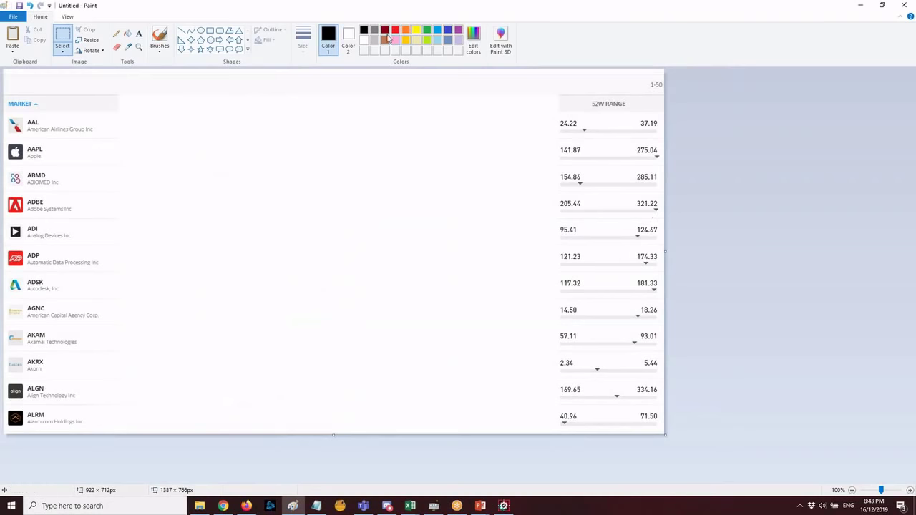
Try to draw a rectangle with a solid black fill over the 52W Range values, and undo it.
left_click(211, 31)
left_click(266, 40)
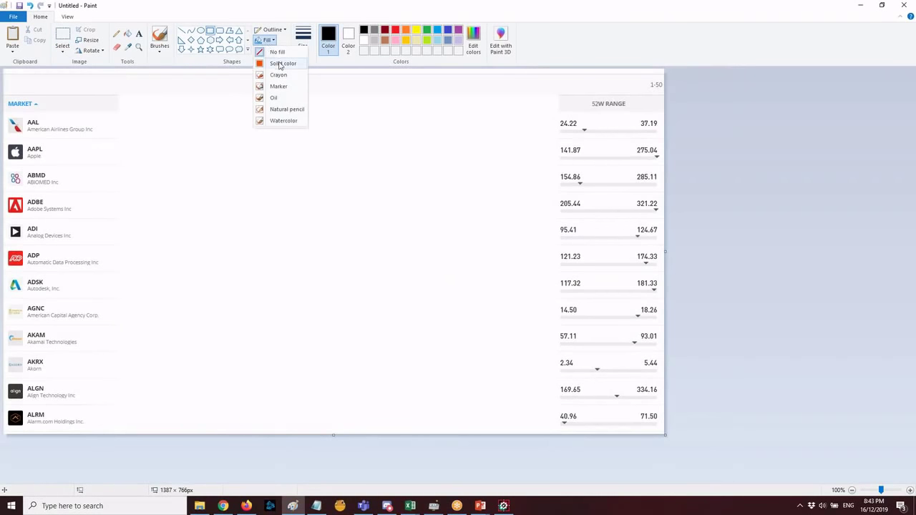
left_click(279, 64)
left_click(348, 39)
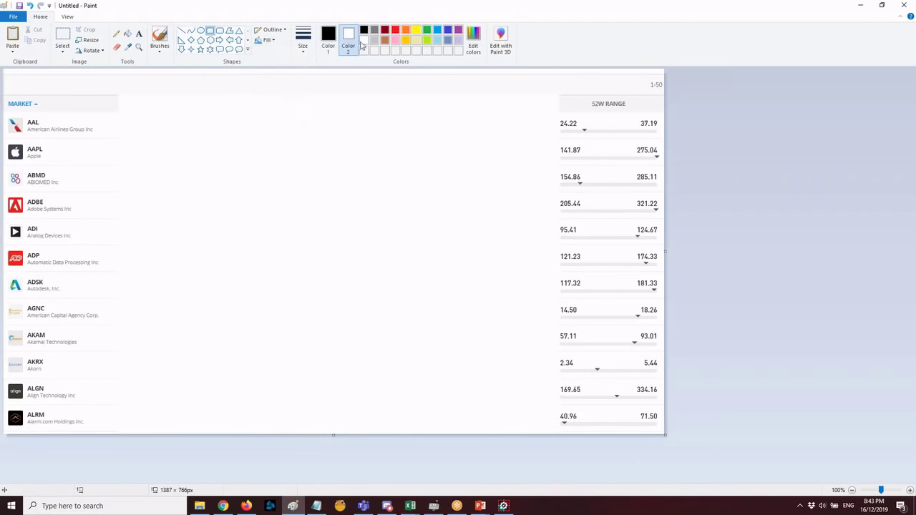
left_click(364, 30)
left_click_drag(640, 119, 513, 471)
left_click(781, 354)
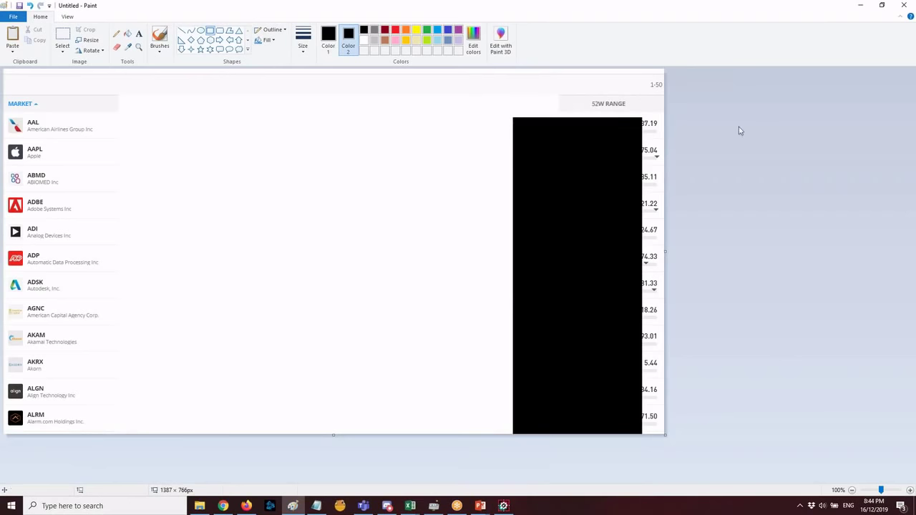
key("ctrl+z")
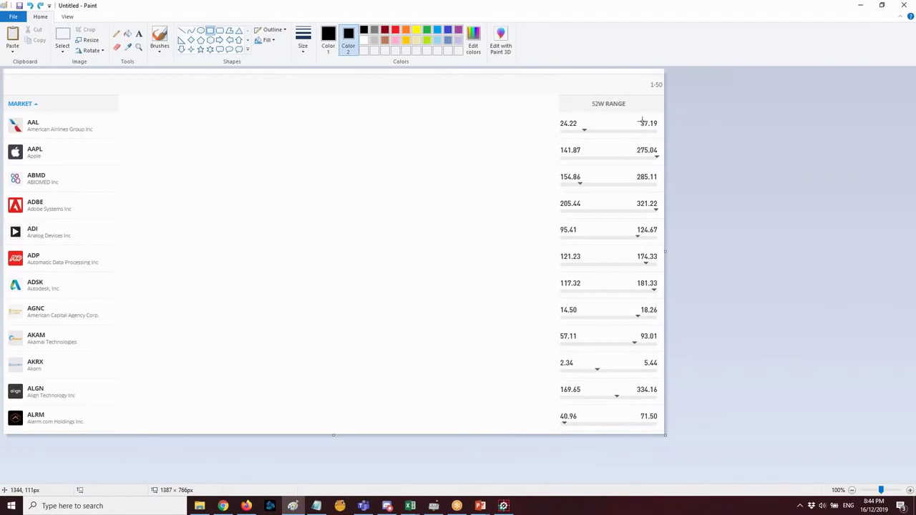
Turn off the shape fill, try a rectangle over the 52W Range values with red as Color 2, and undo it.
left_click(268, 40)
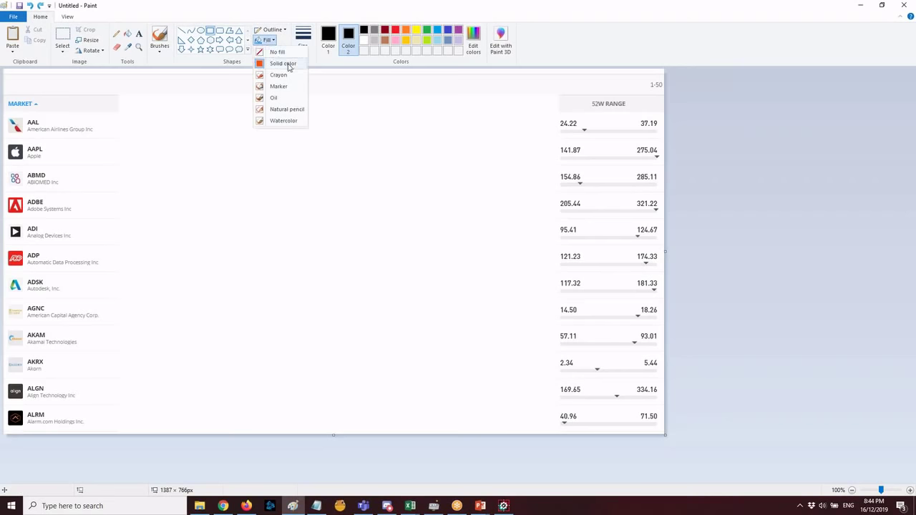
left_click(277, 51)
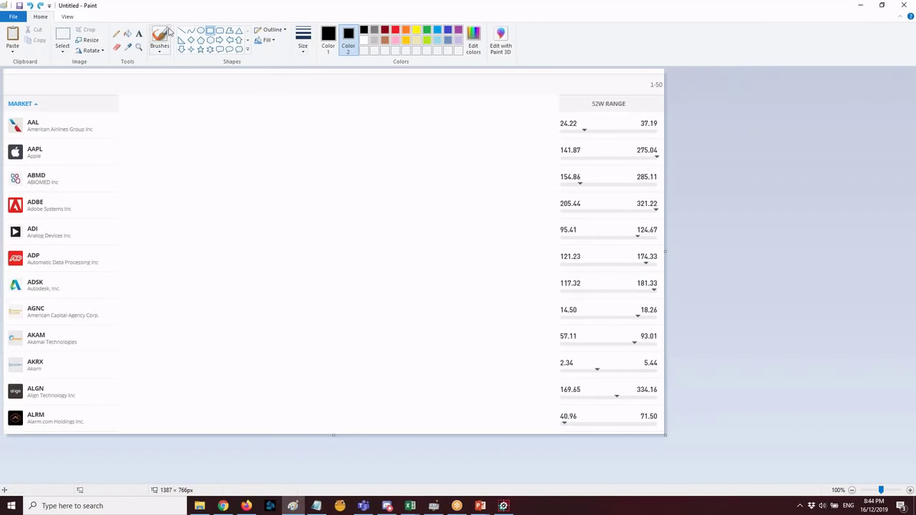
left_click(397, 31)
left_click_drag(657, 117, 539, 388)
key("ctrl+z")
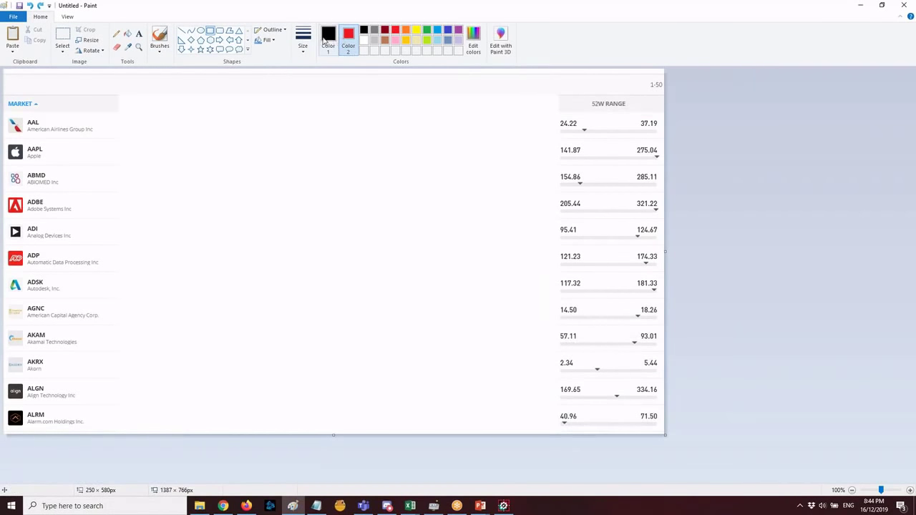
Set Color 1 to red and Color 2 to black, and frame all the 52W Range values with an unfilled rectangle.
left_click(328, 39)
left_click(395, 31)
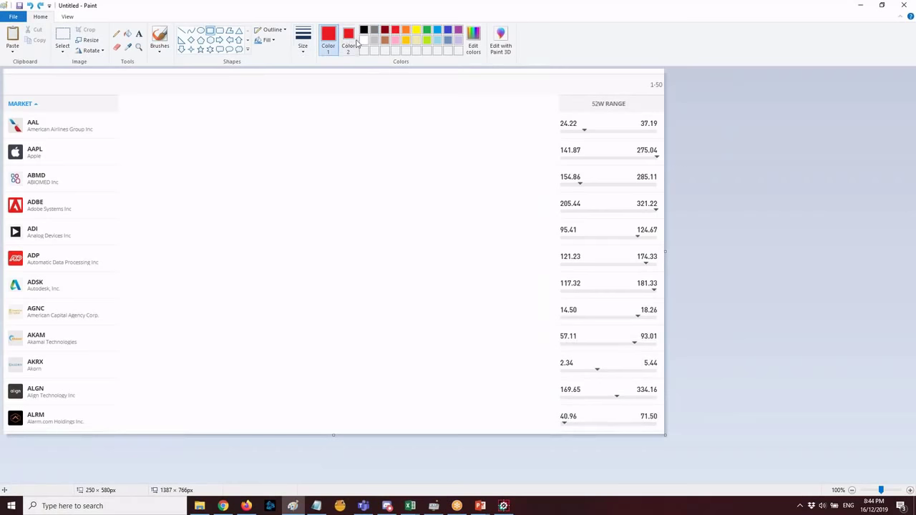
left_click(348, 39)
left_click(364, 30)
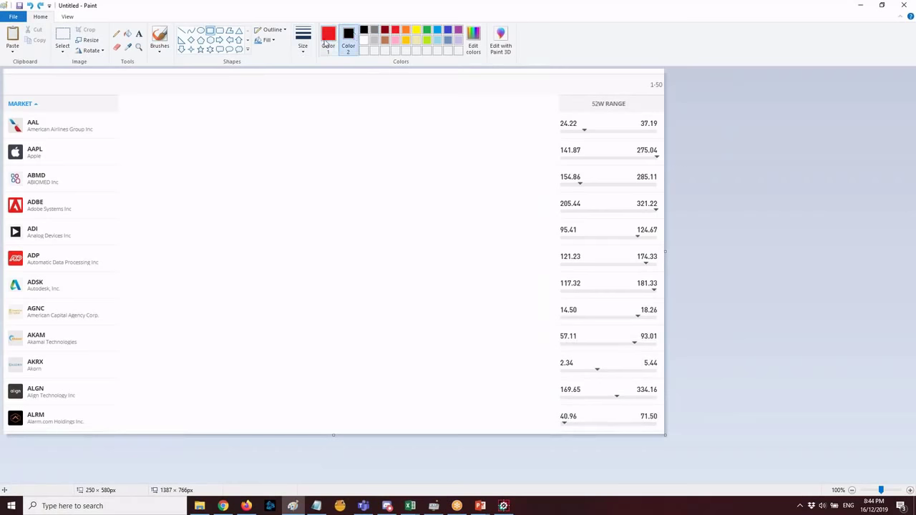
left_click(302, 39)
left_click(252, 55)
left_click_drag(659, 110, 554, 428)
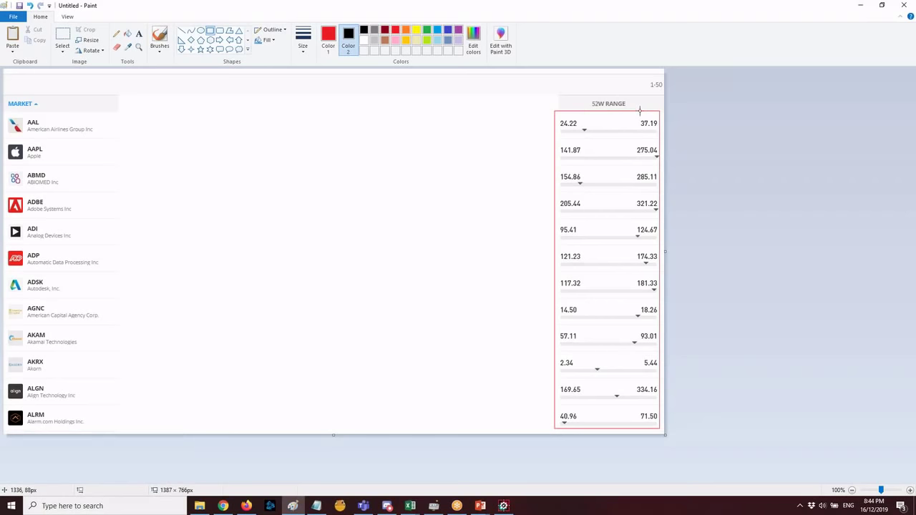
Divide the framed 52W Range area into four vertical bands with a narrower inner rectangle and a centre line.
left_click_drag(641, 111, 580, 429)
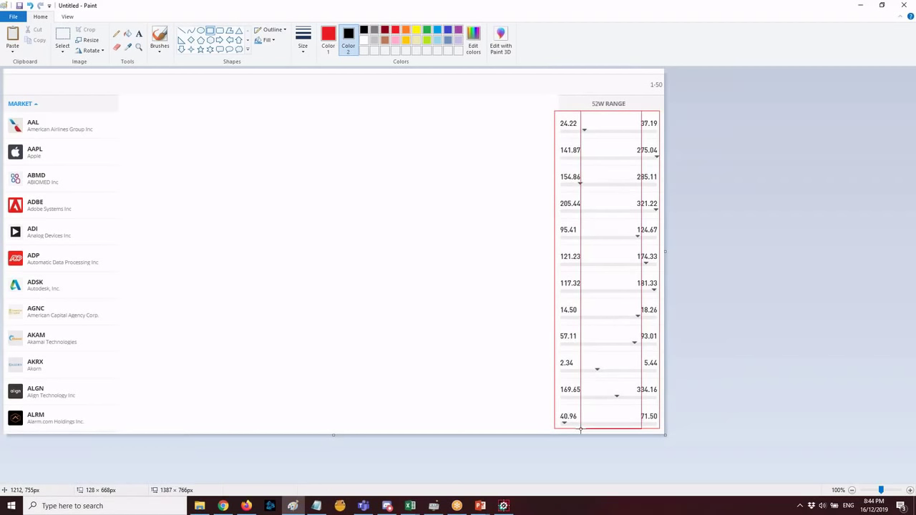
left_click_drag(580, 429, 579, 428)
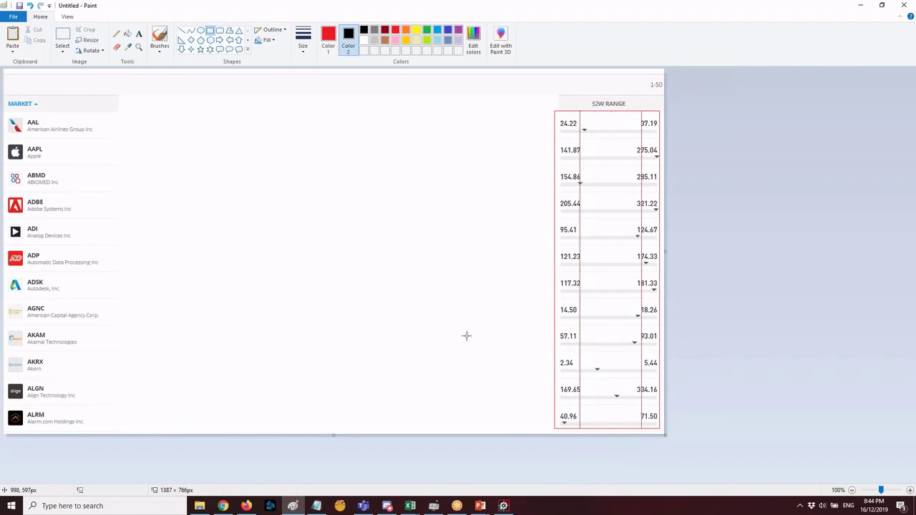
left_click(182, 31)
left_click_drag(612, 111, 611, 429)
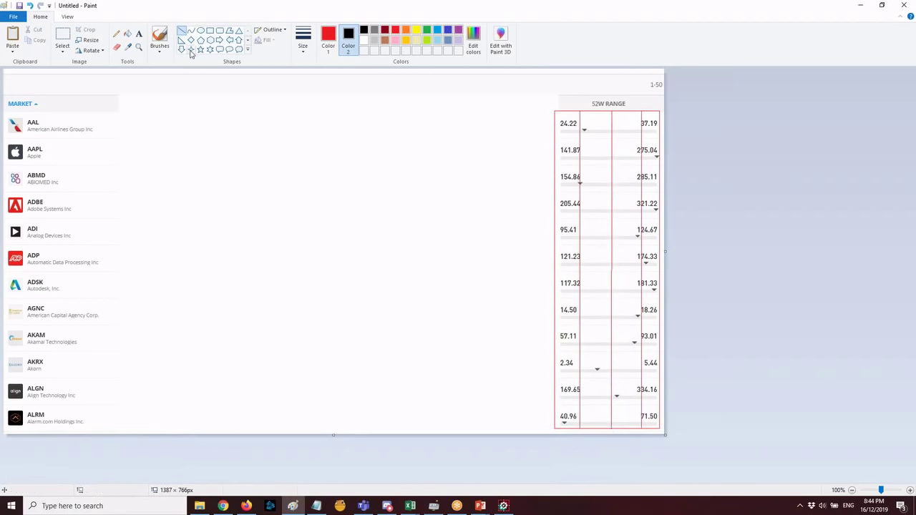
left_click(210, 30)
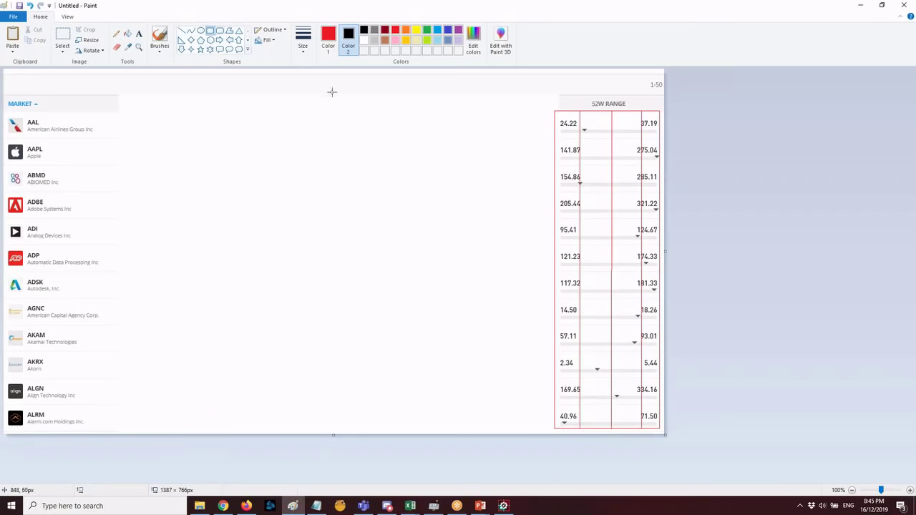
Label the four bands above the frame 1, 2, 3 and 4 in bold red text of size 16.
left_click(138, 34)
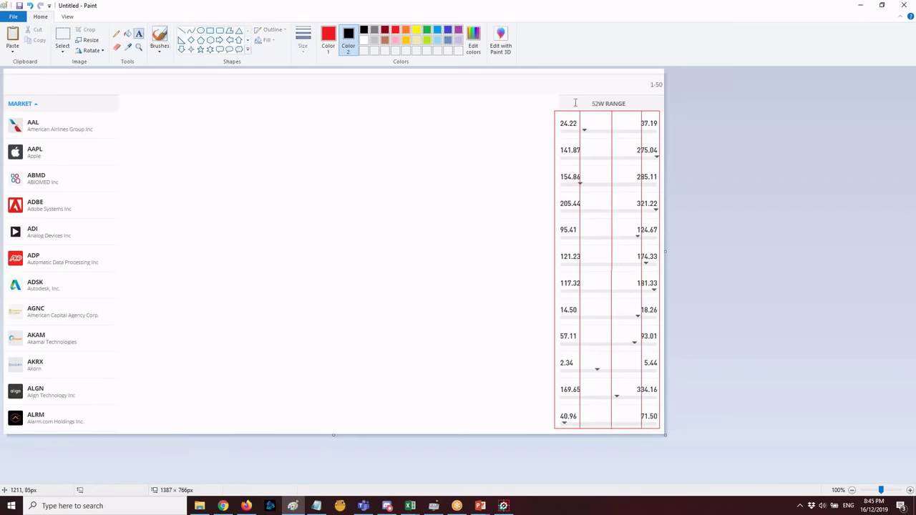
left_click_drag(562, 92, 612, 100)
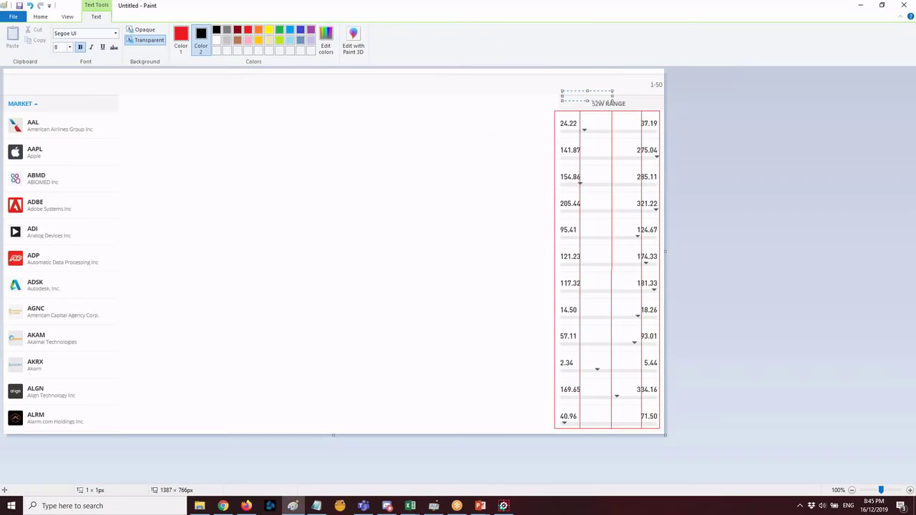
type("1")
double_click(576, 97)
left_click(599, 108)
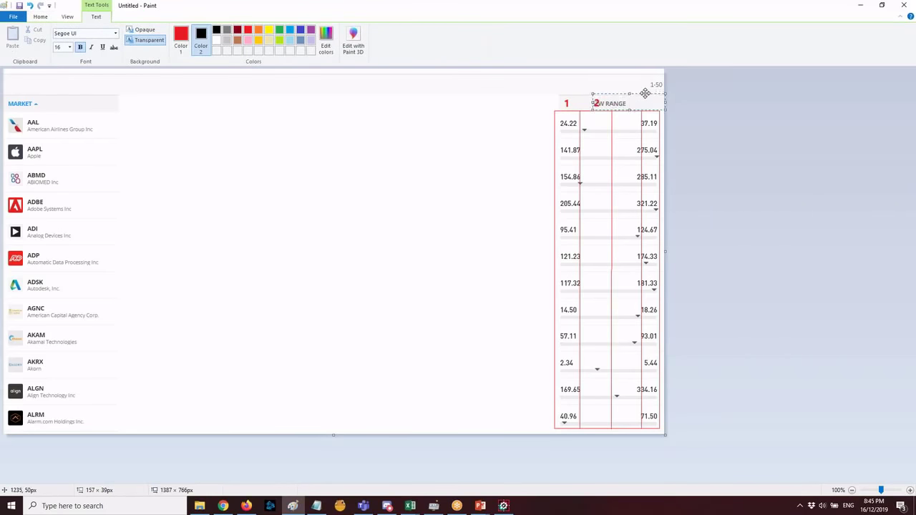
left_click(621, 107)
type("3")
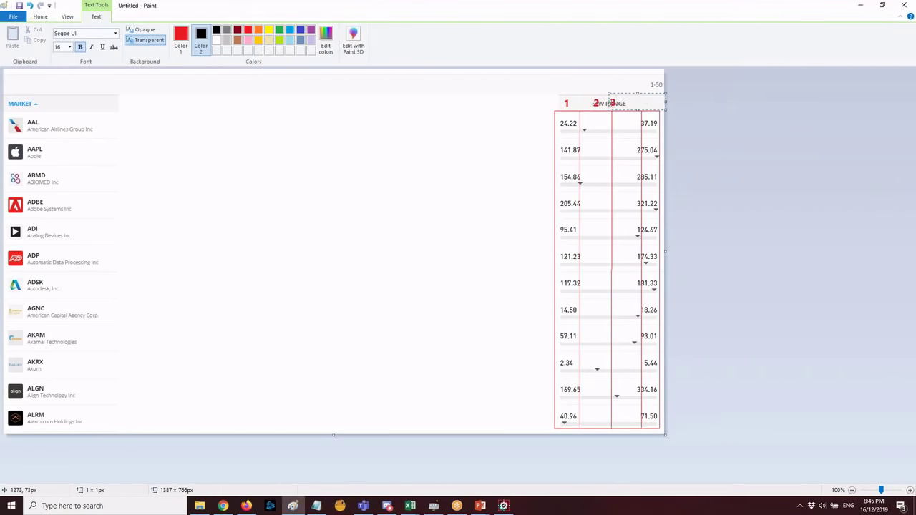
left_click(607, 109)
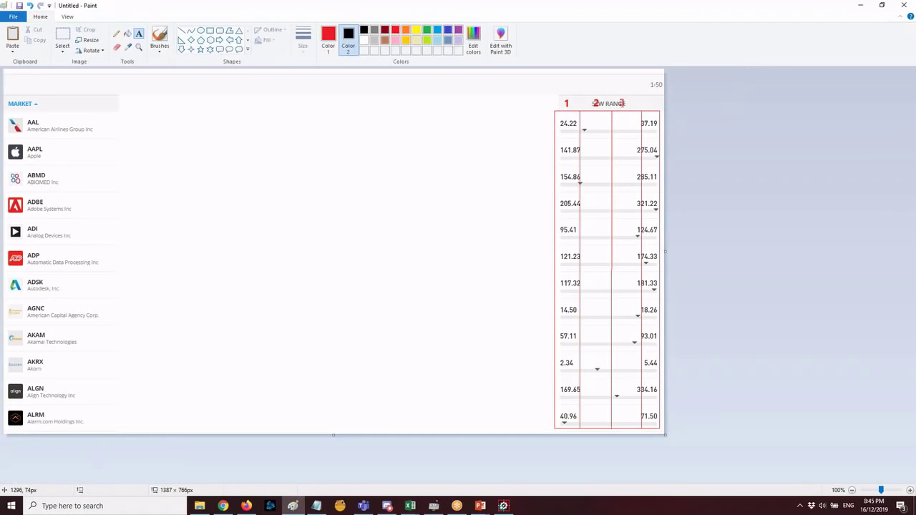
left_click(620, 96)
type("4")
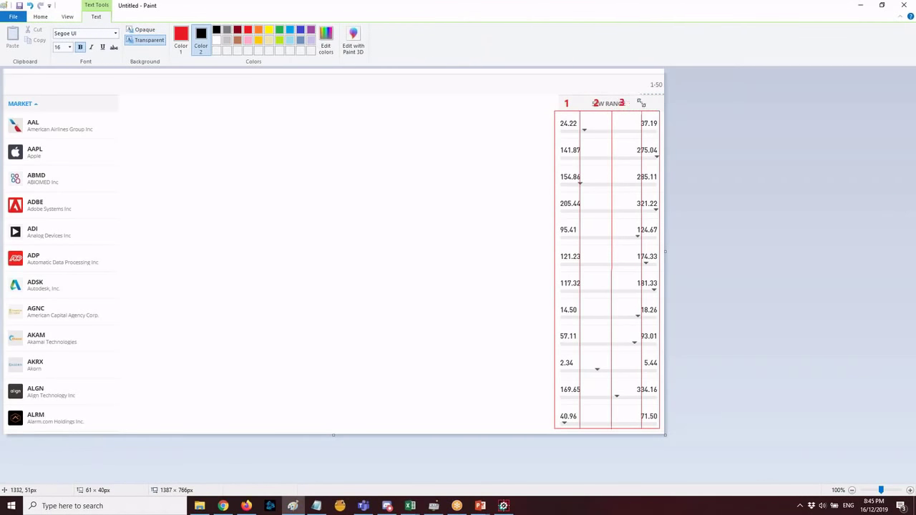
left_click(627, 124)
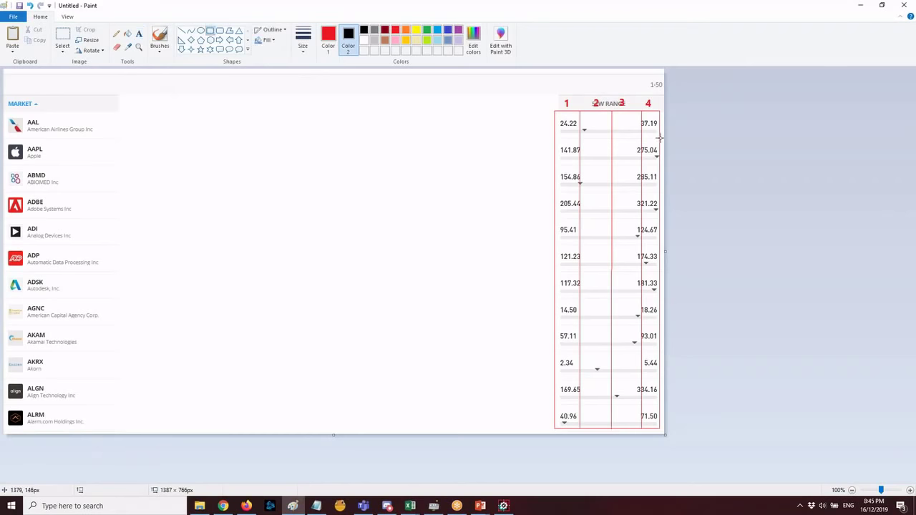
Frame the full rows of AAPL, ADBE, ADP and ADSK with red unfilled rectangles.
left_click_drag(17, 168, 9, 164)
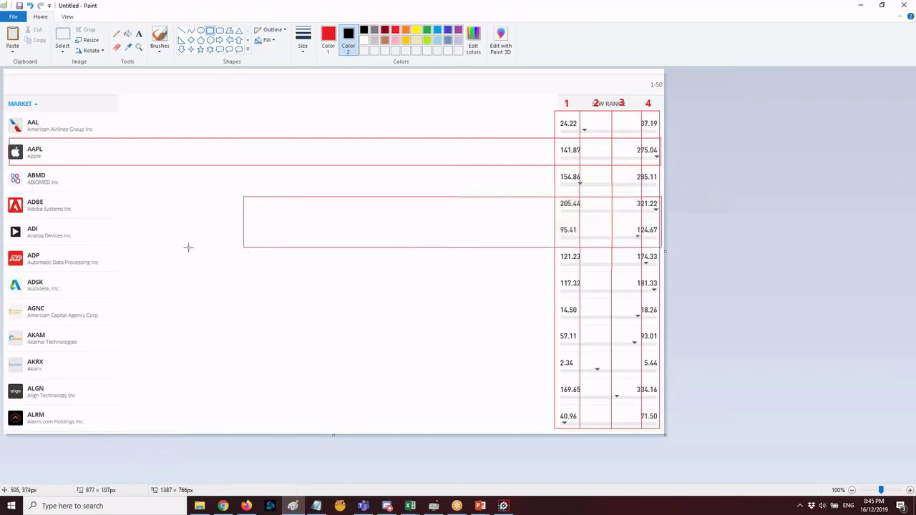
mouse_move(188, 248)
left_mouse_down()
mouse_move(6, 231)
mouse_move(4, 222)
left_mouse_up()
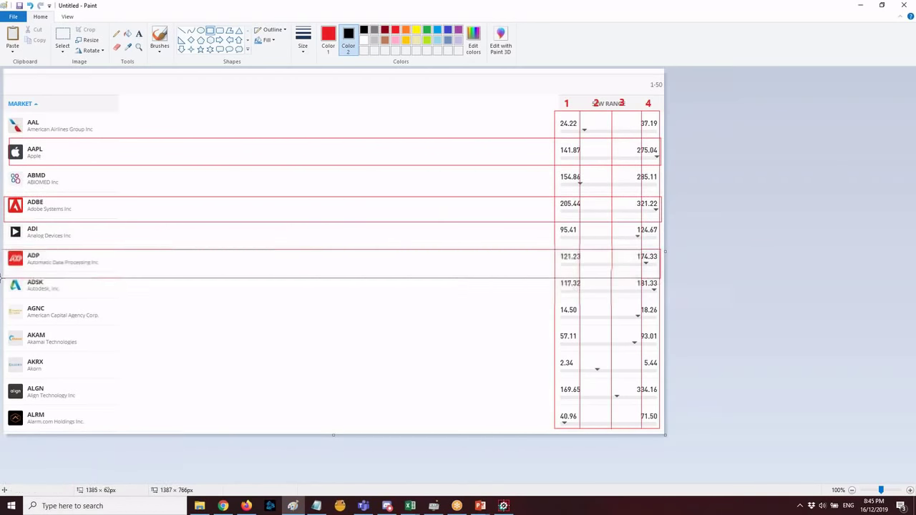
left_click_drag(1, 278, 8, 276)
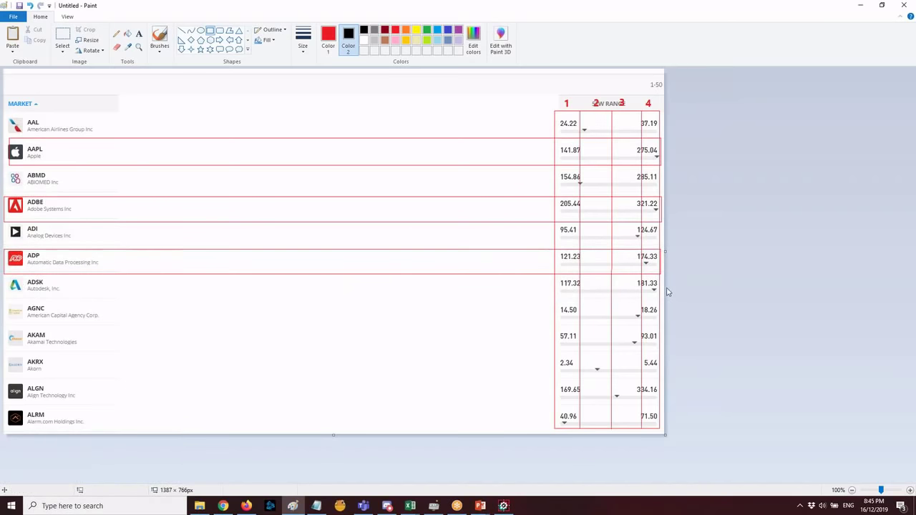
left_click_drag(2, 308, 4, 299)
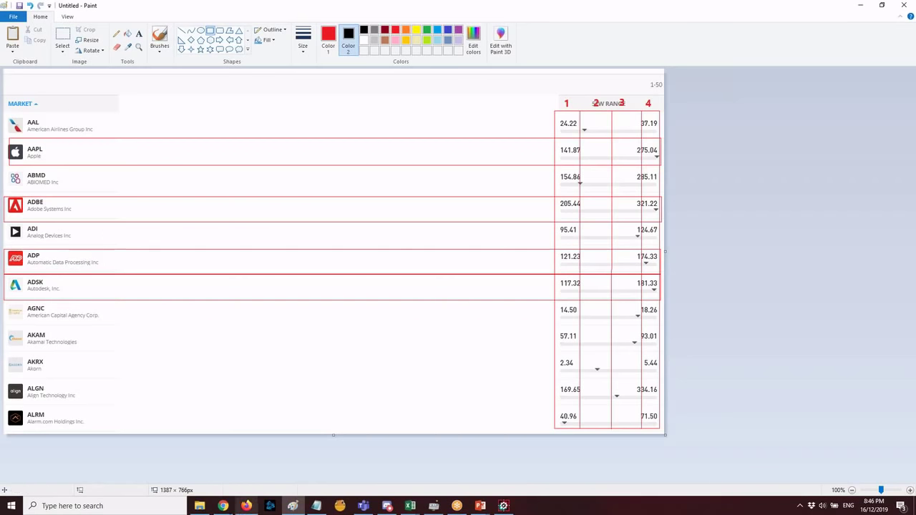
Return to the browser, move the ARCAD chart tab behind the eToro tab and bring up its TradingView chart.
left_click(223, 506)
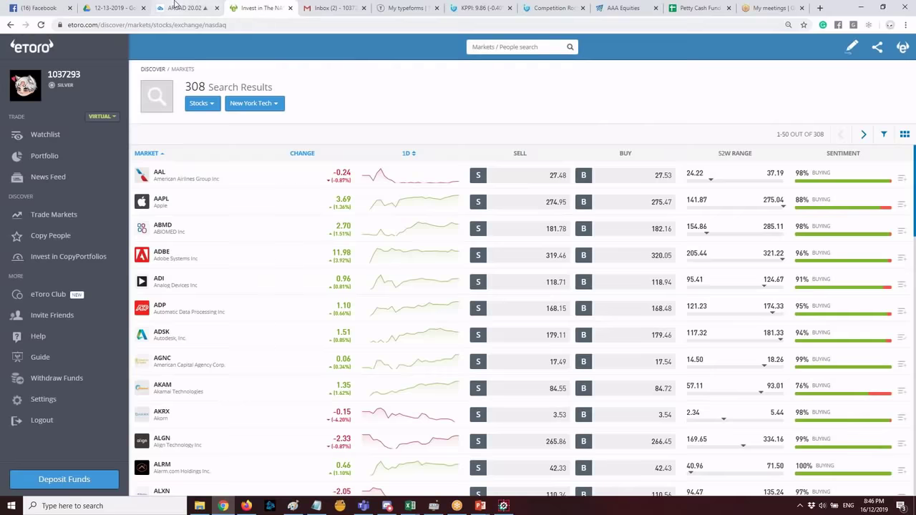
left_click_drag(174, 5, 242, 7)
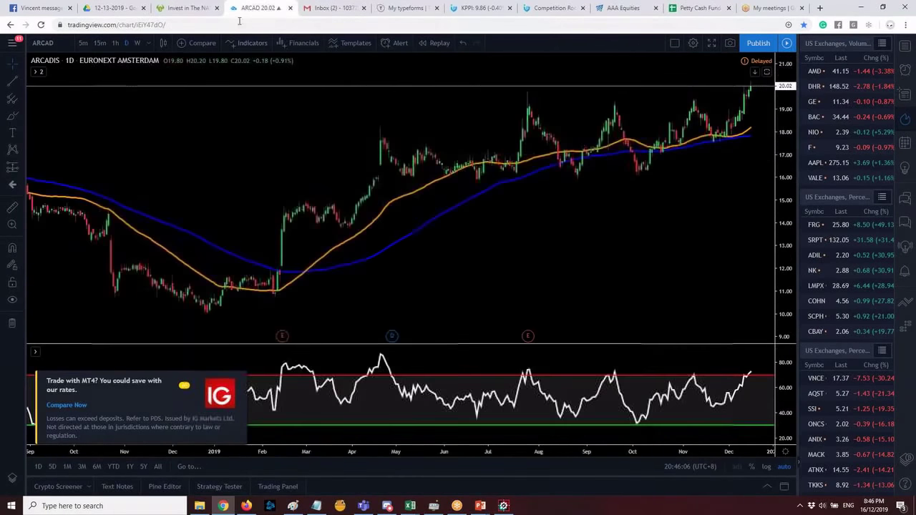
scroll(366, 96, "up", 3)
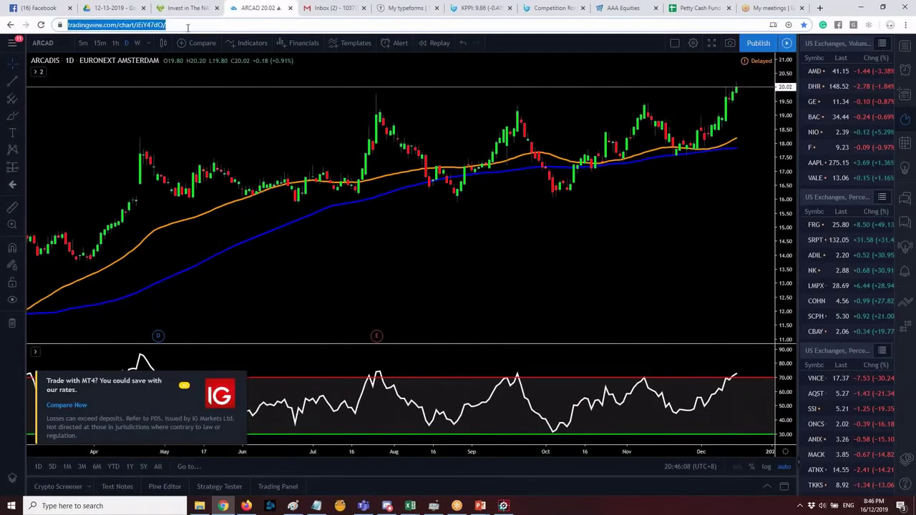
left_click_drag(174, 25, 65, 26)
key("ctrl+c")
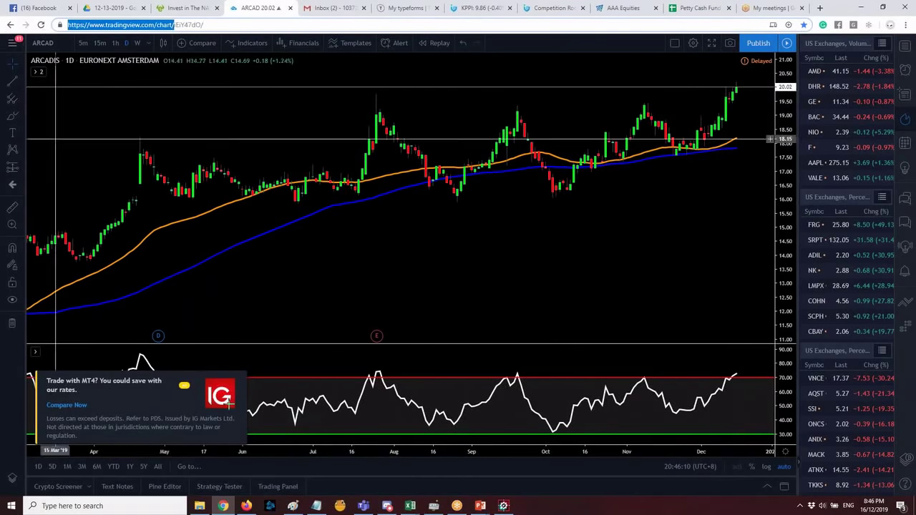
left_click(387, 506)
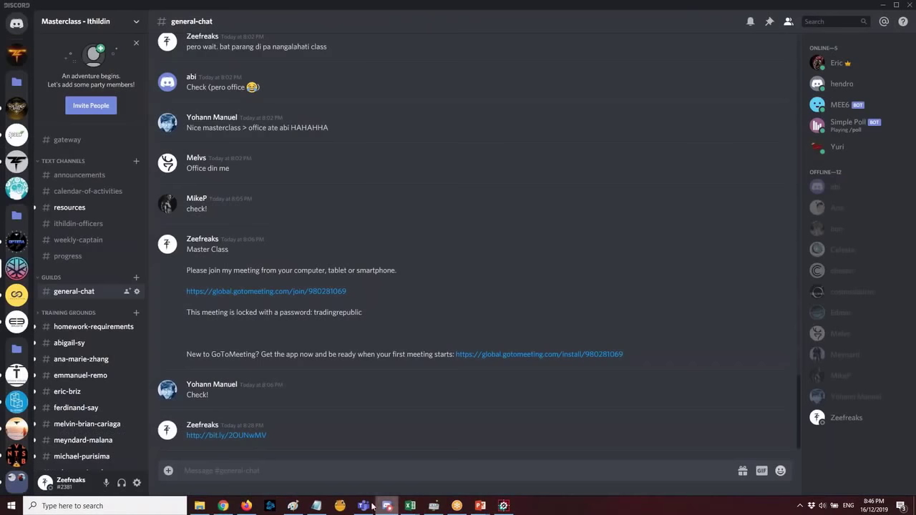
left_click(260, 469)
key("ctrl+v")
key("Return")
key("alt+Tab")
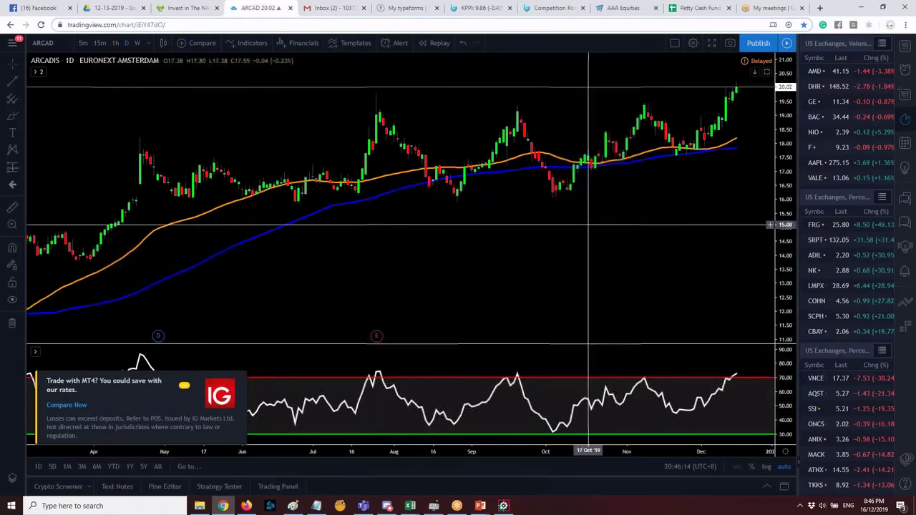
Review the eToro stock list and the framed tickers in the Paint sketch, and load the AAPL symbol on the TradingView chart.
left_click(188, 8)
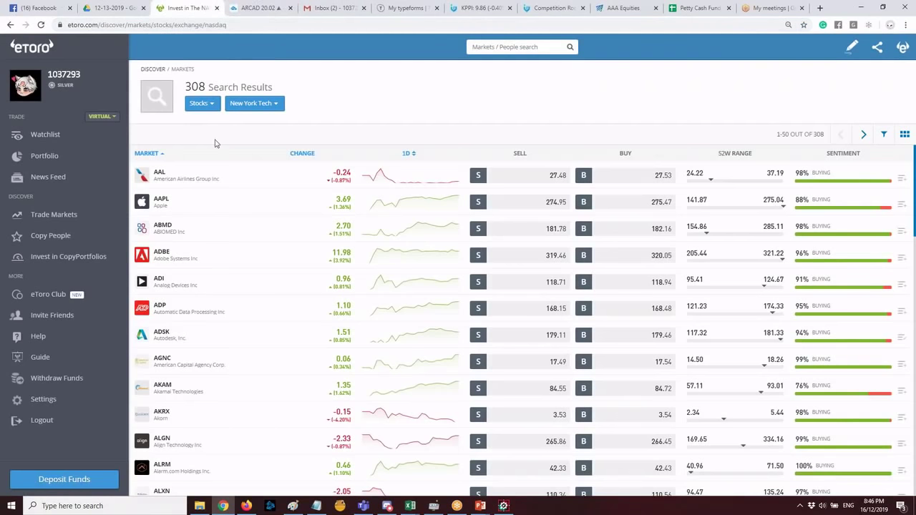
left_click(293, 506)
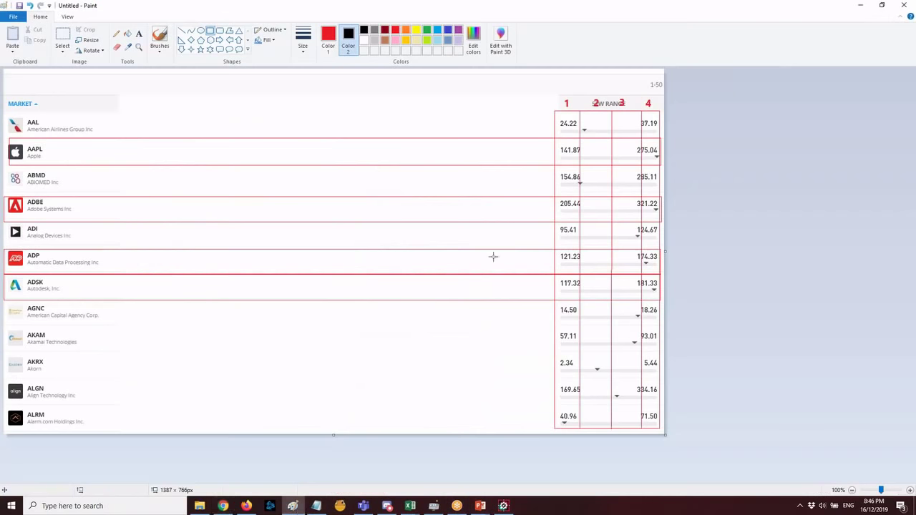
left_click(223, 506)
left_click(254, 8)
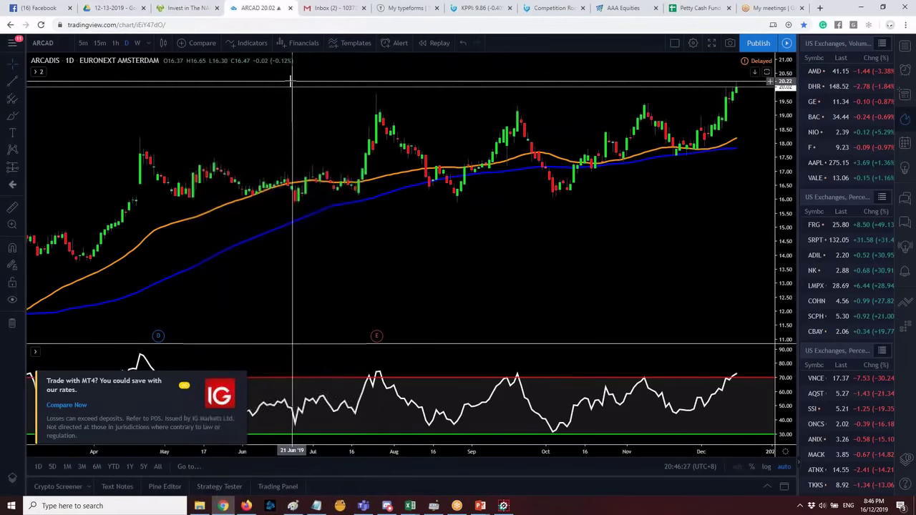
type("AAPL")
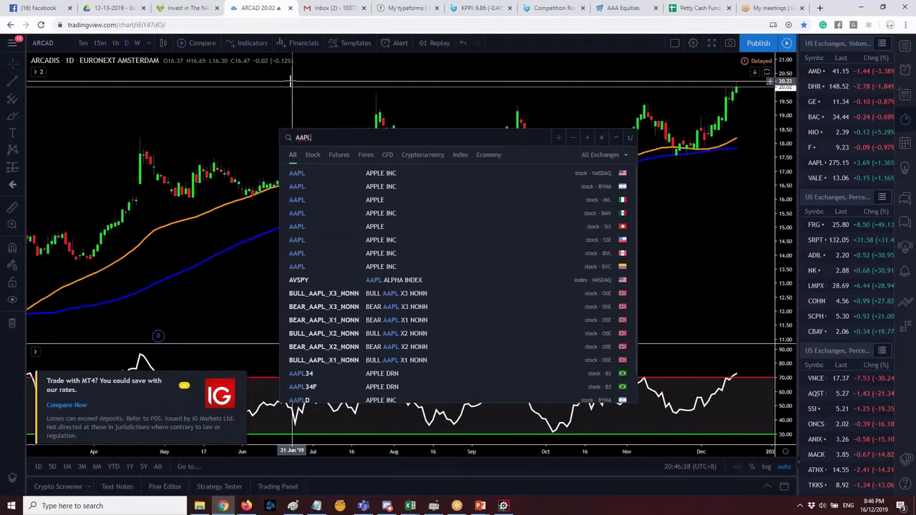
key("Return")
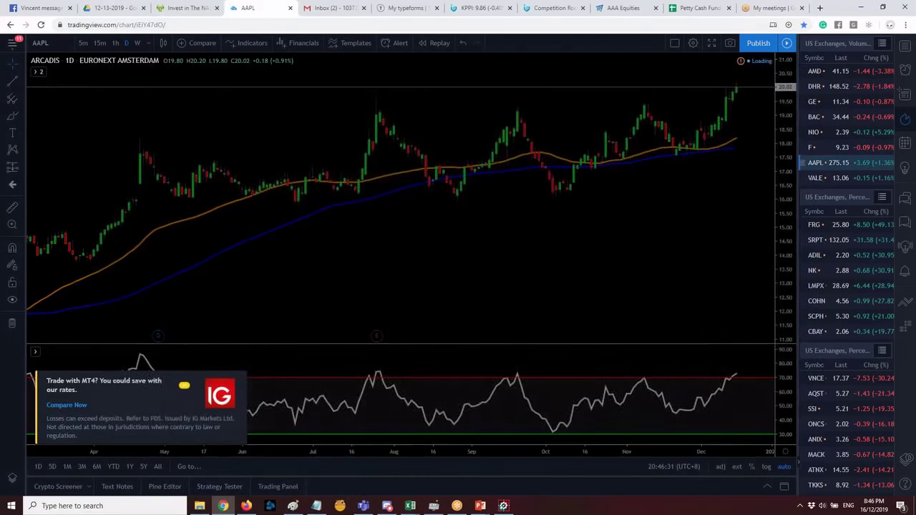
Examine Apple's daily price history on TradingView, from the multi-year trend to the recent months.
scroll(601, 172, "down", 10)
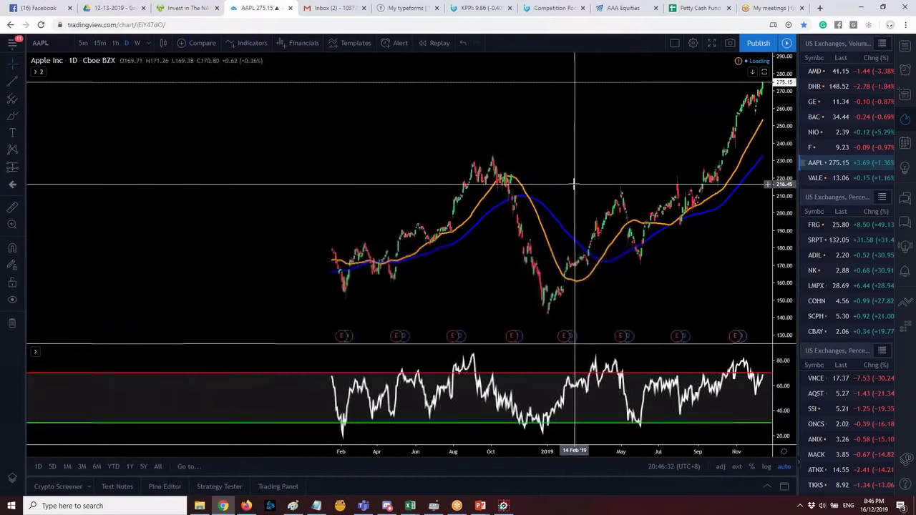
scroll(170, 301, "down", 8)
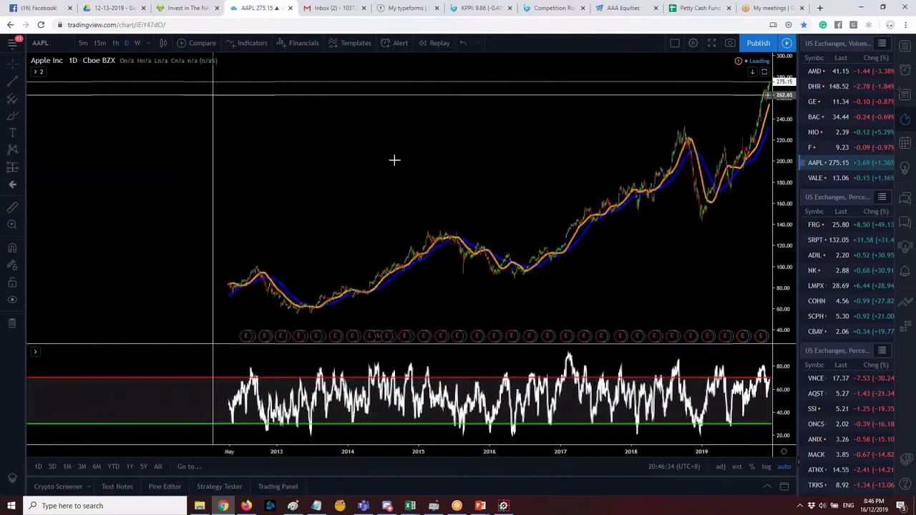
scroll(337, 259, "down", 3)
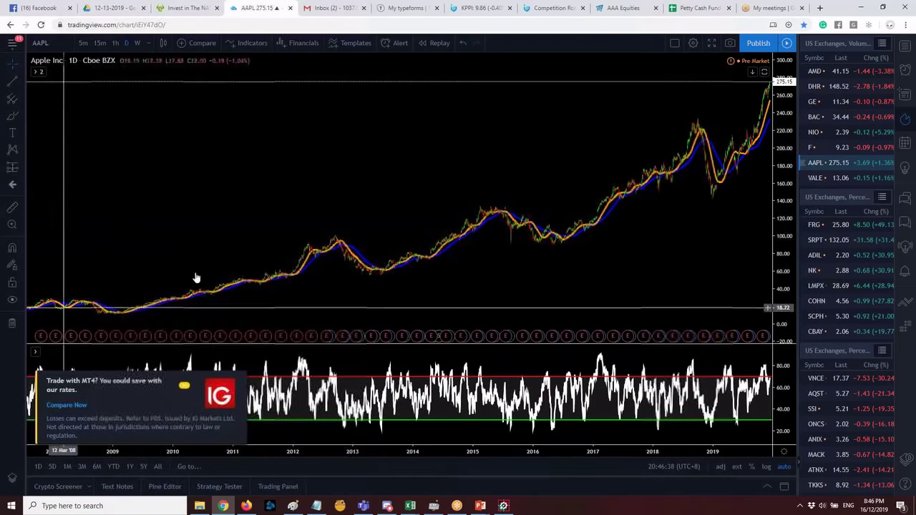
scroll(304, 265, "up", 10)
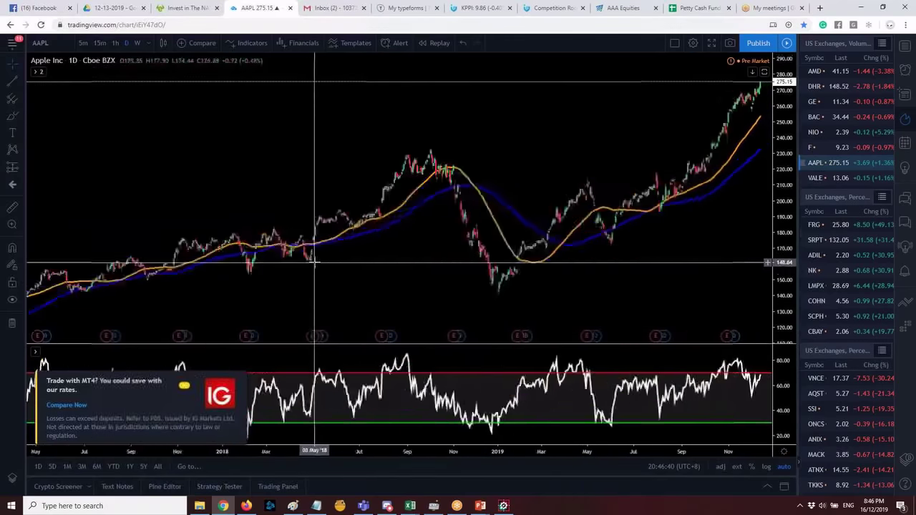
scroll(511, 112, "up", 3)
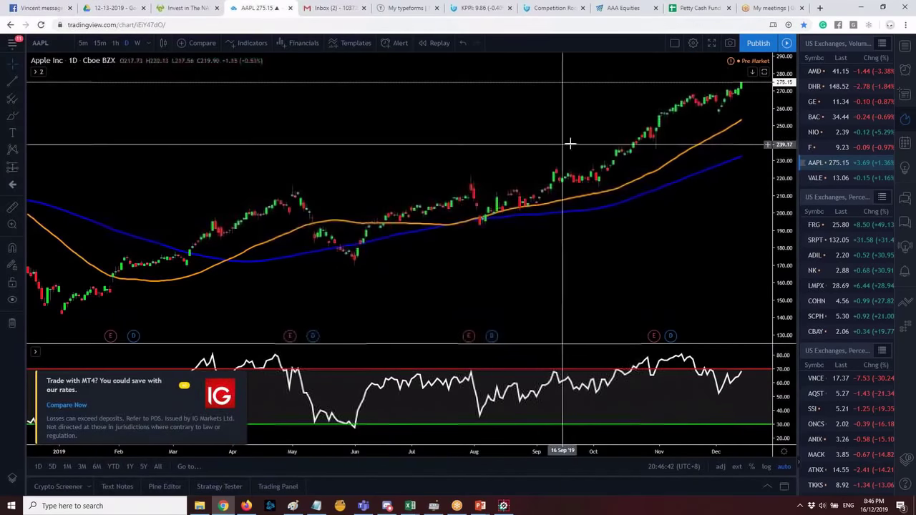
scroll(450, 153, "down", 3)
scroll(351, 123, "up", 2)
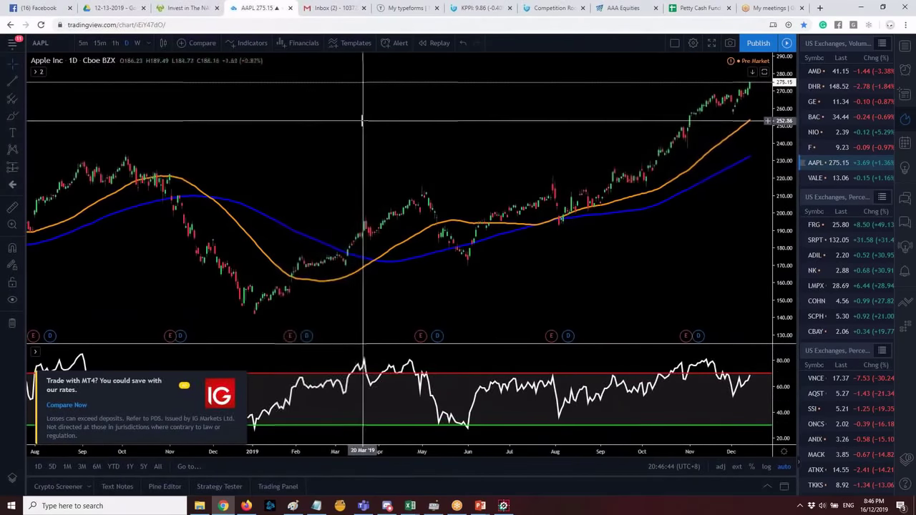
scroll(393, 132, "up", 2)
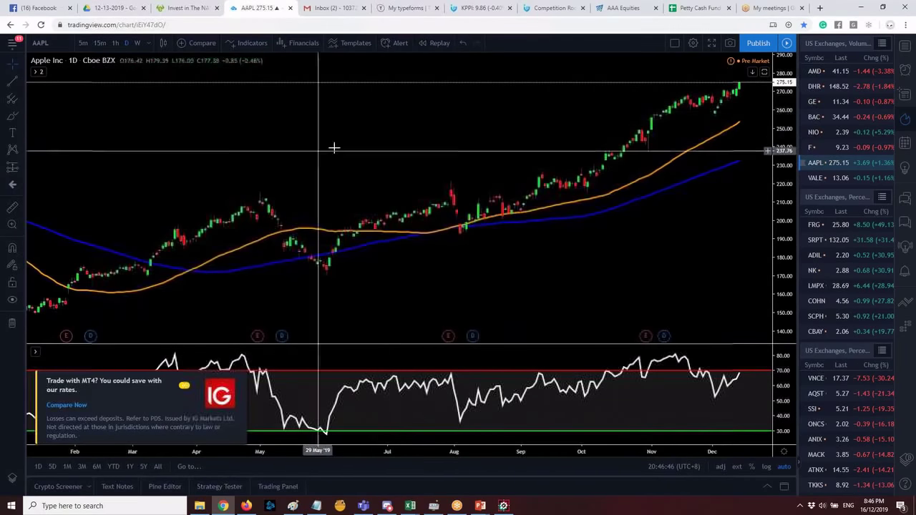
Open Apple's price chart on eToro from the New York Tech stock list and examine its recent candles.
left_click(180, 8)
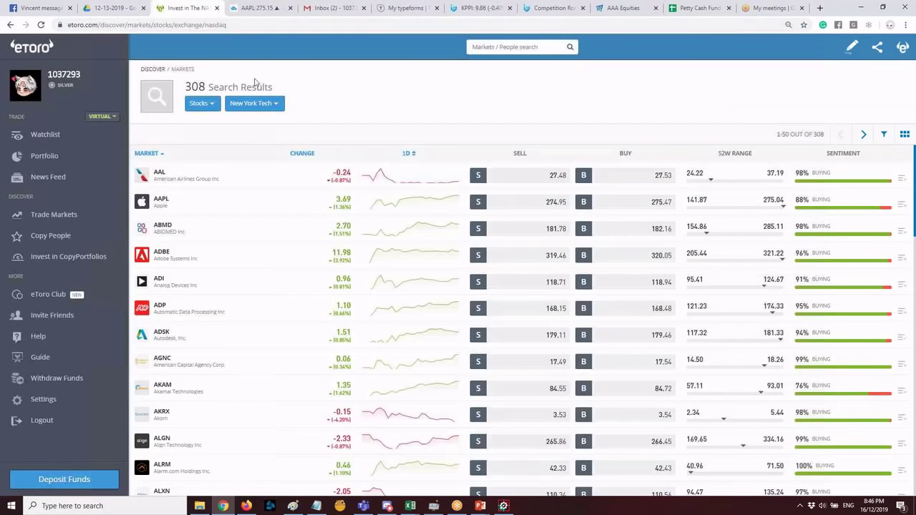
left_click(163, 204)
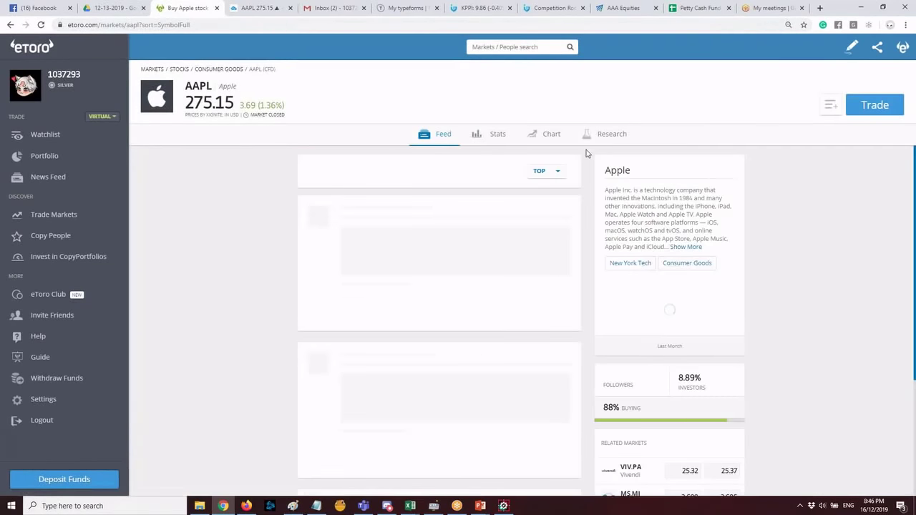
left_click(551, 135)
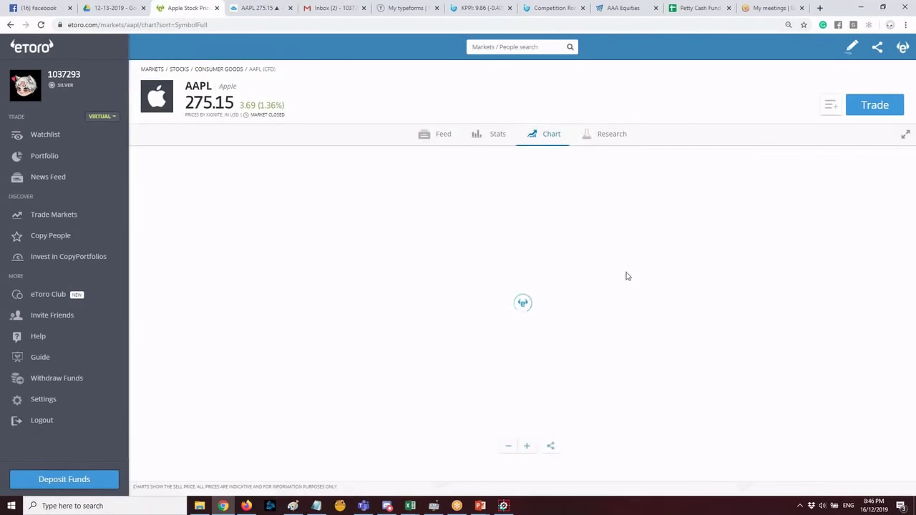
scroll(637, 165, "down", 5)
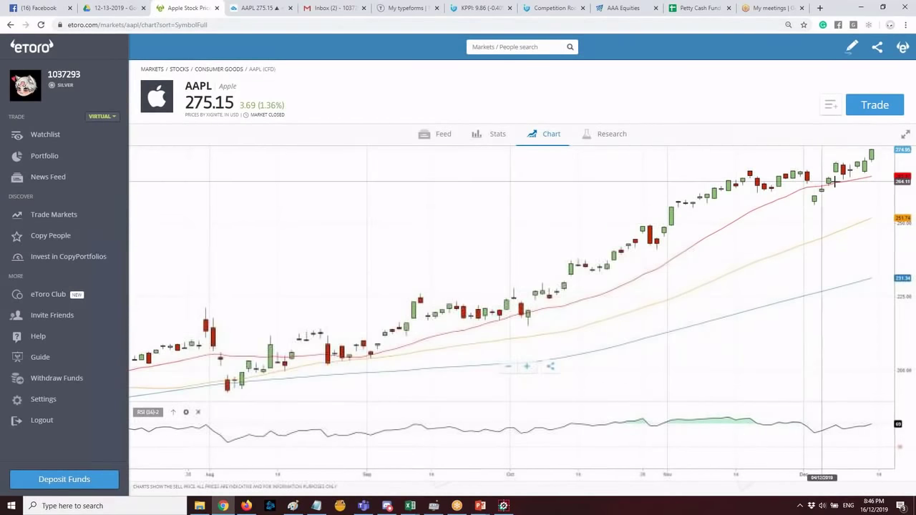
scroll(777, 231, "up", 3)
Compare how far back Apple's price history reaches on the eToro and TradingView charts.
left_click(245, 7)
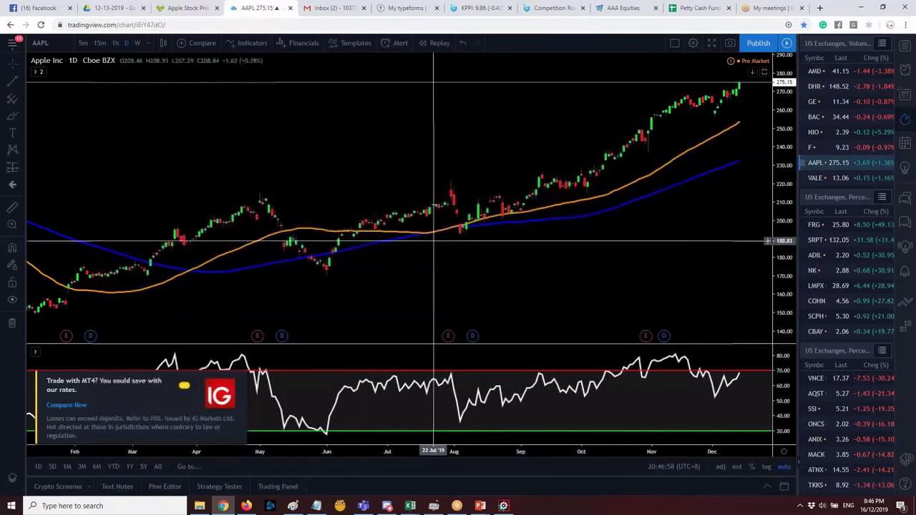
scroll(589, 133, "down", 4)
left_click(184, 7)
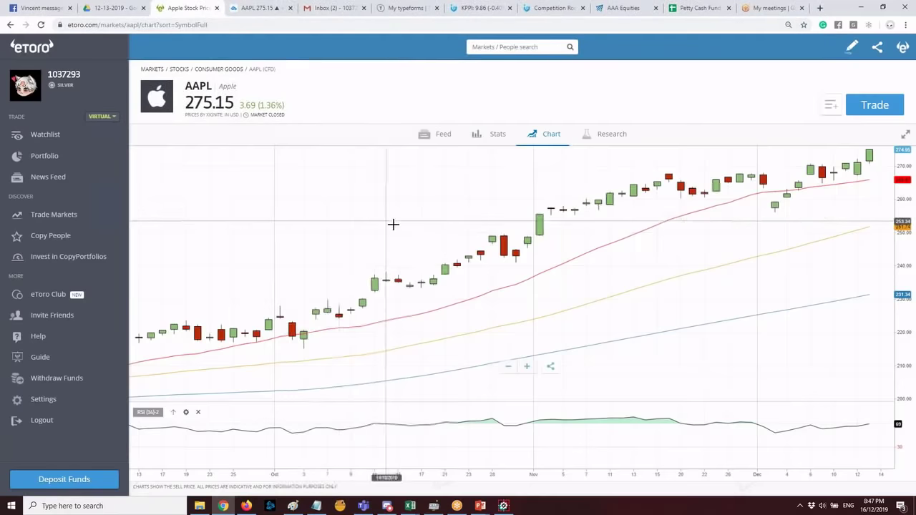
scroll(403, 222, "down", 6)
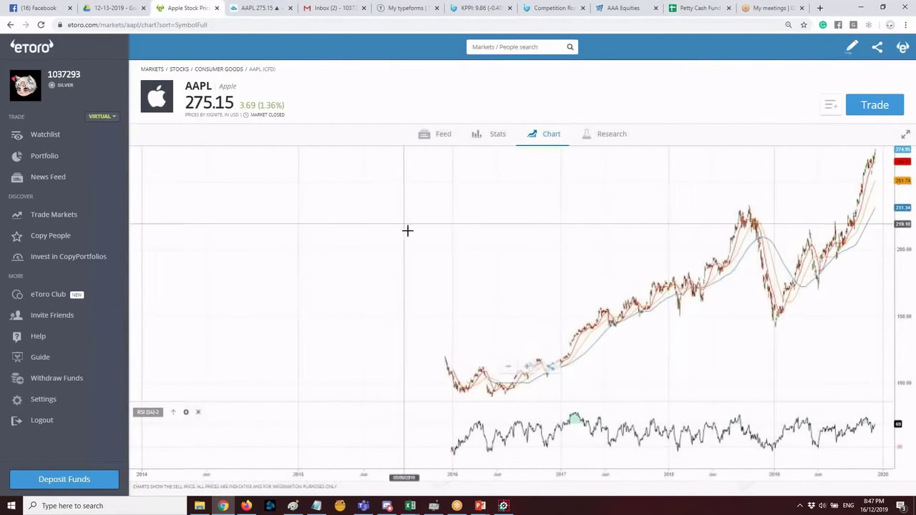
left_click(237, 6)
scroll(308, 251, "down", 8)
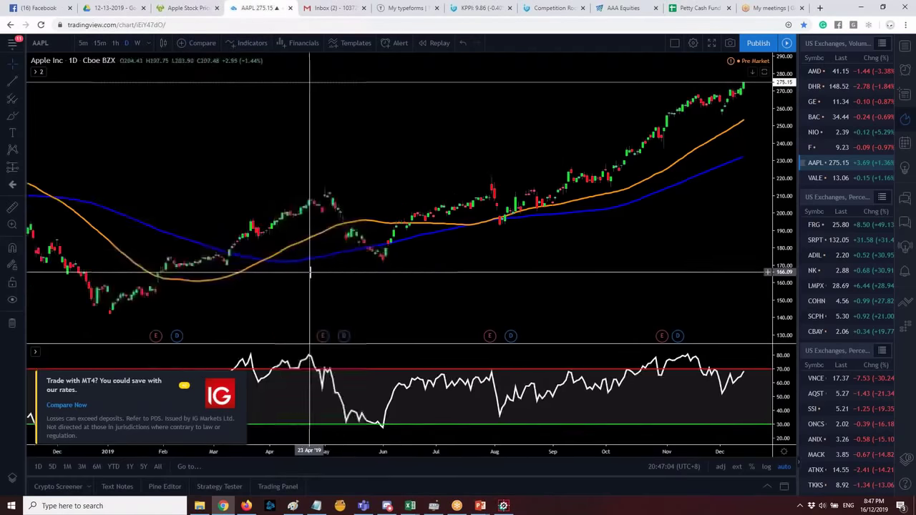
scroll(361, 249, "down", 5)
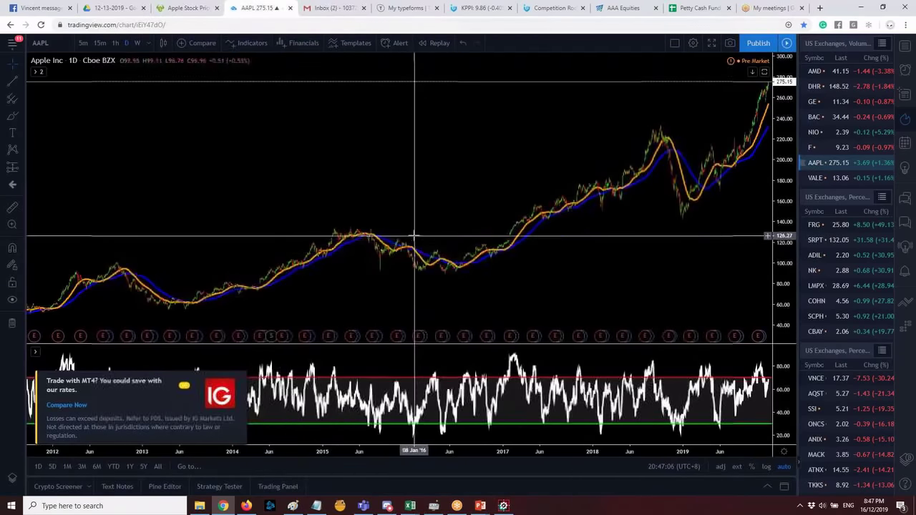
left_click(165, 6)
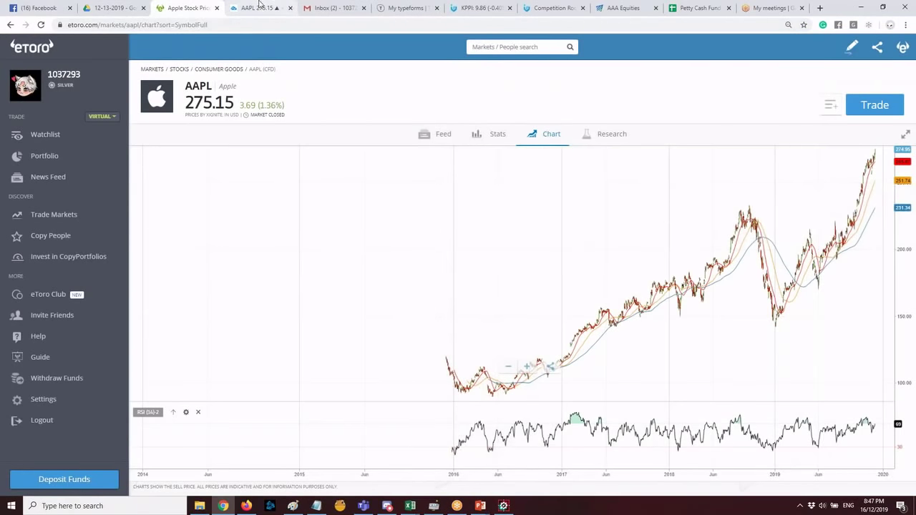
left_click(259, 7)
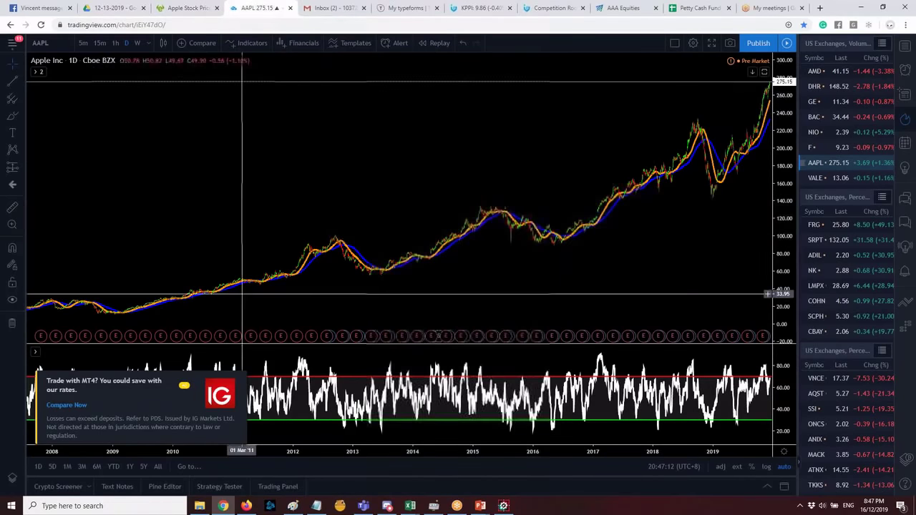
Compare Apple's recent candles, moving averages and RSI between the TradingView and eToro charts.
scroll(485, 247, "up", 10)
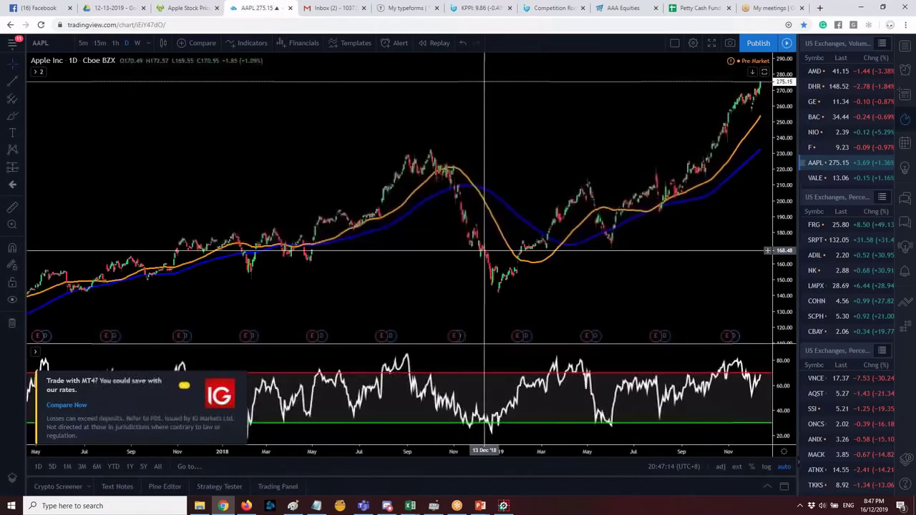
left_click(187, 8)
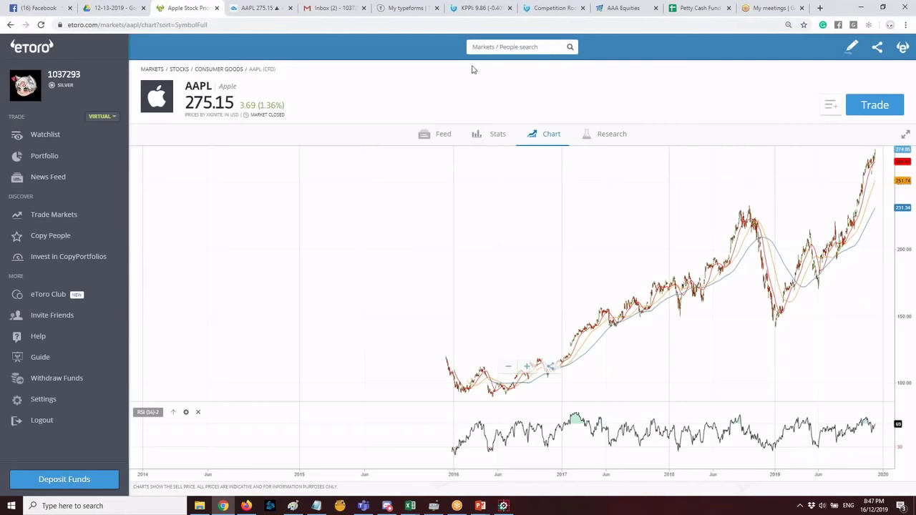
scroll(601, 259, "up", 10)
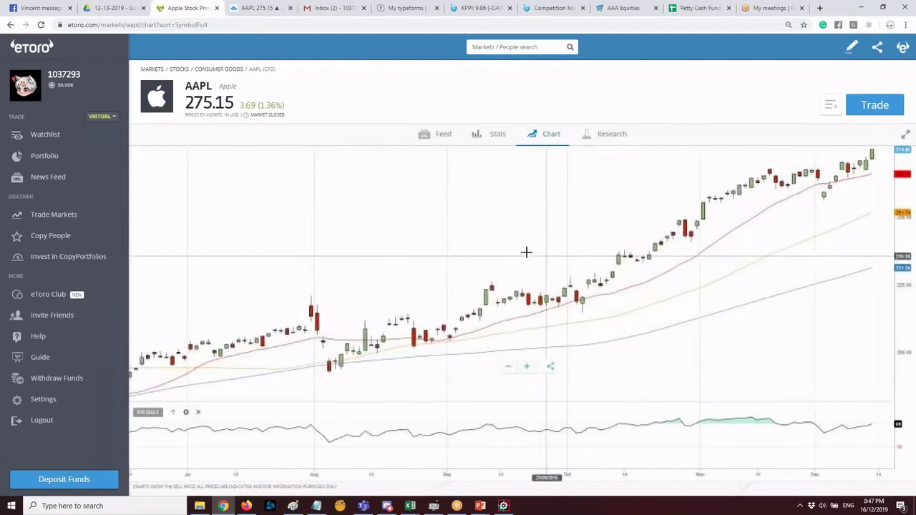
left_click(262, 8)
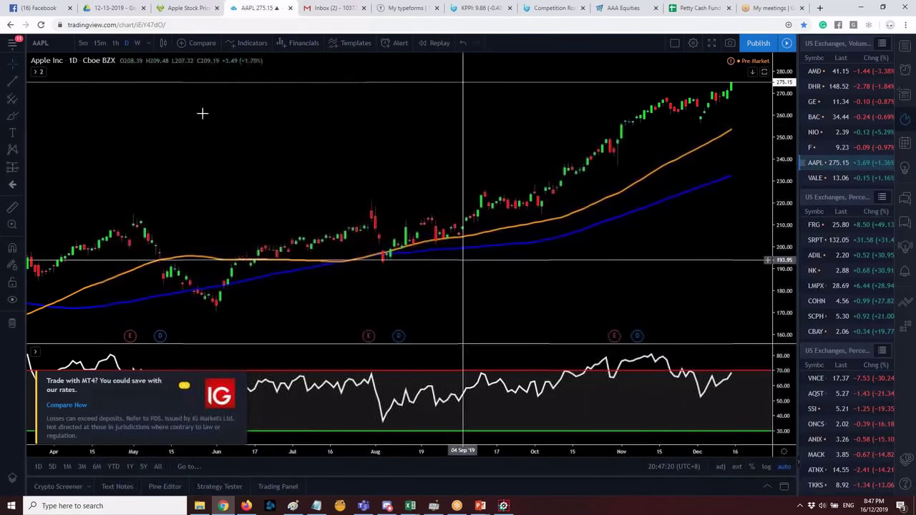
left_click(187, 10)
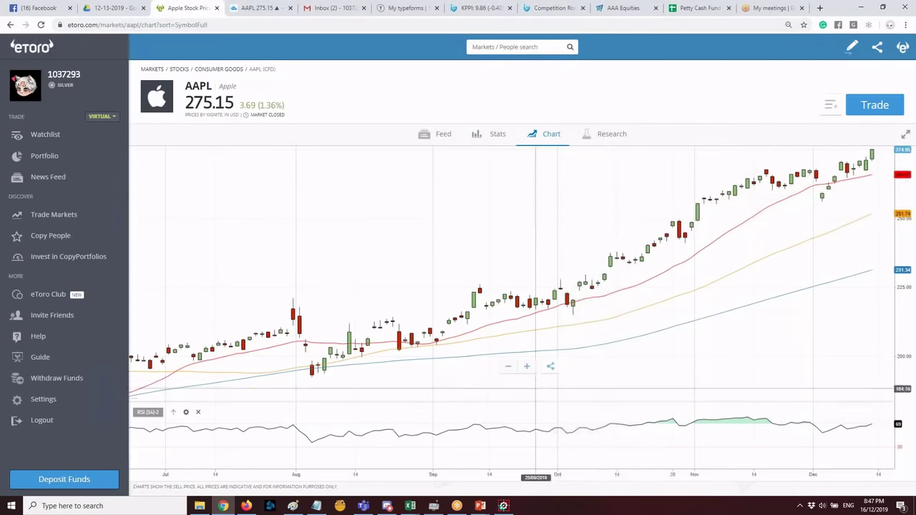
scroll(542, 324, "up", 1)
scroll(542, 324, "up", 1)
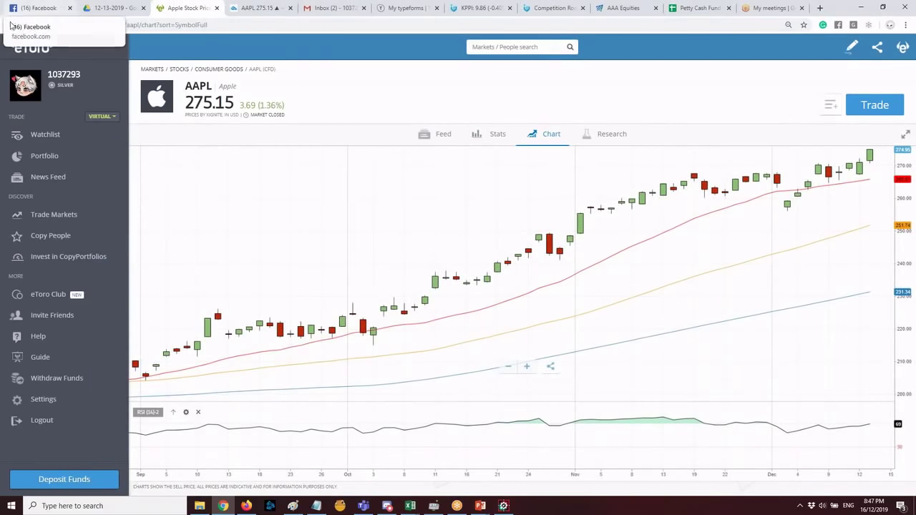
Return to eToro's New York Tech stock list, check the framed shortlist in Paint, and open the ADBE stock page.
left_click(10, 25)
key("alt+Tab")
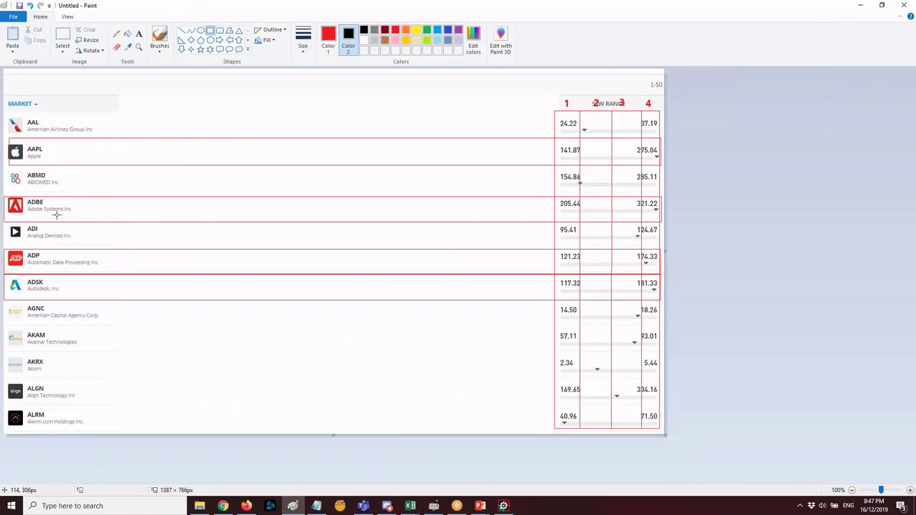
key("alt+Tab")
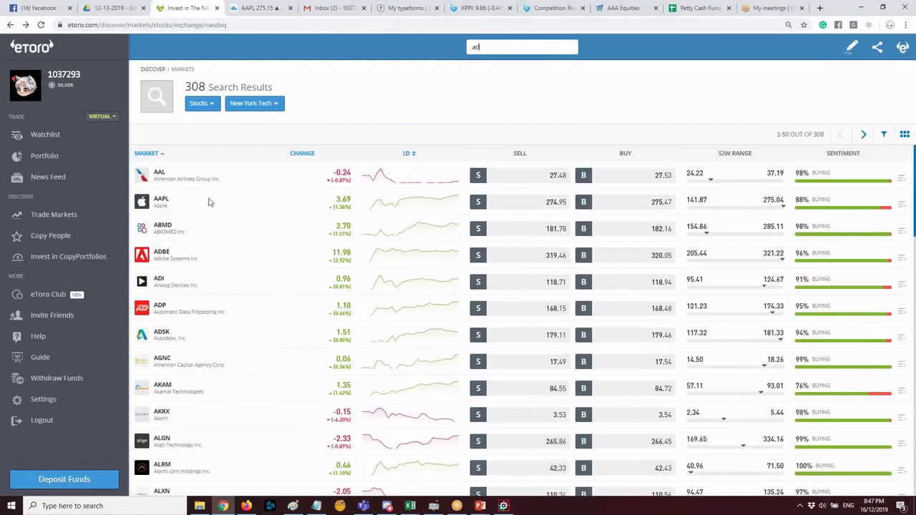
left_click(465, 129)
Switch to TradingView and load the NASDAQ-listed Adobe Inc (ADBE) on the daily chart.
left_click(257, 8)
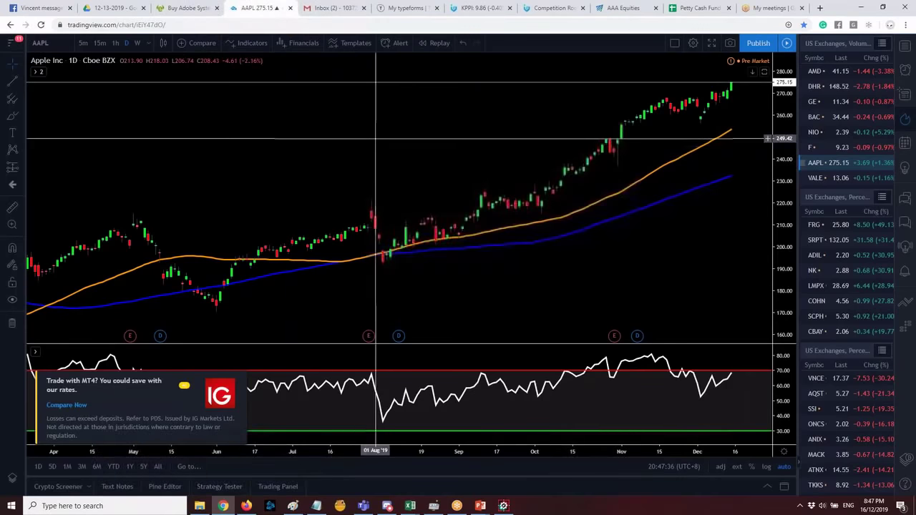
type("ADBE")
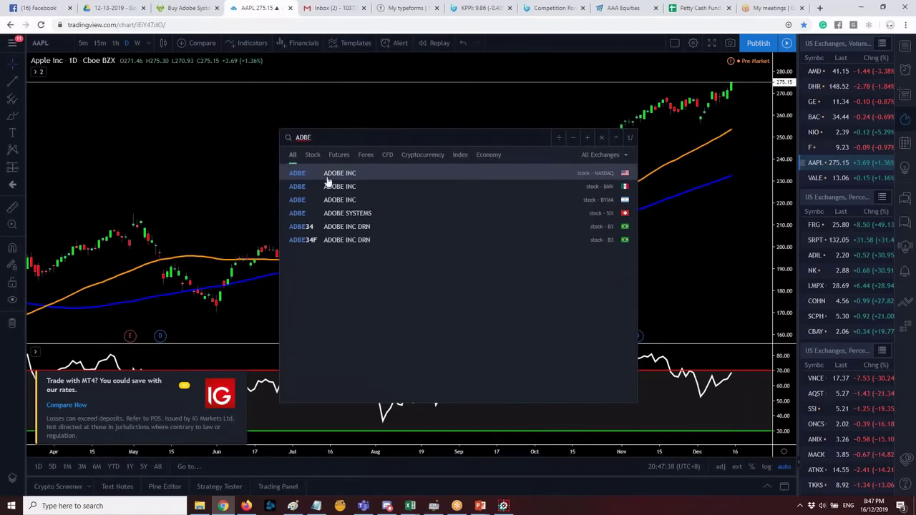
left_click(327, 175)
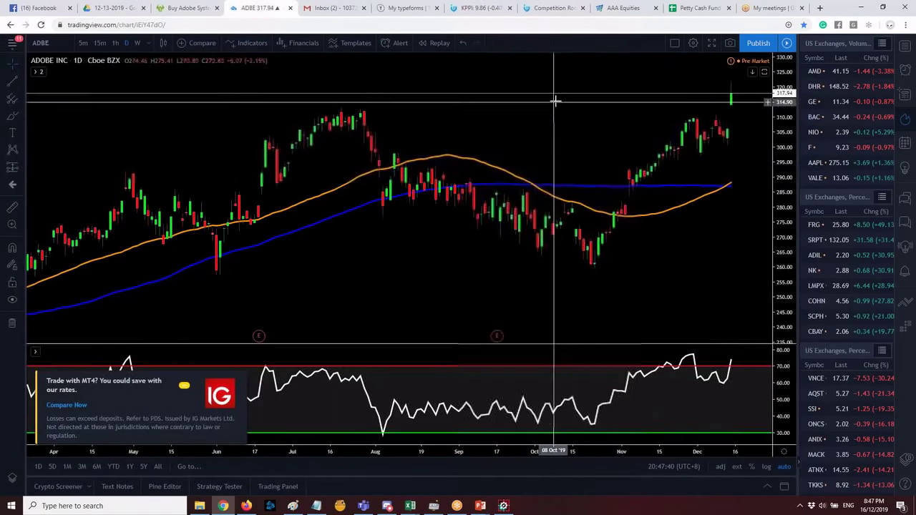
Examine Adobe's daily price history on TradingView, from the multi-year trend to the latest candles near the previous high.
scroll(557, 103, "down", 3)
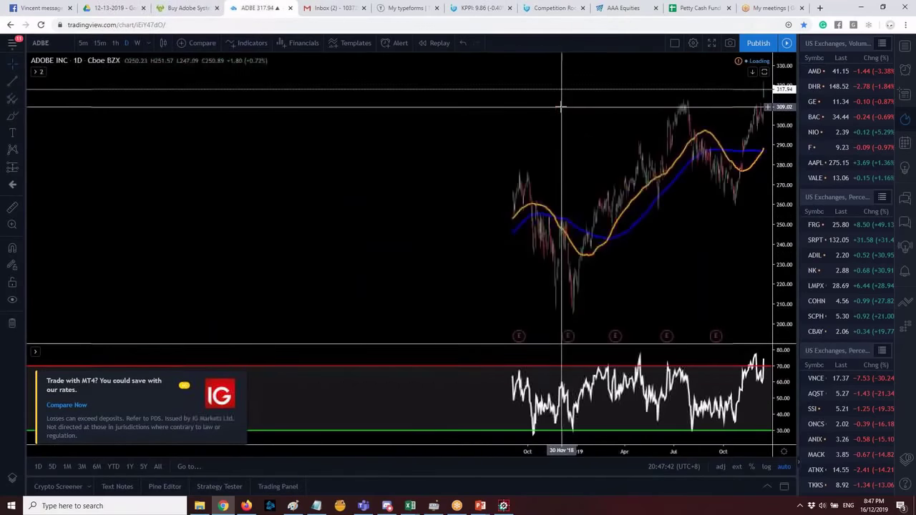
scroll(562, 106, "down", 5)
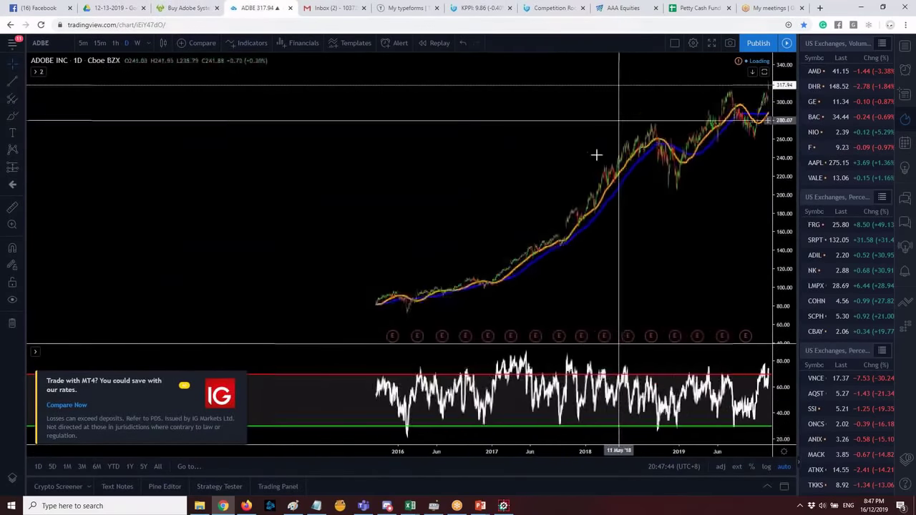
scroll(596, 154, "down", 3)
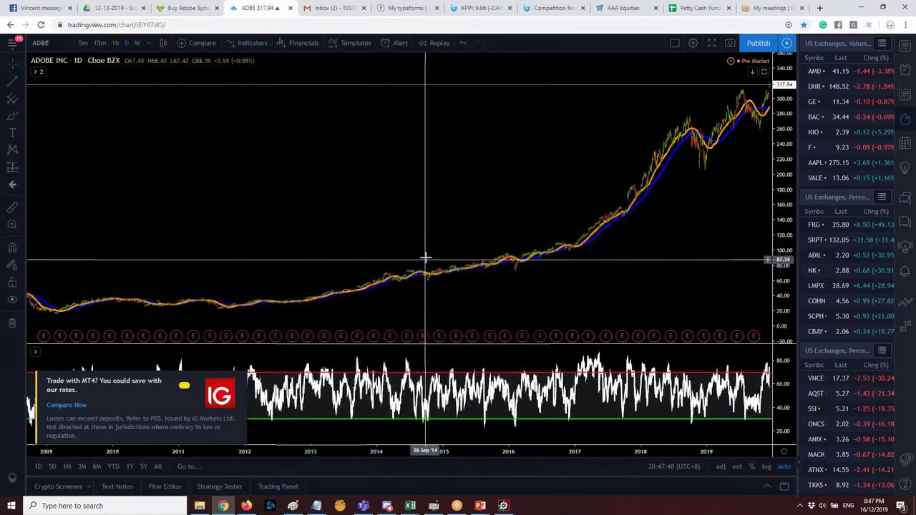
scroll(425, 257, "up", 10)
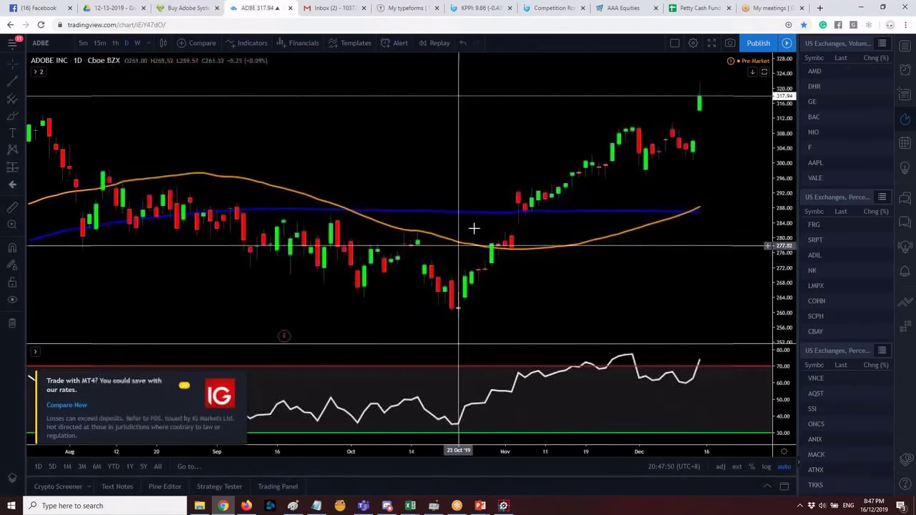
scroll(501, 156, "down", 4)
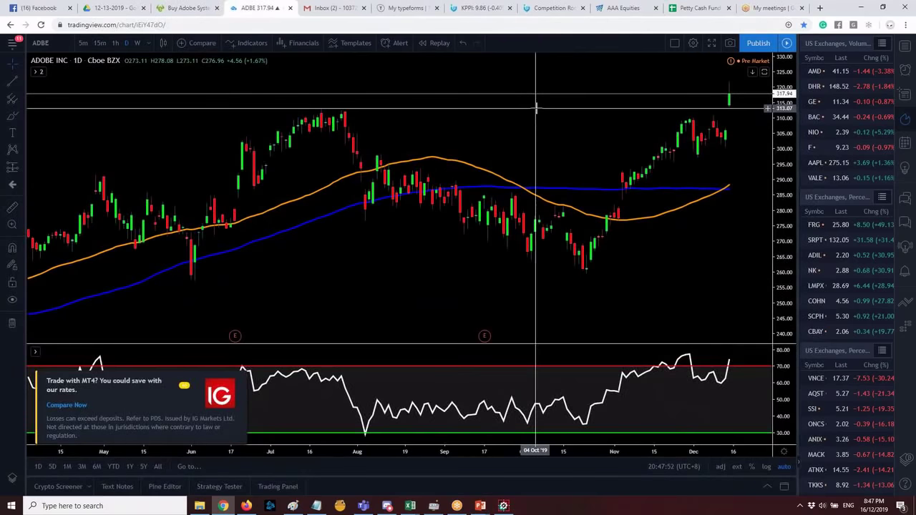
scroll(548, 116, "up", 3)
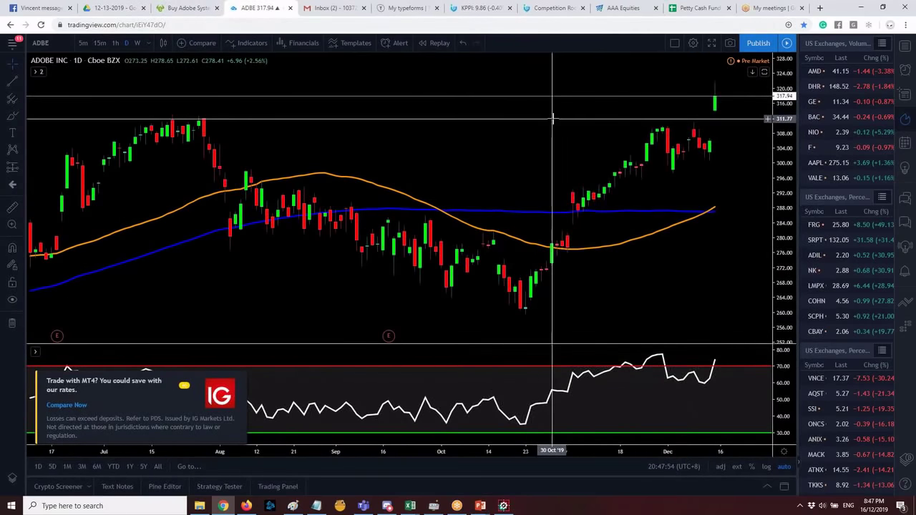
scroll(552, 118, "down", 2)
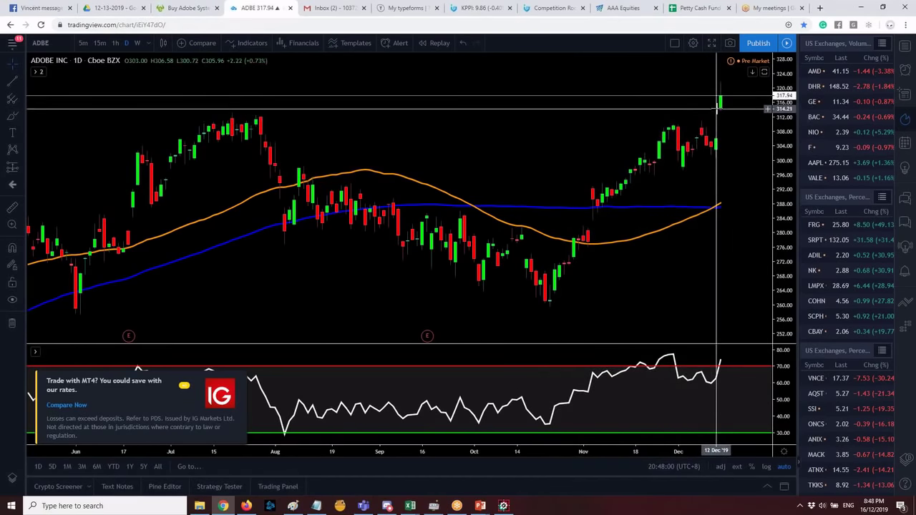
scroll(673, 129, "down", 2)
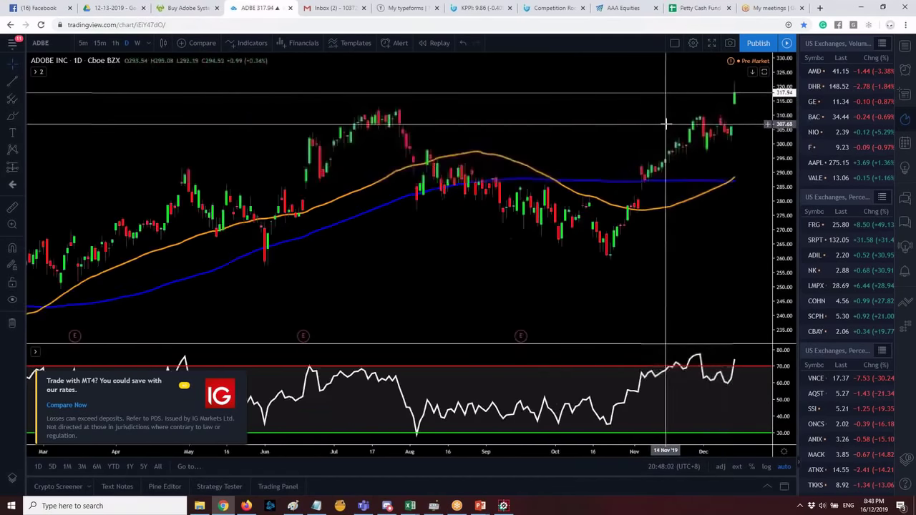
scroll(666, 124, "up", 4)
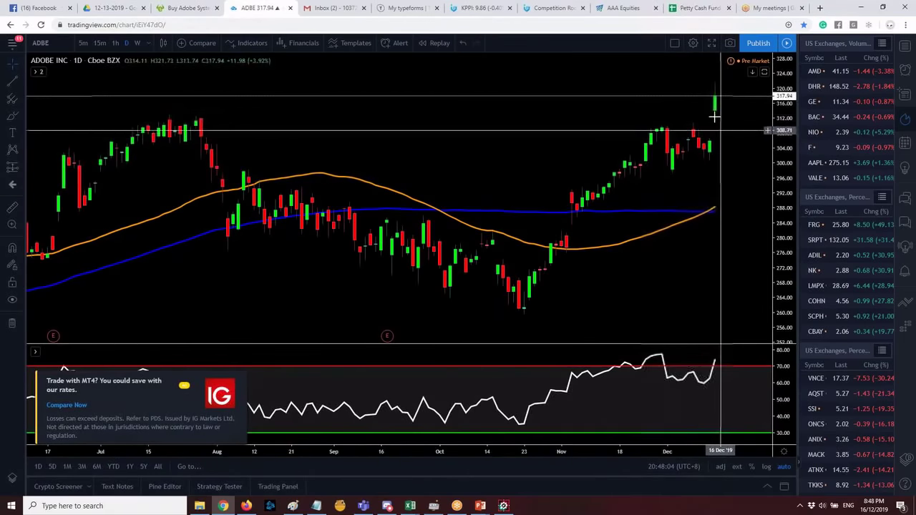
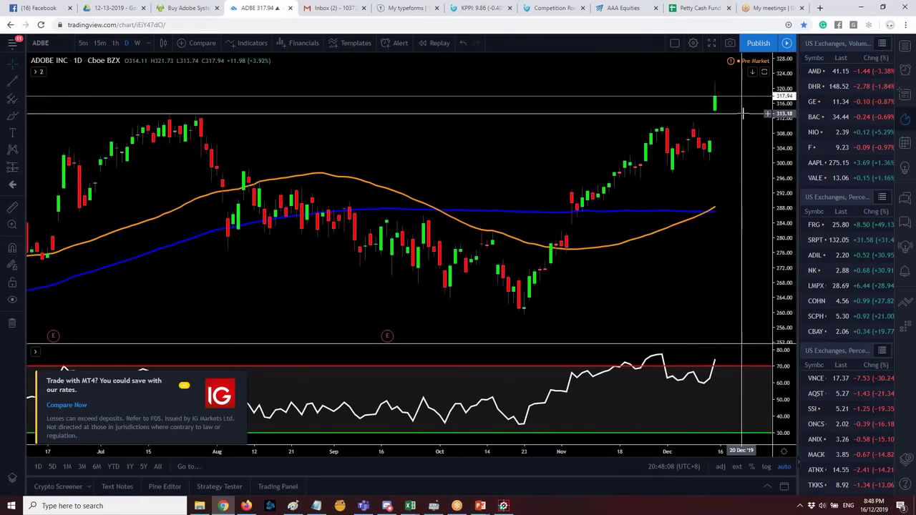
Open Adobe's price chart on eToro and compare its history and recent candles with the TradingView chart.
left_click(172, 6)
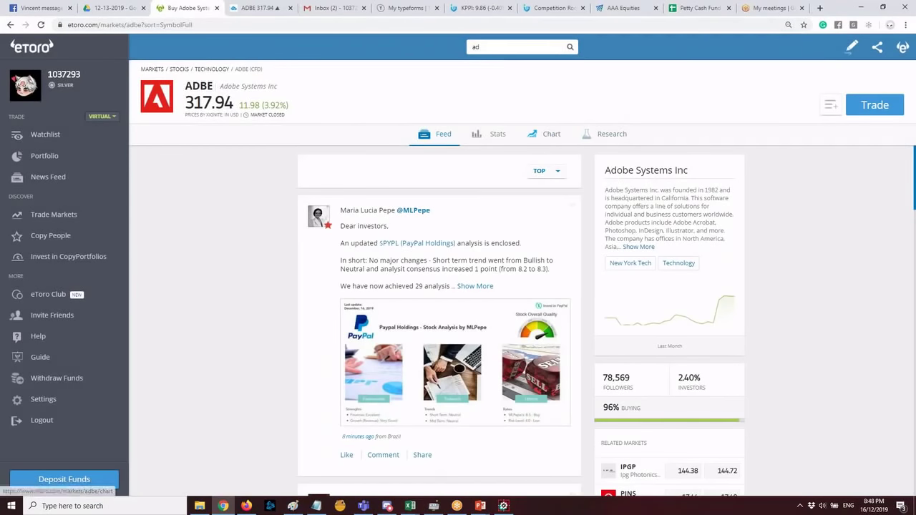
left_click(550, 134)
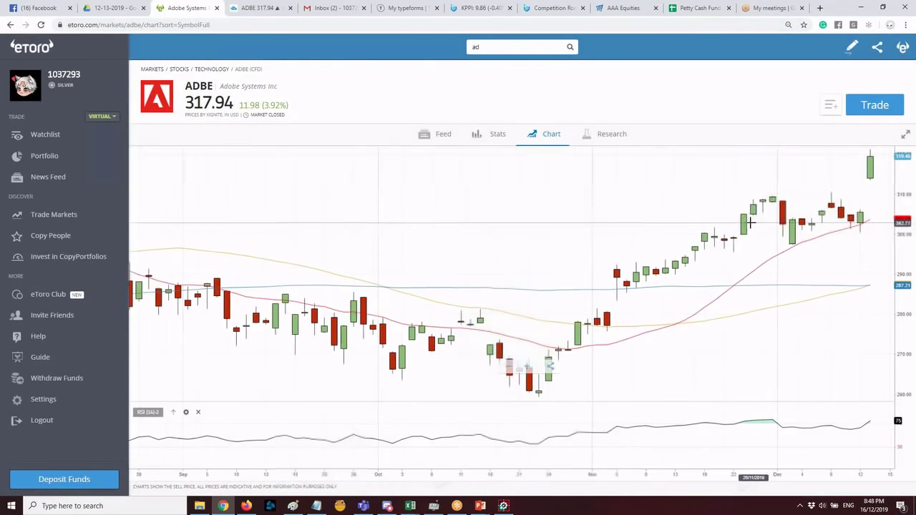
scroll(742, 211, "down", 5)
scroll(717, 188, "up", 6)
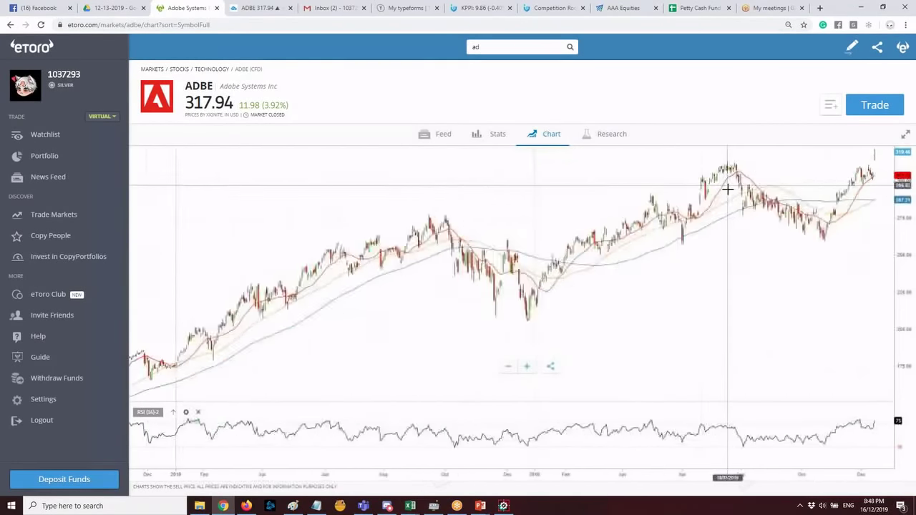
left_click(266, 4)
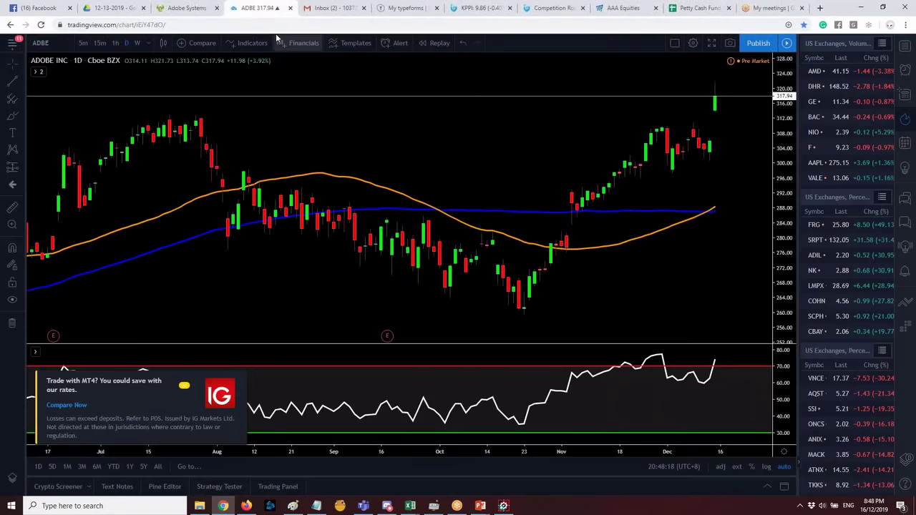
left_click(190, 7)
key("ctrl+shift+Tab")
Return to eToro's New York Tech stock list and check the framed shortlist in Paint for the next candidate.
left_click(171, 6)
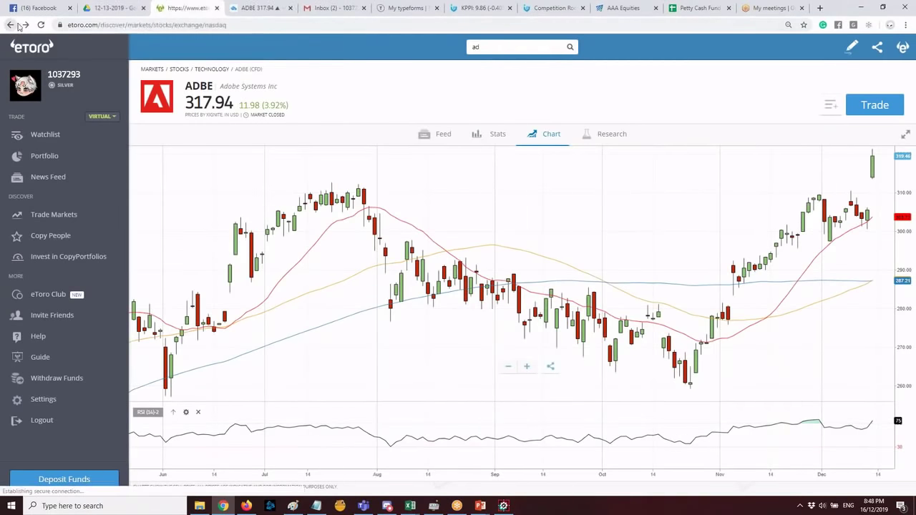
key("alt+Tab")
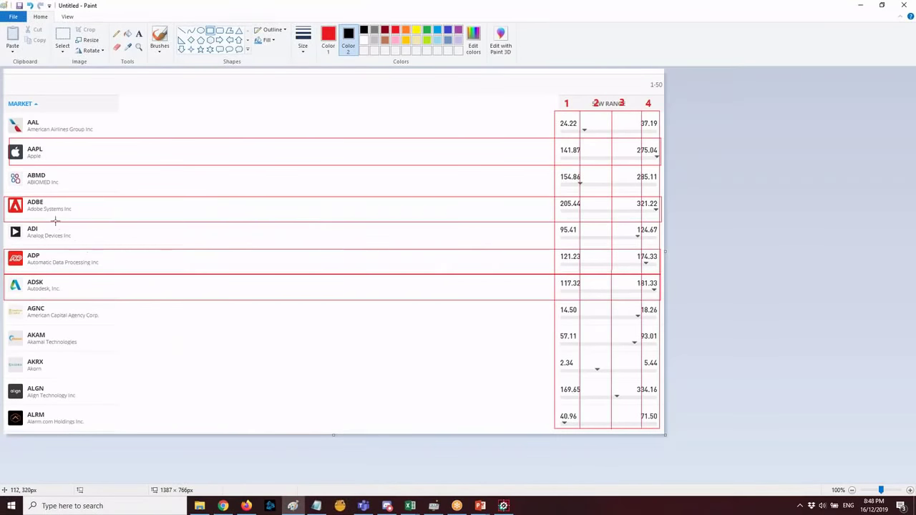
key("alt+Tab")
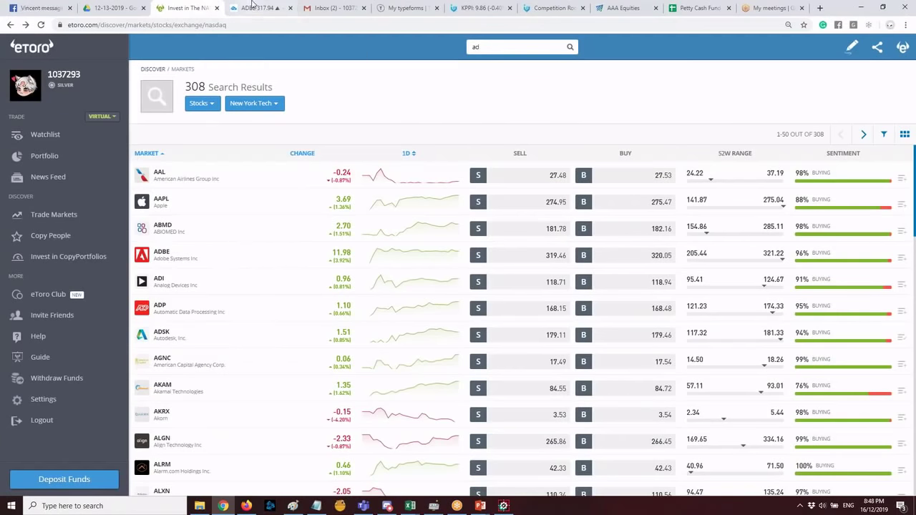
Switch to TradingView and load the NASDAQ-listed Automatic Data Processing Inc (ADP) on the daily chart.
left_click(248, 6)
type("ADP")
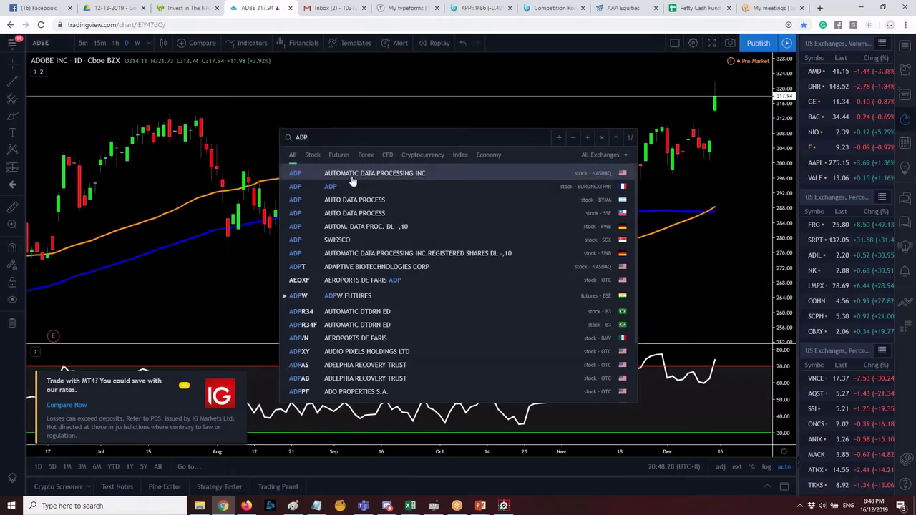
left_click(351, 174)
scroll(508, 192, "down", 6)
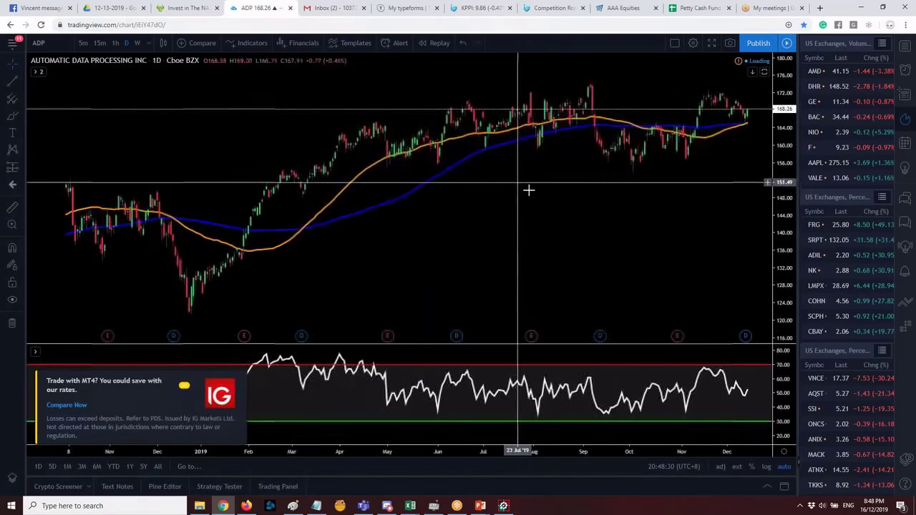
Open ADP's price chart on eToro from the New York Tech stock list.
left_click(188, 8)
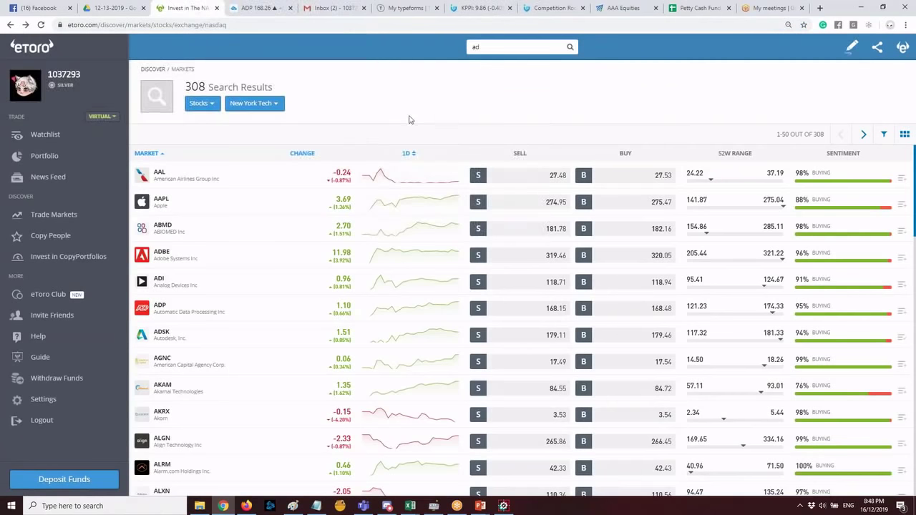
left_click(174, 316)
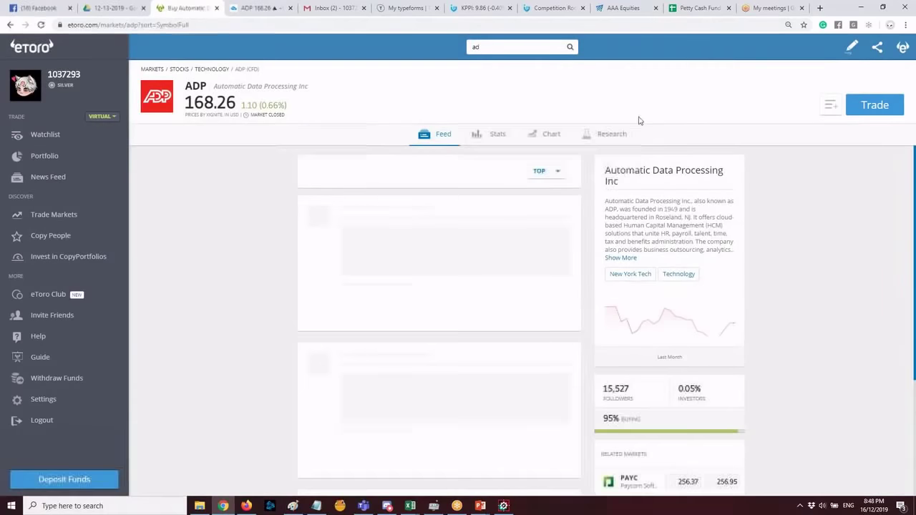
left_click(548, 134)
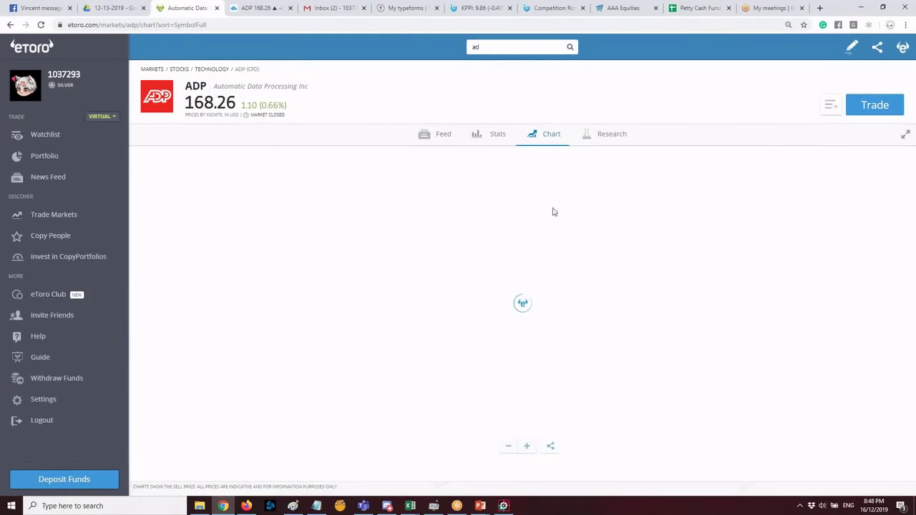
scroll(546, 201, "down", 3)
Examine ADP's multi-year trend, previous high and recent candles on TradingView, and compare them with the eToro chart.
key("ctrl+Tab")
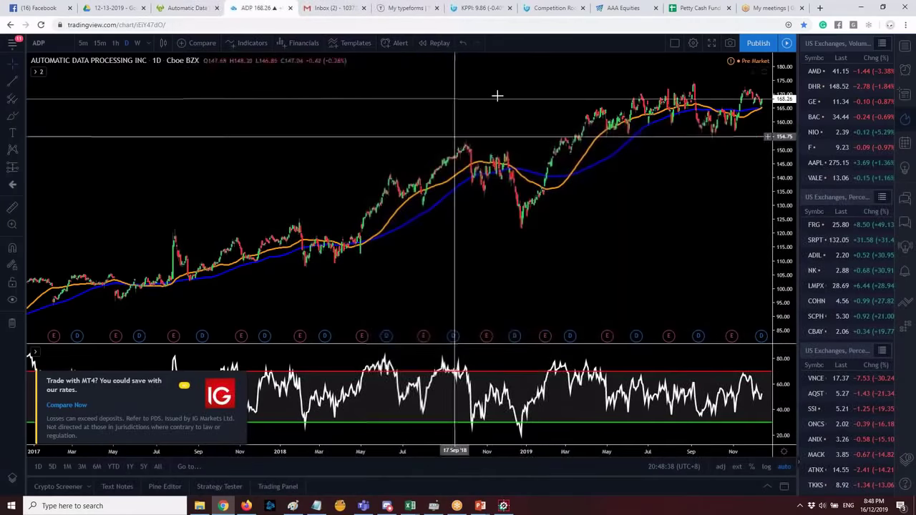
scroll(565, 103, "down", 3)
scroll(557, 108, "up", 4)
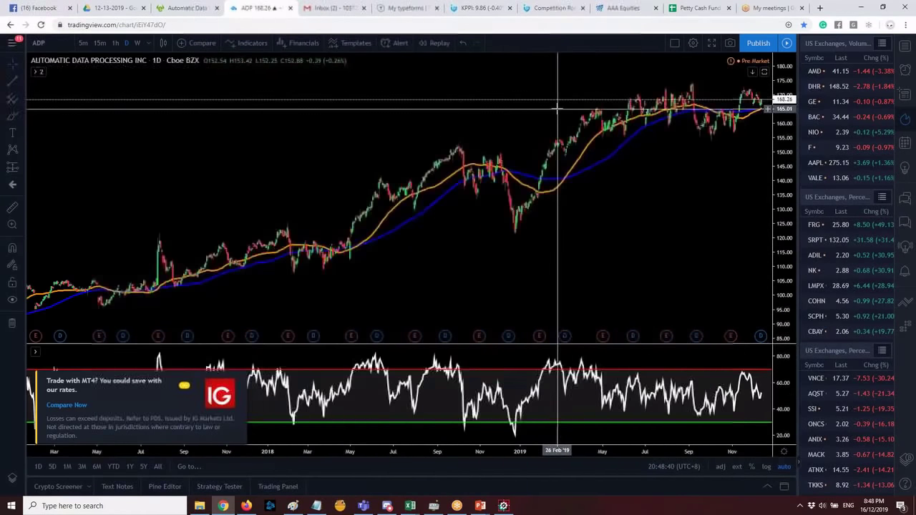
scroll(558, 108, "up", 5)
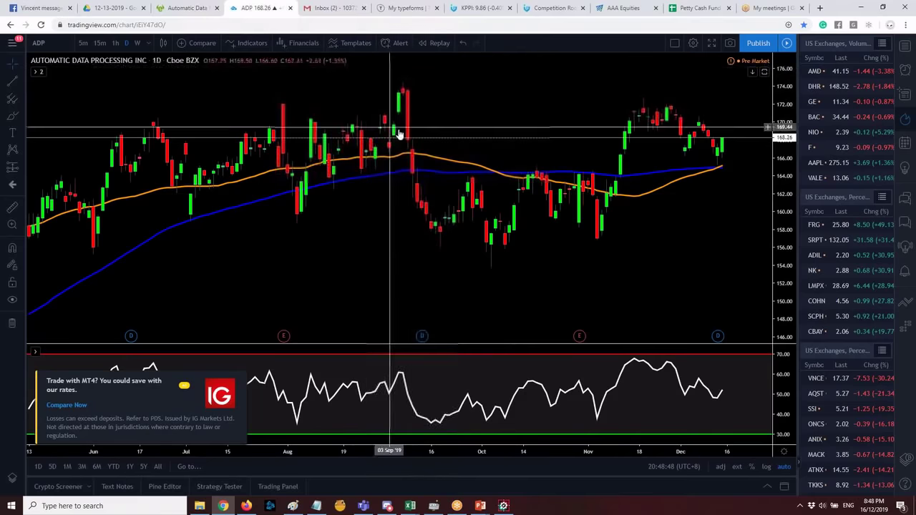
scroll(572, 150, "down", 3)
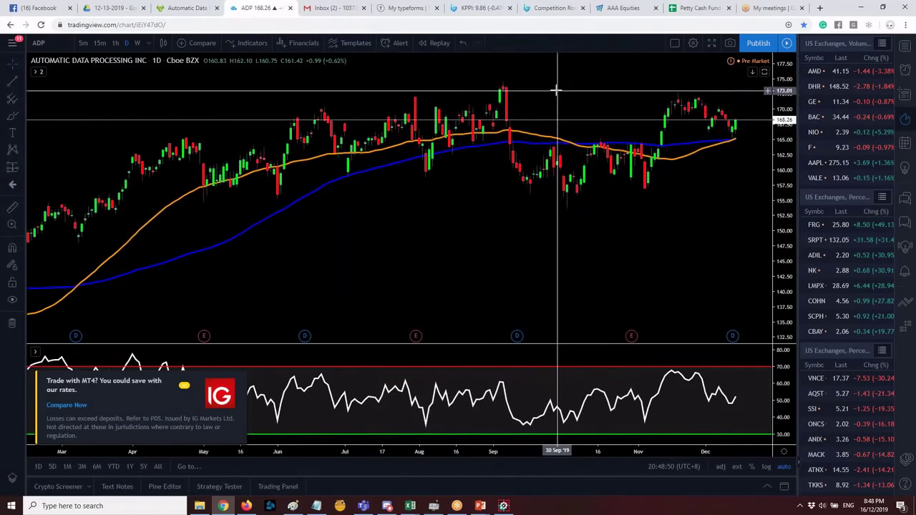
scroll(593, 179, "down", 3)
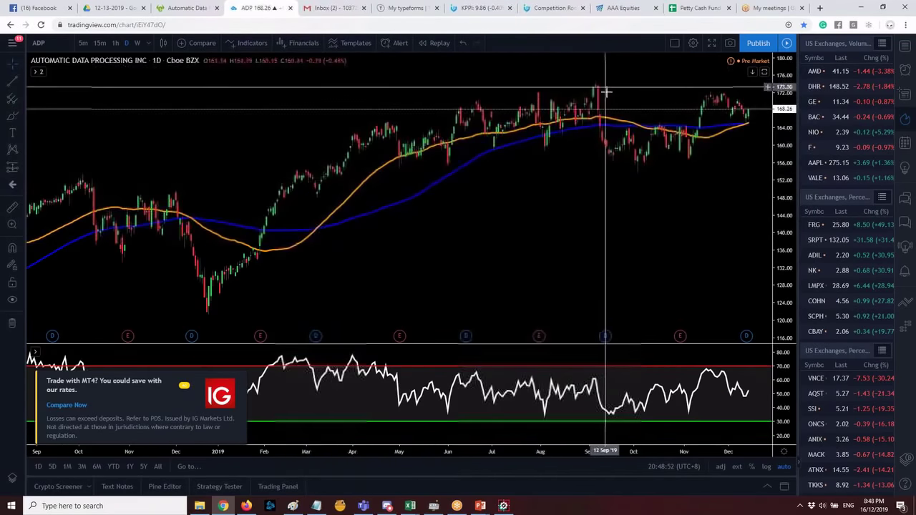
scroll(722, 187, "up", 5)
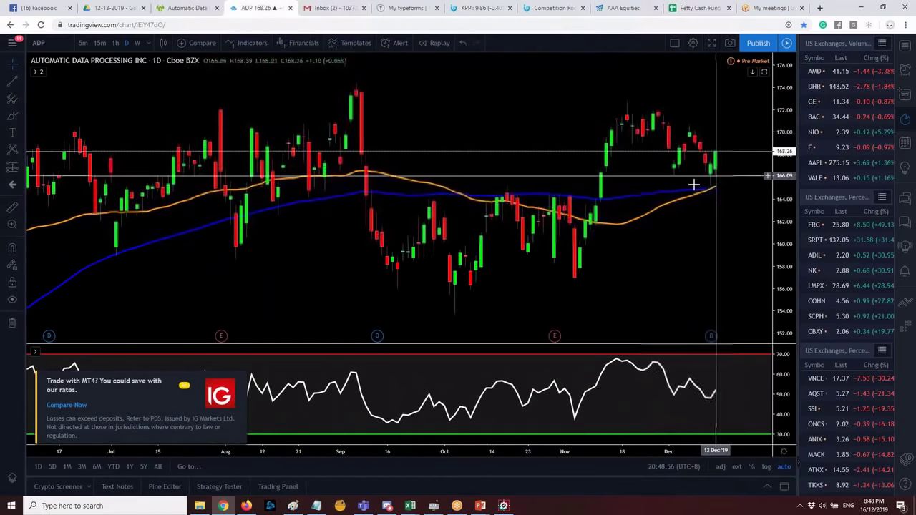
left_click(186, 8)
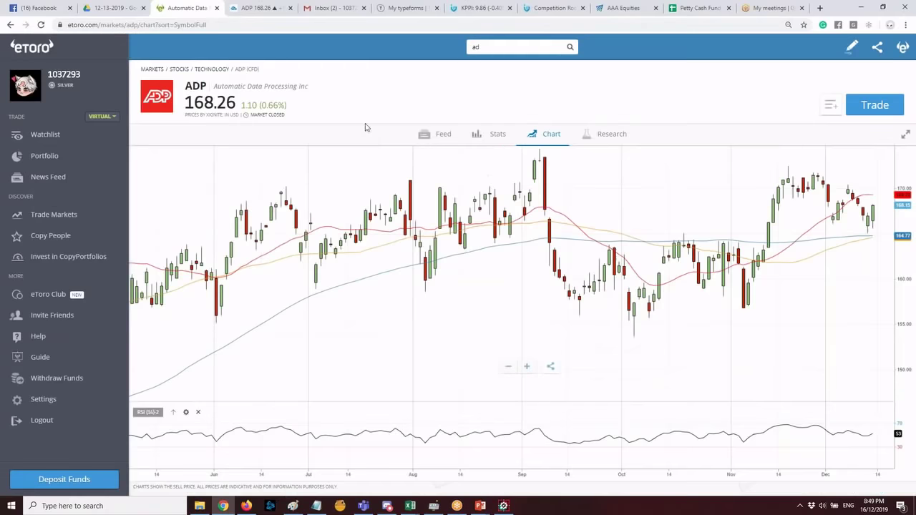
Switch to TradingView, load Autodesk Inc (ADSK) on the daily chart and review its multi-year trend and previous high.
left_click(259, 8)
type("ADS")
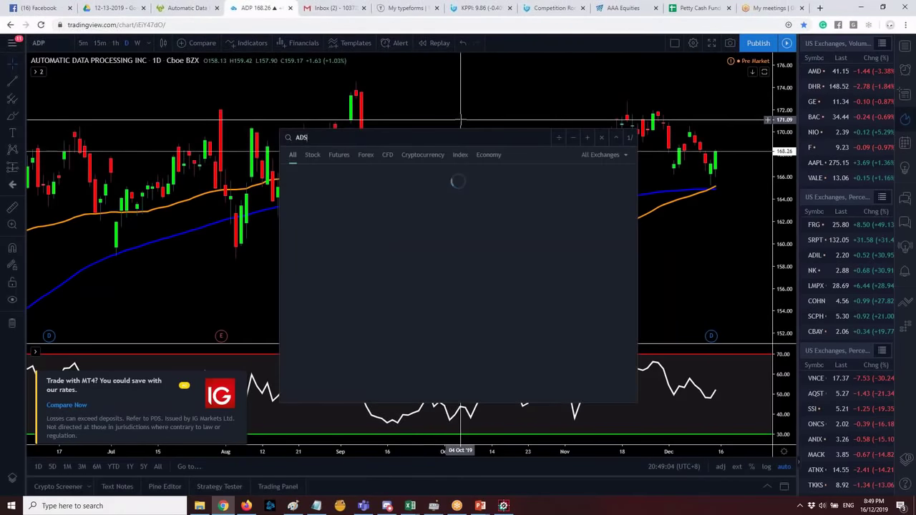
type("K")
left_click(462, 175)
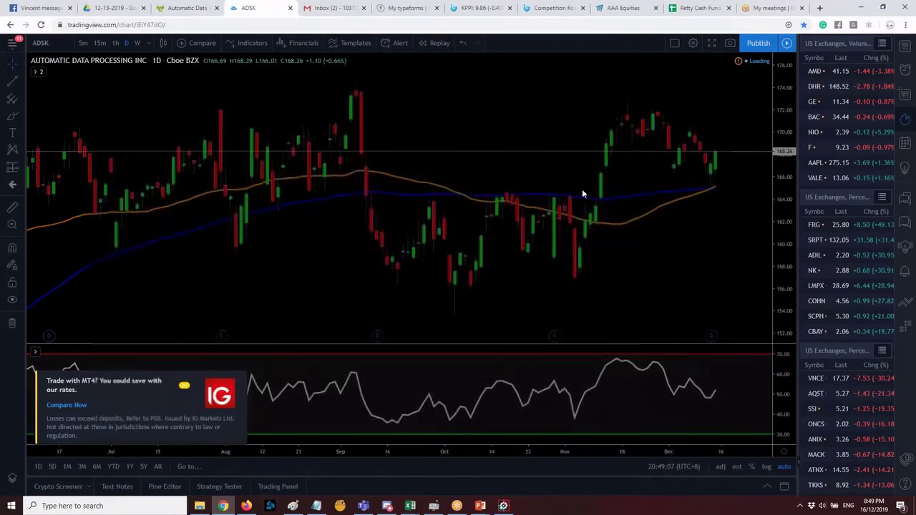
scroll(620, 189, "down", 5)
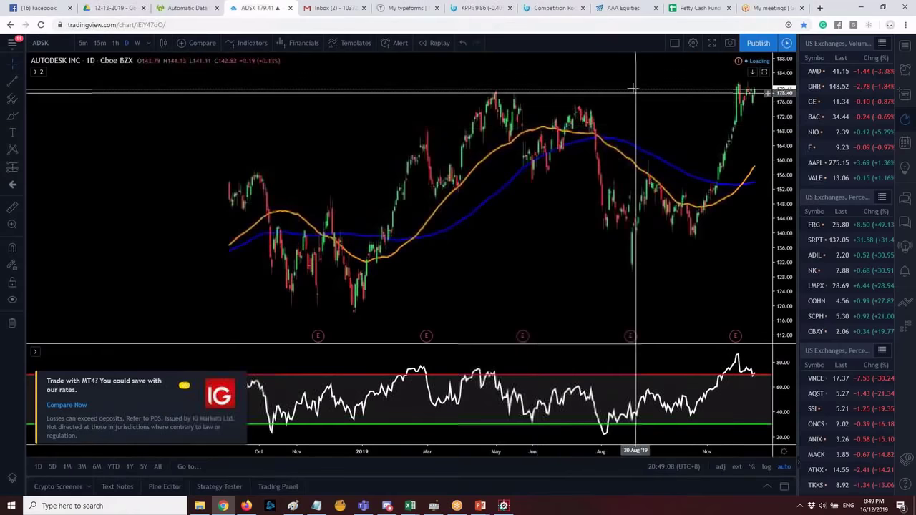
scroll(501, 122, "down", 3)
scroll(519, 217, "down", 3)
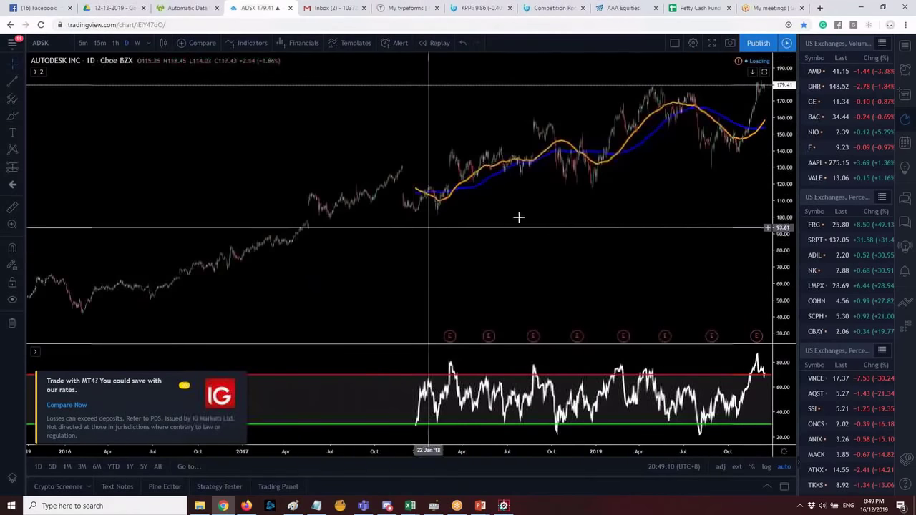
scroll(516, 193, "up", 5)
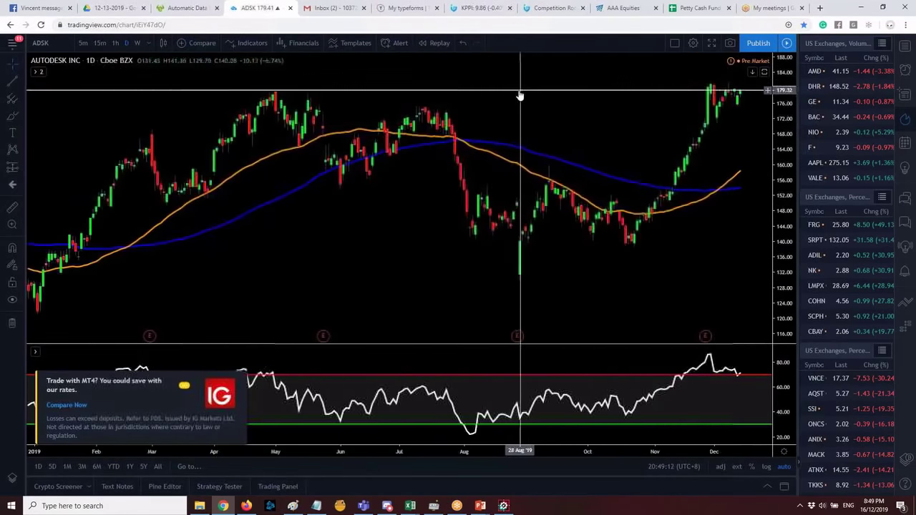
Open ADSK's chart on eToro and examine its previous high, moving averages and recent candles.
left_click(201, 6)
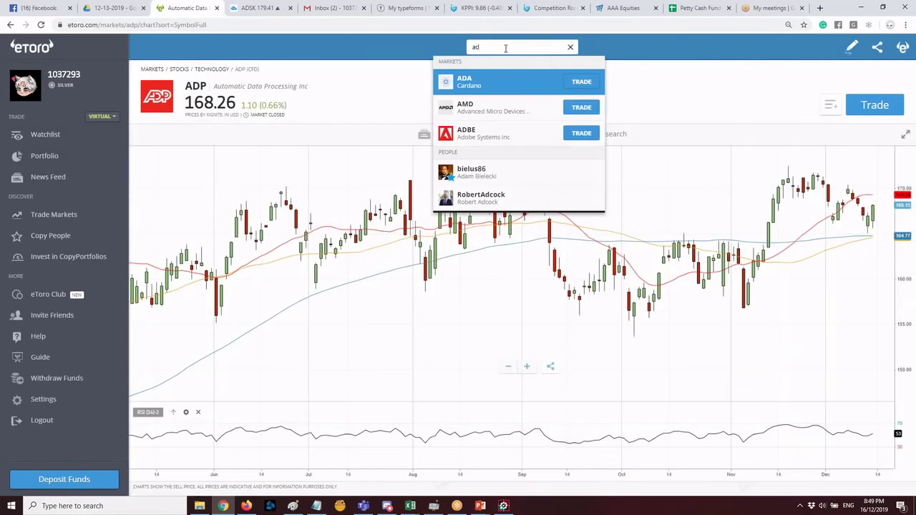
key("Return")
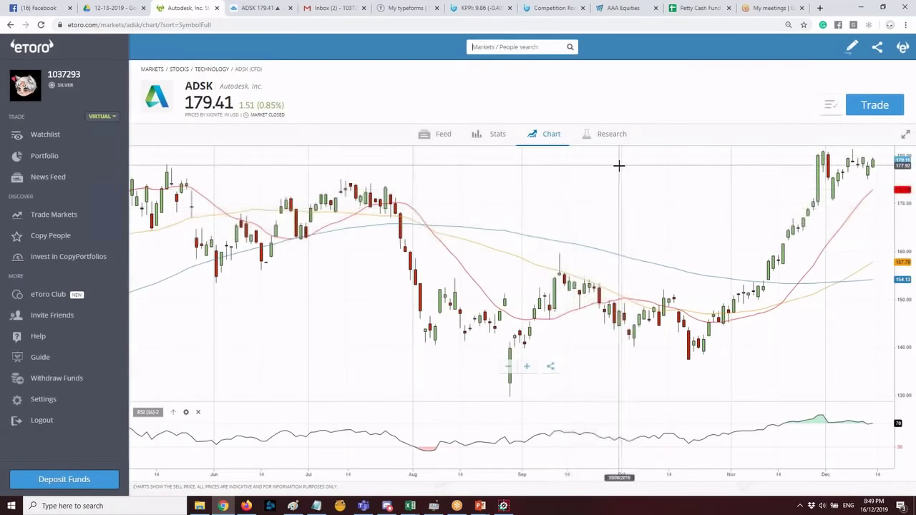
scroll(661, 157, "down", 5)
scroll(666, 161, "up", 6)
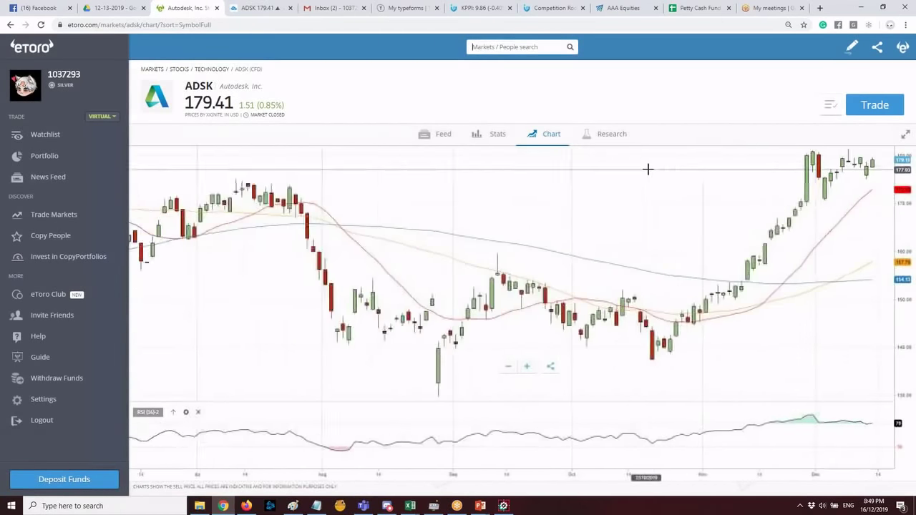
scroll(630, 168, "down", 3)
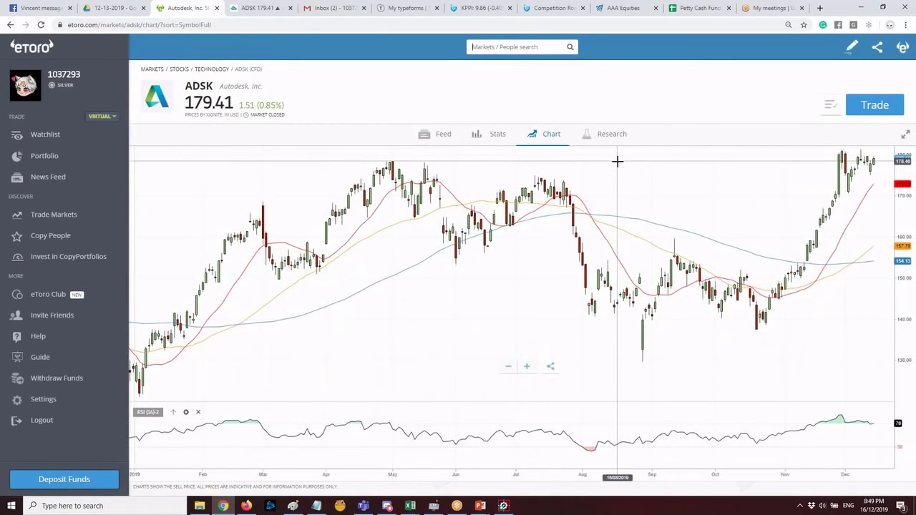
scroll(617, 161, "up", 4)
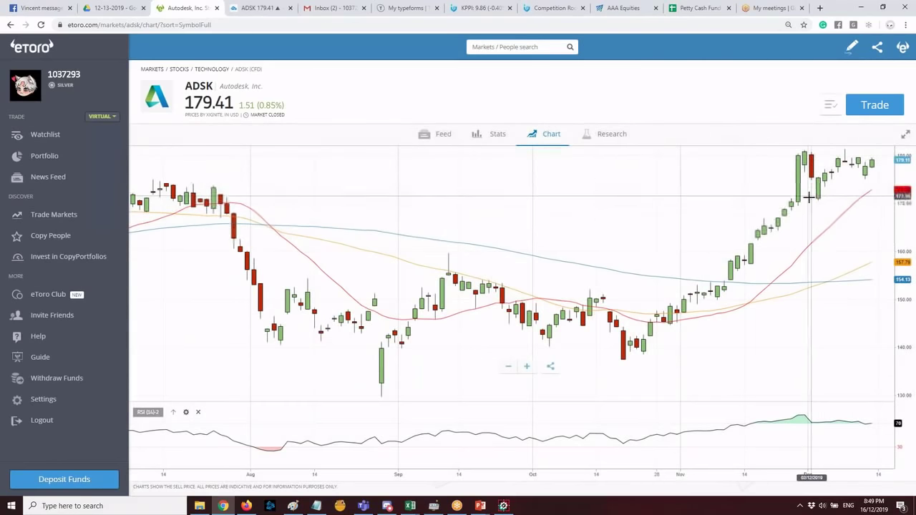
scroll(848, 255, "down", 3)
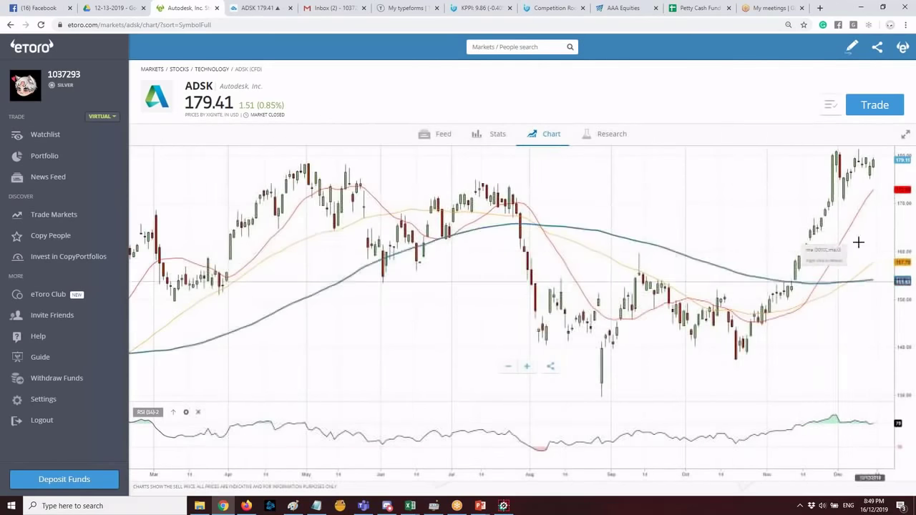
scroll(779, 243, "down", 4)
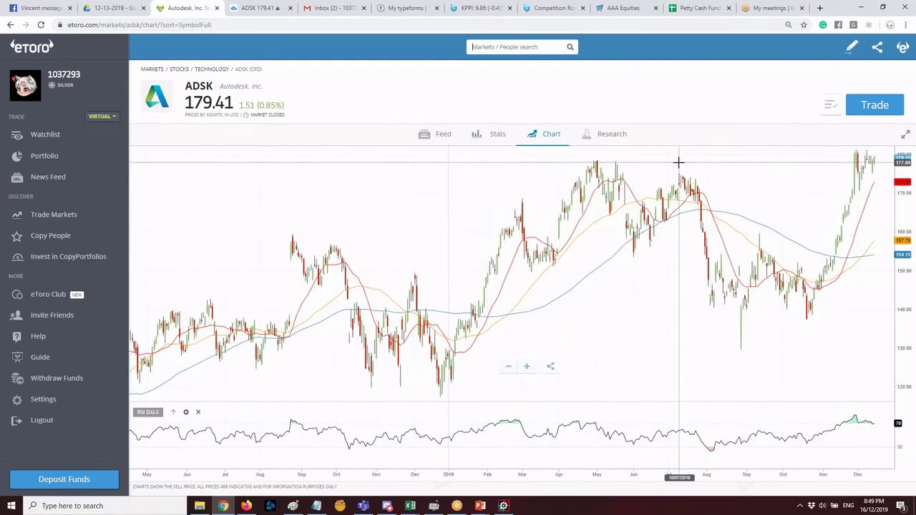
scroll(682, 161, "up", 5)
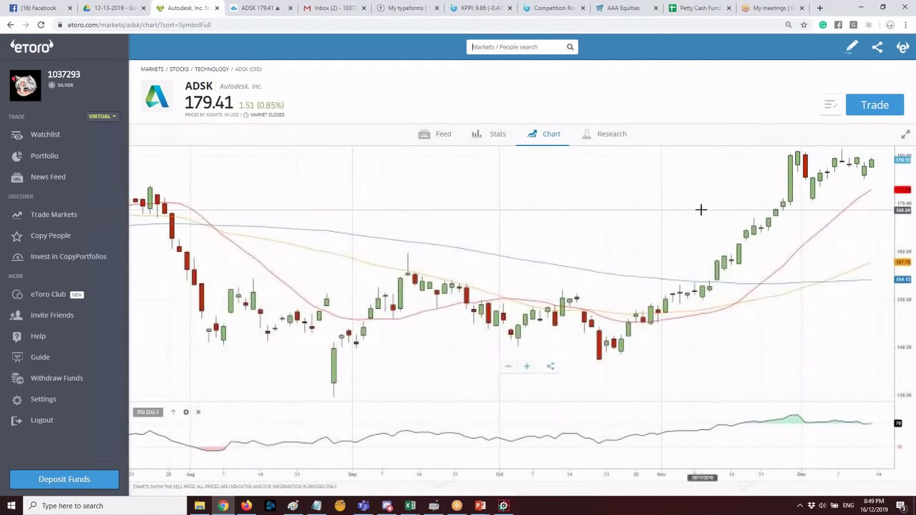
scroll(701, 204, "up", 3)
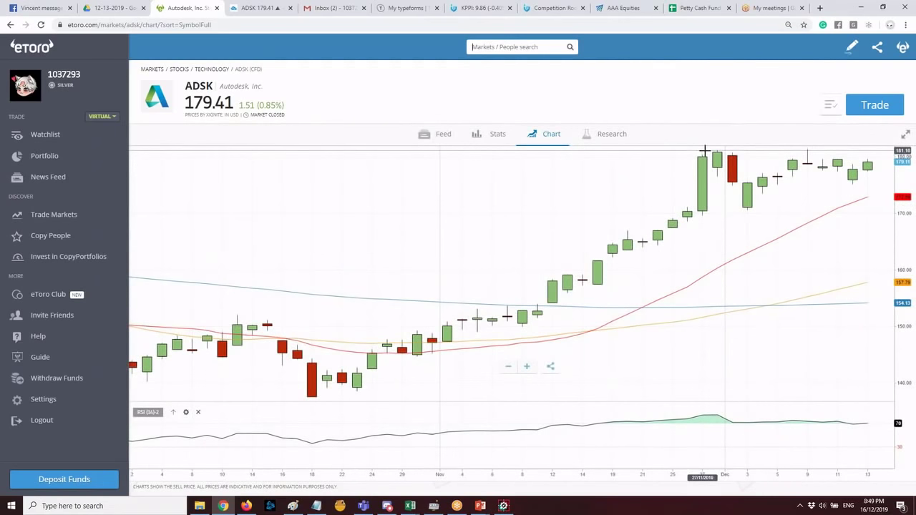
scroll(704, 151, "down", 3)
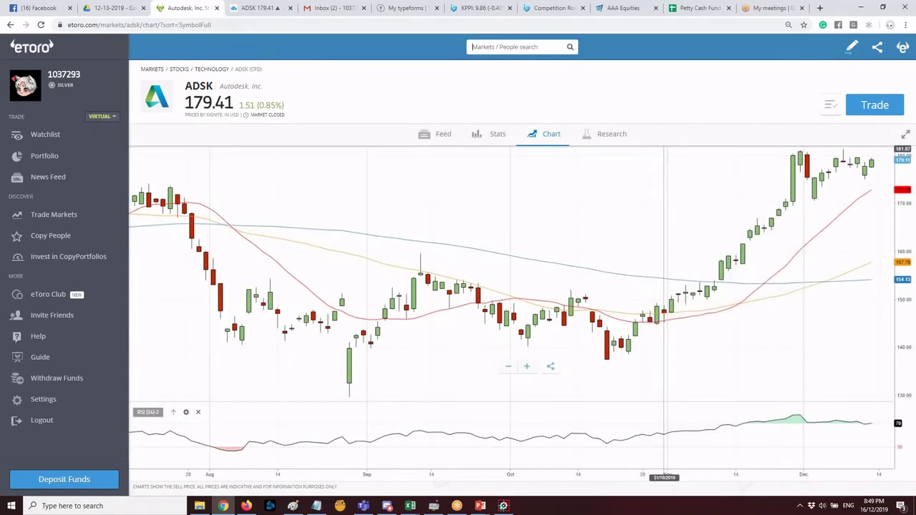
scroll(351, 96, "up", 3)
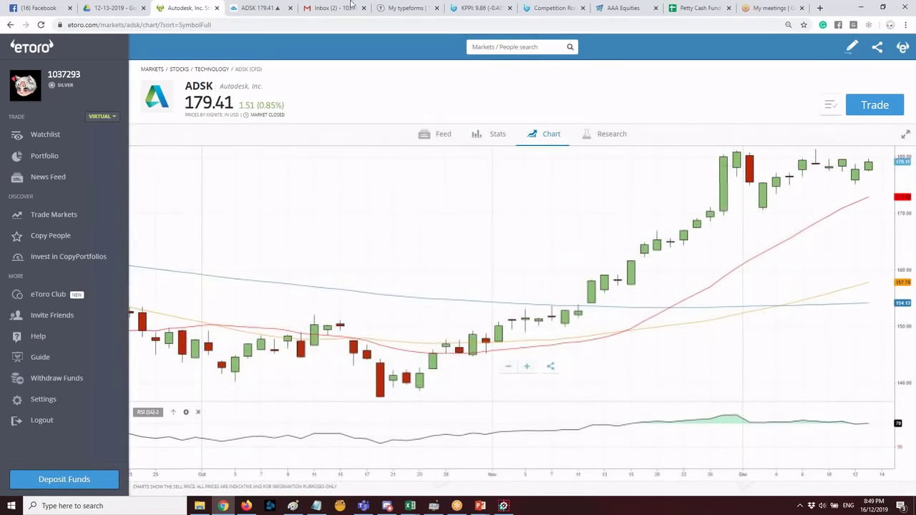
Switch to TradingView and place a Long Position on the ADSK chart just after the latest candle, with entry at about 179.31.
left_click(258, 9)
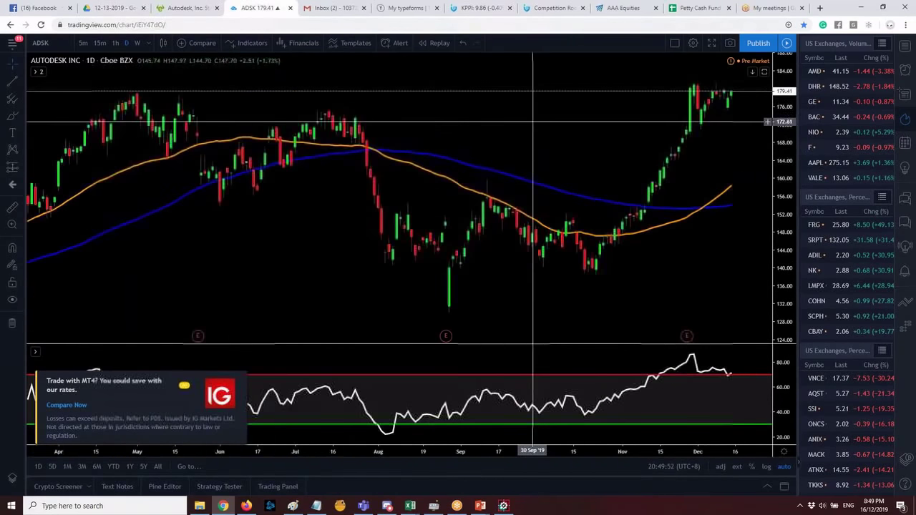
left_click(24, 170)
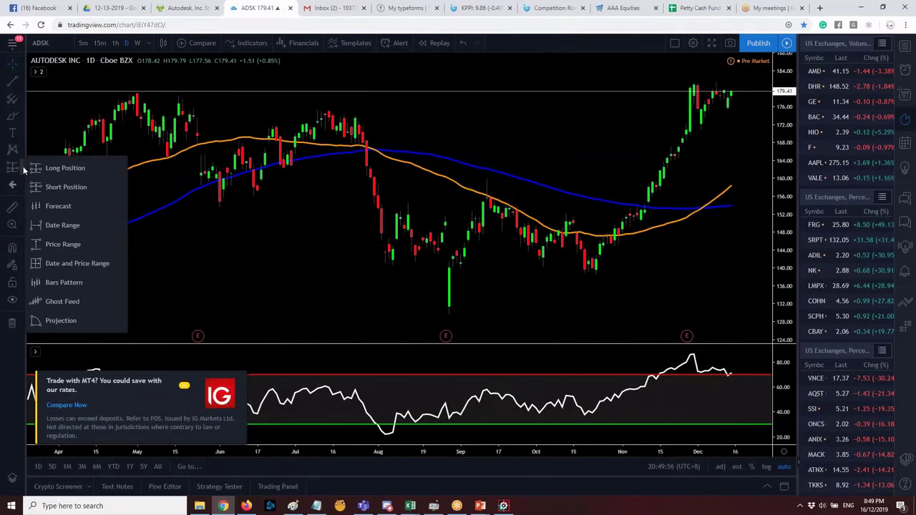
left_click(12, 171)
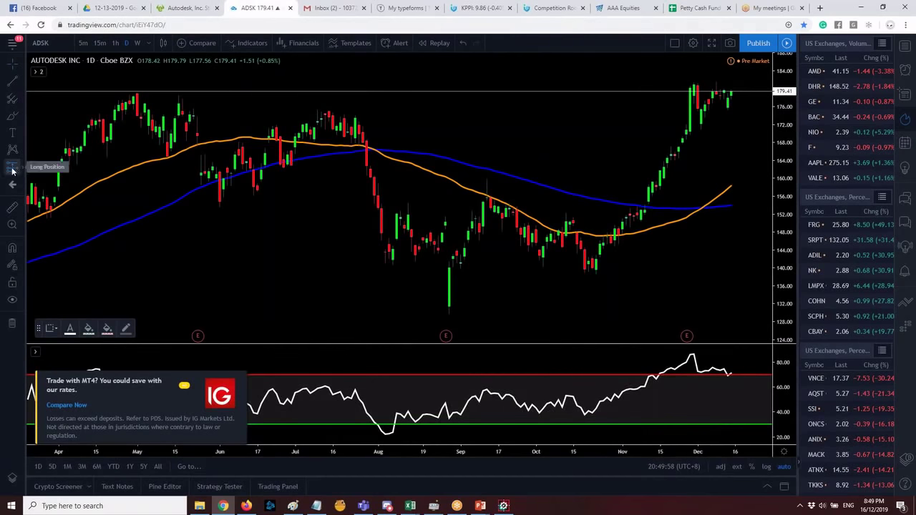
left_click(13, 170)
left_click(14, 169)
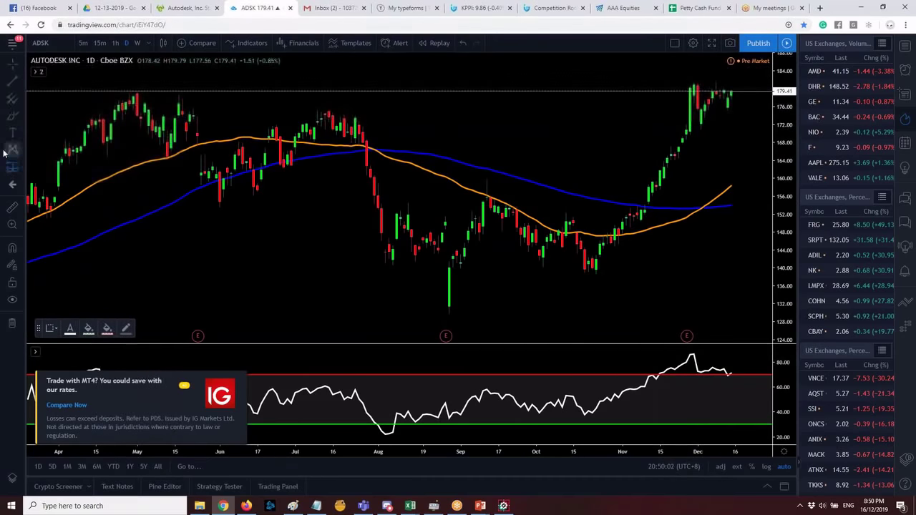
left_click(13, 174)
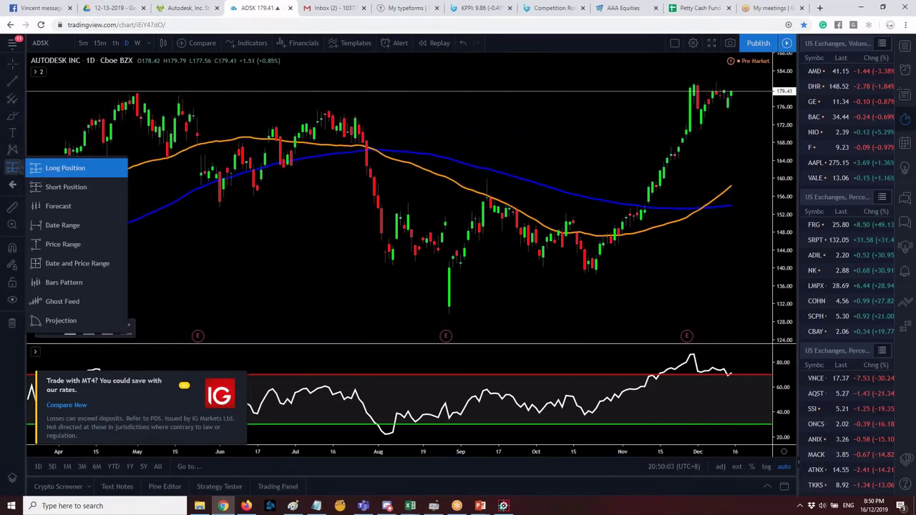
left_click(746, 91)
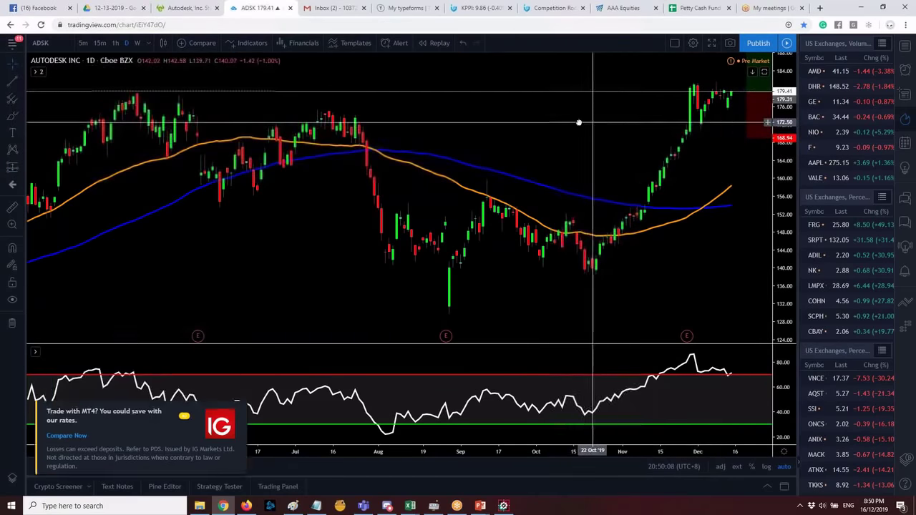
Tighten the ADSK long position's stop to about 174.12, below the recent candles.
scroll(719, 202, "down", 1)
scroll(719, 203, "down", 3)
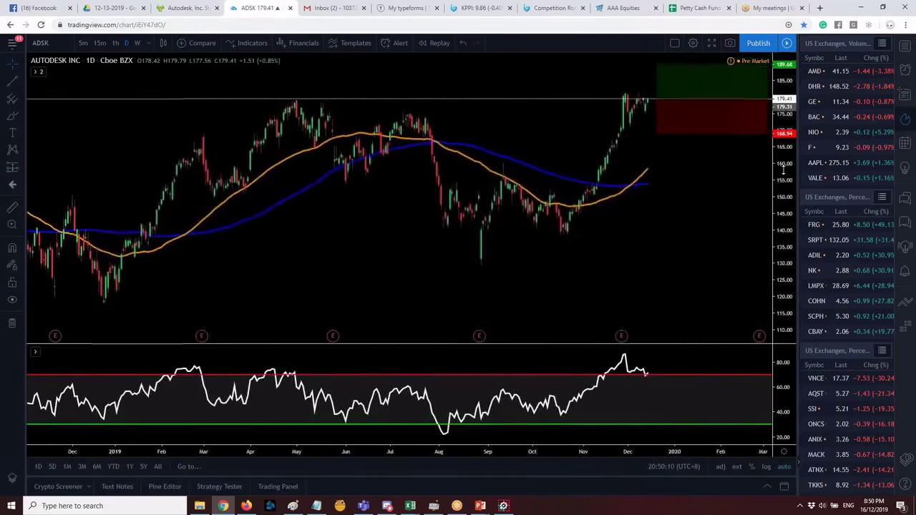
left_click_drag(780, 214, 623, 154)
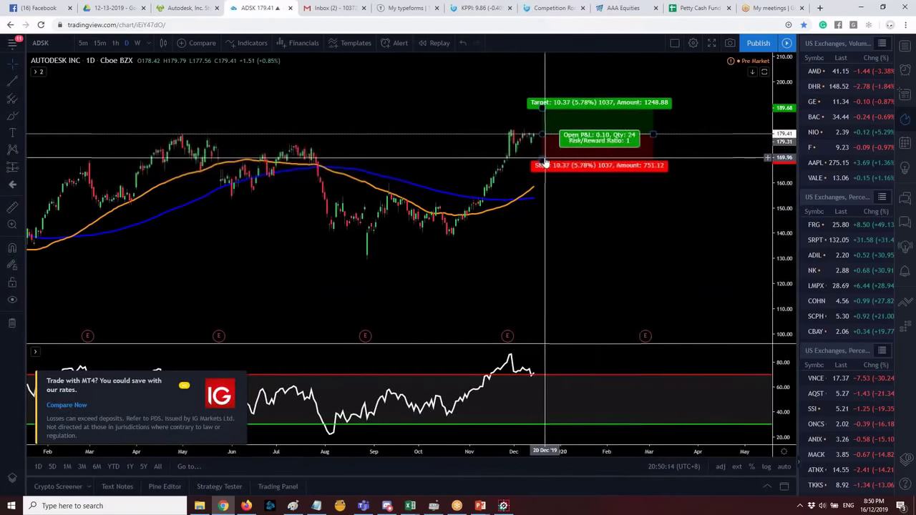
left_click_drag(542, 164, 544, 154)
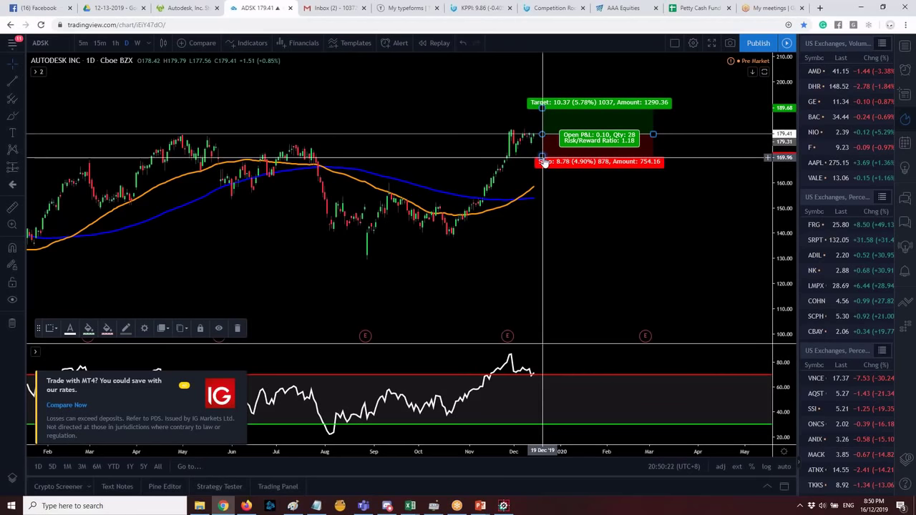
left_click_drag(544, 163, 546, 154)
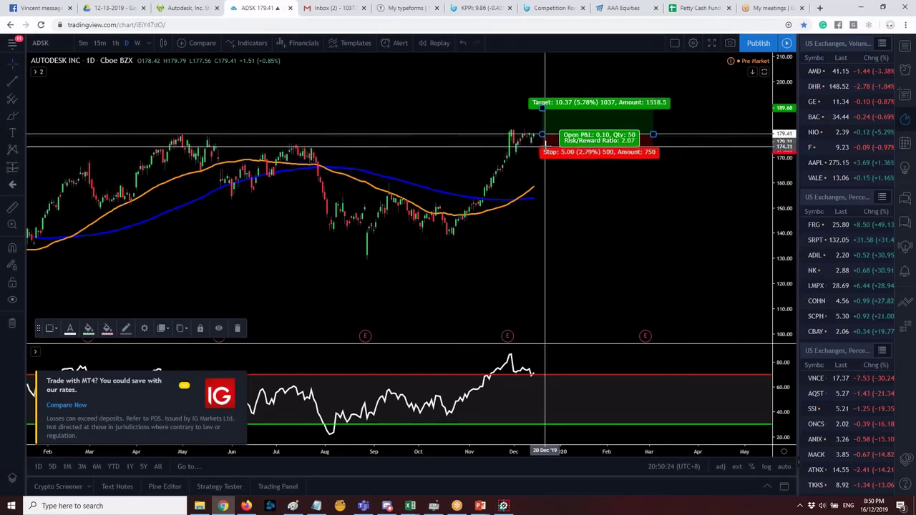
scroll(544, 147, "up", 5)
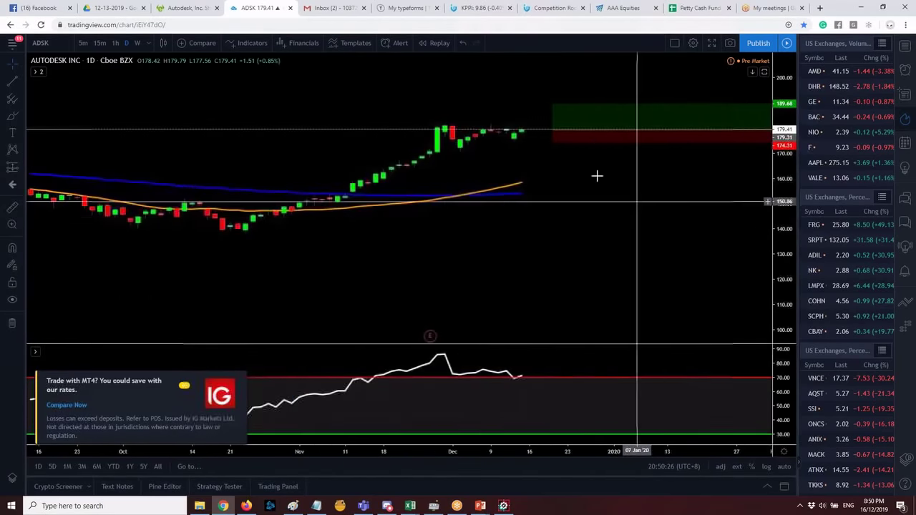
left_click(556, 139)
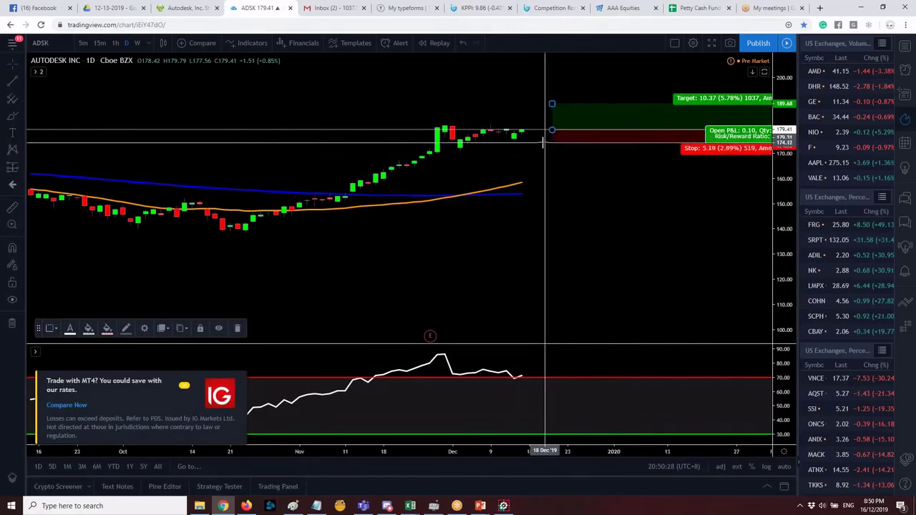
Align the long position's start with the 16 Dec '19 bar and set its stop to 174.69.
left_click_drag(543, 143, 508, 145)
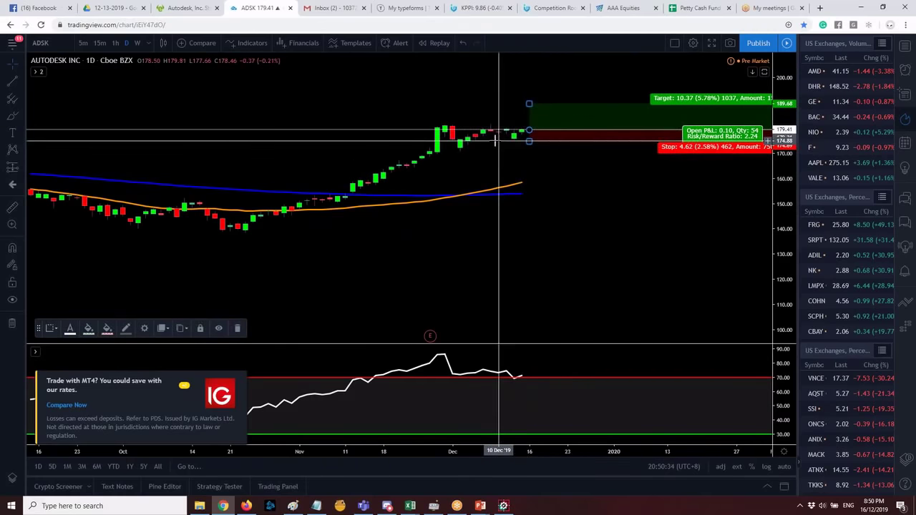
left_click_drag(639, 201, 466, 202)
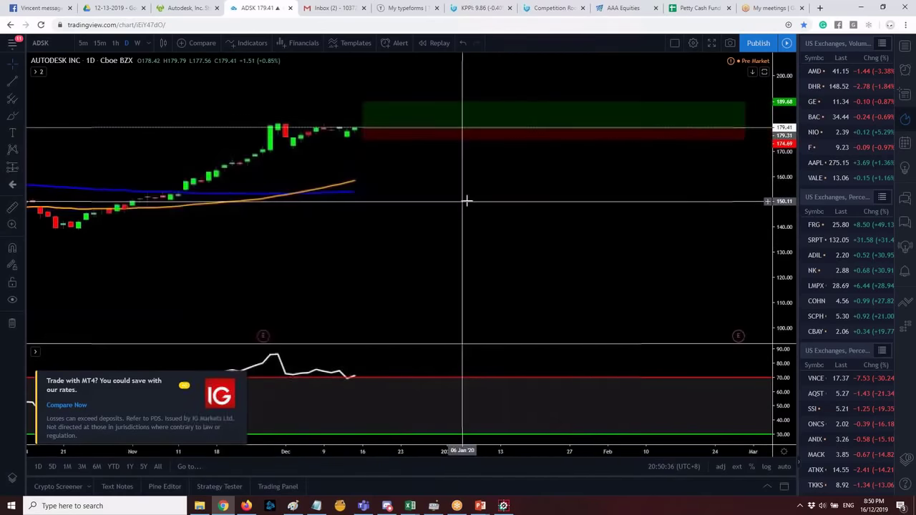
scroll(466, 201, "down", 5)
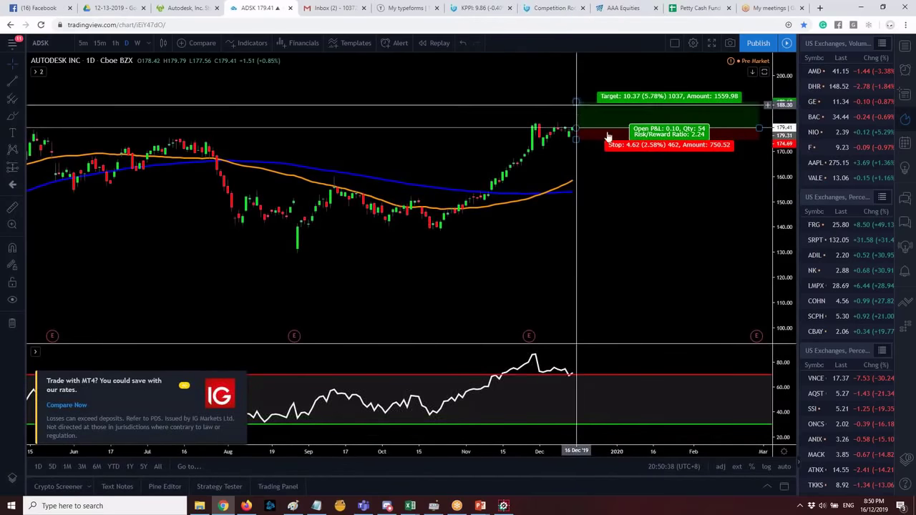
scroll(608, 136, "down", 3)
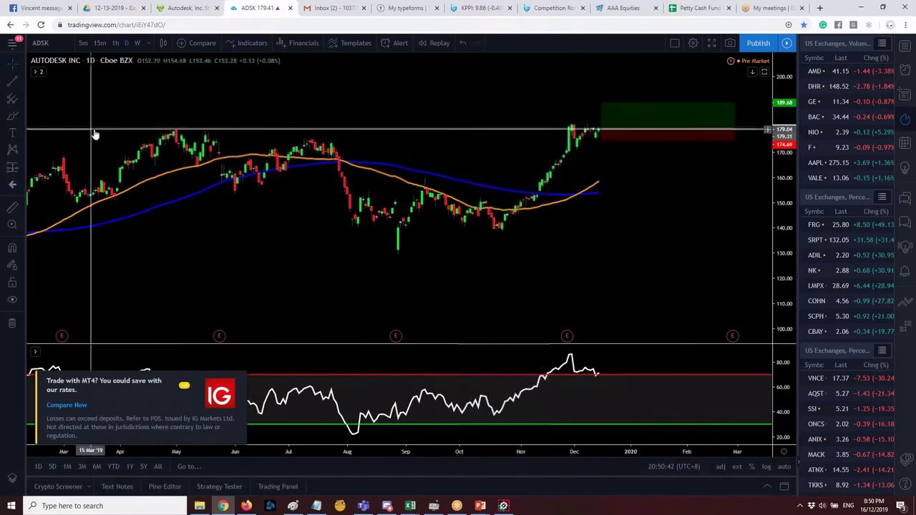
Draw a Gann Box around the recent consolidation, from 12 Nov '19 at about 181.12 to 22 Jan '20 at about 171.28.
left_click(25, 167)
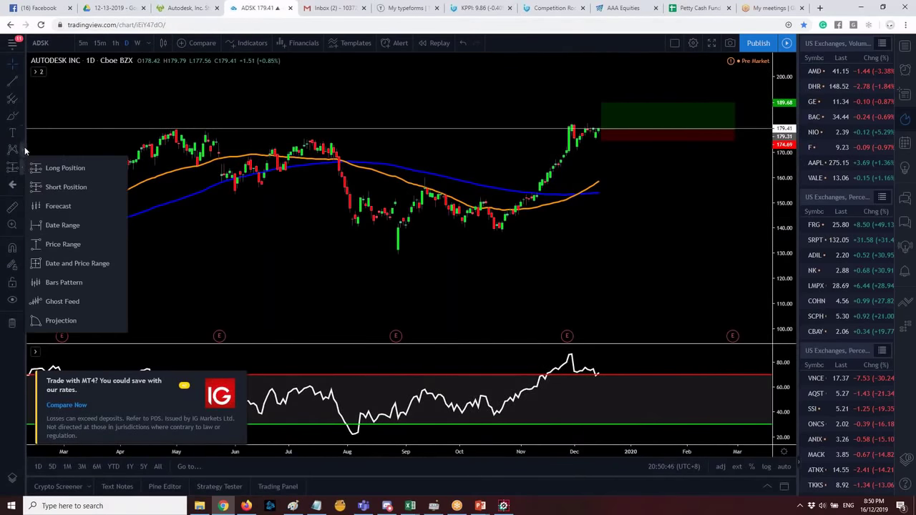
left_click(23, 102)
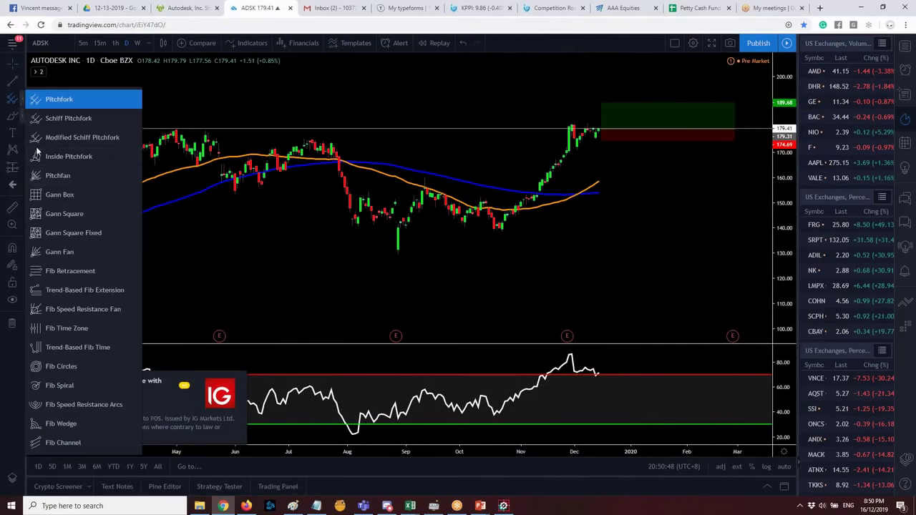
left_click(52, 197)
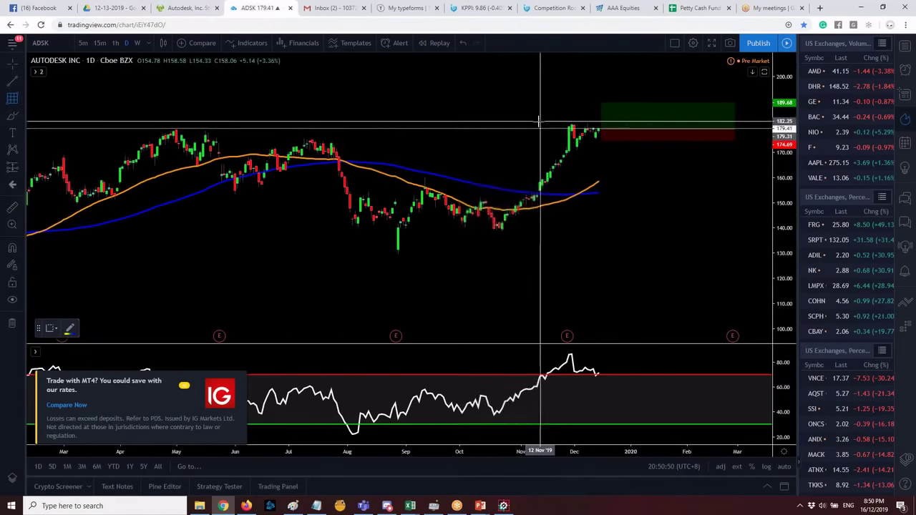
left_click(539, 123)
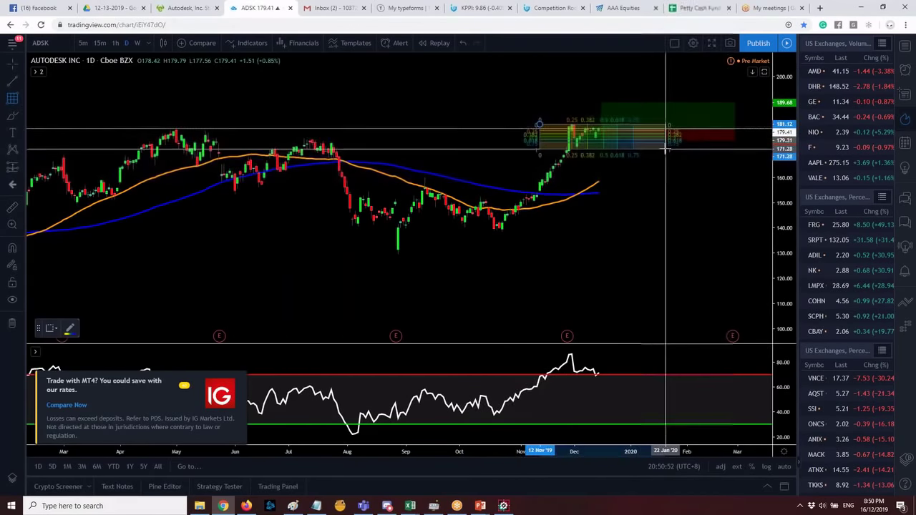
left_click(665, 149)
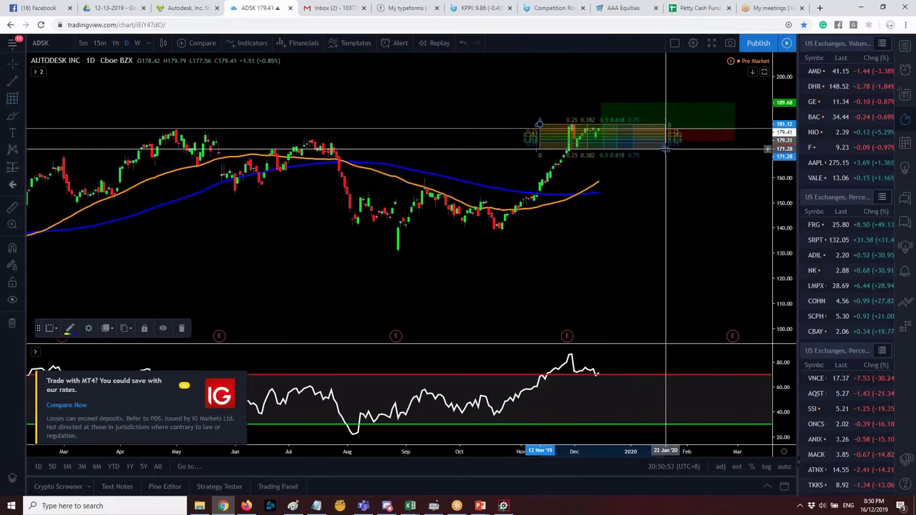
Hide the Gann Box's labels and background fills, and keep only levels 0 and 1 for both price and time.
double_click(541, 138)
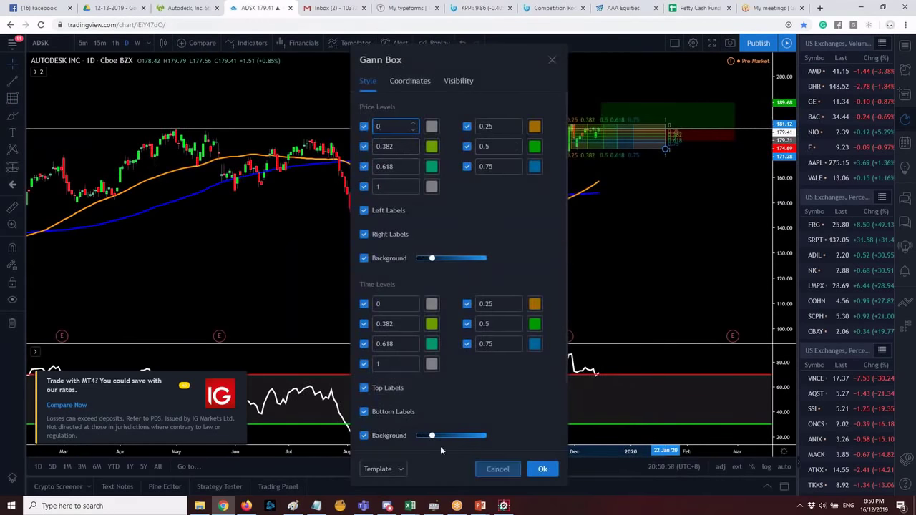
left_click_drag(431, 435, 383, 431)
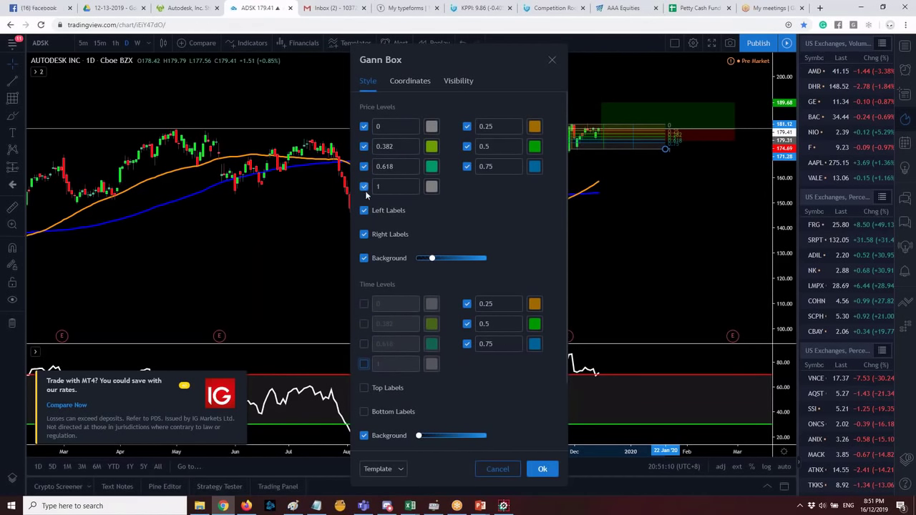
left_click_drag(463, 259, 356, 264)
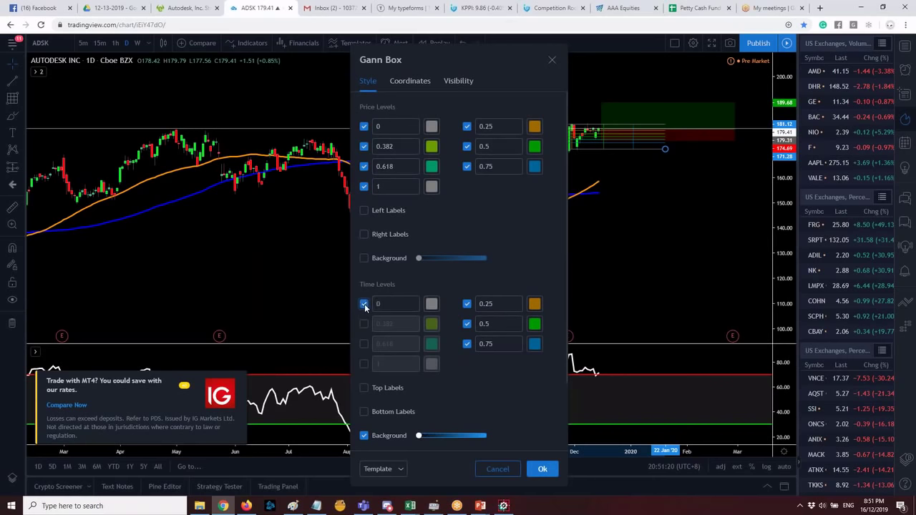
left_click(365, 365)
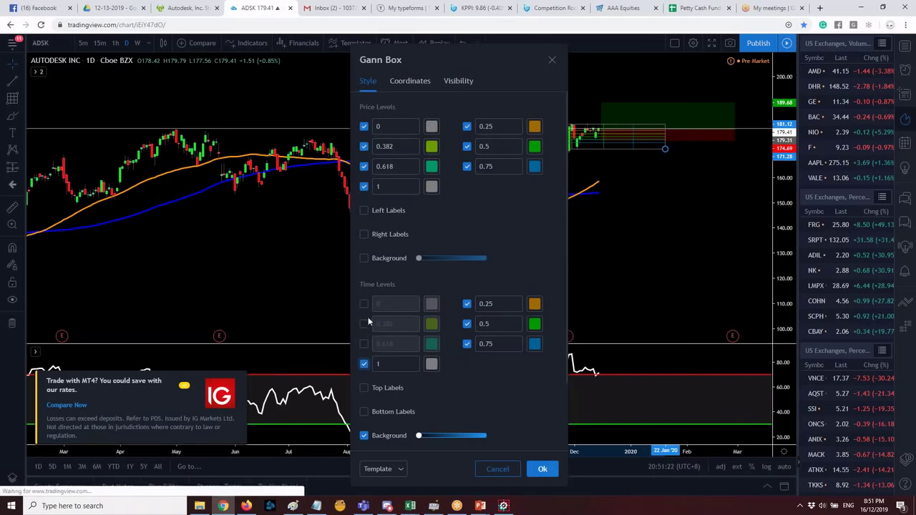
left_click(363, 304)
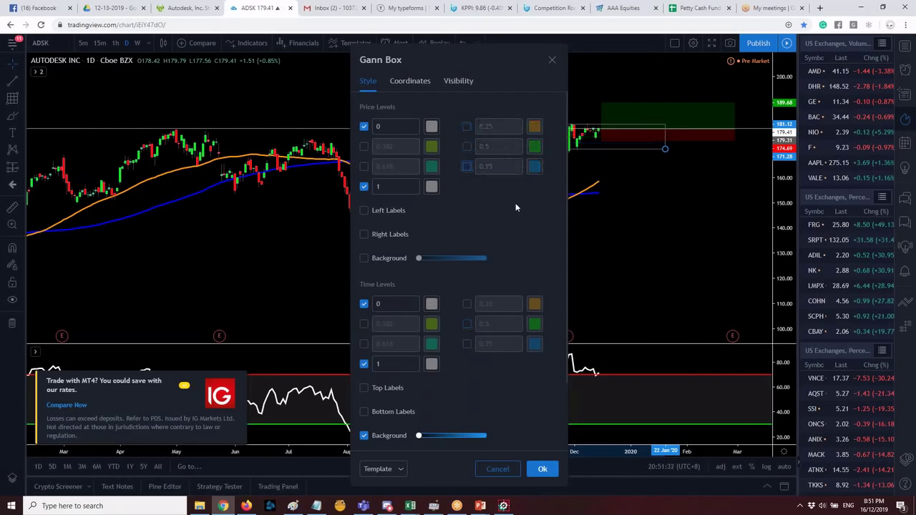
Show the Gann Box's 0.5 price level in white and apply the settings.
left_click(468, 146)
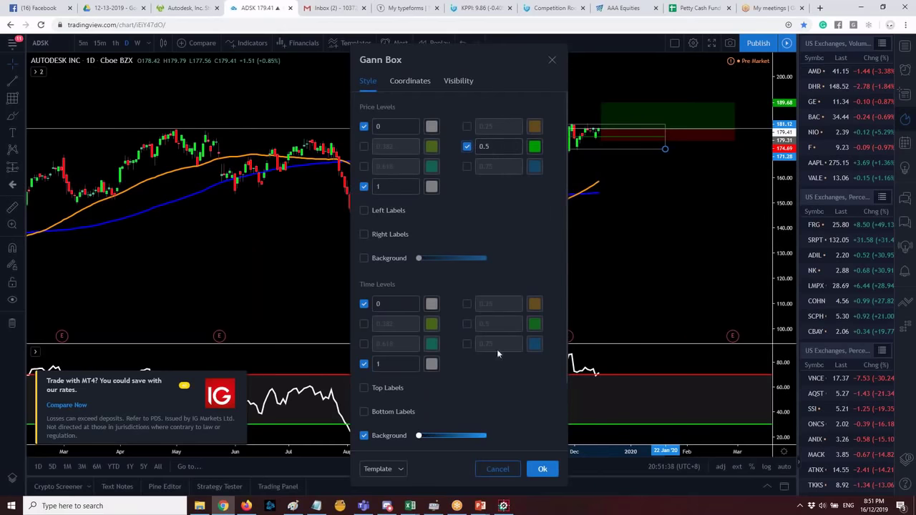
left_click(536, 147)
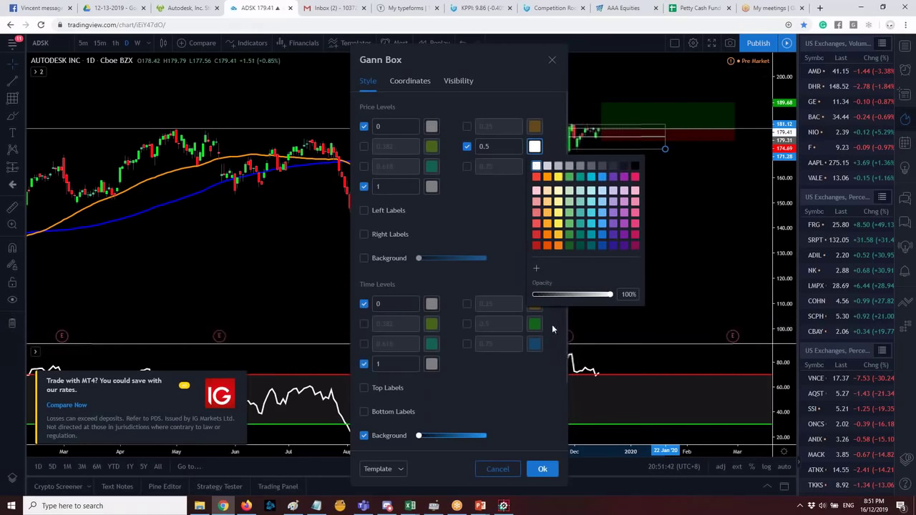
left_click(522, 406)
left_click(542, 469)
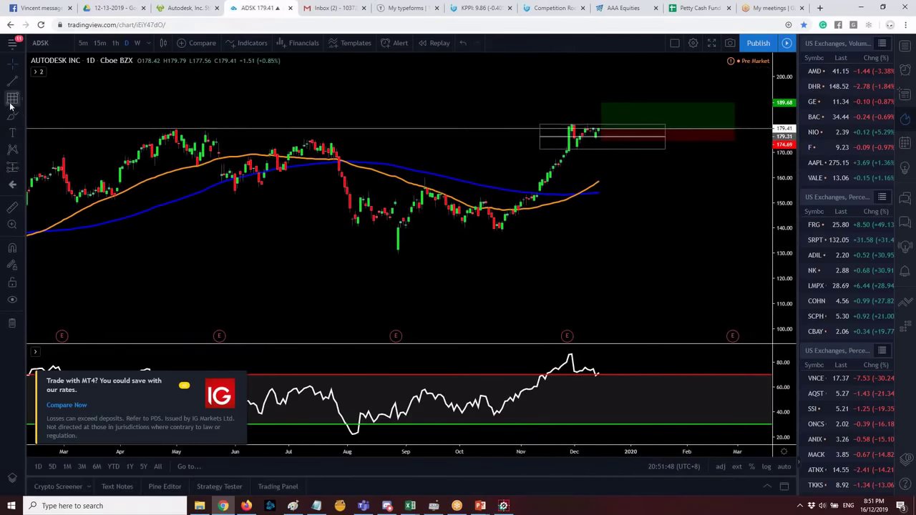
Clone the Gann Box and stack the copy directly above the original, with its lower edge at 181.12.
left_click(542, 141)
right_click(542, 142)
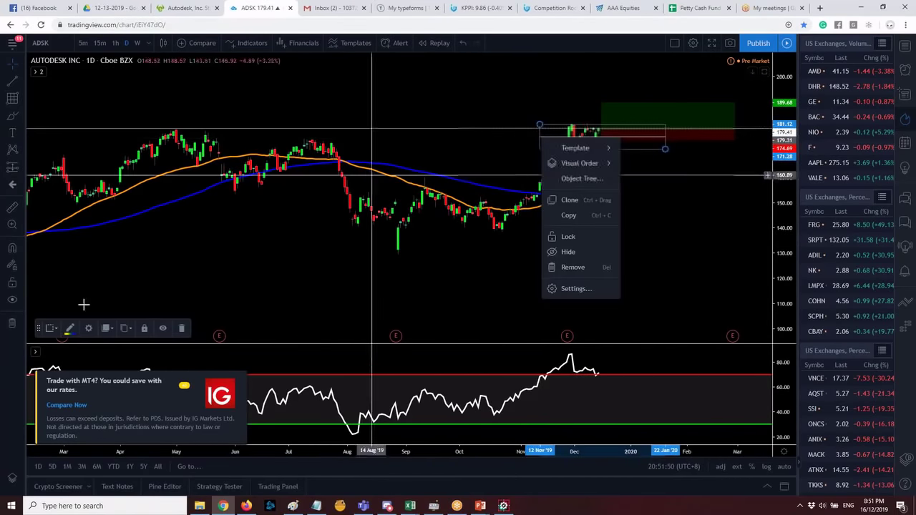
left_click(121, 333)
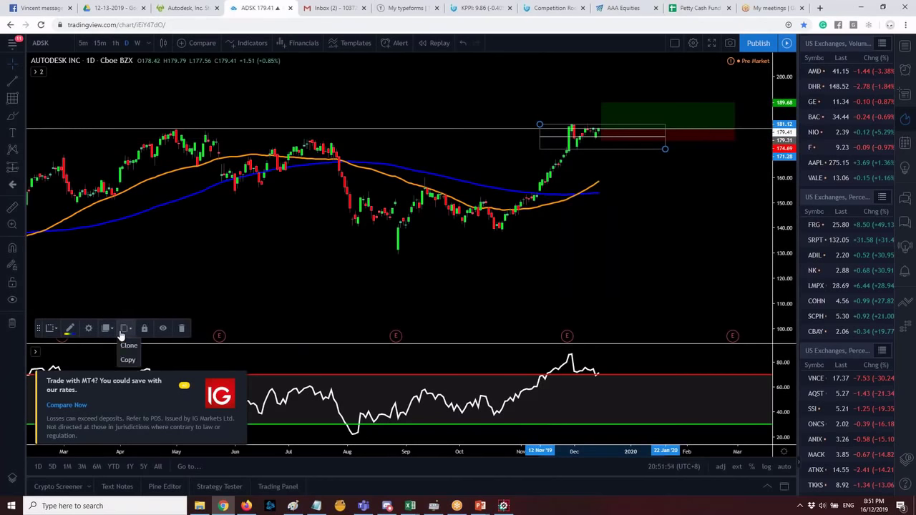
left_click(129, 345)
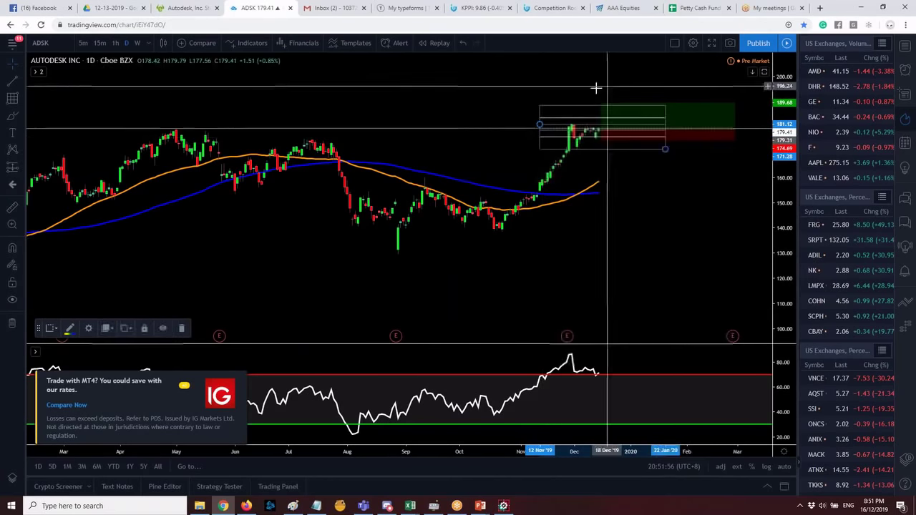
mouse_move(556, 108)
left_mouse_down()
mouse_move(515, 82)
mouse_move(562, 94)
mouse_move(541, 98)
left_mouse_up()
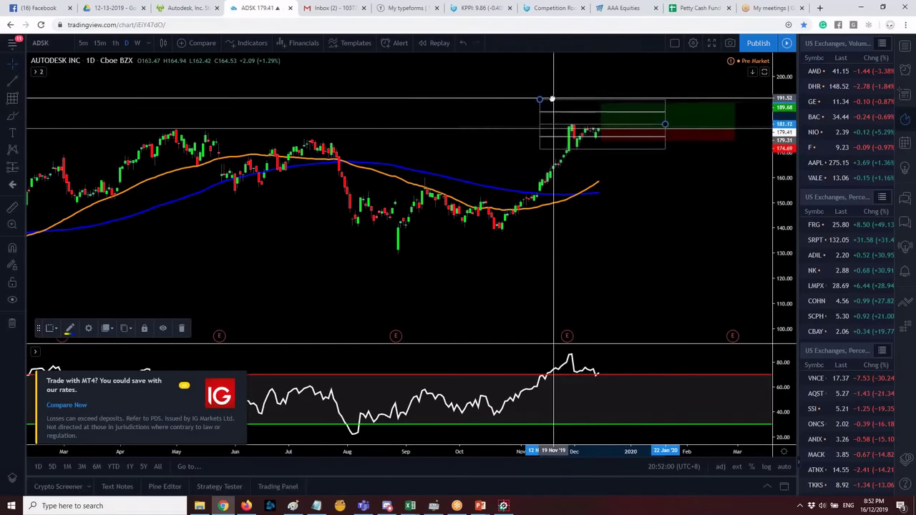
left_click(454, 103)
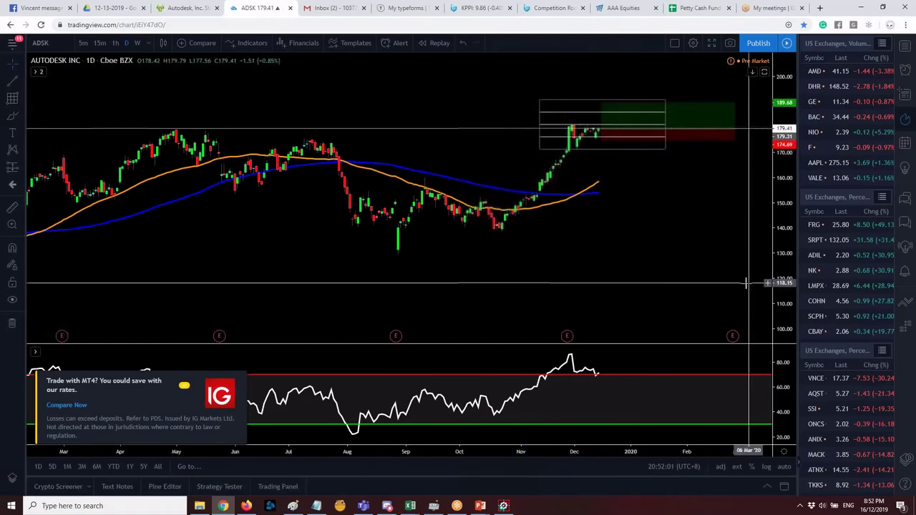
Raise the long position's target to 190.95, level with the upper edge of the cloned Gann Box.
left_click(22, 167)
left_click(730, 133)
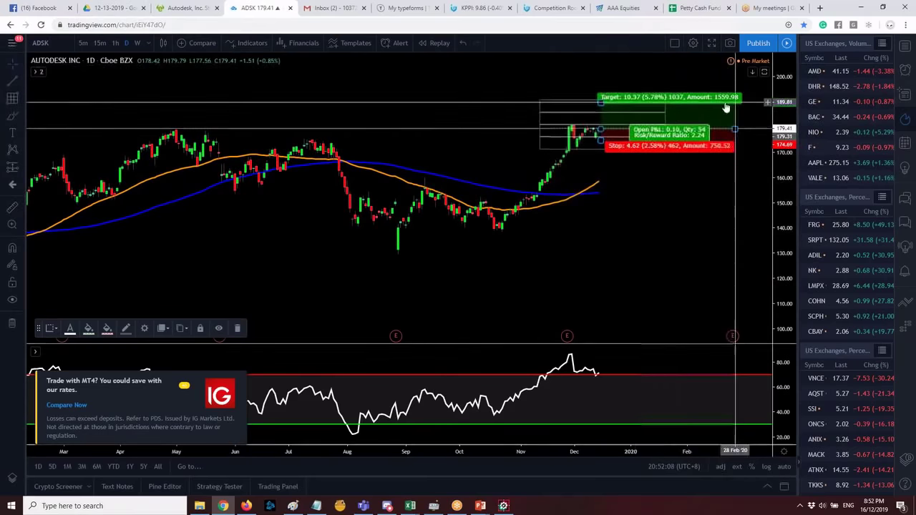
left_click_drag(599, 102, 603, 100)
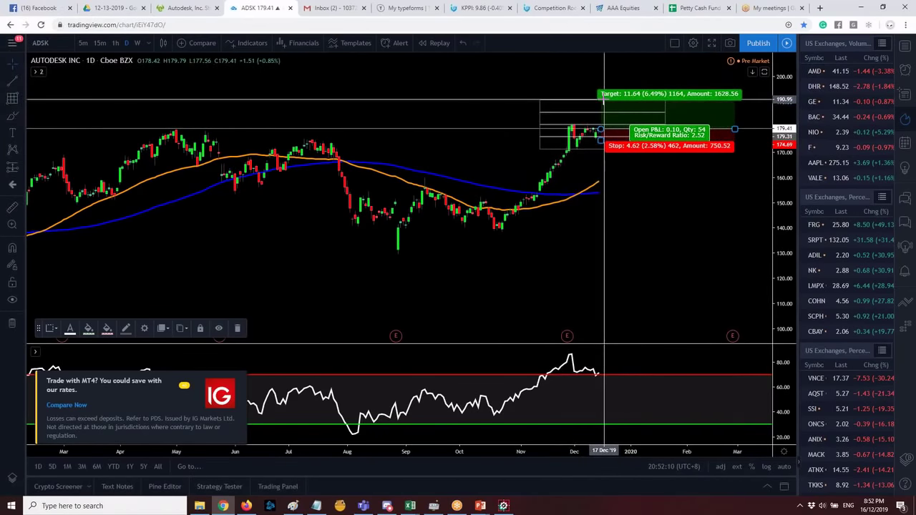
left_click(425, 100)
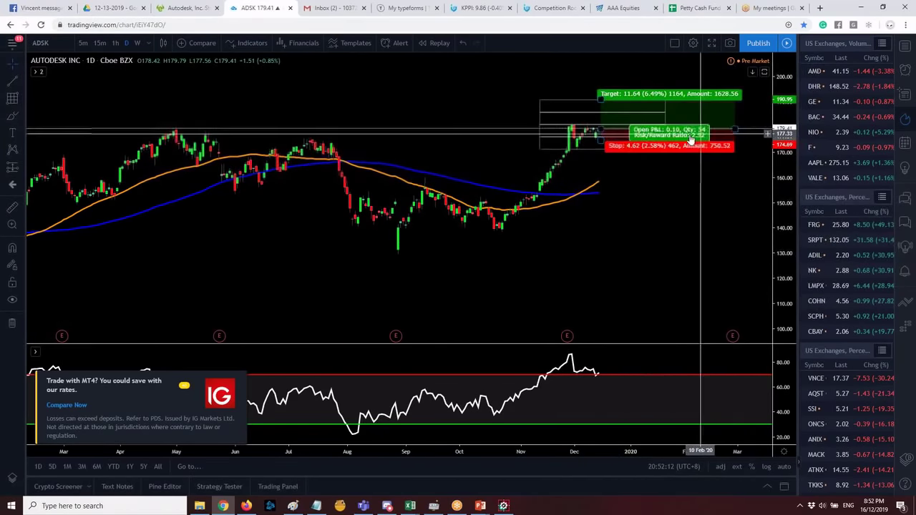
Tighten the long position's stop to 175.07, just below the original Gann Box's midline.
scroll(634, 180, "up", 10)
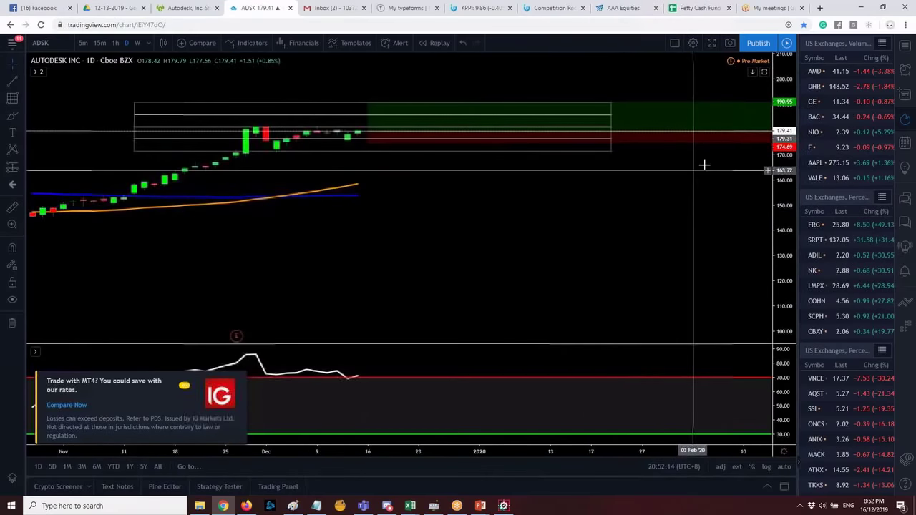
scroll(704, 164, "down", 4)
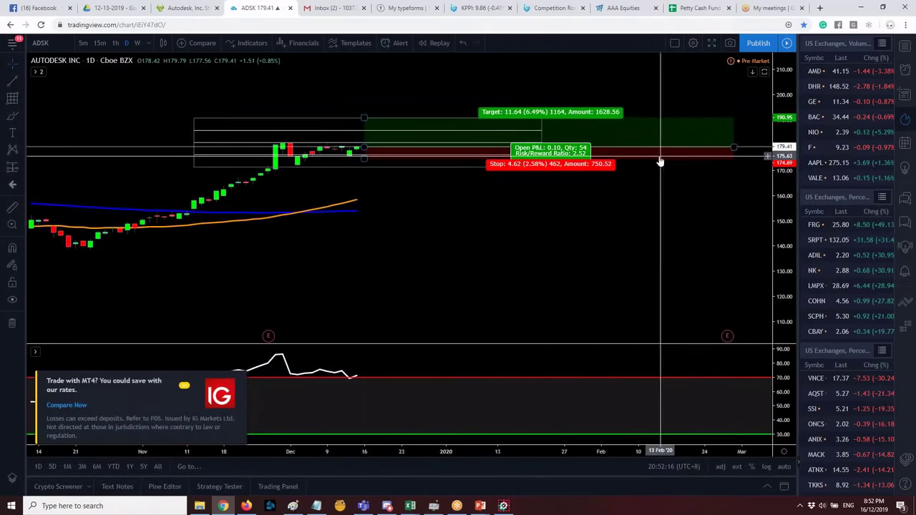
left_click(365, 164)
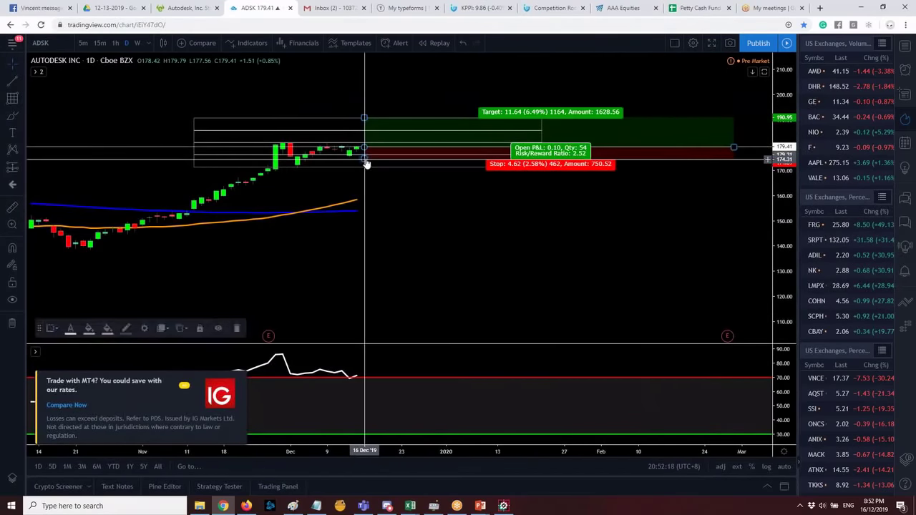
left_click_drag(365, 164, 365, 158)
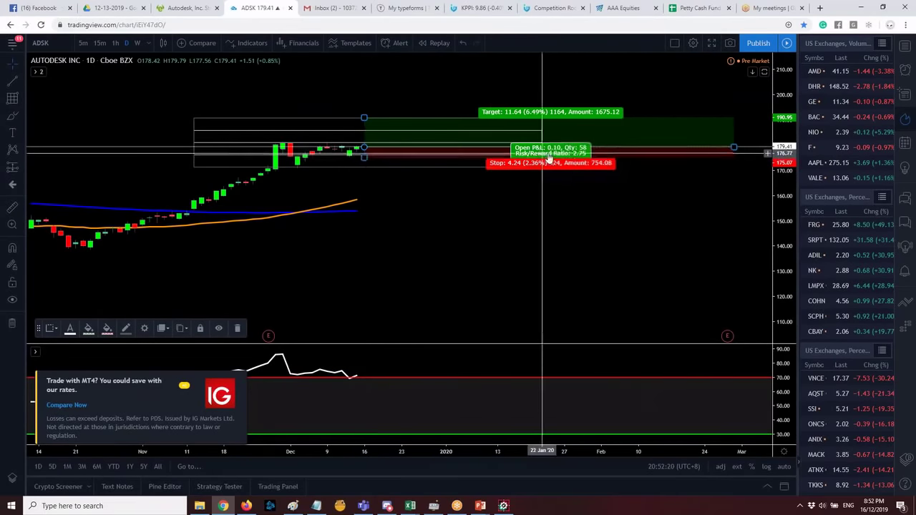
left_click(715, 215)
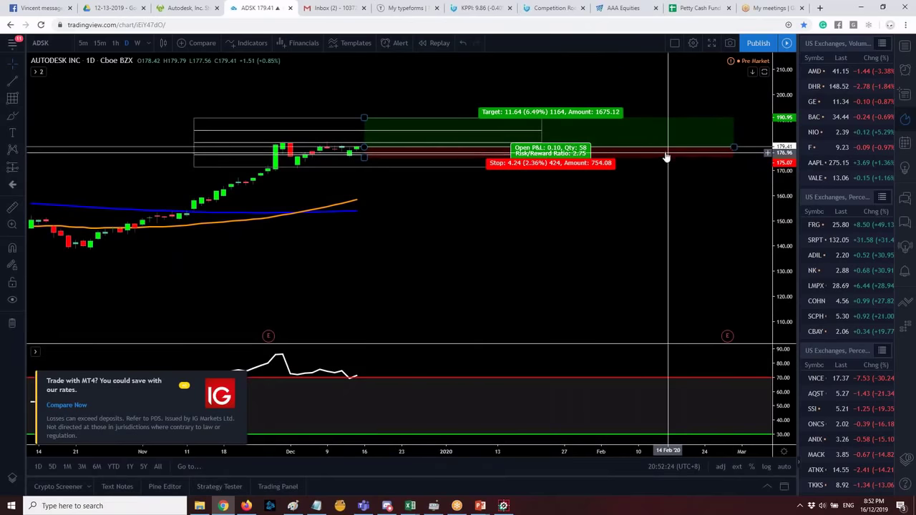
Raise the long position's target to 192.46, slightly above the cloned Gann Box.
scroll(665, 156, "down", 5)
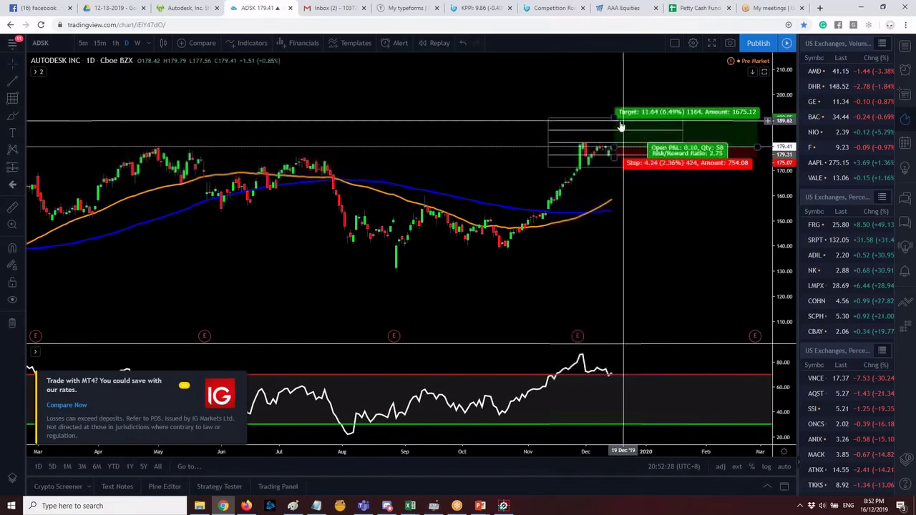
left_click_drag(621, 126, 614, 111)
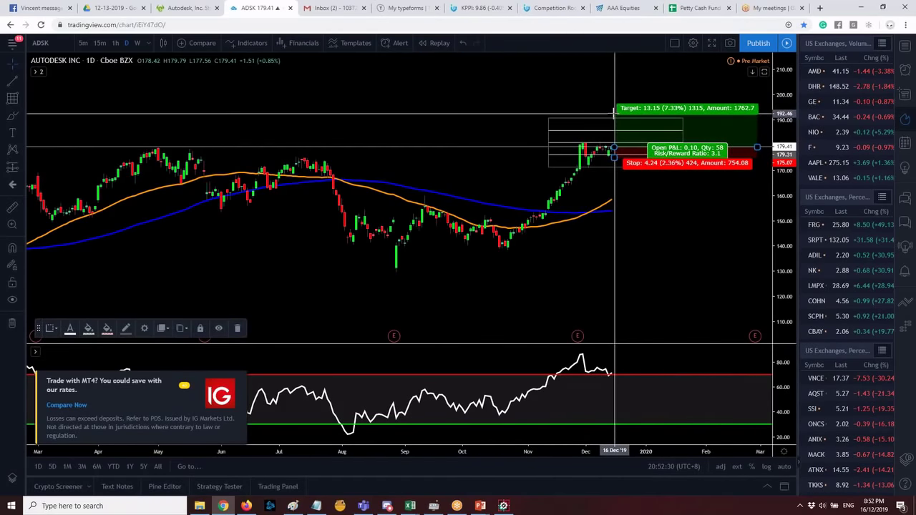
left_click(496, 107)
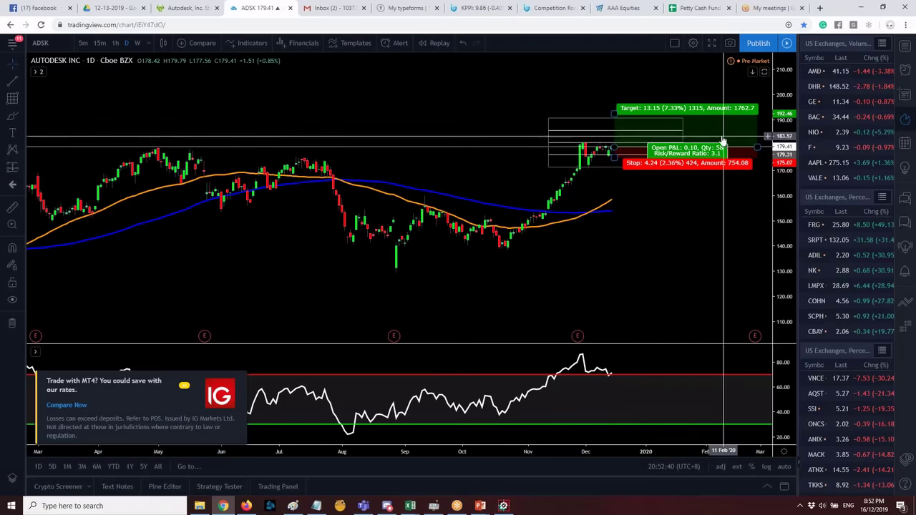
Extend the long position's target to about 21.66 (12.08%) above the entry price.
scroll(655, 157, "down", 2)
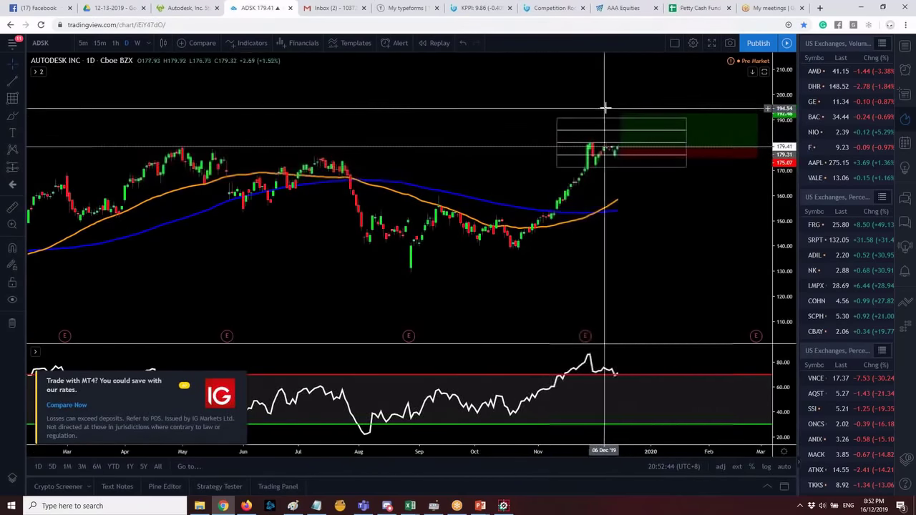
mouse_move(623, 117)
left_mouse_down()
mouse_move(605, 84)
mouse_move(587, 80)
mouse_move(532, 105)
mouse_move(529, 94)
mouse_move(603, 101)
mouse_move(617, 84)
mouse_move(607, 98)
mouse_move(587, 85)
mouse_move(623, 98)
left_mouse_up()
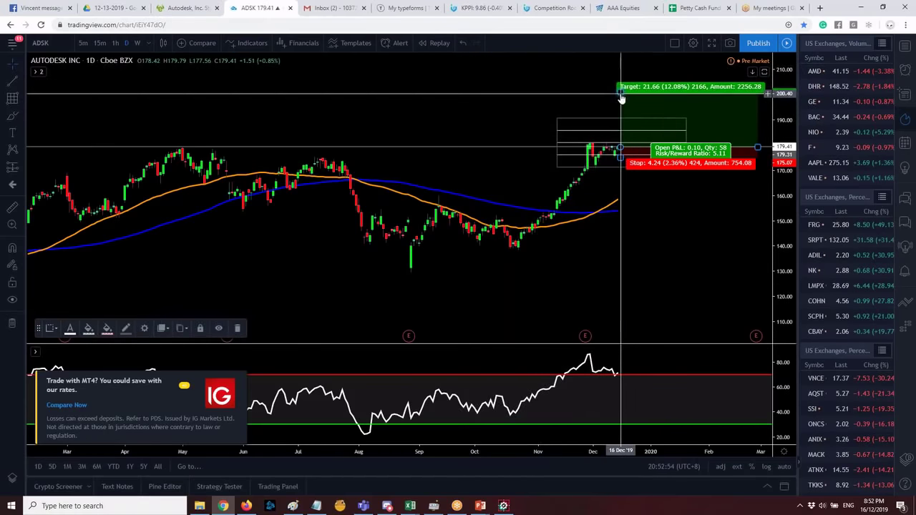
Delete the long position, the cloned Gann Box and the original Gann Box from the Autodesk chart.
scroll(607, 205, "up", 4)
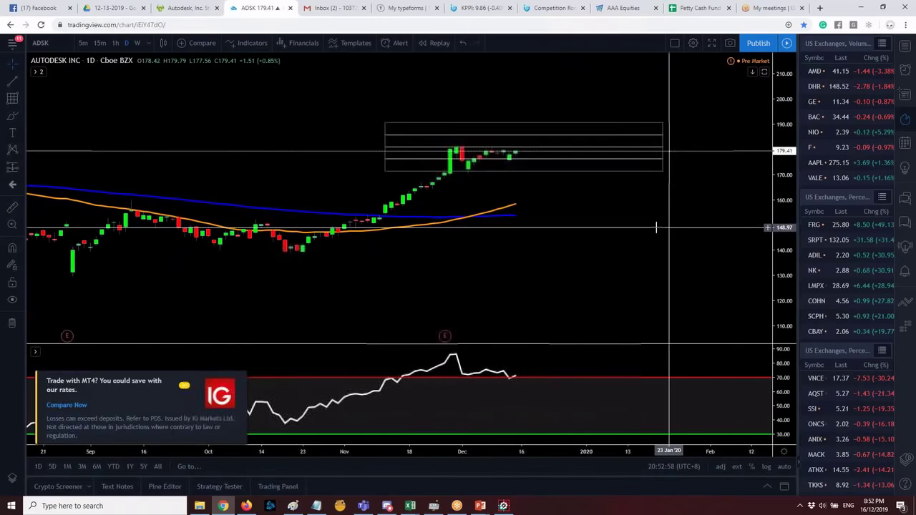
left_click(622, 128)
mouse_move(622, 129)
left_mouse_down()
mouse_move(675, 272)
mouse_move(707, 267)
mouse_move(598, 245)
left_mouse_up()
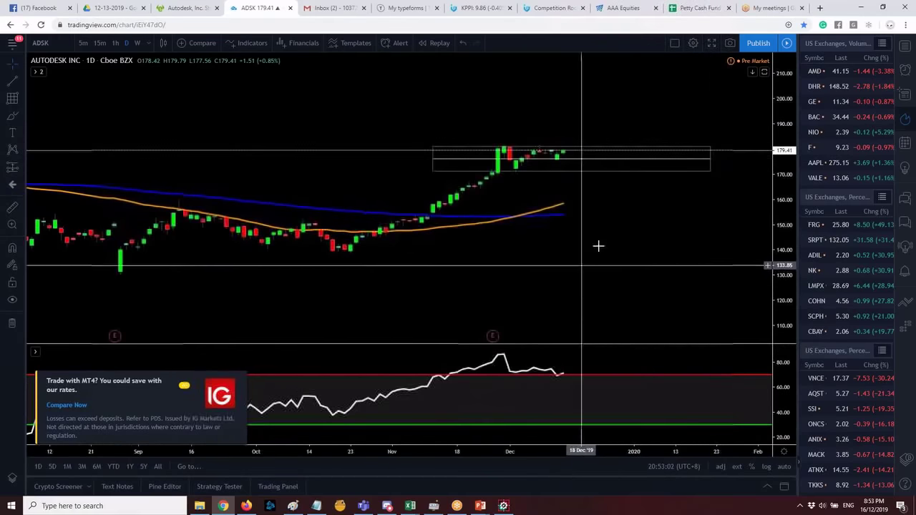
left_click(644, 171)
key("Delete")
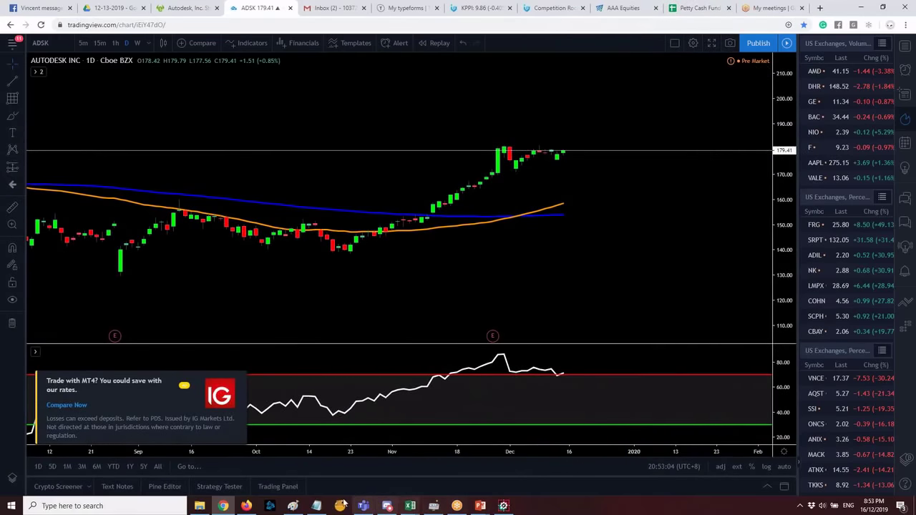
Switch to the untitled Notepad note and add "Trade Idea" and "Trade Setup" headings below the bit.ly link, separated by a blank line.
left_click(316, 505)
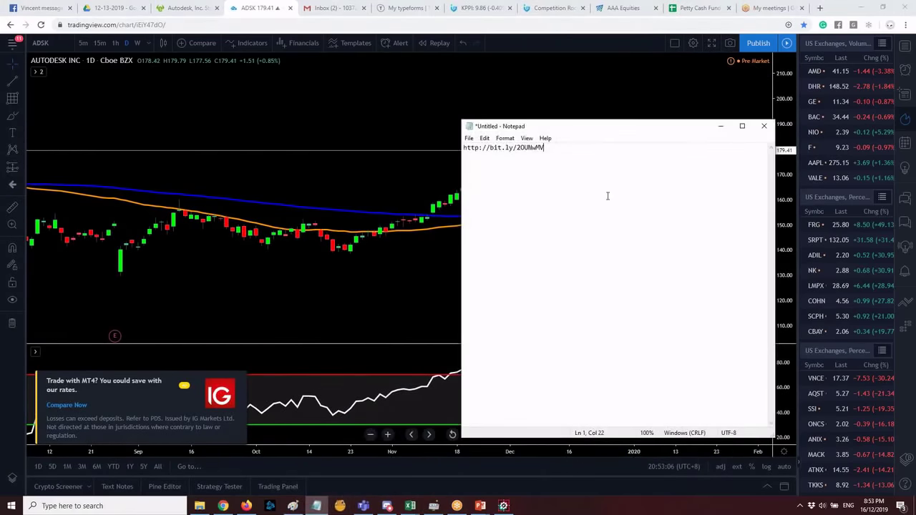
key("ctrl+a")
left_click_drag(622, 133, 624, 135)
left_click(614, 170)
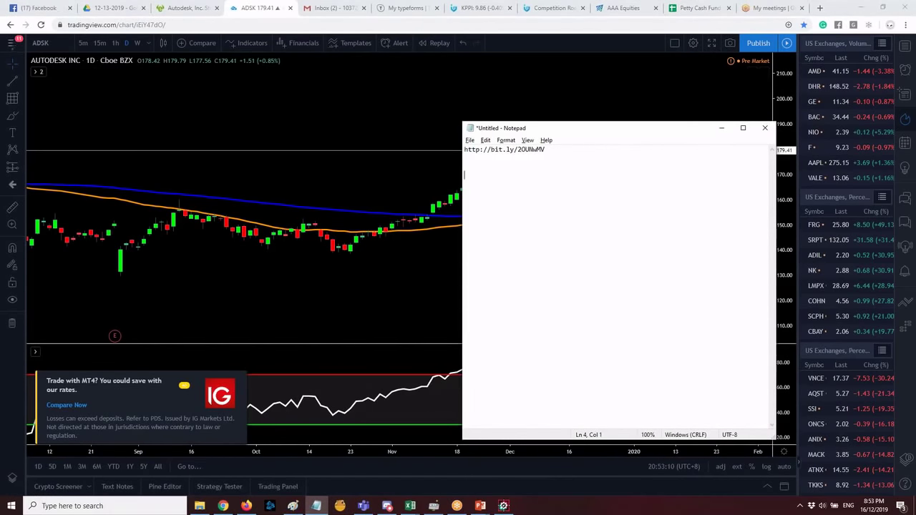
type("Trade Idea")
key("Return")
key("Return")
type("Trade Setup")
left_click(608, 200)
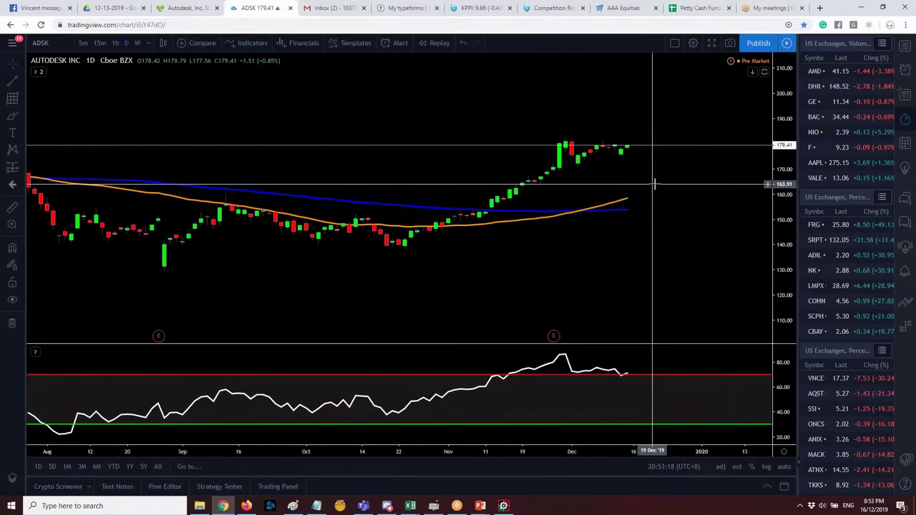
Complete the heading as "Trade Setup:" and add "Momentum Trade" beneath it with the bullet "- Type 2 Box" in the Notepad note.
key("alt+Tab")
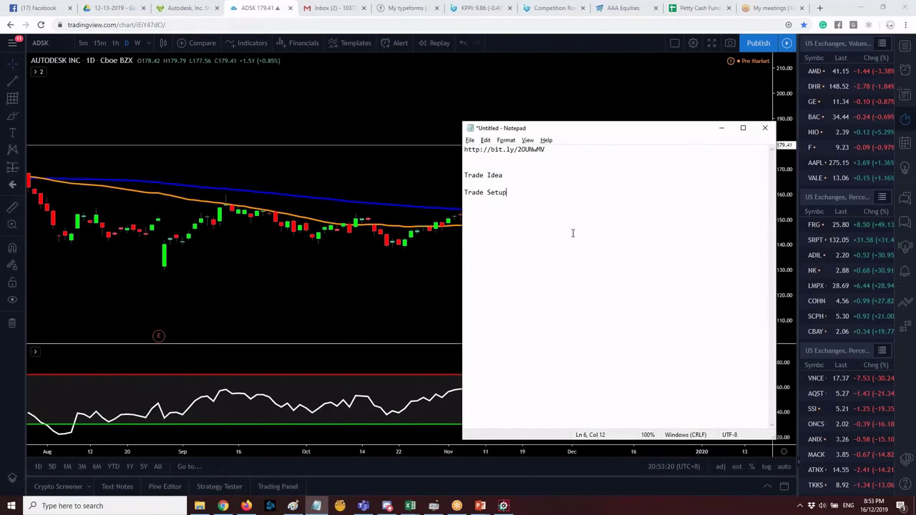
key("alt+Tab")
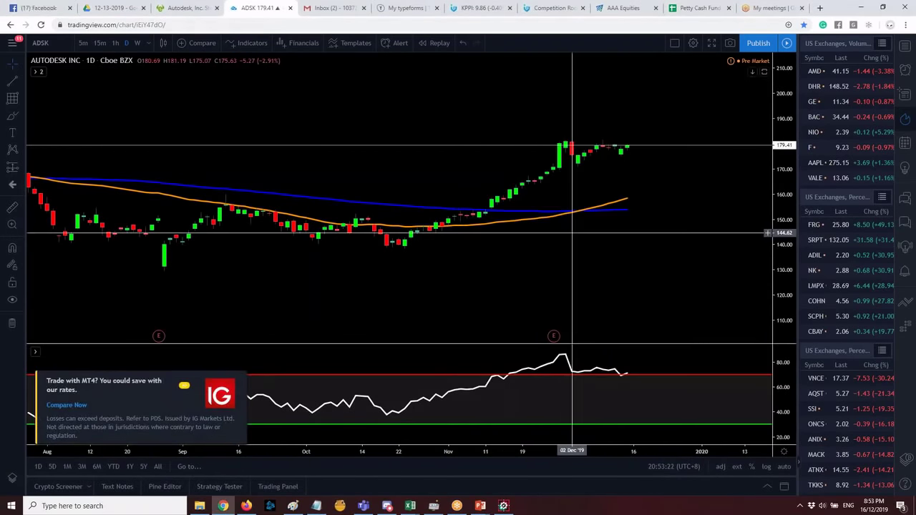
key("alt+Tab")
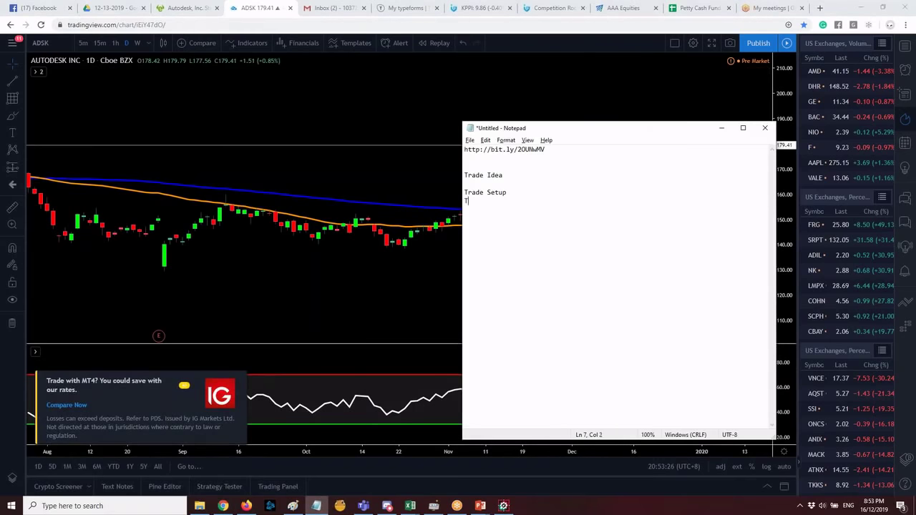
type(": ")
type("Mom")
type("entum Trade ")
type("-")
key("Return")
type("-")
key("Return")
key("Up")
key("Up")
type("Type 2")
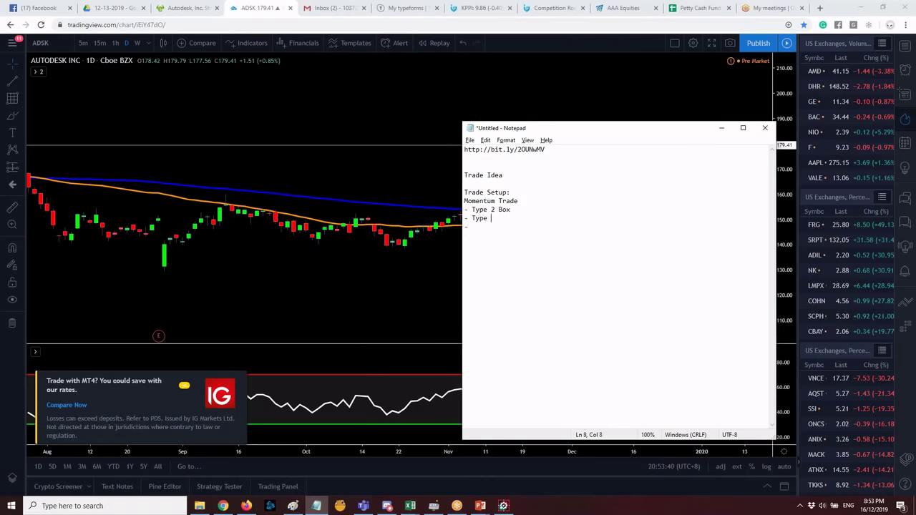
Check the wider Autodesk price history on TradingView and add the bullet "- Type 2 Fib" to the Notepad list.
key("alt+Tab")
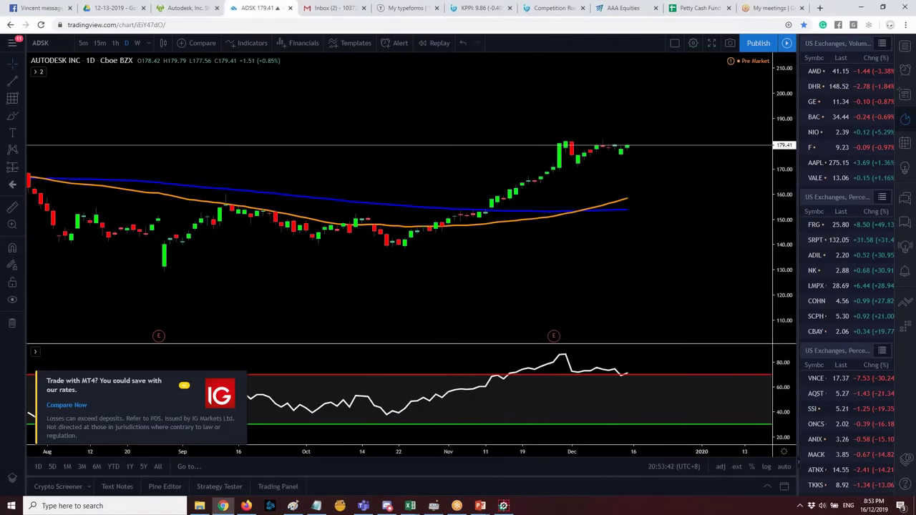
scroll(578, 164, "down", 5)
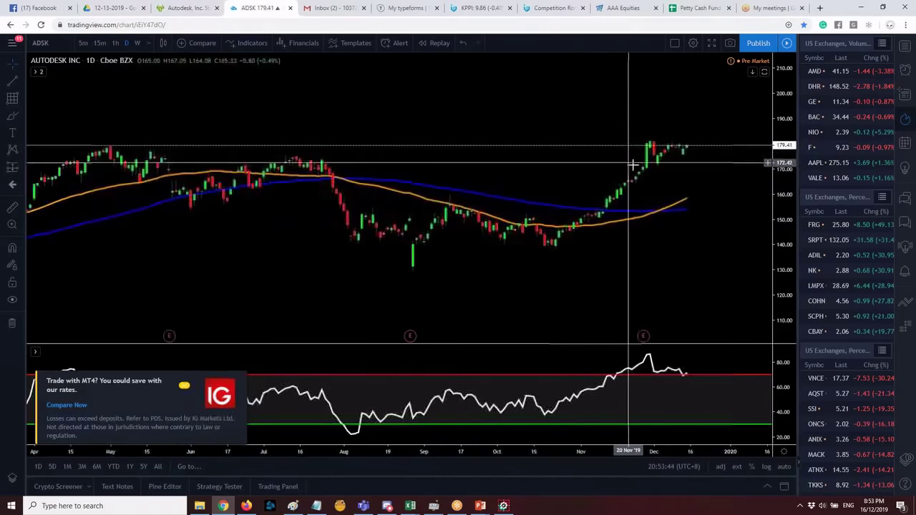
key("alt+Tab")
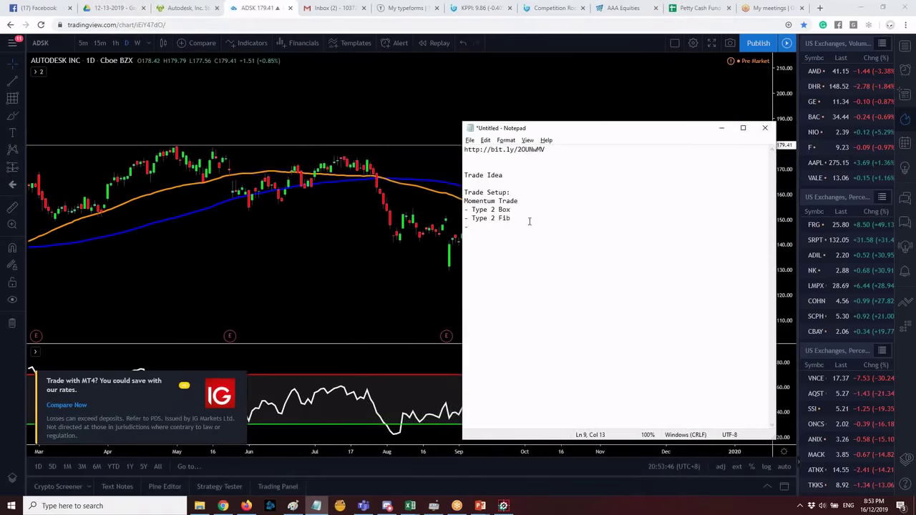
Check the ADSK chart on eToro and add the bullets "- AOTS +" and "- ATH Boss Breakout" to the Notepad list.
key("alt+Tab")
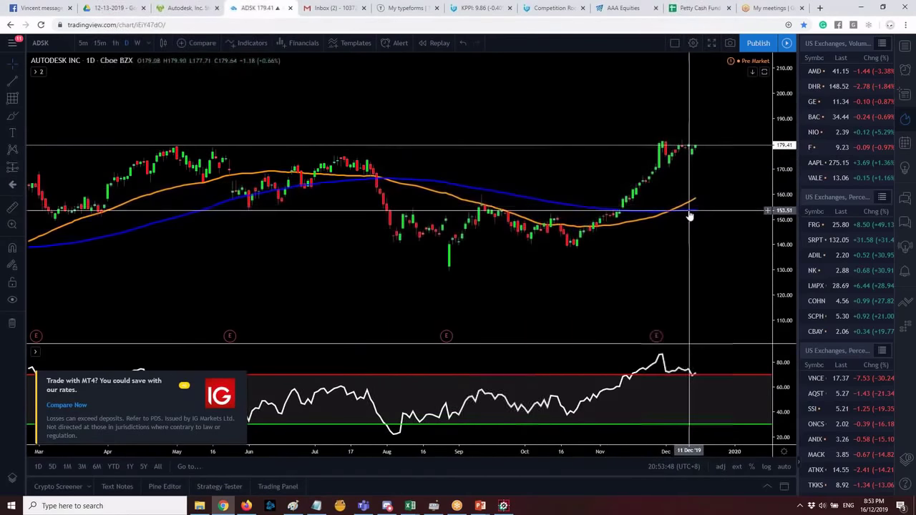
left_click(207, 6)
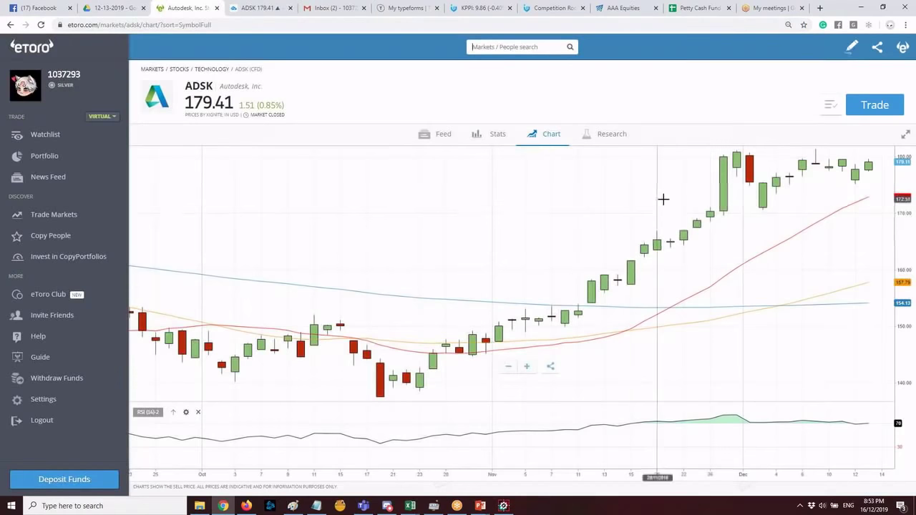
scroll(734, 262, "down", 3)
key("alt+Tab")
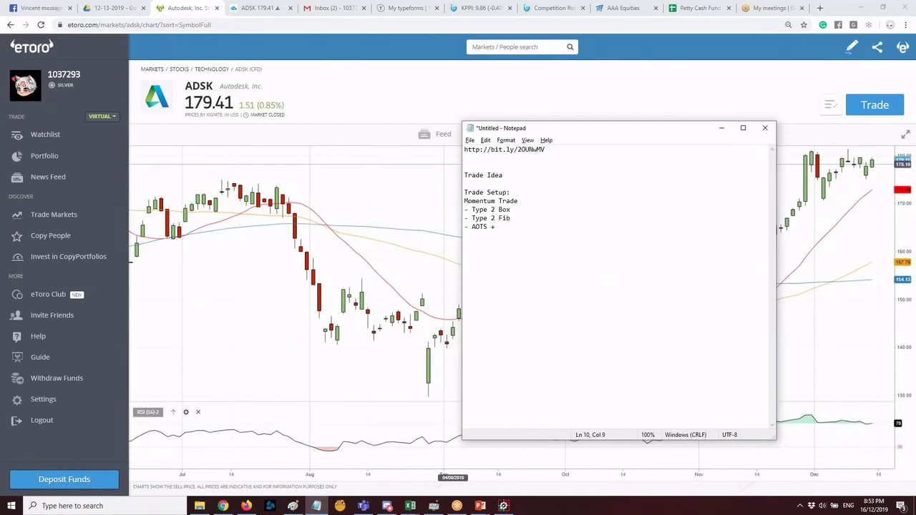
key("Return")
type("- ATH Boss Breakout")
Review the ADSK price history and RSI on eToro, and add the bullet "- RSI Zone 4" to the Notepad list.
key("alt+Tab")
scroll(601, 170, "up", 5)
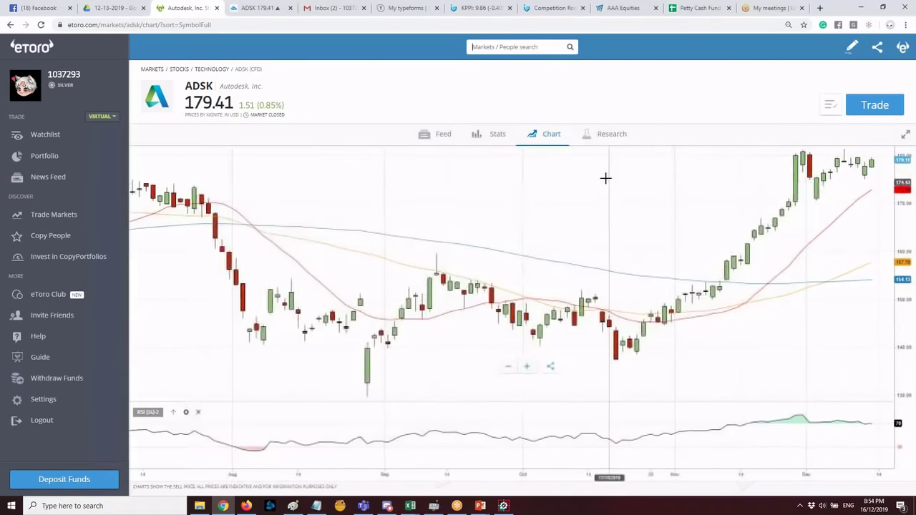
scroll(617, 172, "down", 5)
scroll(652, 164, "up", 4)
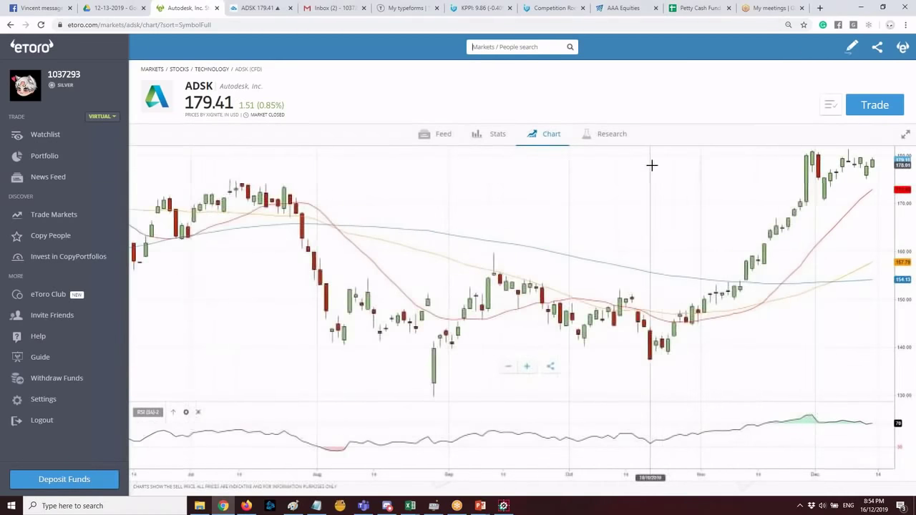
scroll(665, 167, "down", 3)
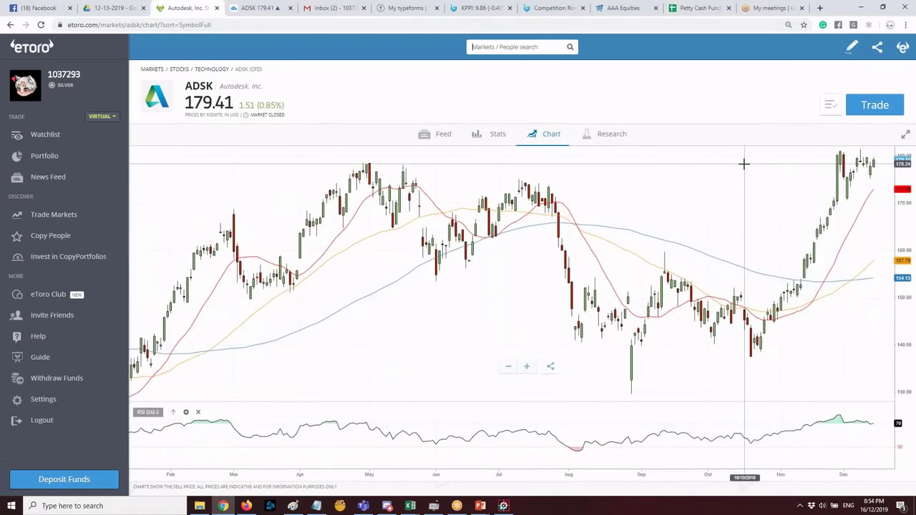
key("alt+Tab")
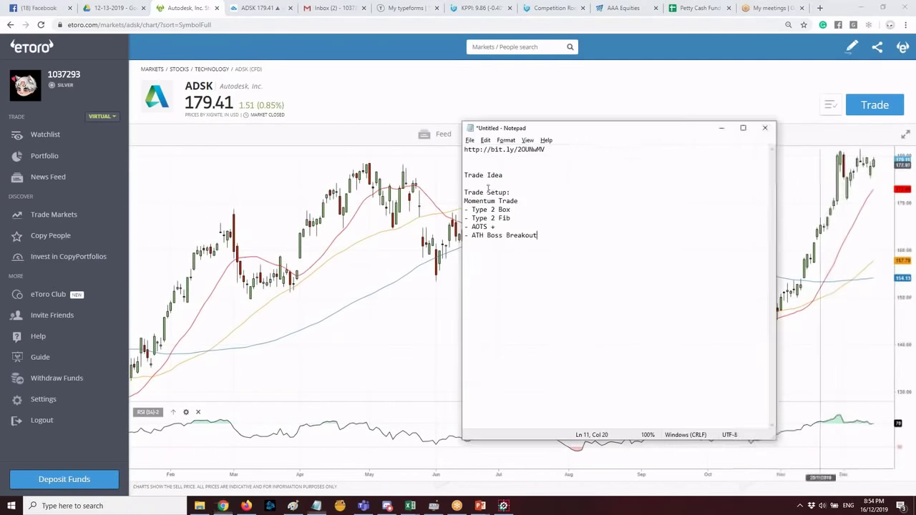
key("Return")
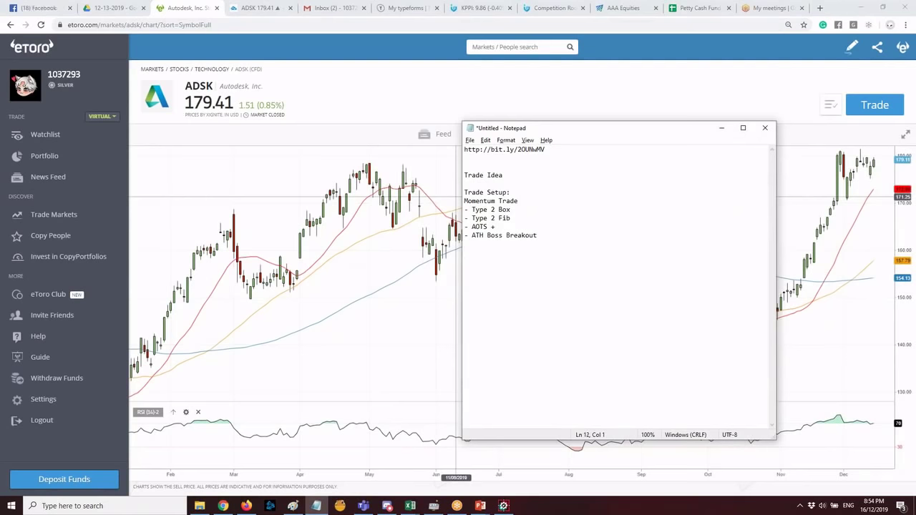
type("- RSI Z")
Insert a blank line between the "Trade Setup:" heading and the Momentum Trade list.
key("shift+Up")
key("shift+Up")
key("shift+Up")
key("shift+Up")
key("shift+Up")
key("shift+Up")
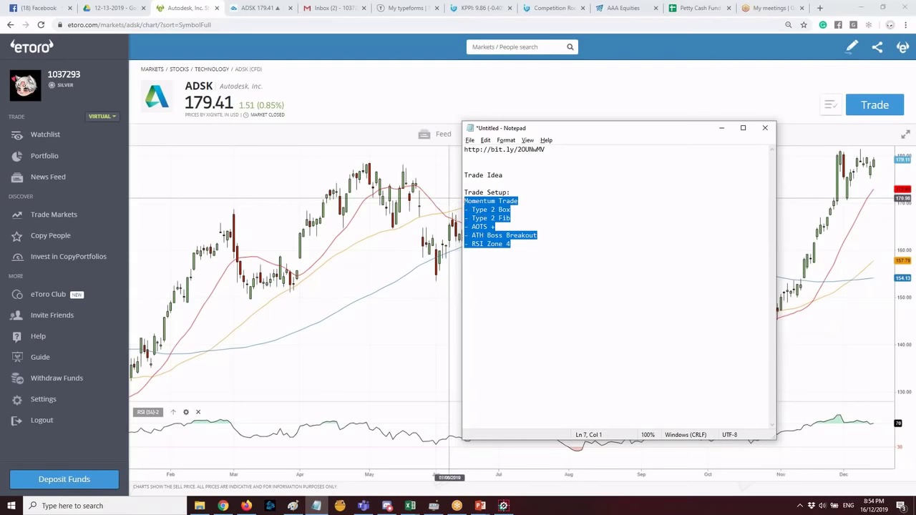
left_click(575, 188)
key("Return")
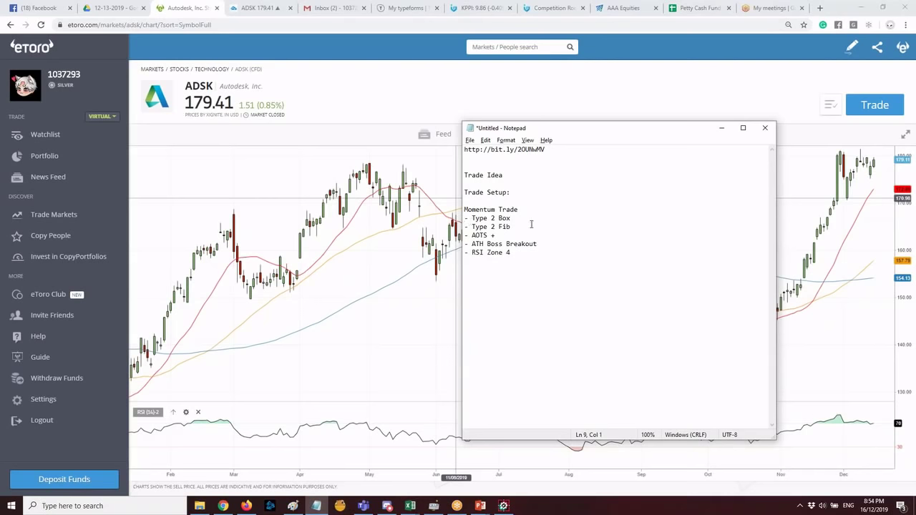
Append "- A Grade" to the Momentum Trade line above the criteria bullets.
left_click_drag(530, 224, 458, 220)
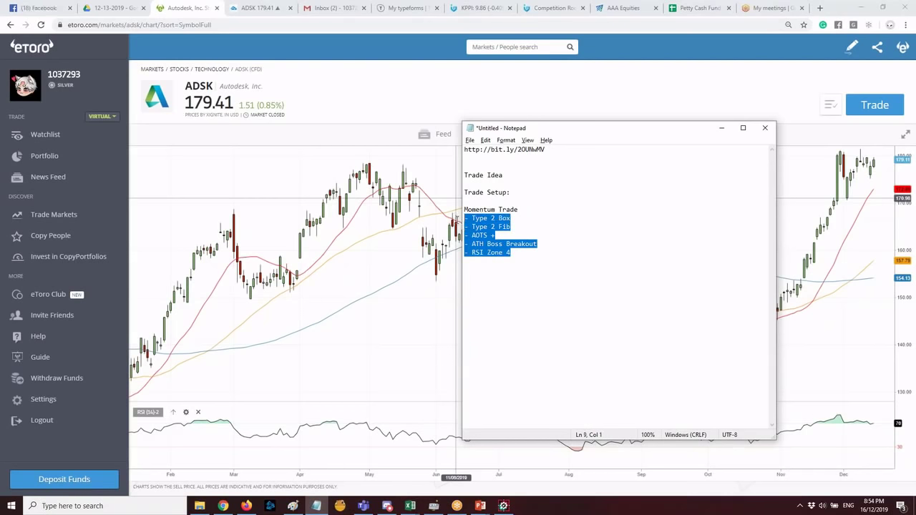
left_click(533, 221)
left_click(542, 211)
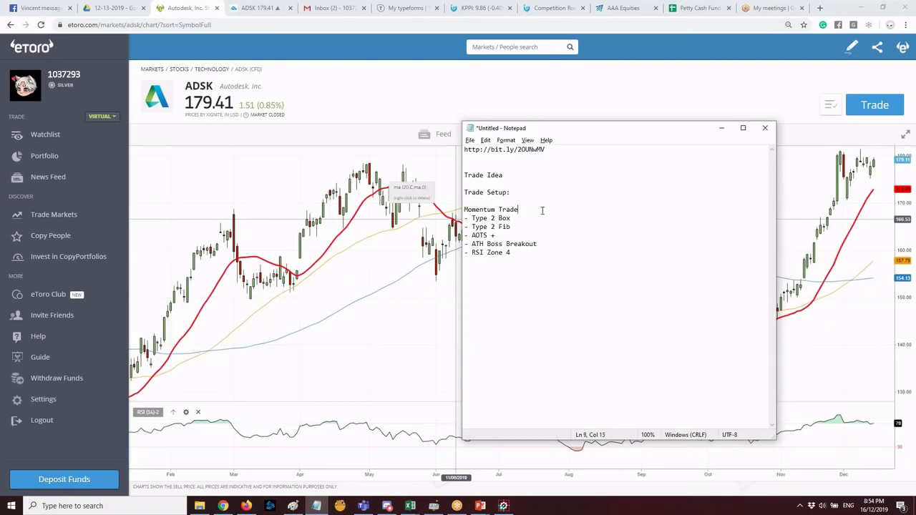
type("- A Grade")
key("BackSpace")
key("BackSpace")
Mark all five Momentum Trade criteria, from Type 2 Box to RSI Zone 4, with a leading "Y".
type("X")
key("BackSpace")
type("Y")
key("Down")
key("Home")
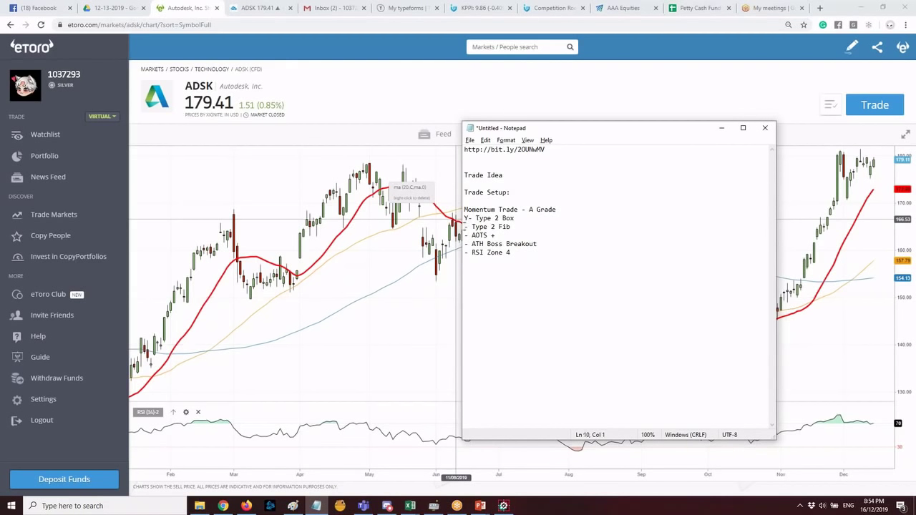
type("Y")
key("Down")
key("Home")
type("YY")
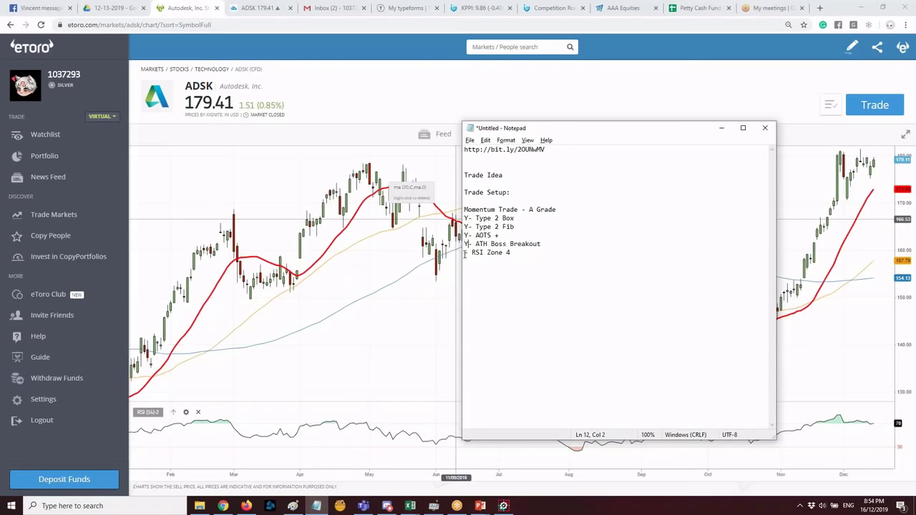
type("Y")
Review the notes from the Trade Idea heading through the last Momentum Trade criterion.
mouse_move(557, 259)
left_mouse_down()
mouse_move(518, 209)
mouse_move(584, 273)
mouse_move(463, 209)
mouse_move(566, 243)
left_mouse_up()
left_click(599, 270)
left_click(584, 273)
left_click(624, 269)
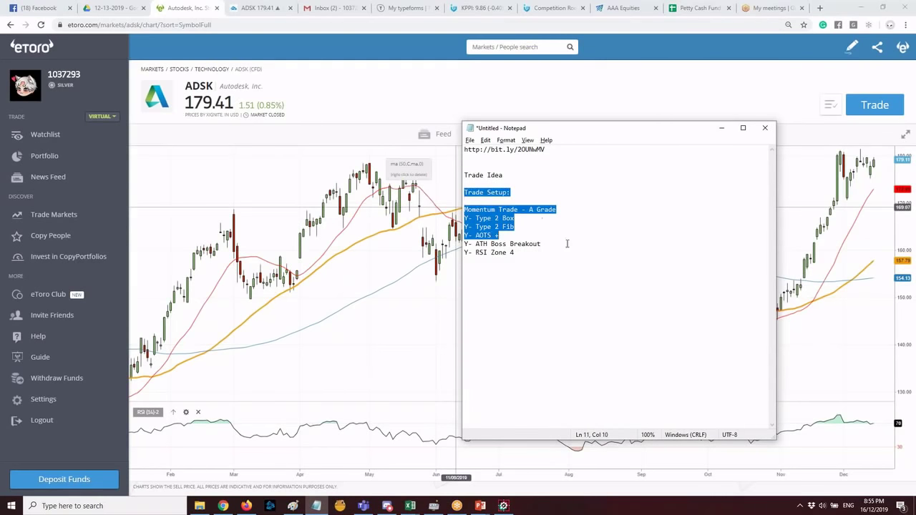
left_click(601, 310)
left_click_drag(485, 176, 547, 260)
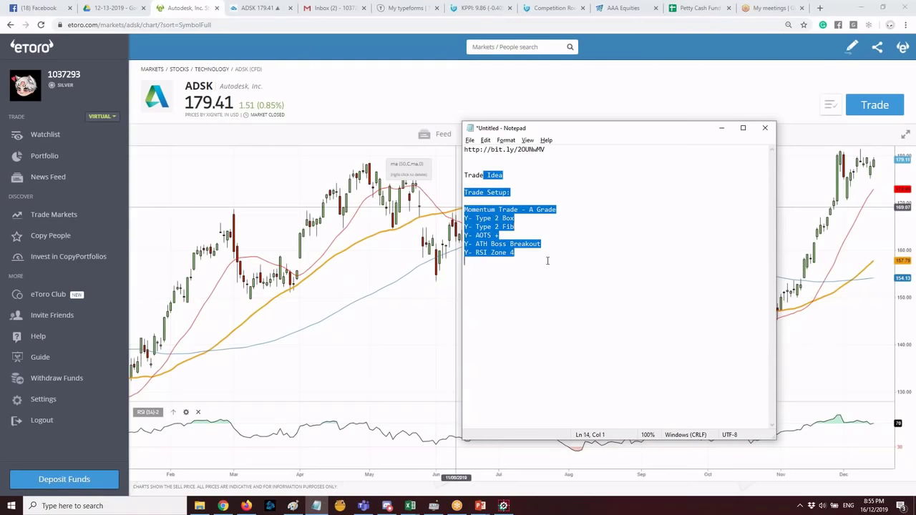
left_click(576, 276)
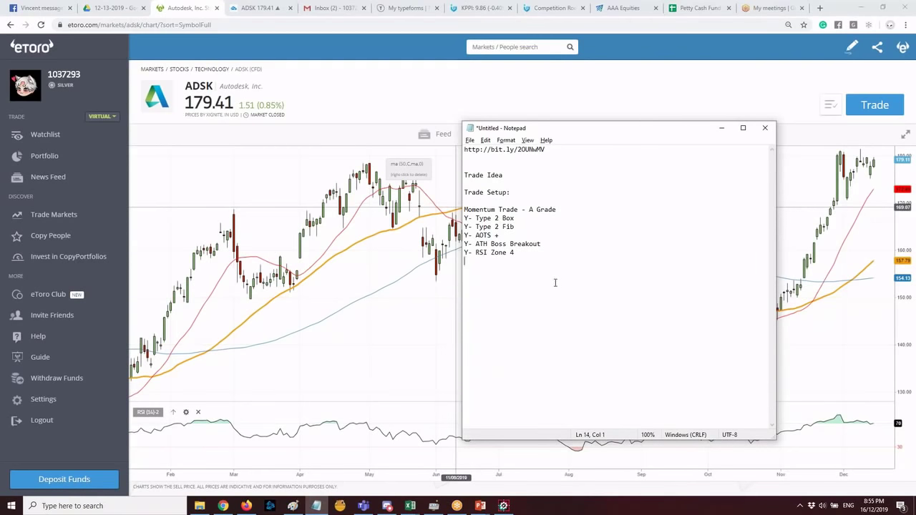
left_click_drag(531, 248, 464, 192)
Below the criteria, add "What am i feeling right now?" with the answer "- Excited. Kumain ako. Busog. I'm well rested.".
left_click(628, 363)
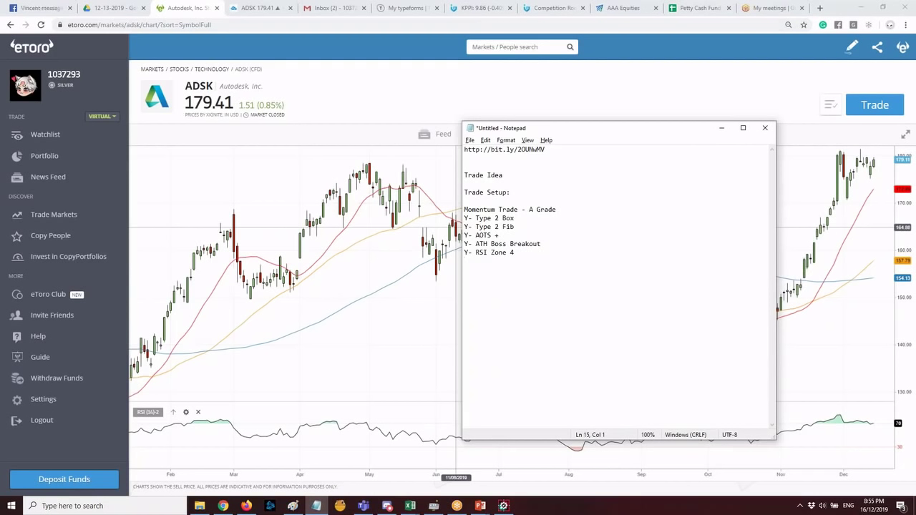
type("What am i feeling right now?")
key("Return")
type("- Excited. ")
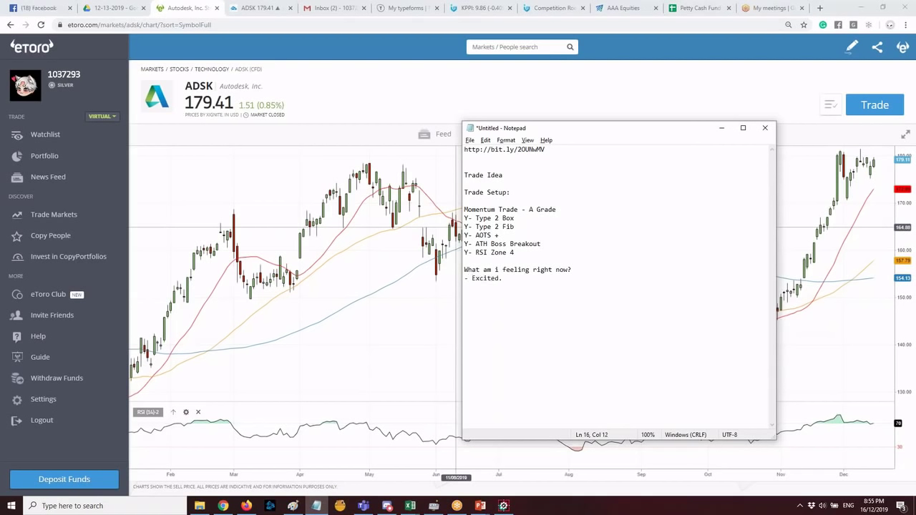
type("Kumain ako.. Busog. I'm well rested.")
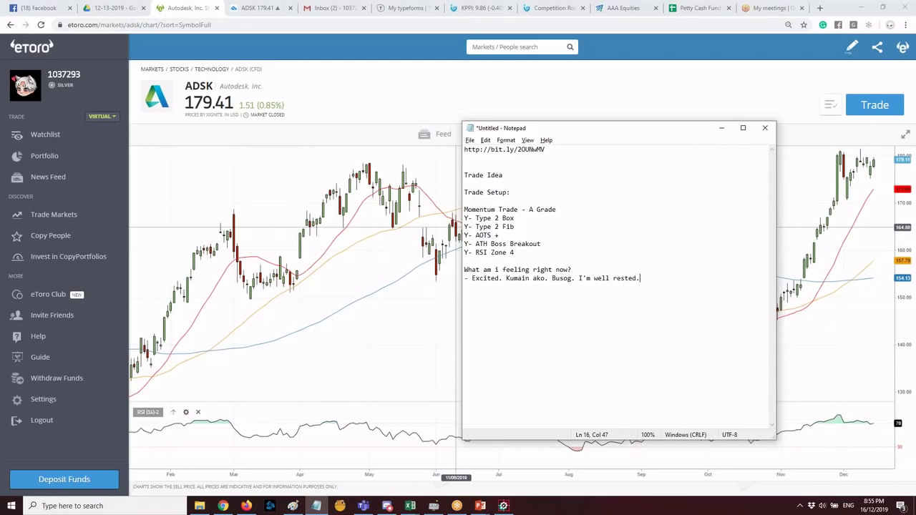
Add a "Custom Parameters" heading below the feelings answer, separated by a blank line.
key("Return")
key("Return")
type("Custom Parameters")
key("Return")
Add "- Are you well rested? (8 hours sleep)" and "- What state are you in?" as lines under Custom Parameters.
type("-")
type(" Are you wel")
type("l rested")
key("BackSpace")
key("BackSpace")
key("BackSpace")
type("et")
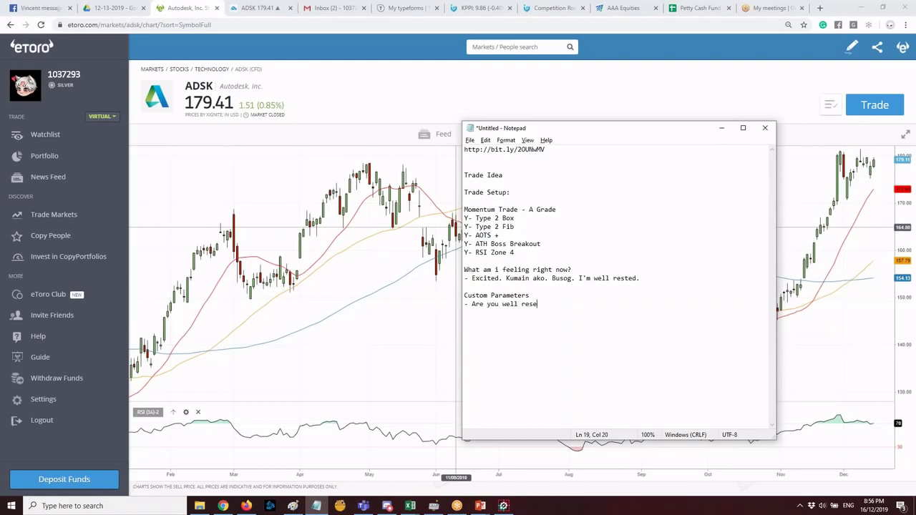
key("BackSpace")
key("BackSpace")
type("ted? (8 hours sleep)")
key("BackSpace")
type("- What state are ")
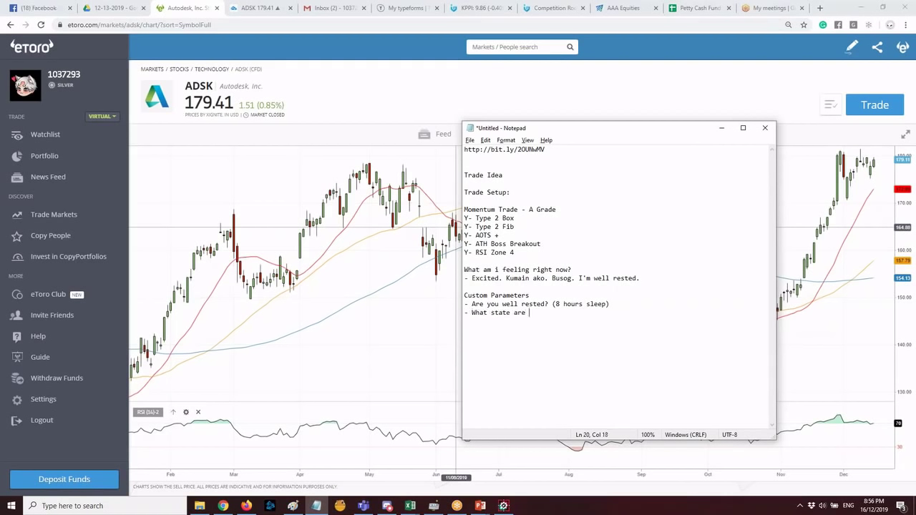
type("you in?")
Insert the line "- How much % of portfolio?" between the well-rested and state questions.
key("ctrl+Left")
key("ctrl+Left")
key("ctrl+Left")
key("Home")
key("Return")
key("Up")
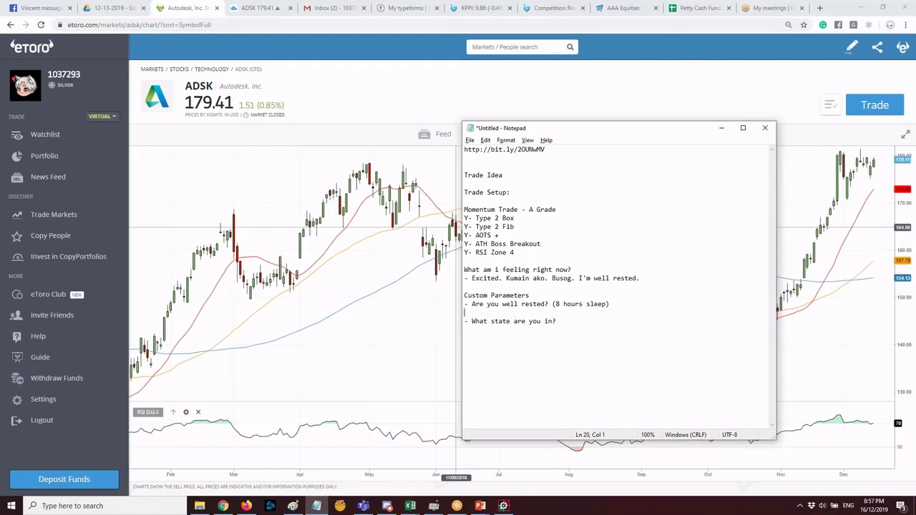
type("- How much % of portfolio?")
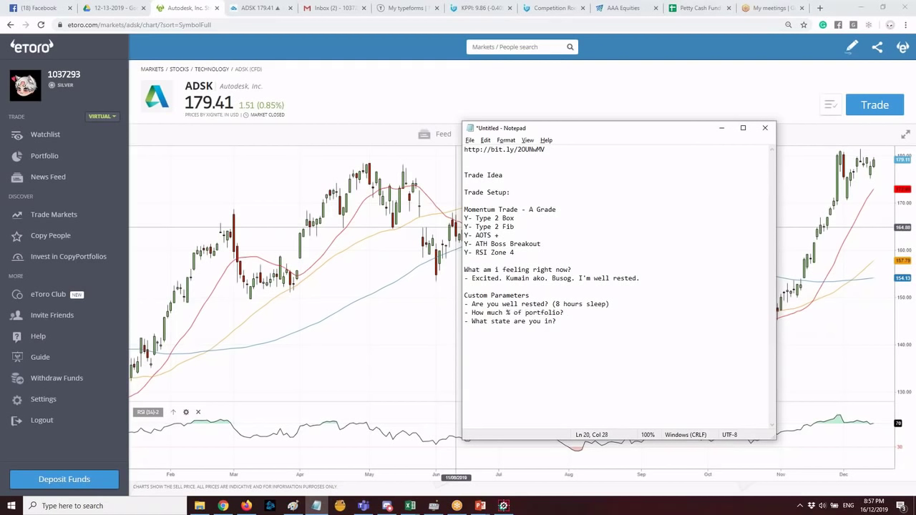
Answer the portfolio percentage question with 50%.
type(" 10%")
key("Down")
key("Up")
left_click_drag(567, 314, 572, 314)
type("5")
Start a new dash bullet on the line below "What state are you in?".
left_click(581, 342)
key("shift+Up")
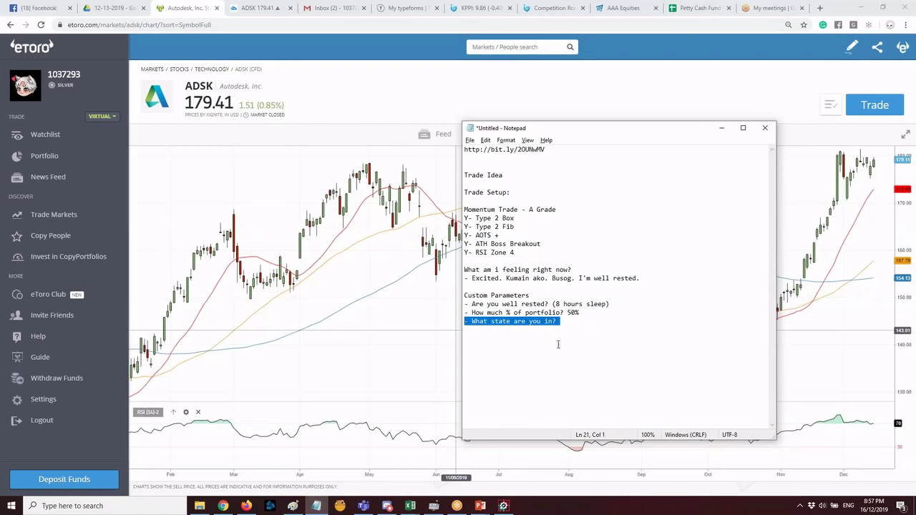
left_click(558, 345)
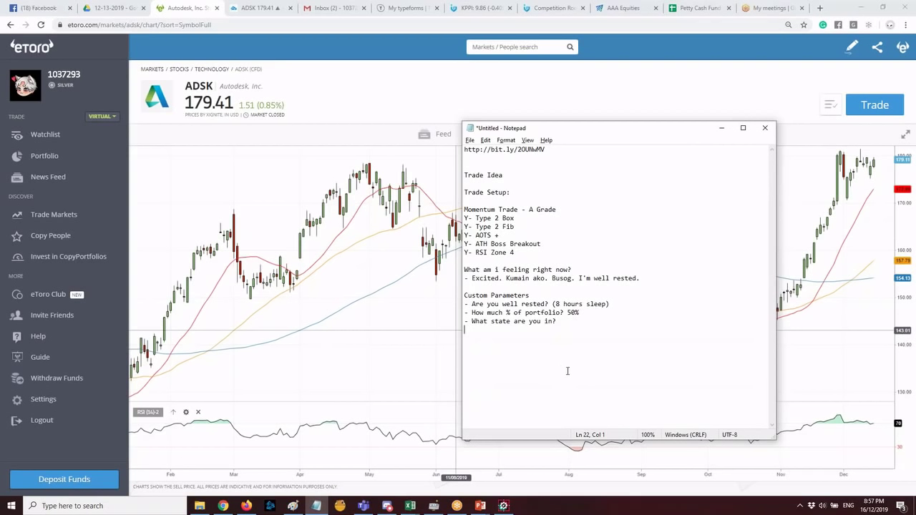
type("-")
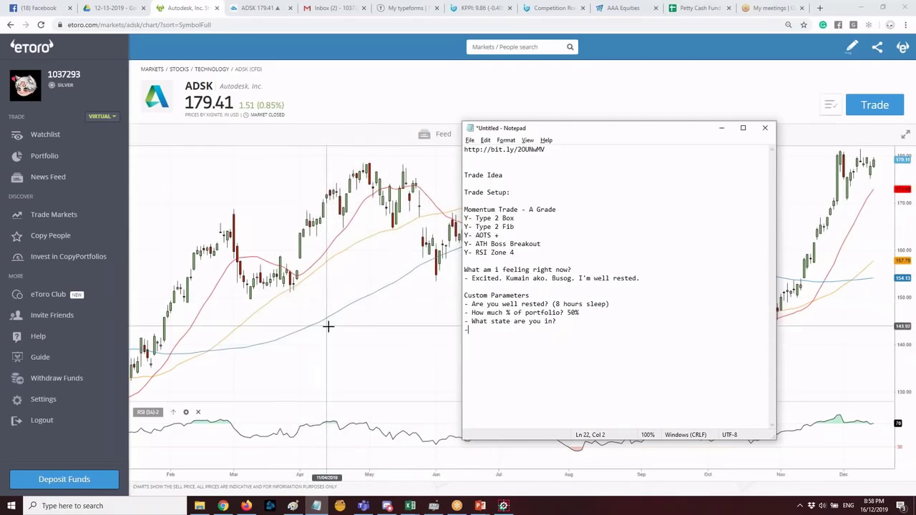
Switch to the Zeefreaks Global journal in Edgewonk and open its accounts and journal setup from the dashboard.
left_click(435, 506)
left_click(561, 225)
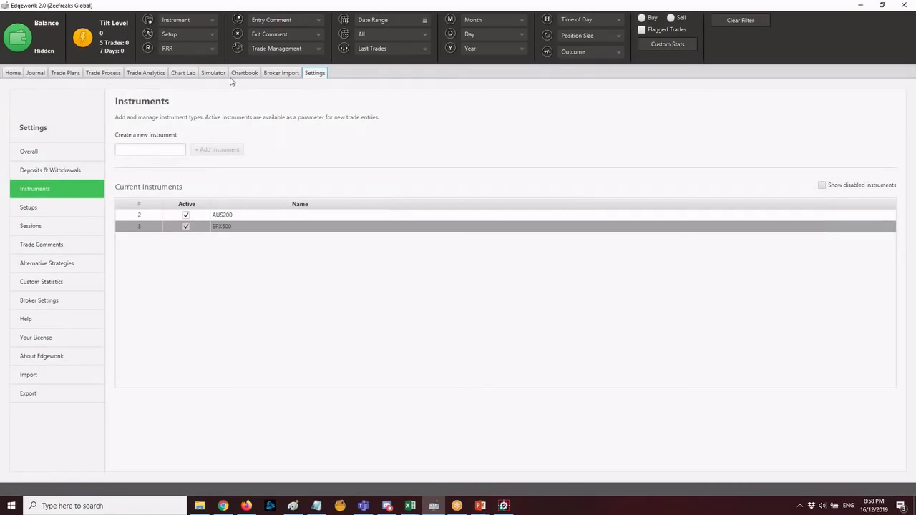
left_click(290, 73)
left_click(314, 73)
left_click(6, 72)
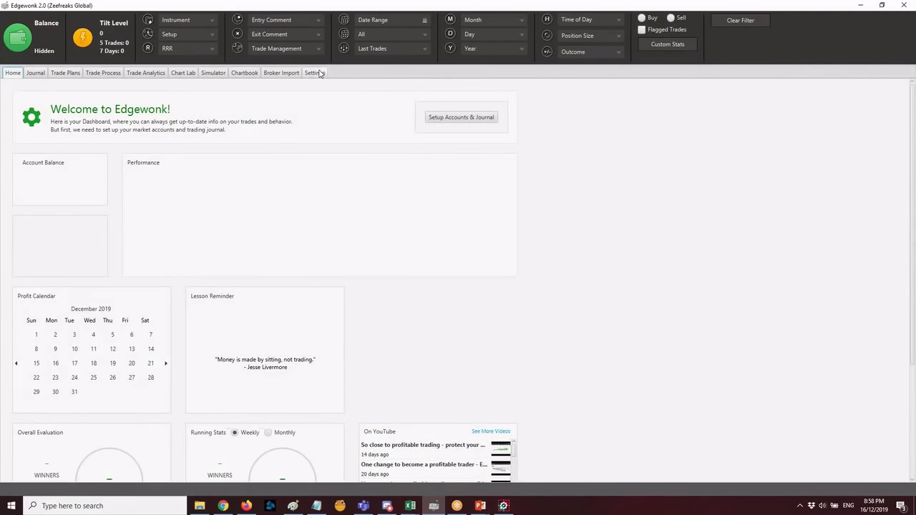
left_click(475, 121)
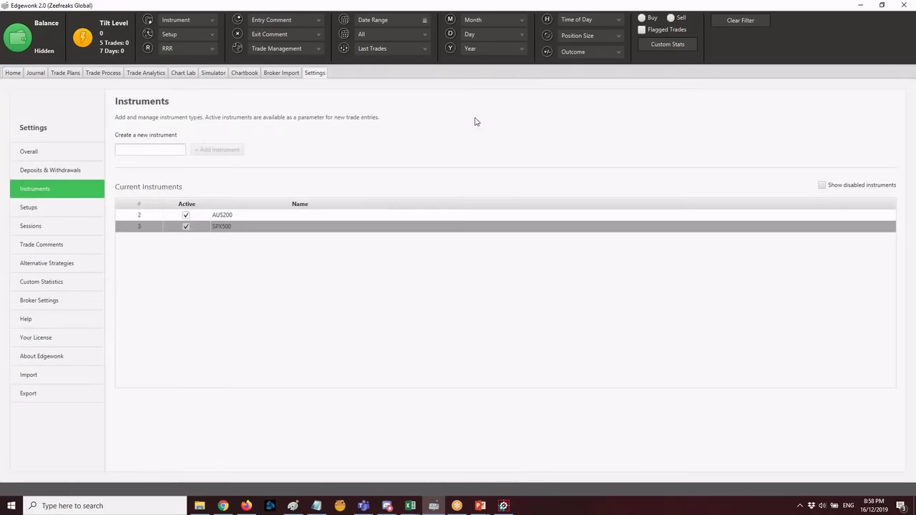
View the Overall settings for the account name, traded markets and account currency.
left_click(39, 149)
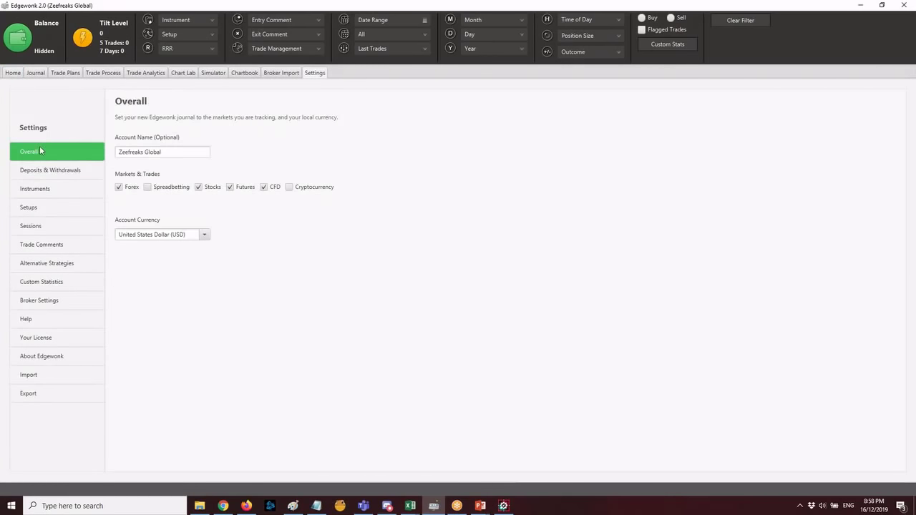
left_click(40, 151)
left_click(181, 152)
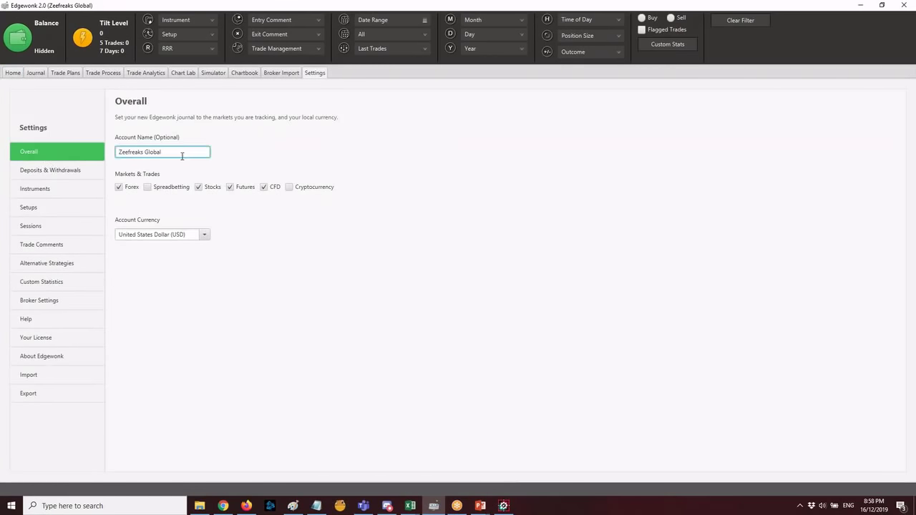
key("ctrl+a")
left_click(268, 252)
Add AAPL as a new instrument in the journal settings.
left_click(44, 190)
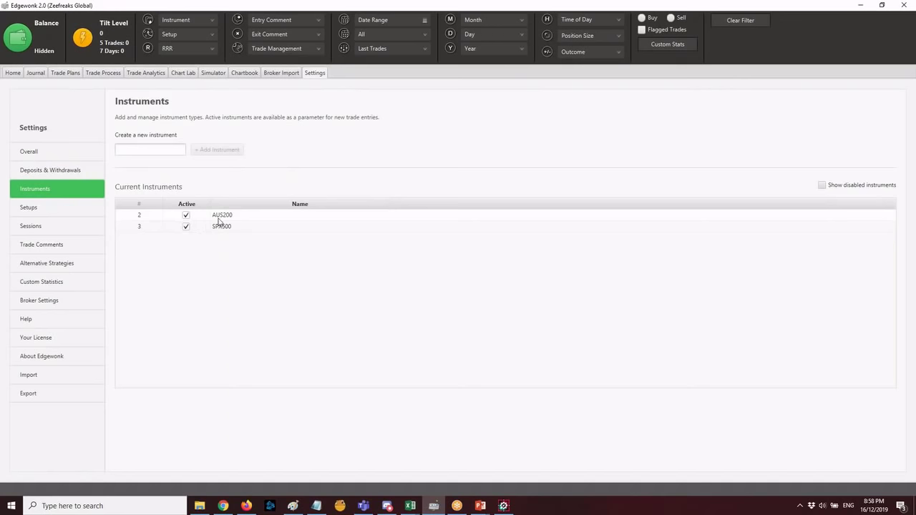
left_click(146, 151)
type("A")
left_click(226, 154)
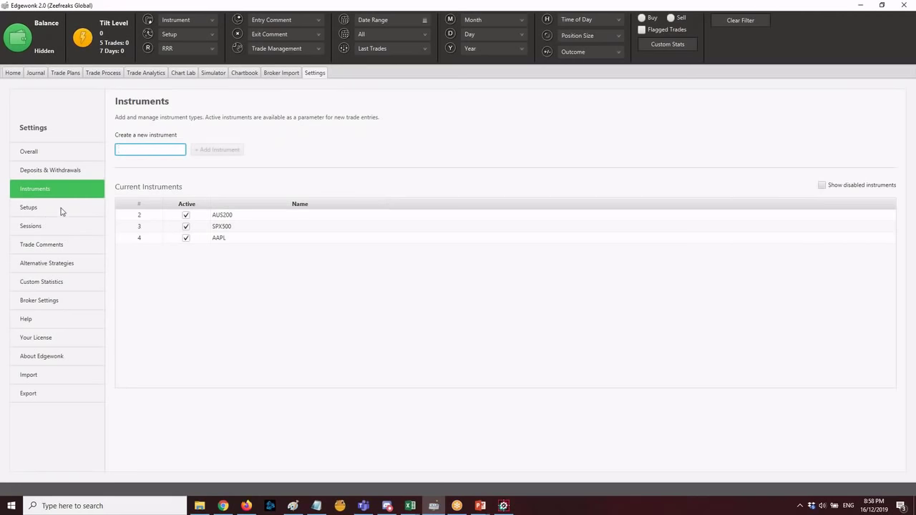
Review the trading setups from Swing Trade to Position Play, and the session notes categories.
left_click(62, 211)
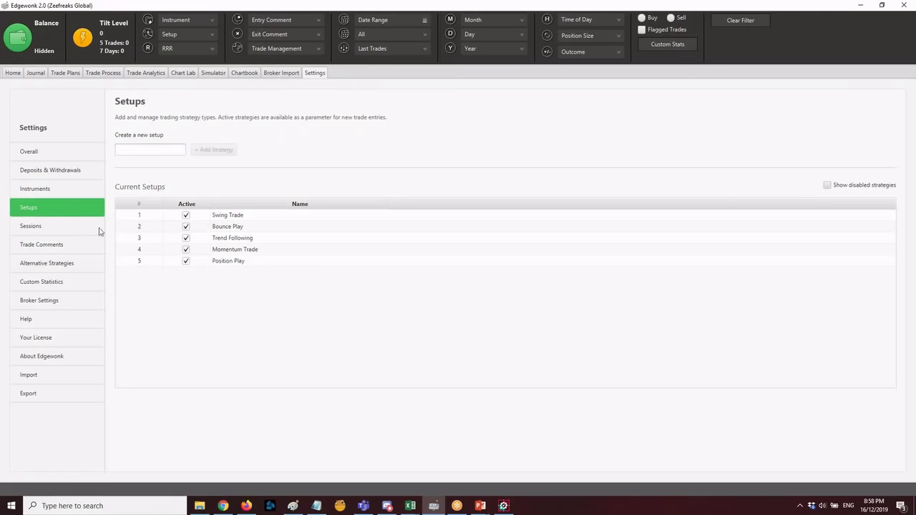
left_click(238, 219)
left_click(251, 227)
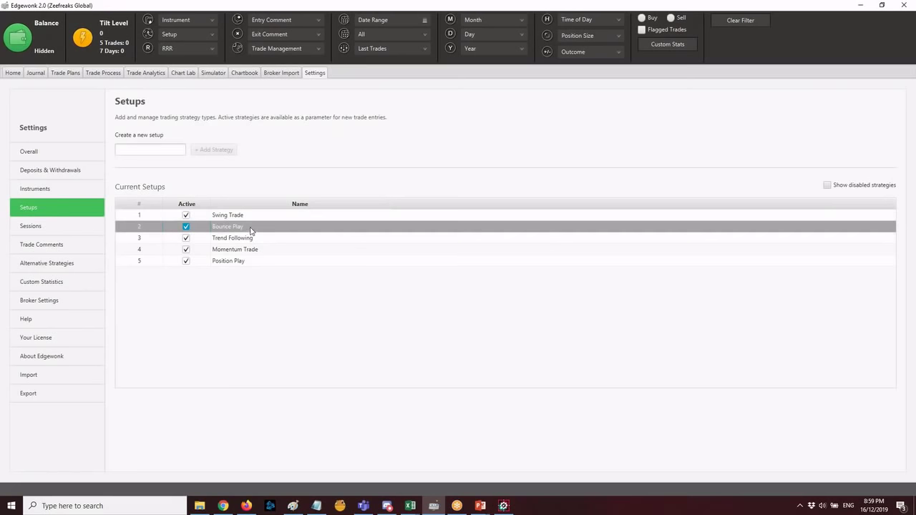
left_click(252, 238)
left_click(254, 250)
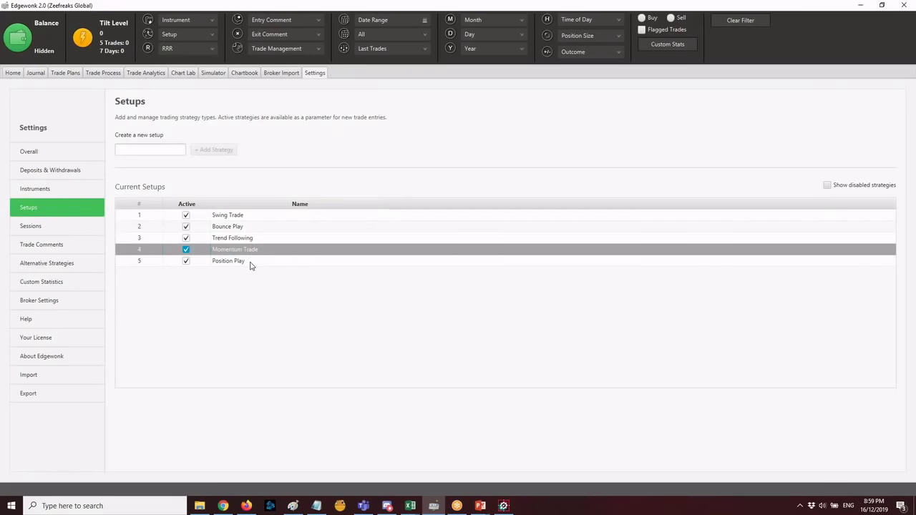
left_click(251, 264)
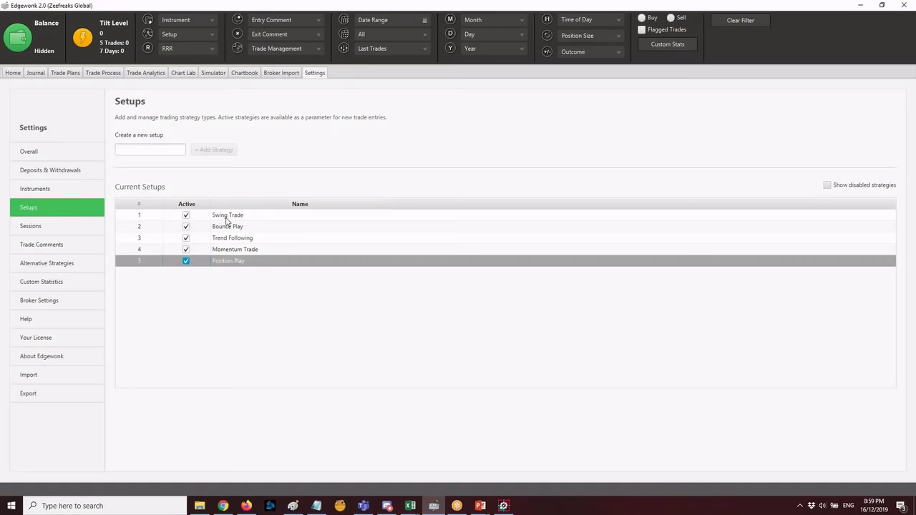
left_click(249, 252)
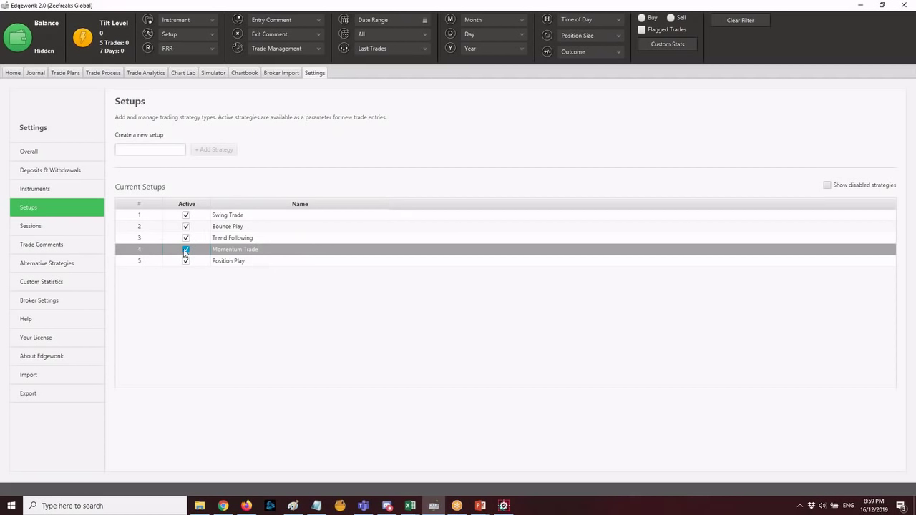
left_click(57, 231)
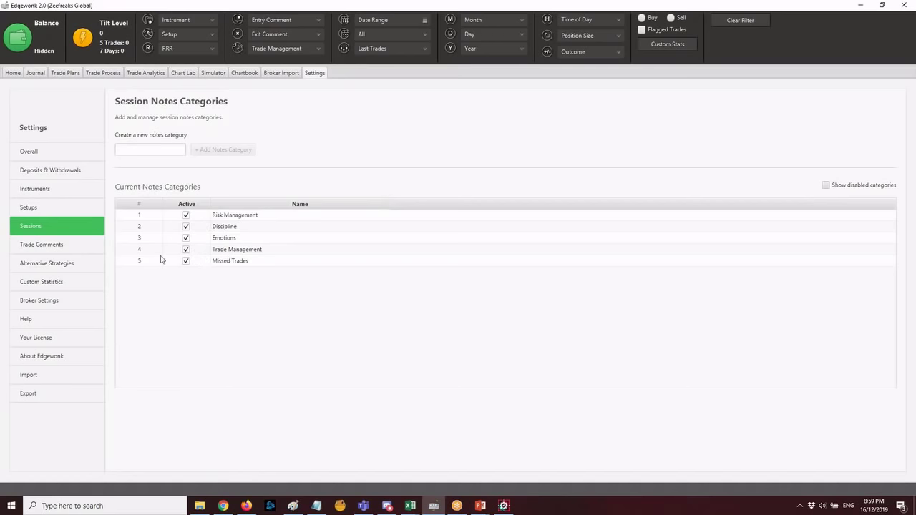
Look through the Trade Comments settings by type: Entry Comments, Exit Comments and Trade Management.
left_click(63, 249)
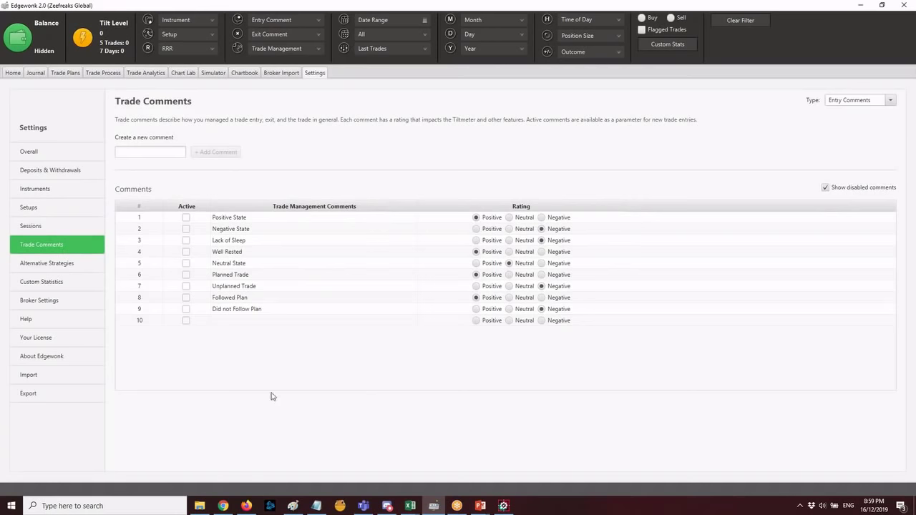
left_click(412, 351)
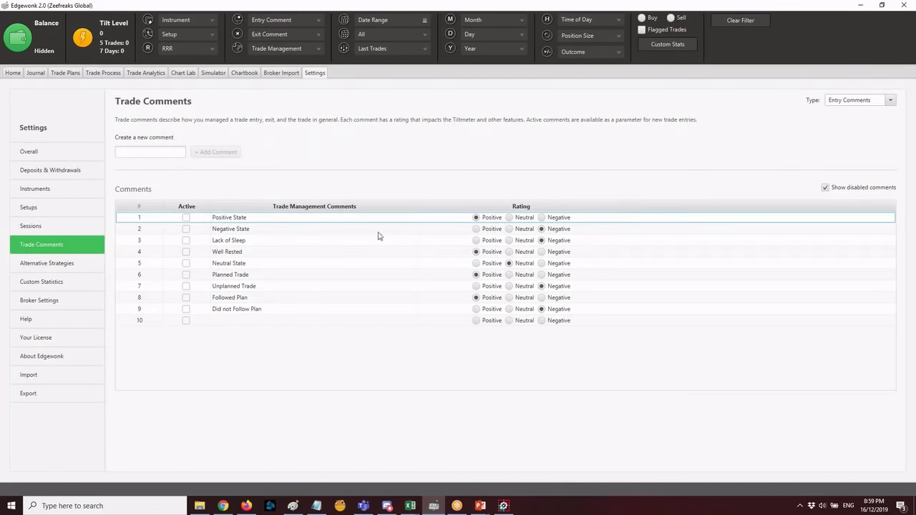
left_click(861, 102)
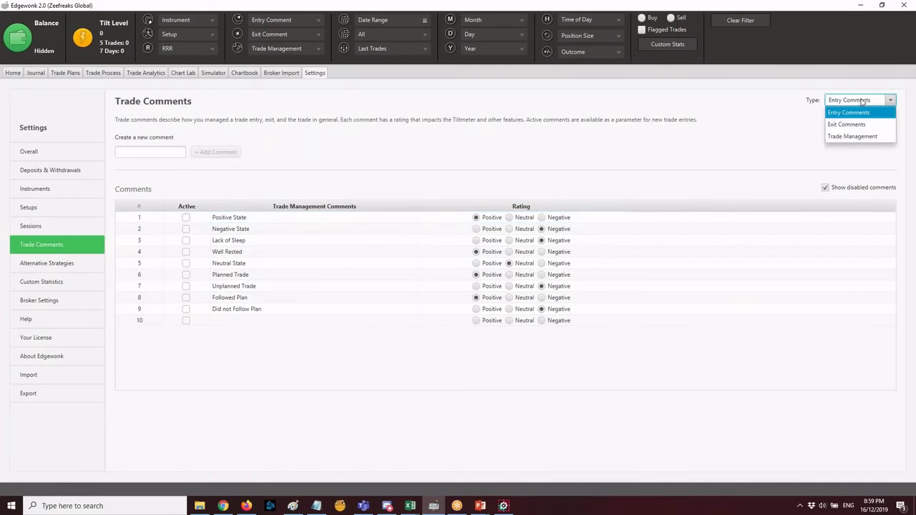
left_click(861, 103)
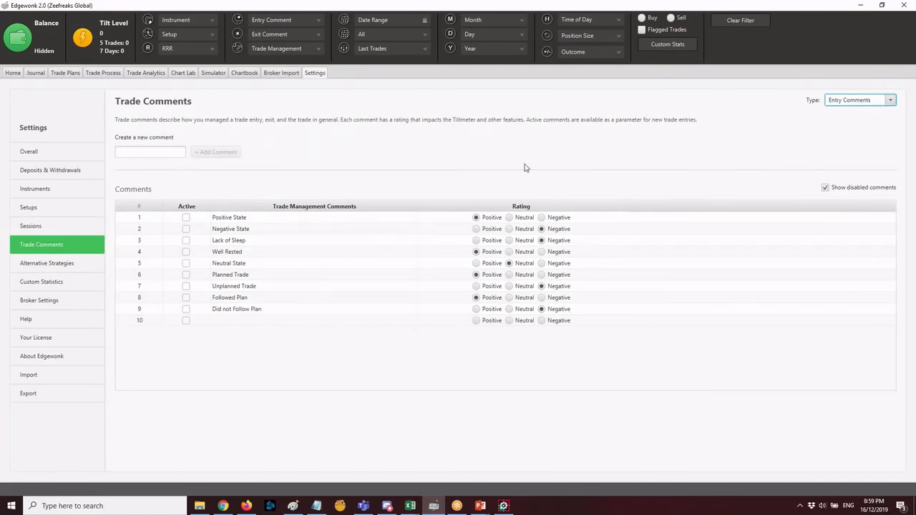
left_click(856, 104)
left_click(857, 123)
left_click(858, 101)
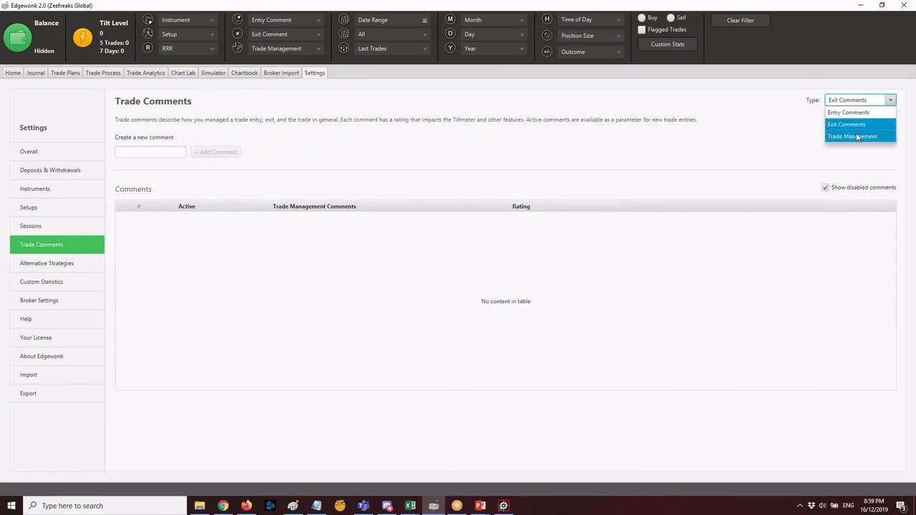
left_click(857, 137)
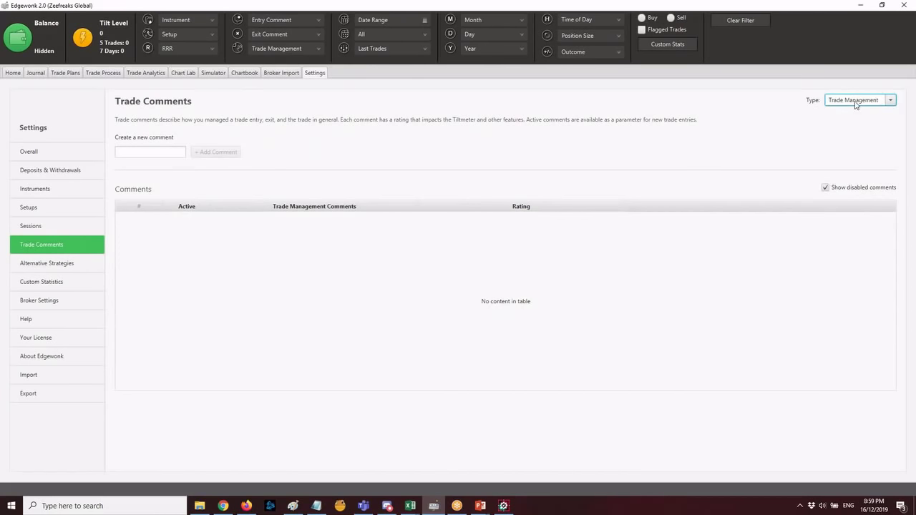
Return to the Entry Comments and go through the entries from Planned Trade to Did not Follow Plan.
left_click(873, 102)
left_click(859, 114)
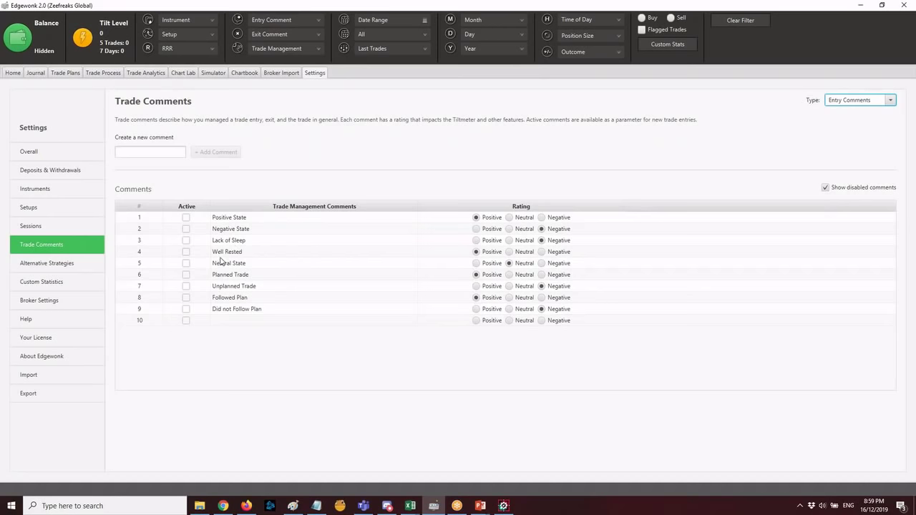
left_click(246, 276)
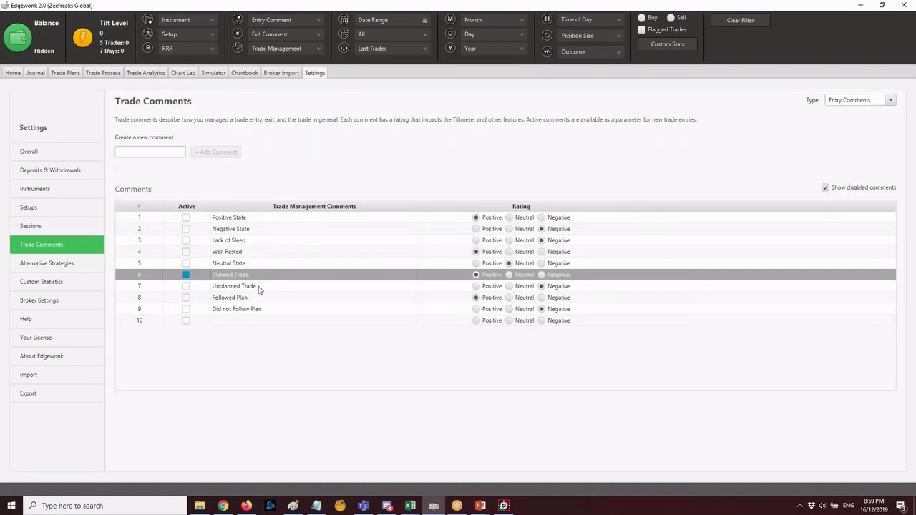
left_click(259, 288)
left_click(264, 300)
left_click(269, 310)
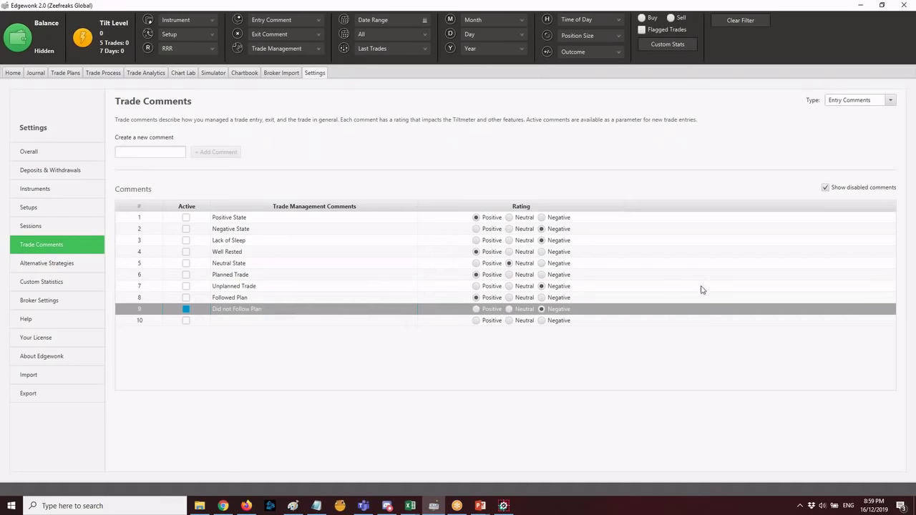
Compare the Entry Comments with the Exit Comments again and show the Trade Management comments.
left_click(850, 102)
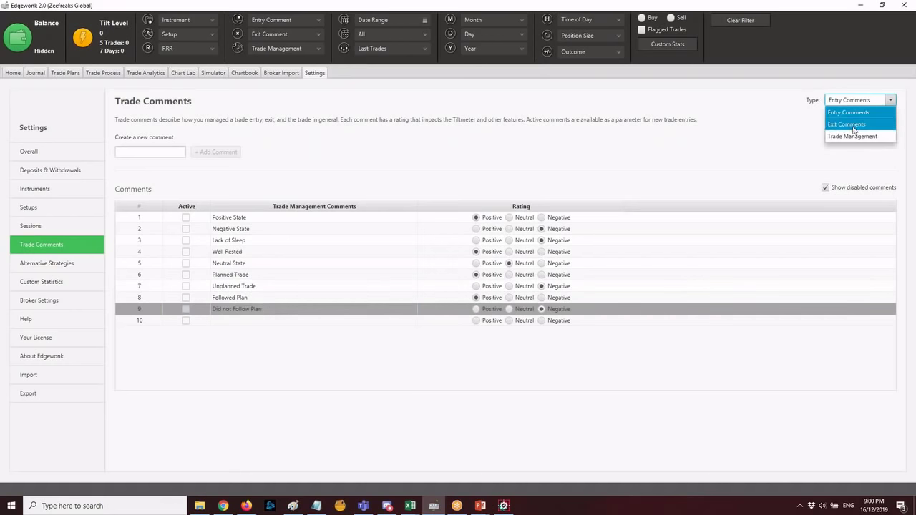
left_click(848, 124)
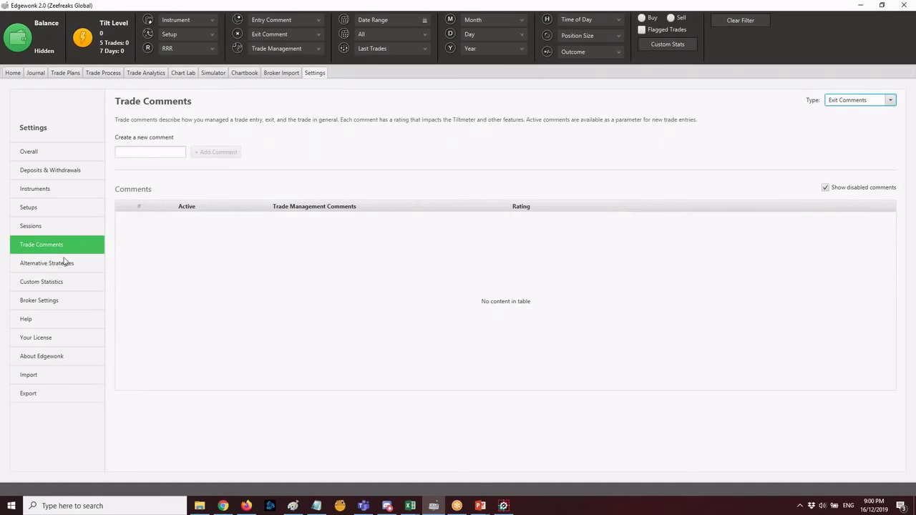
left_click(888, 99)
left_click(849, 113)
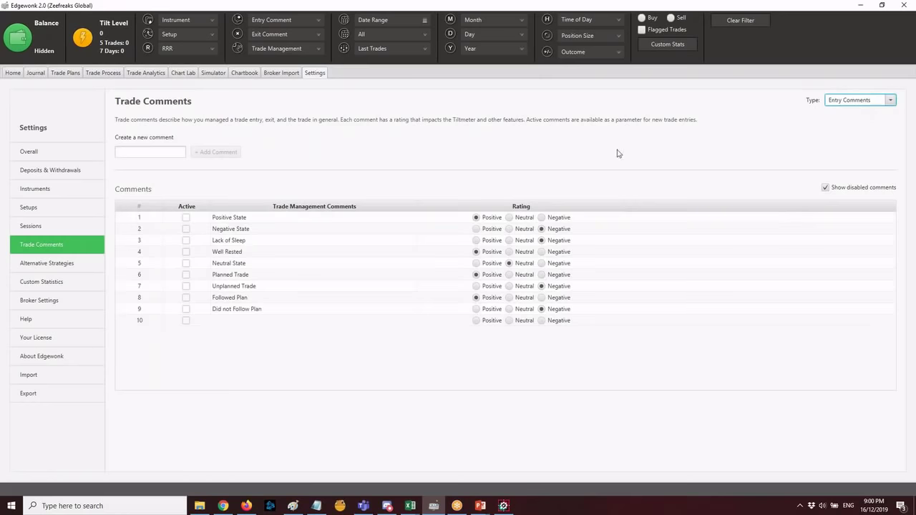
left_click(859, 104)
left_click(861, 126)
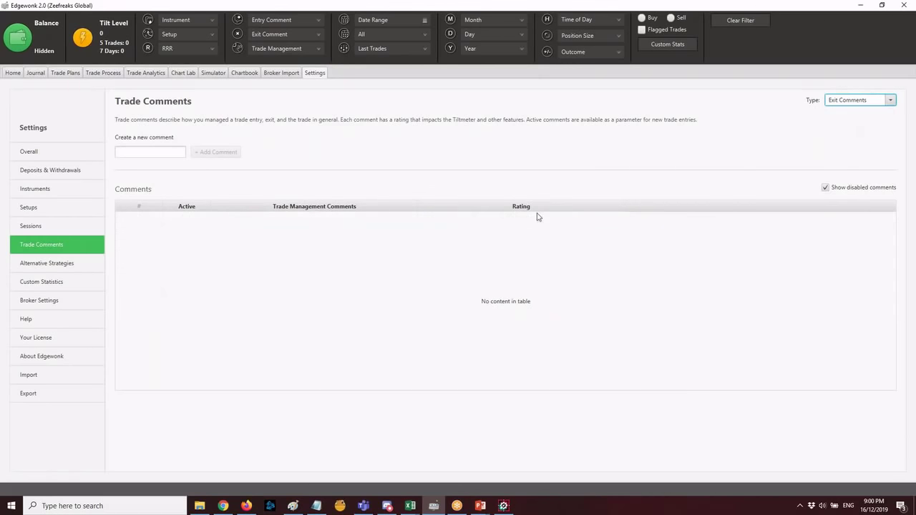
left_click(861, 100)
left_click(857, 139)
Look at the Alternative Strategies settings and the unit choices for Alternative Strategy 1, leaving it at Gain.
left_click(59, 264)
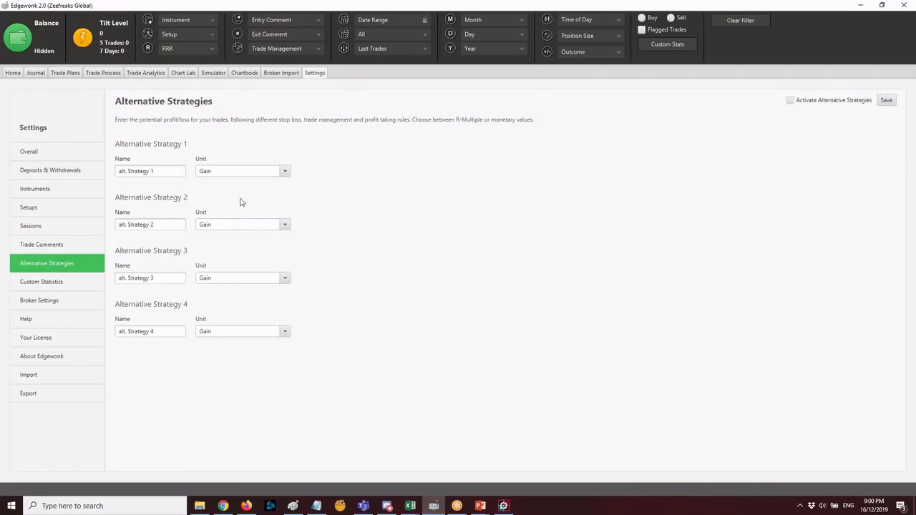
left_click(238, 174)
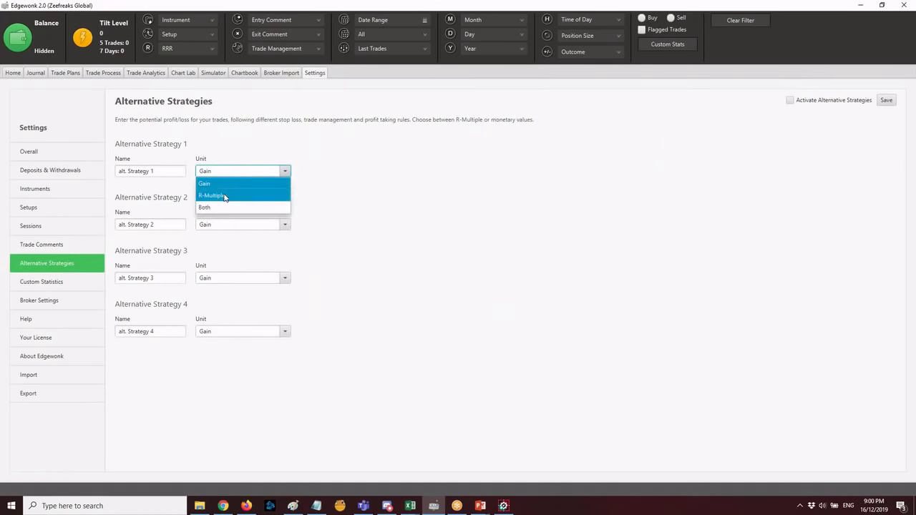
left_click(232, 183)
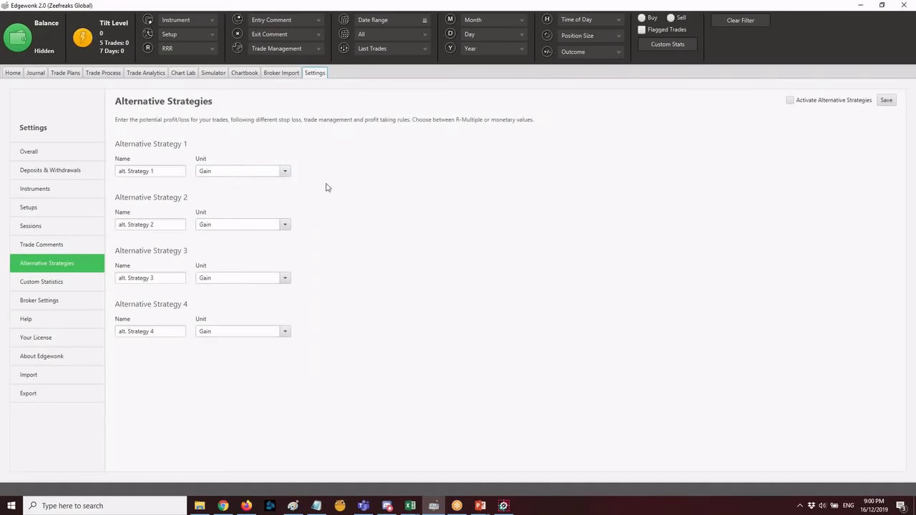
Go through the Custom Statistics entries listed under Custom Comment 1, from Lack of Sleep to Did not Follow Plan.
left_click(39, 283)
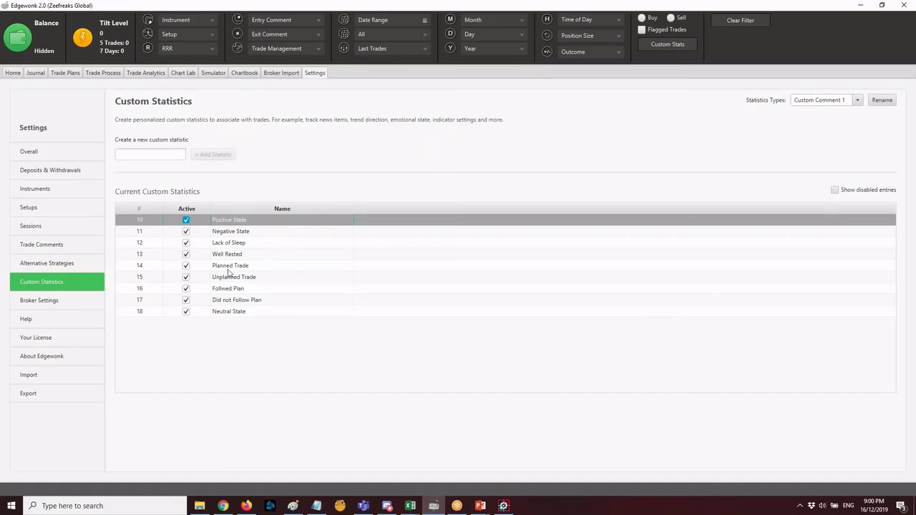
left_click(237, 244)
left_click(242, 255)
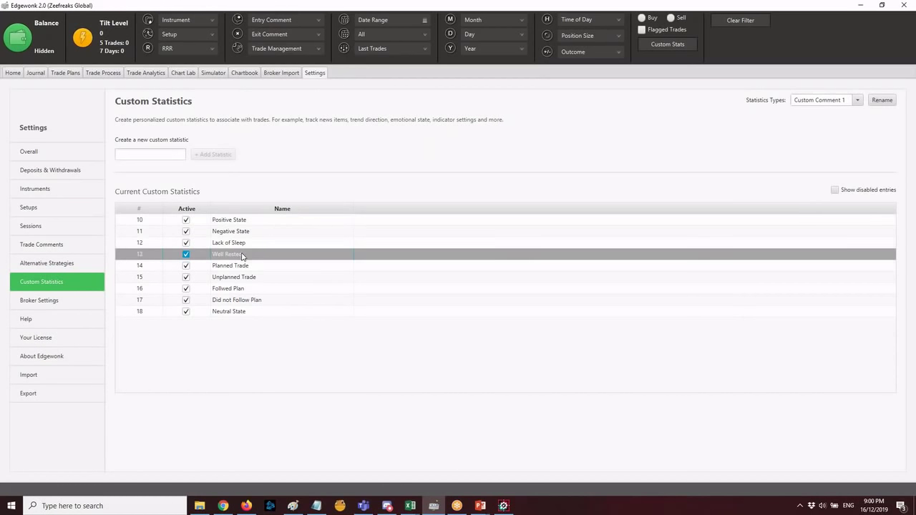
left_click(240, 301)
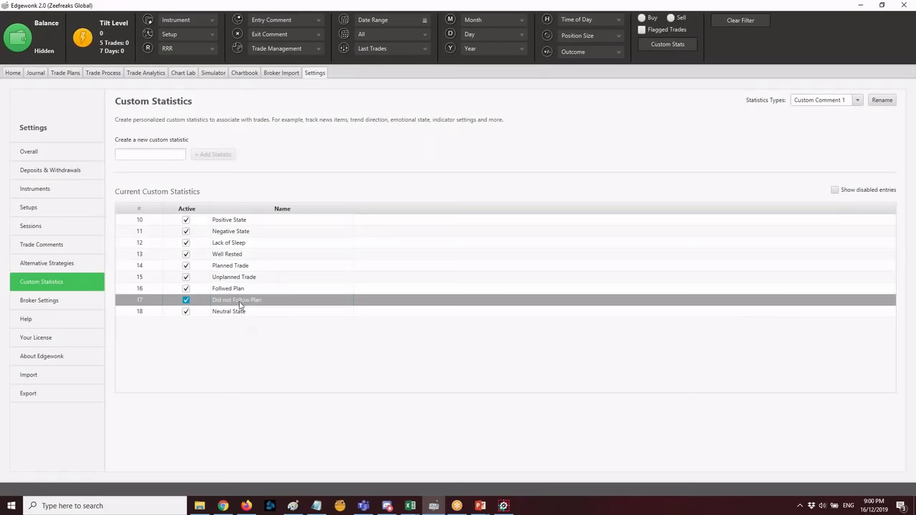
left_click(248, 292)
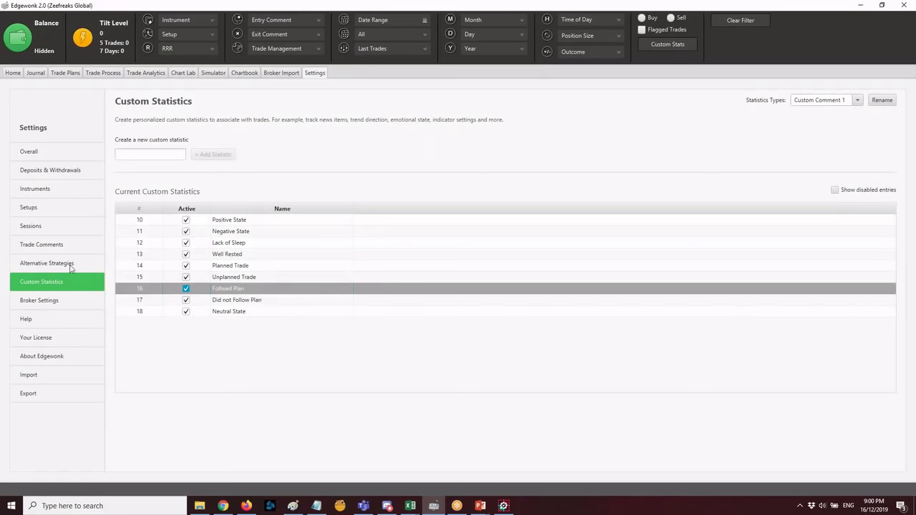
Recheck the Entry Comments in the Trade Comments settings, and view the Broker Settings and Custom Statistics pages.
left_click(47, 245)
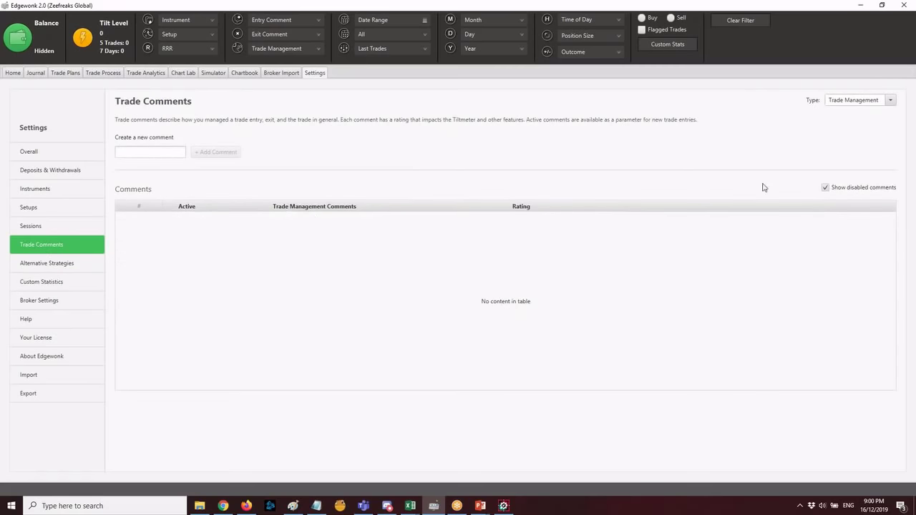
left_click(855, 102)
left_click(850, 113)
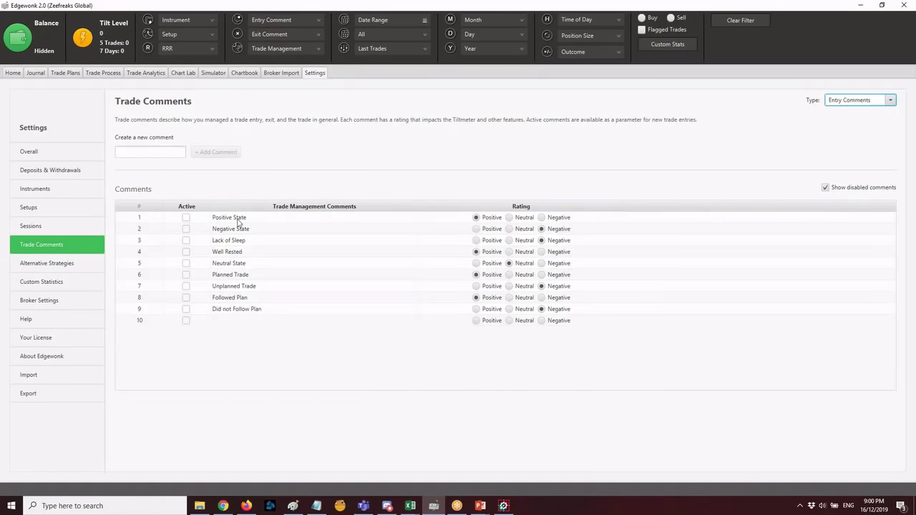
left_click(858, 100)
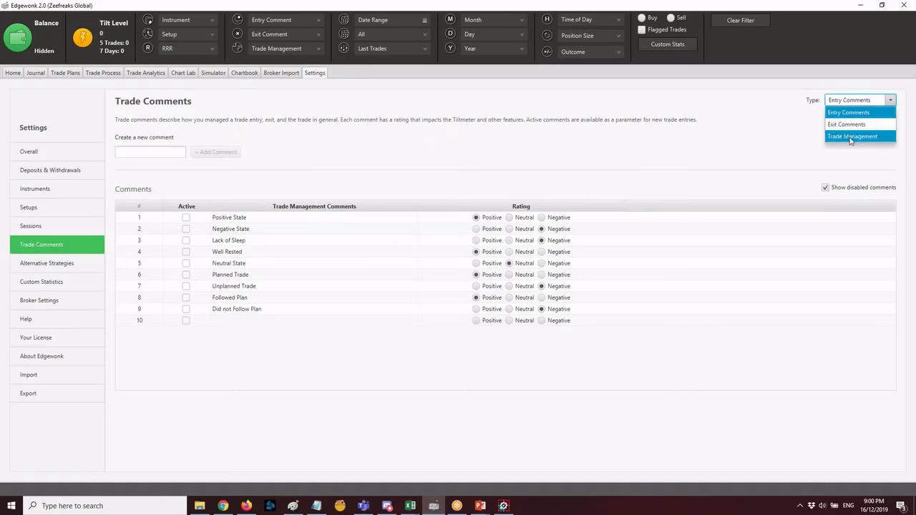
left_click(356, 425)
left_click(41, 301)
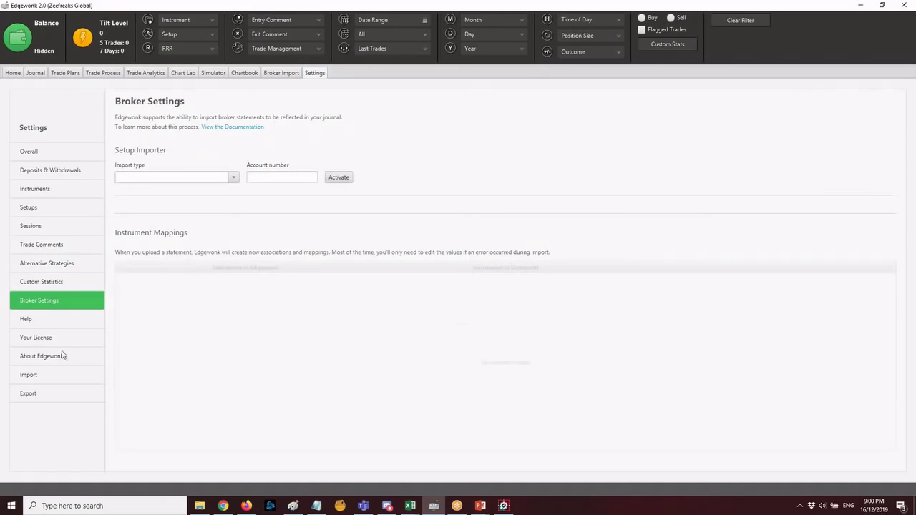
left_click(61, 282)
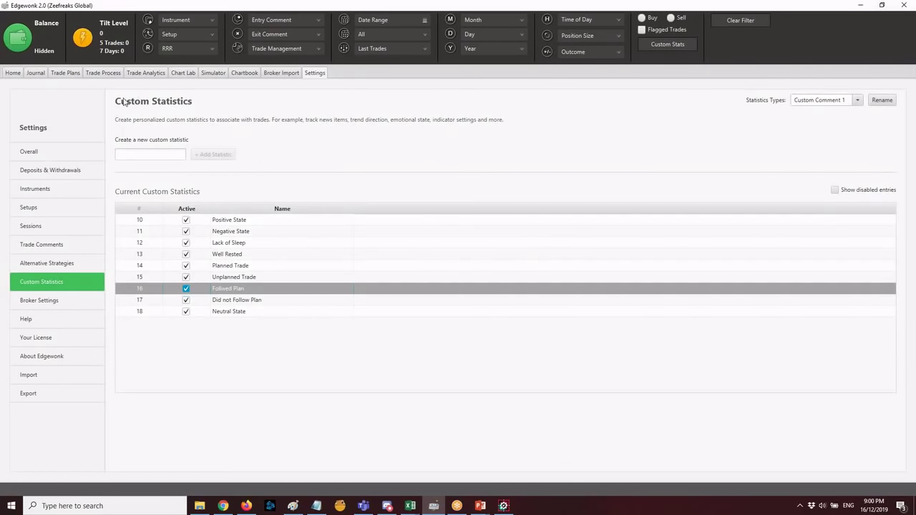
Start a new trade plan in Trade Plans and go to its entry date.
left_click(65, 74)
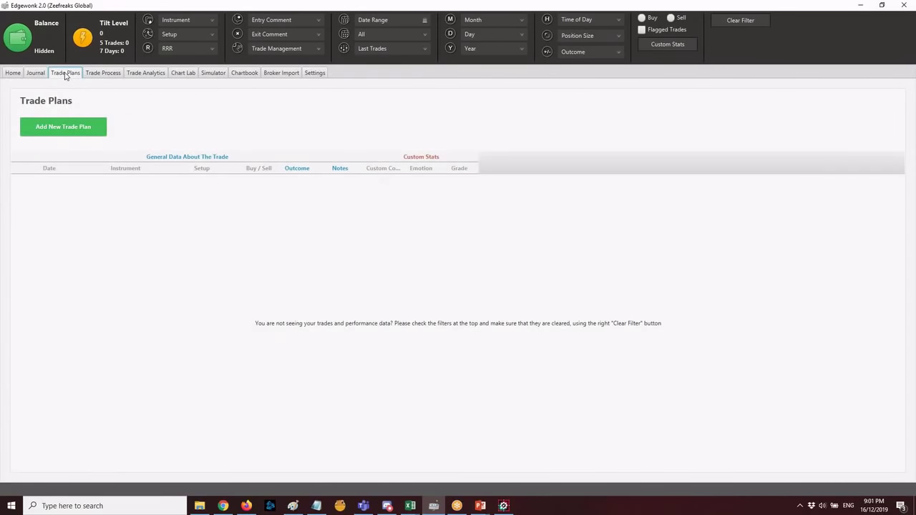
left_click(66, 130)
left_click(292, 120)
left_click(333, 120)
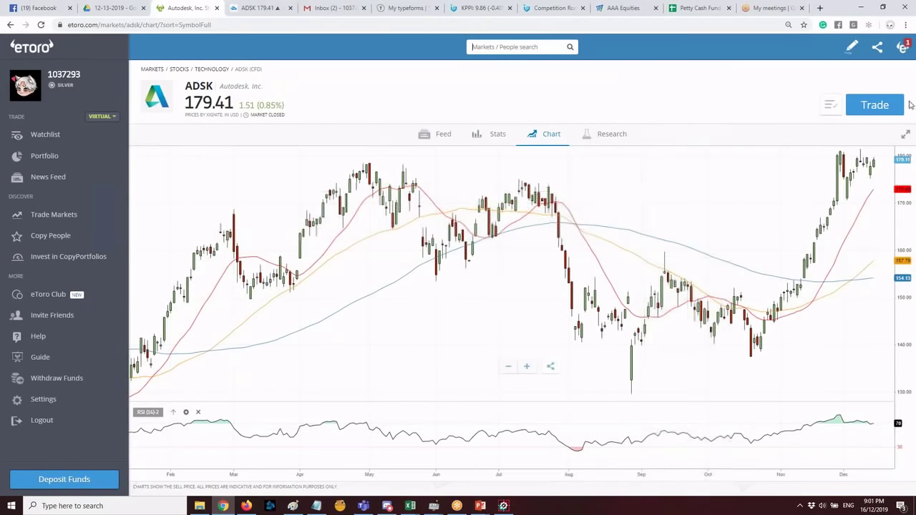
Switch to eToro in the browser, dismiss its notifications and examine the ADSK chart's recent price action.
left_click(904, 50)
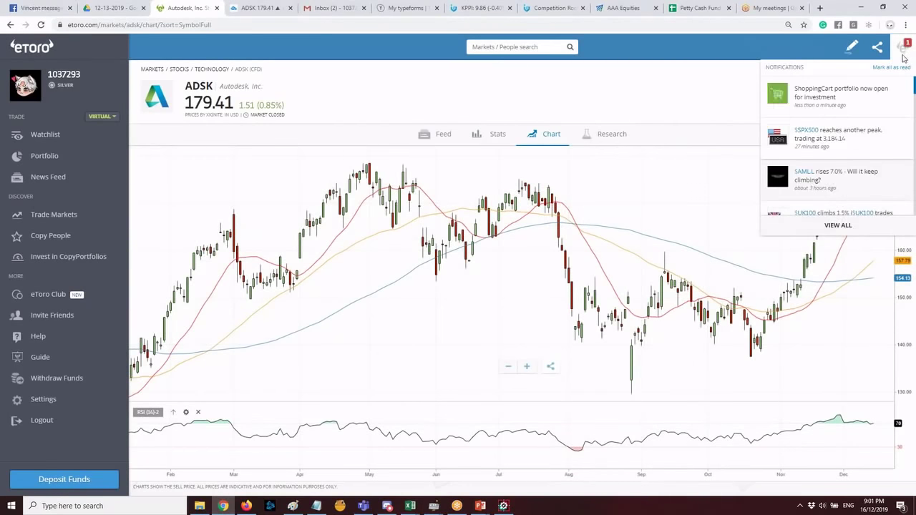
left_click(698, 204)
scroll(703, 215, "up", 2)
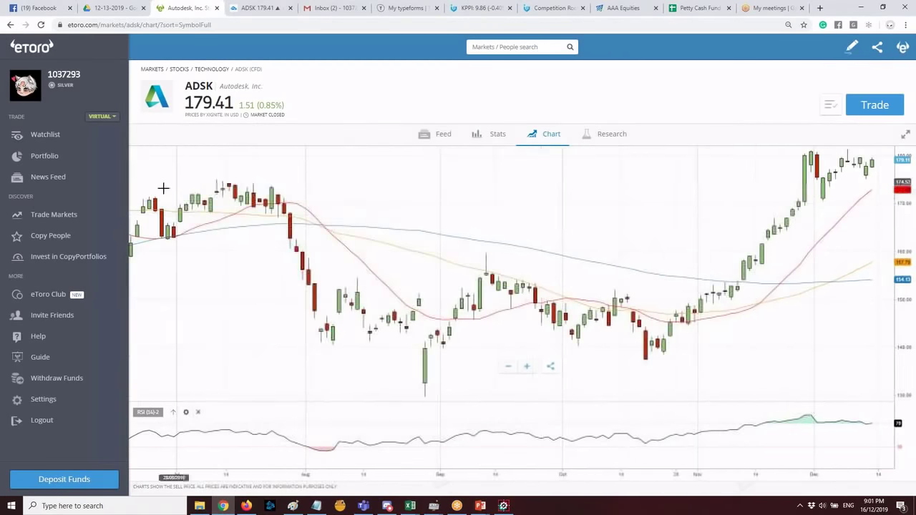
scroll(701, 157, "down", 3)
scroll(701, 158, "down", 3)
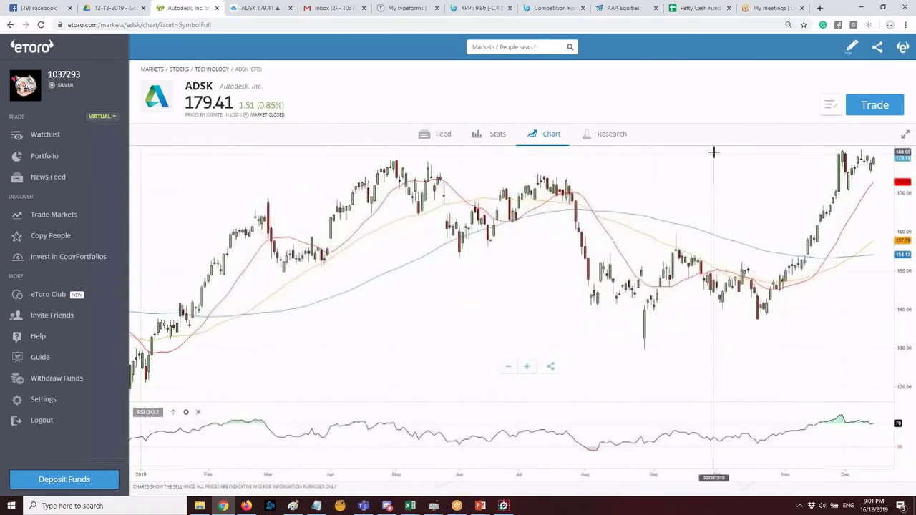
scroll(730, 166, "up", 4)
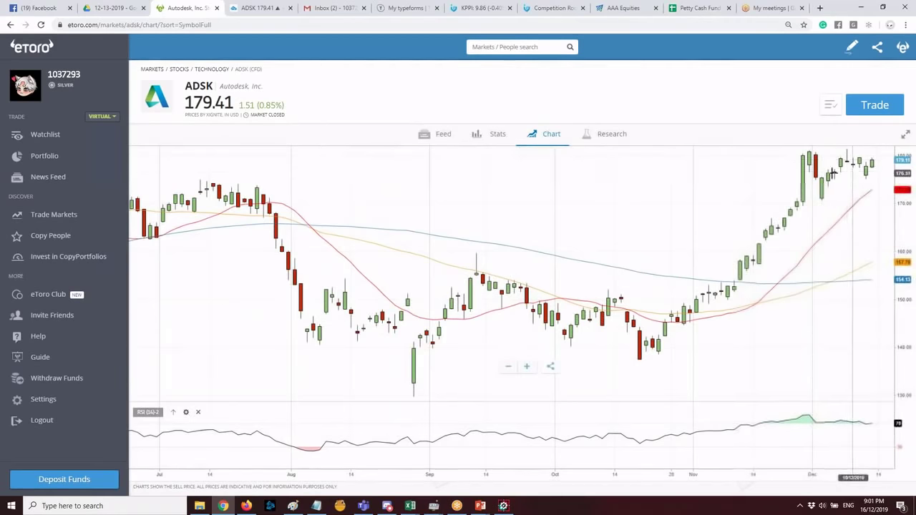
scroll(856, 171, "up", 4)
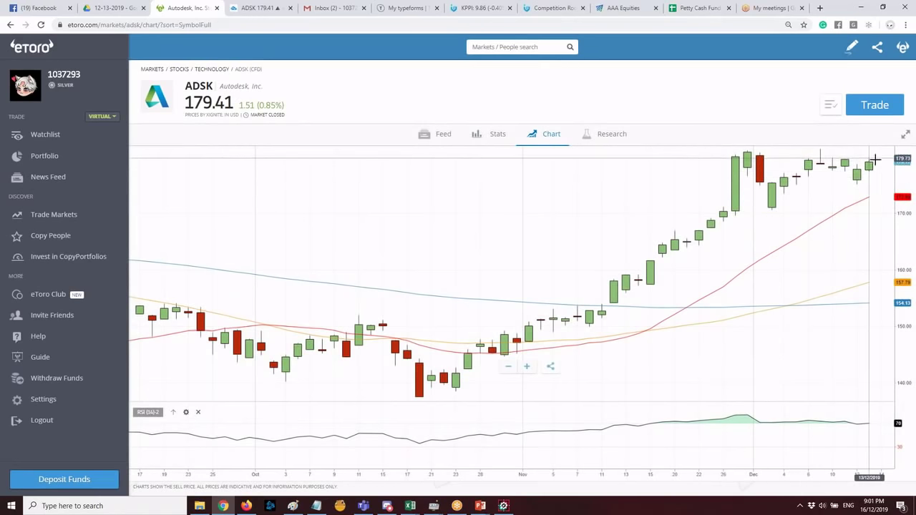
key("ctrl+shift+n")
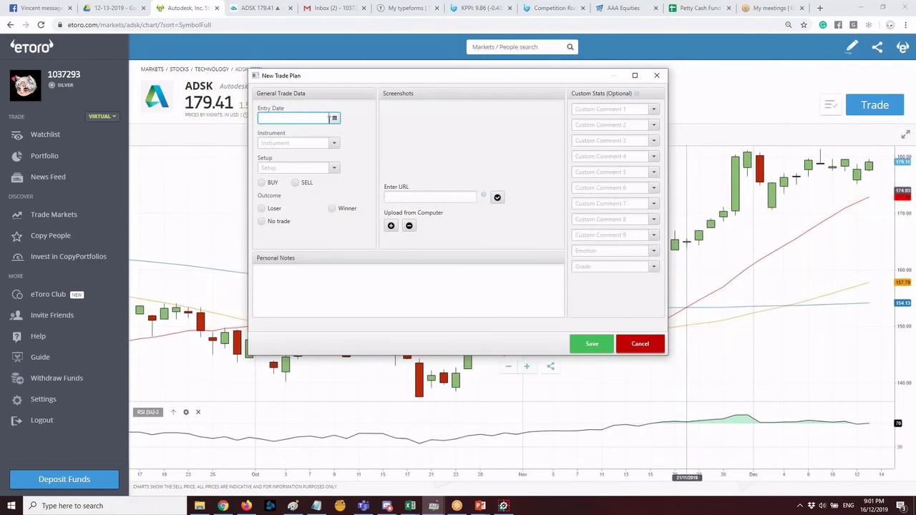
left_click(332, 118)
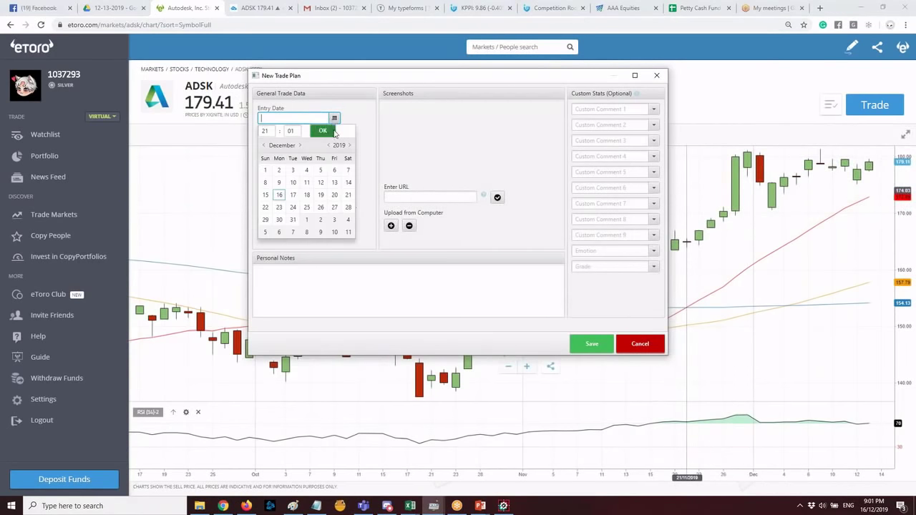
left_click(279, 195)
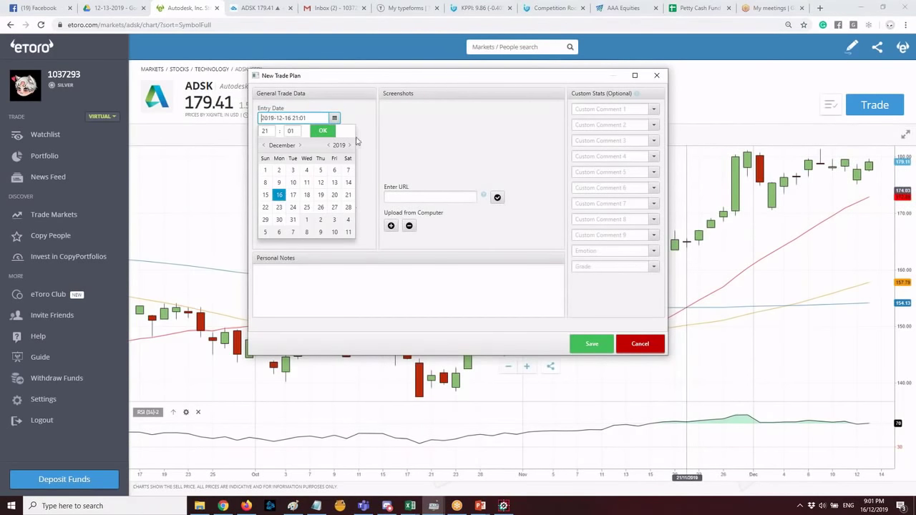
left_click(320, 131)
left_click(295, 143)
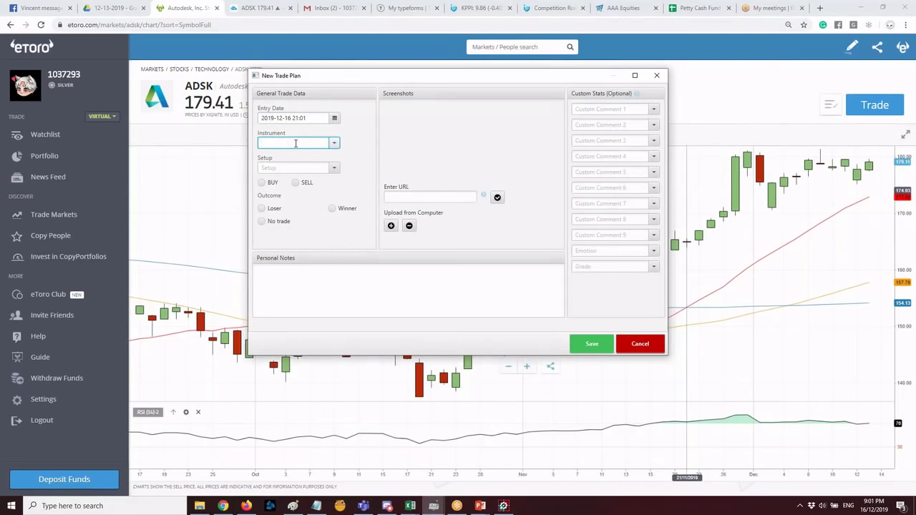
type("ADSK")
Set the trade plan's setup to Trend Following, its direction to BUY and its outcome to No trade.
left_click(328, 168)
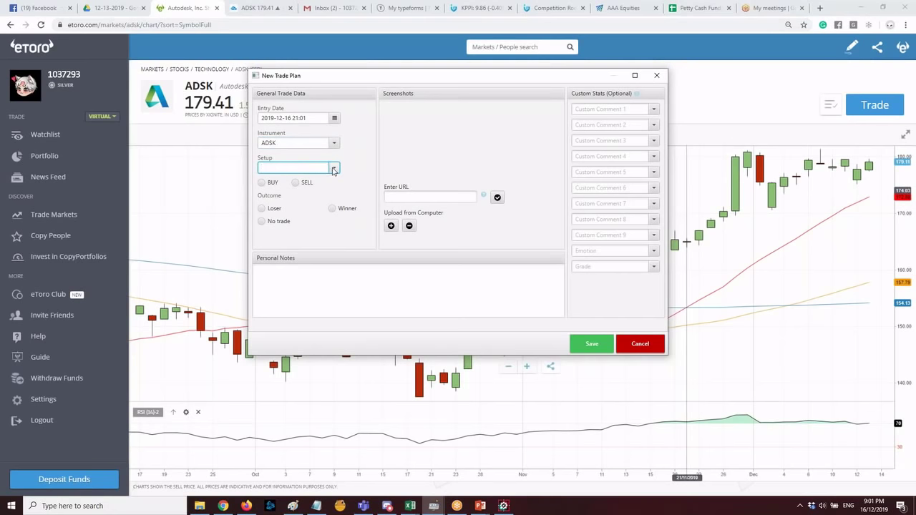
left_click(332, 168)
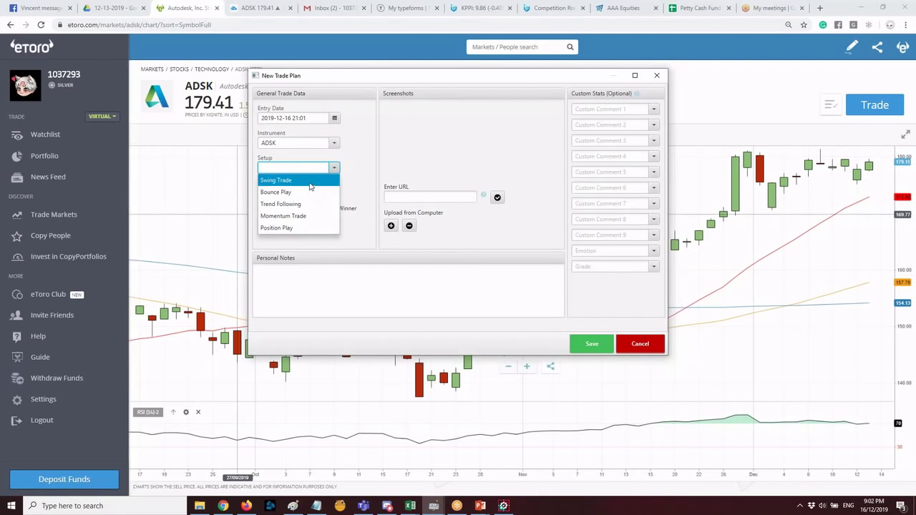
left_click(312, 203)
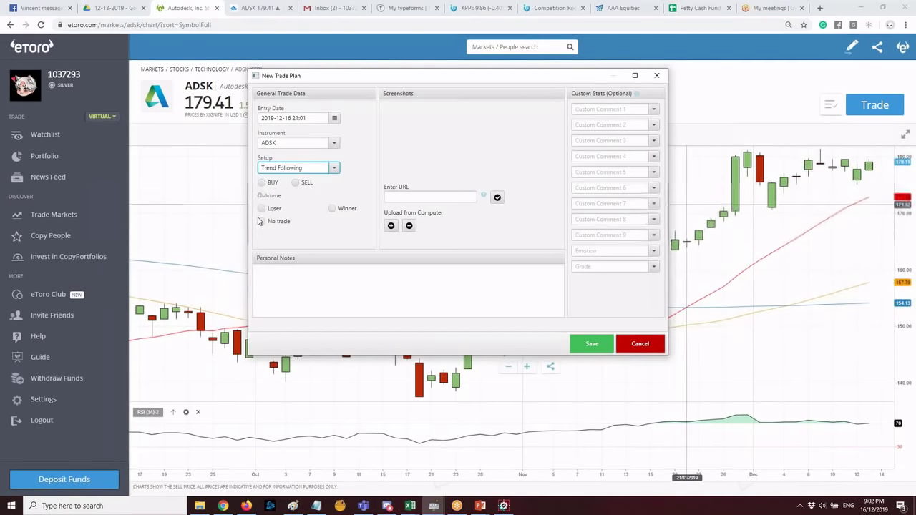
left_click(262, 182)
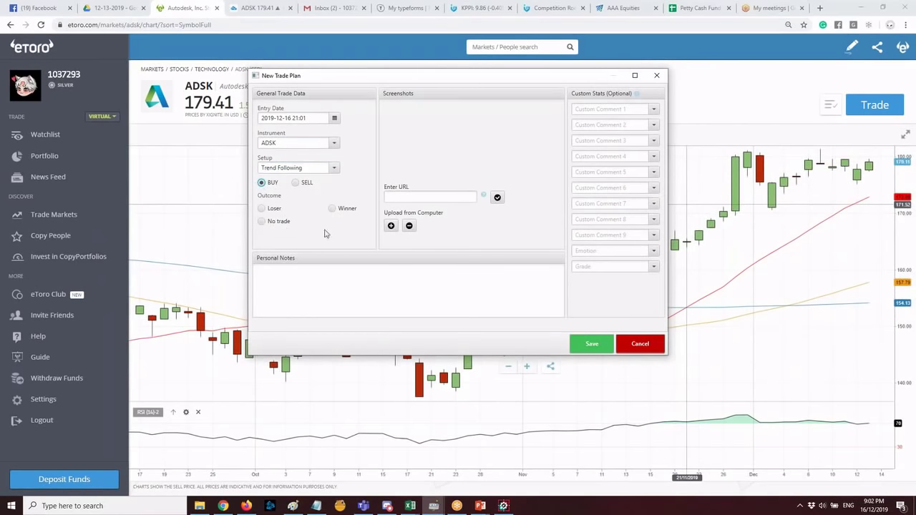
left_click(262, 222)
left_click(262, 208)
left_click(262, 222)
Enter the personal note "I want to buy ADSK, kasi nahype ako sa session ni boss" followed by the host's nickname.
left_click(428, 279)
type("I want to buy DSK, kasi nahp")
type("pe ako sa session ni boss zee.")
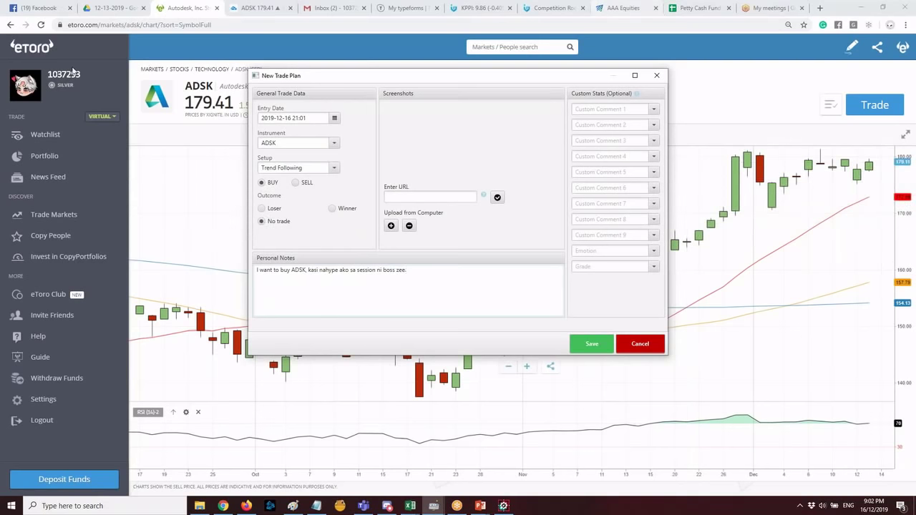
Switch to TradingView, show one year of the ADSK chart, take a snapshot and copy its image link.
left_click(257, 8)
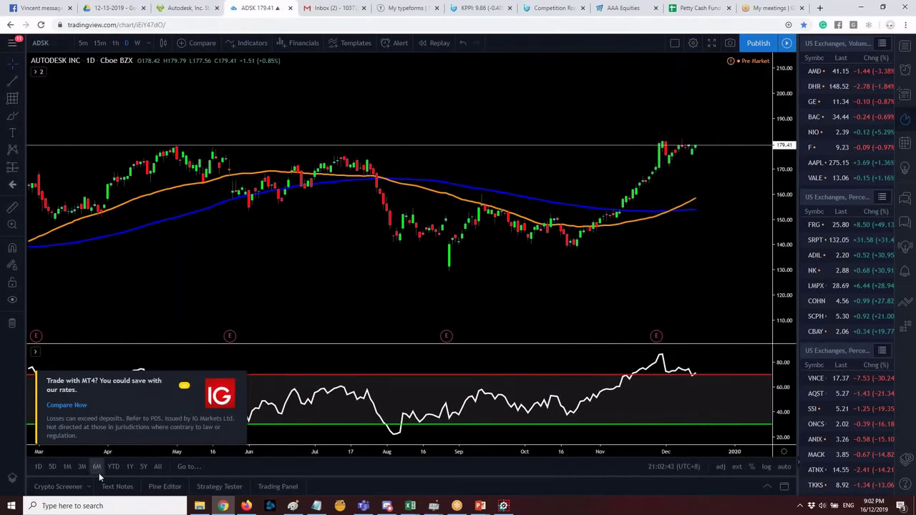
left_click(129, 465)
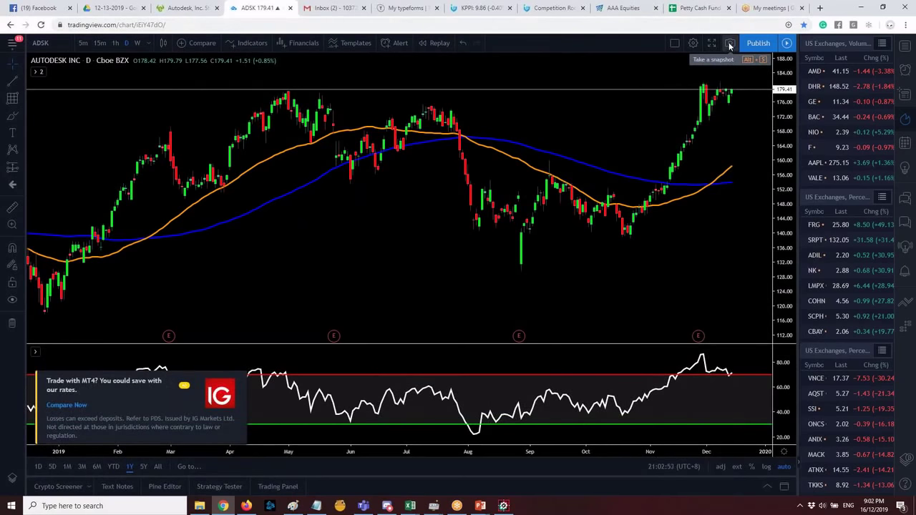
left_click(730, 45)
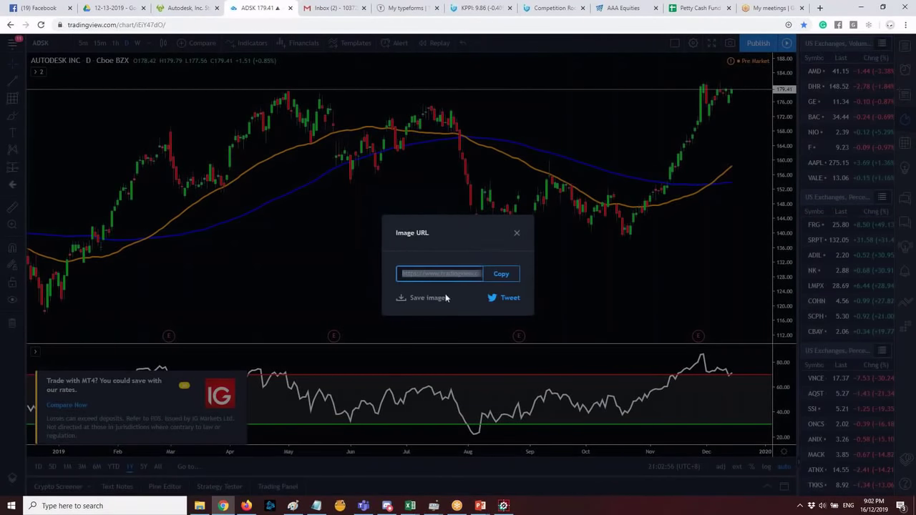
left_click(501, 274)
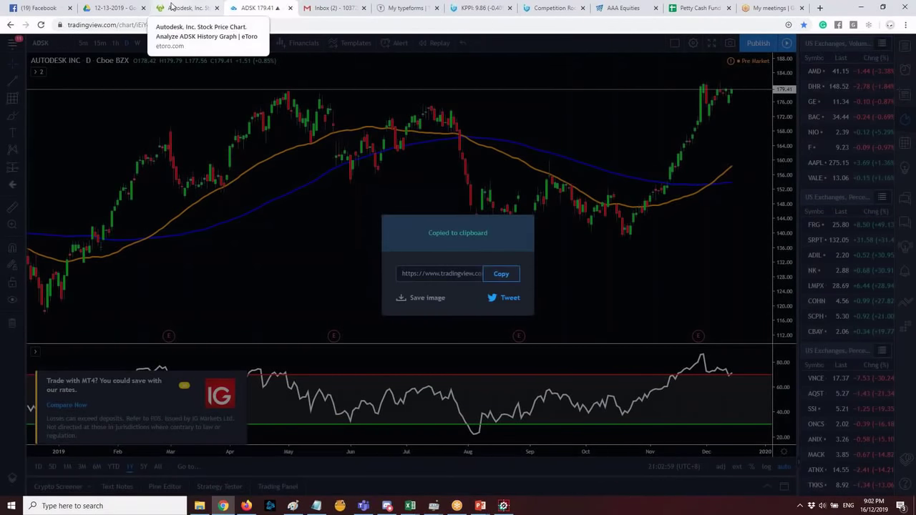
left_click(173, 7)
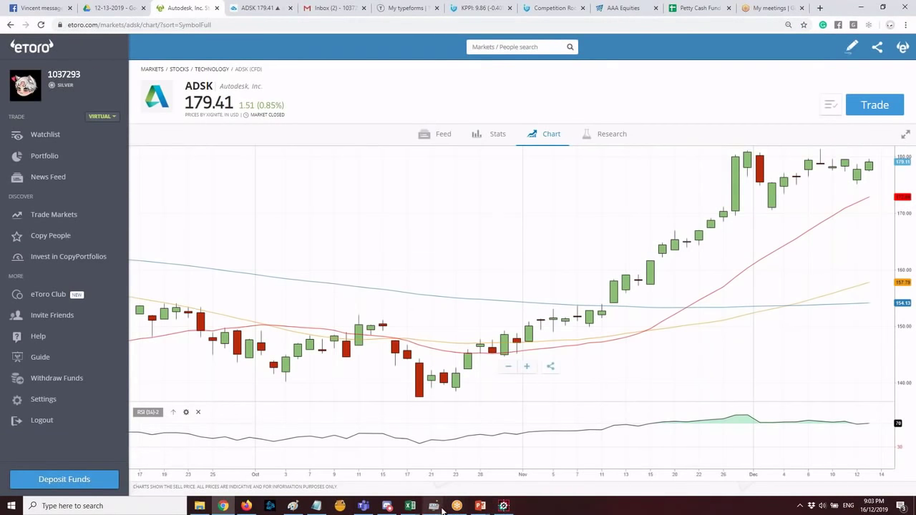
Return to the Edgewonk trade plan and add the chart snapshot as its screenshot from the copied TradingView link.
mouse_move(433, 506)
left_click(466, 481)
left_click(415, 196)
key("ctrl+v")
left_click(496, 199)
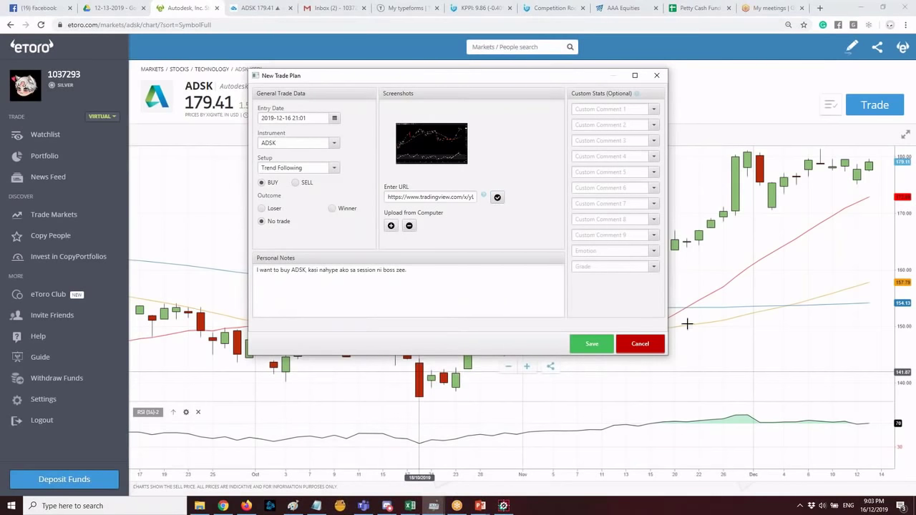
Set the trade plan's first custom comment to Positive State and leave the second one empty.
left_click(619, 109)
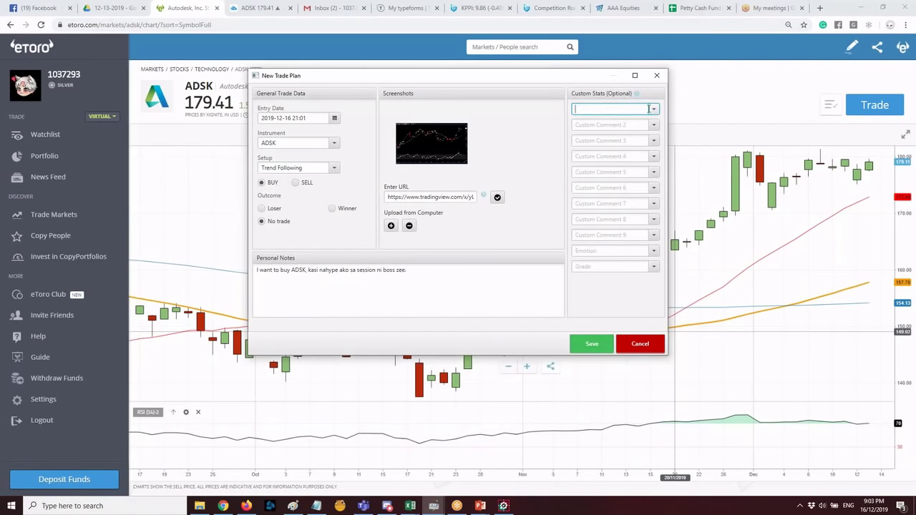
left_click(652, 109)
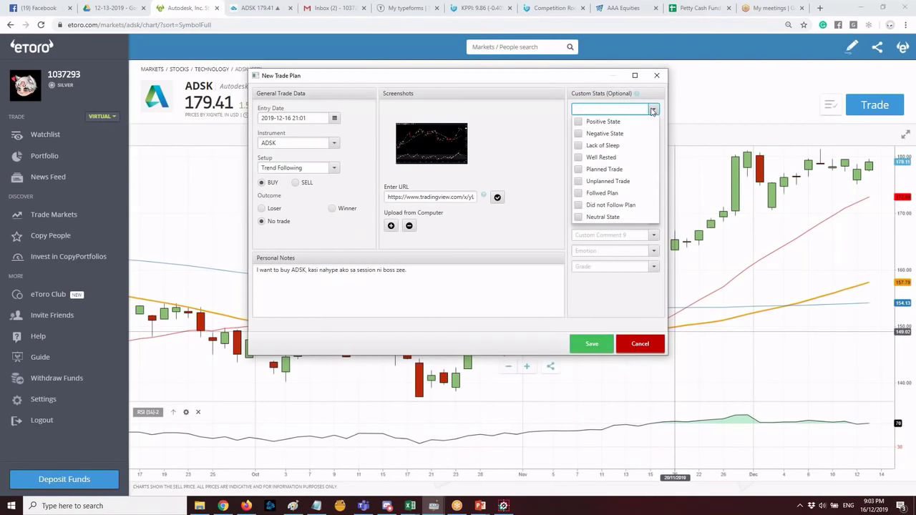
left_click(578, 123)
left_click(549, 130)
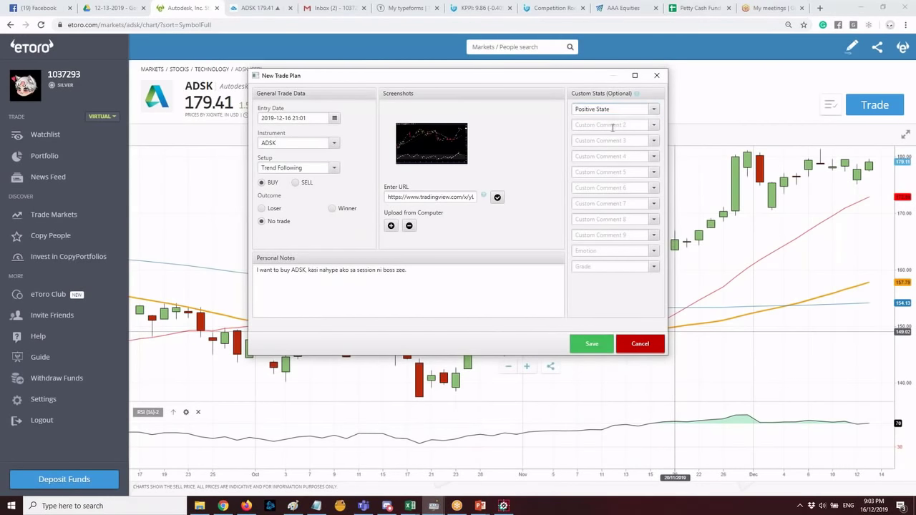
left_click(653, 125)
left_click(601, 122)
left_click(613, 124)
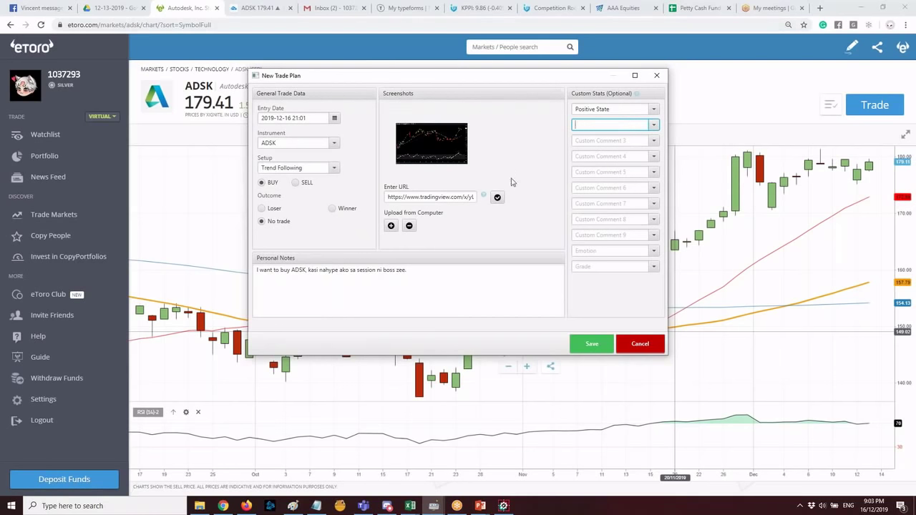
left_click(600, 109)
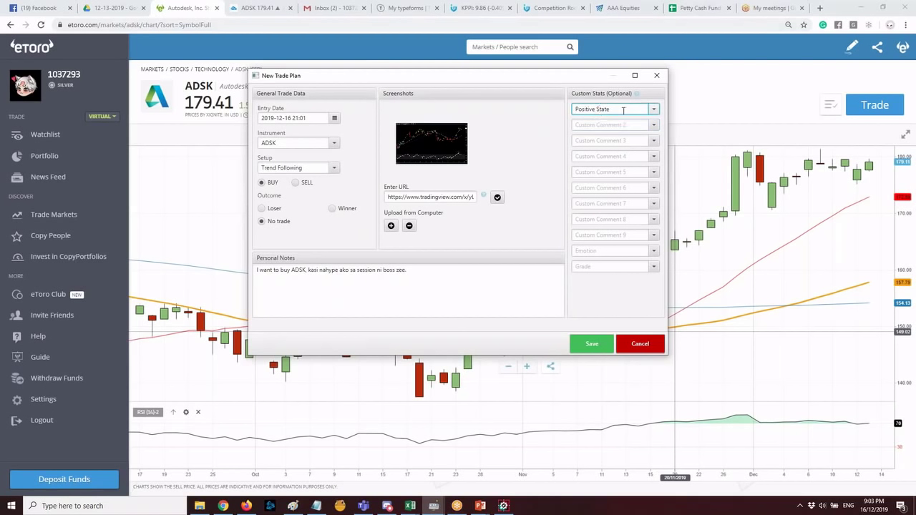
Choose Confidence as the only emotion in the trade plan's custom stats.
left_click(653, 251)
left_click(653, 252)
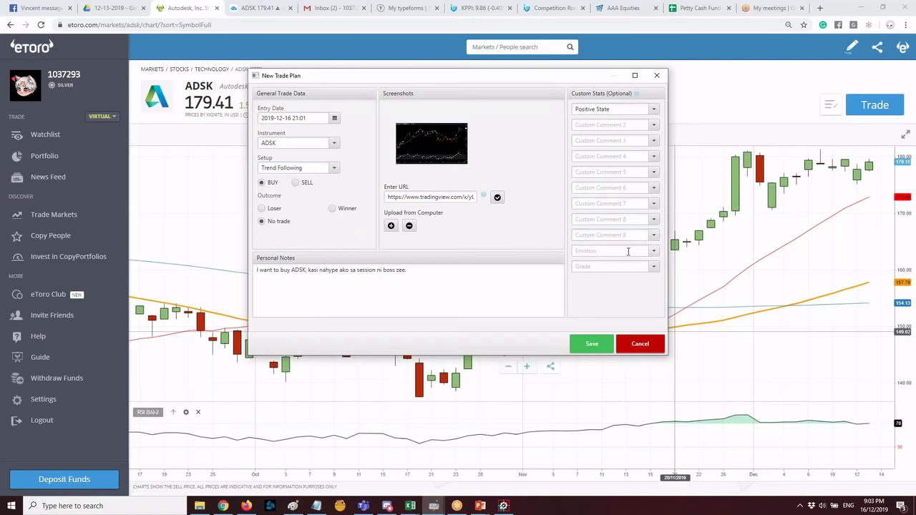
left_click(653, 253)
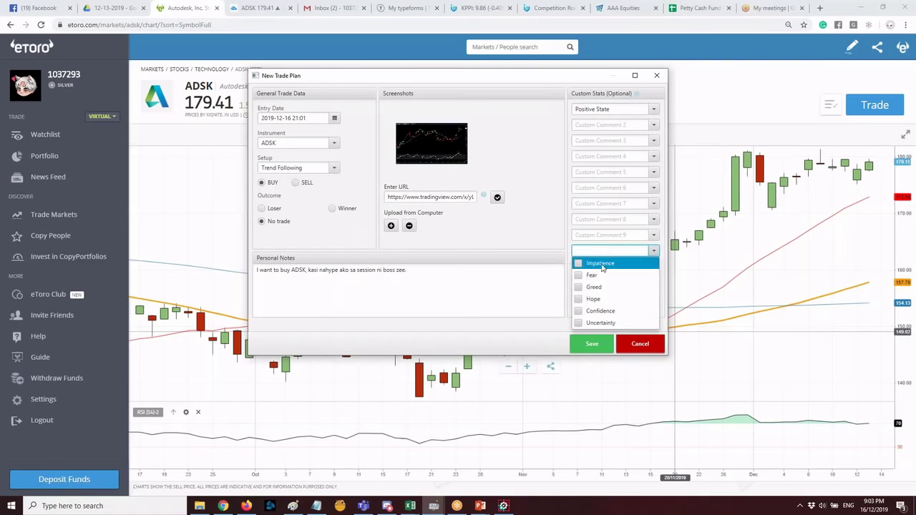
left_click(578, 310)
left_click(581, 298)
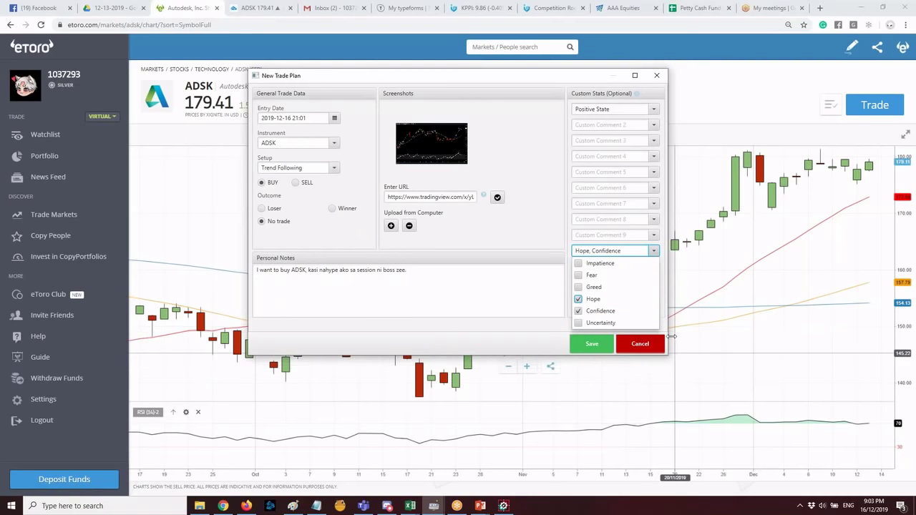
left_click(578, 299)
left_click(578, 310)
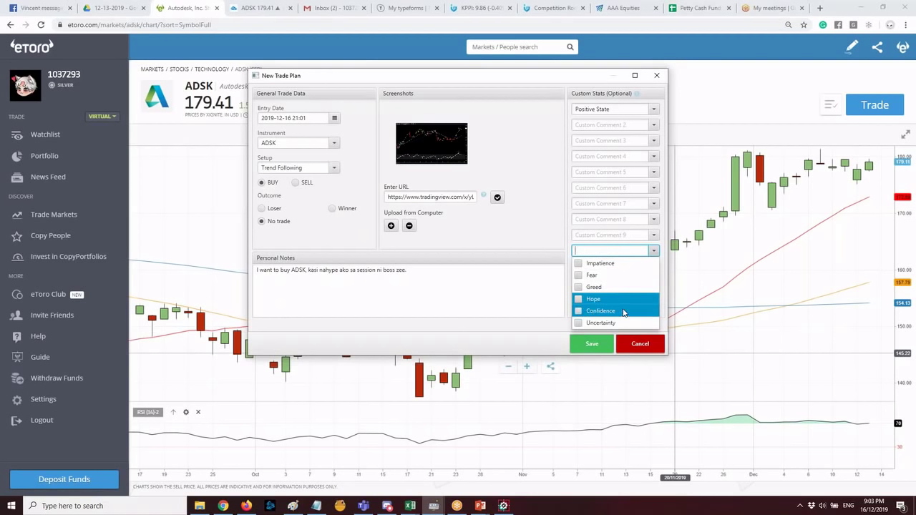
left_click(578, 300)
left_click(578, 276)
left_click(578, 276)
left_click(579, 300)
left_click(583, 310)
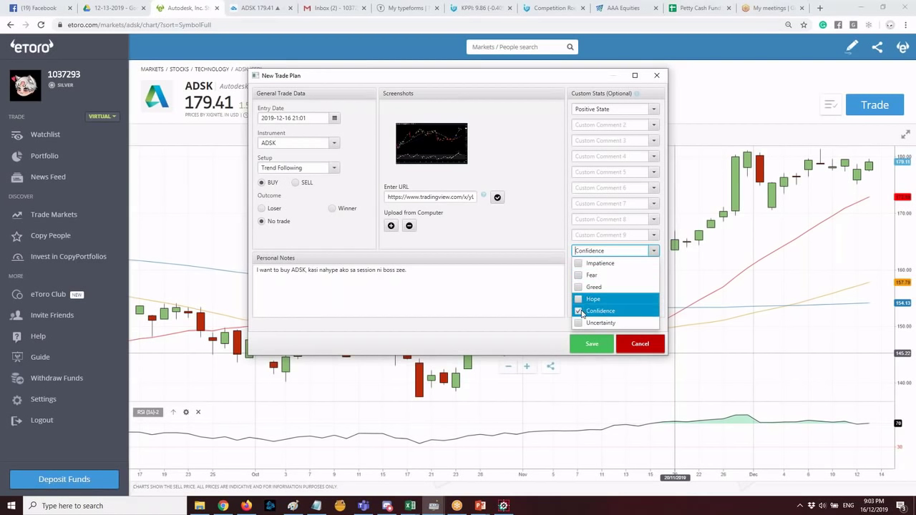
left_click(549, 239)
Give the trade plan grade A in its custom stats and save the plan.
left_click(652, 269)
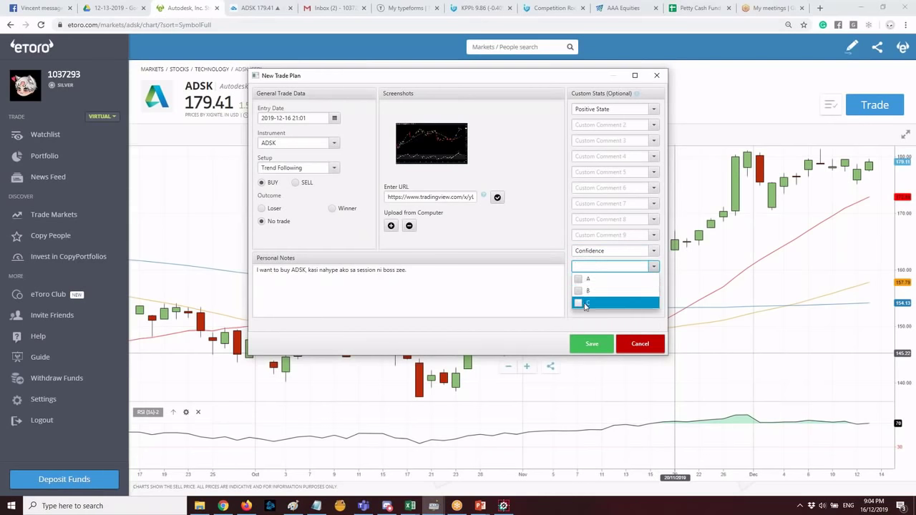
left_click(583, 279)
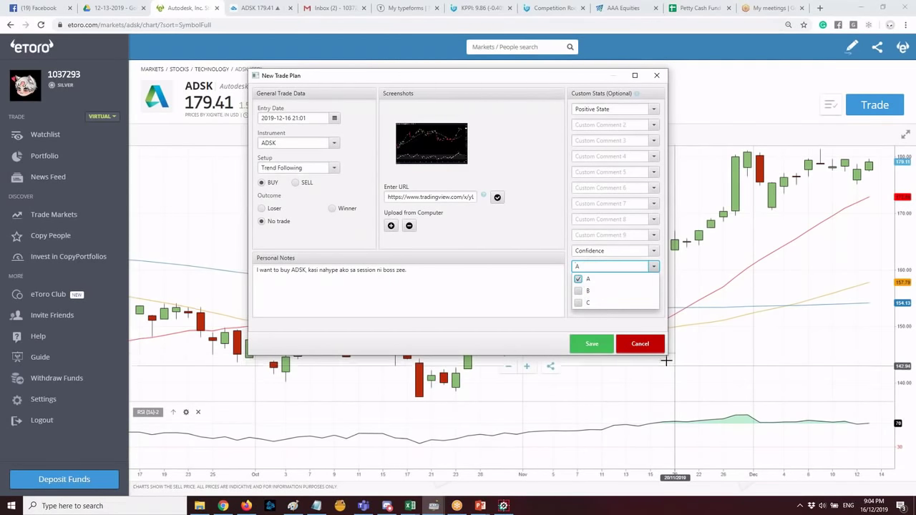
left_click(615, 266)
left_click(630, 266)
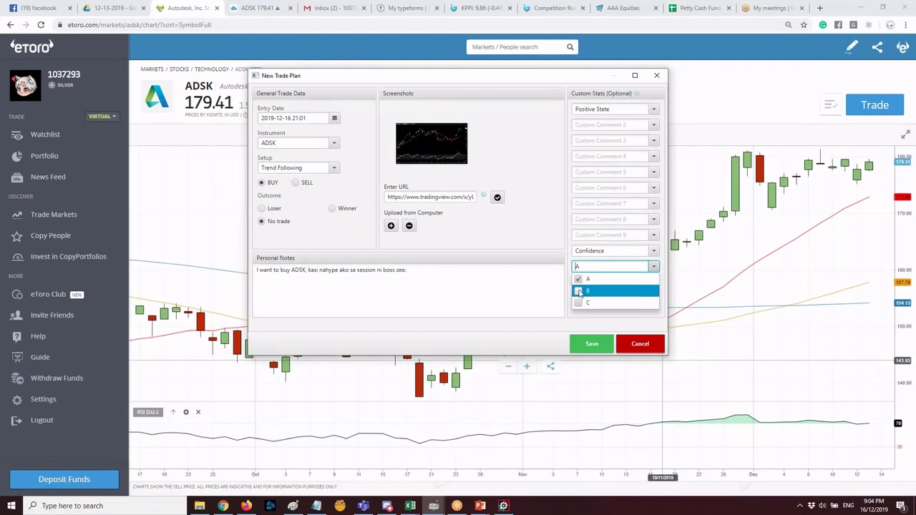
left_click(612, 303)
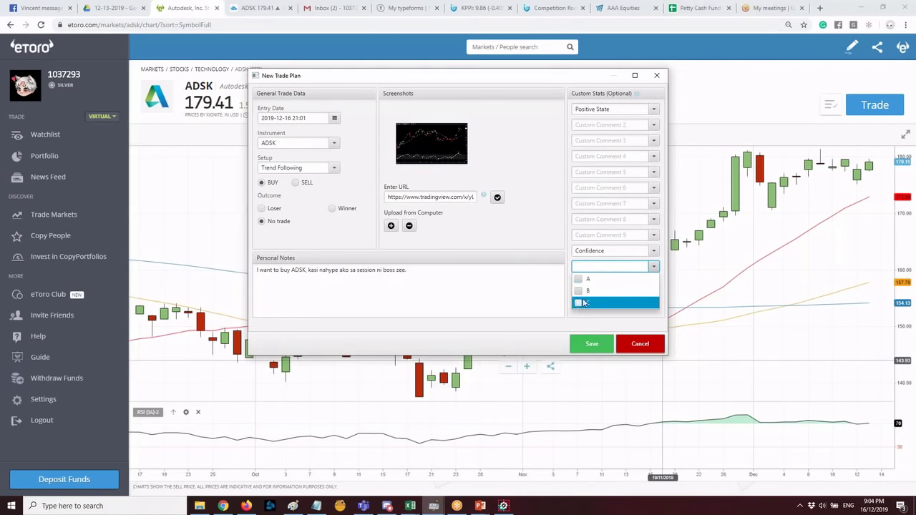
left_click(578, 279)
left_click(566, 280)
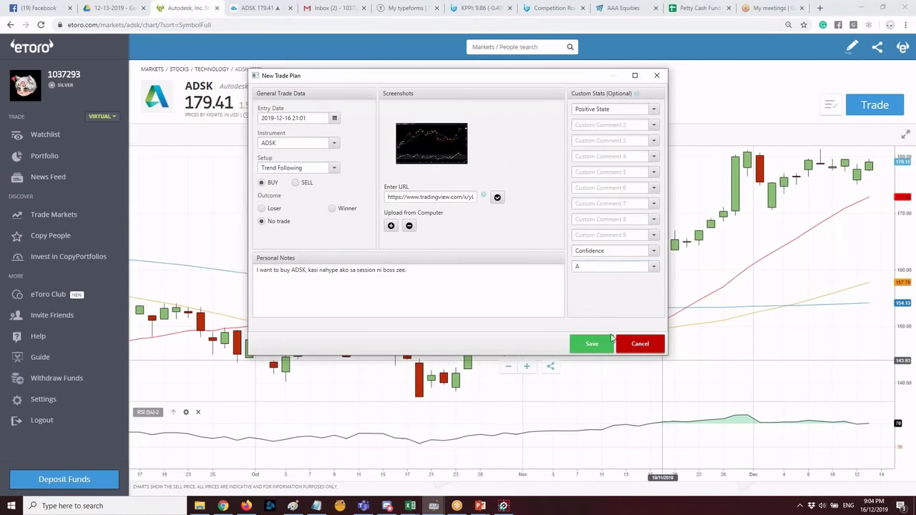
left_click(592, 344)
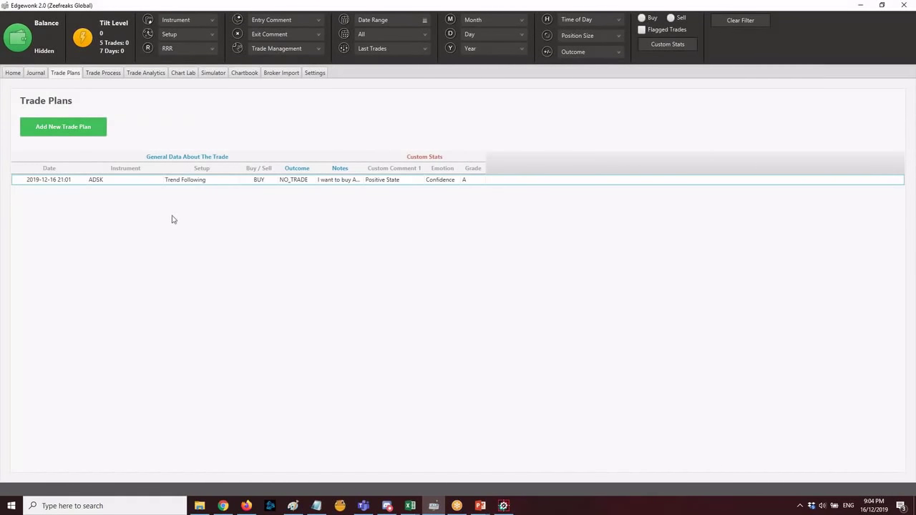
Reopen the saved ADSK trade plan to review its recorded details, and close it.
double_click(115, 182)
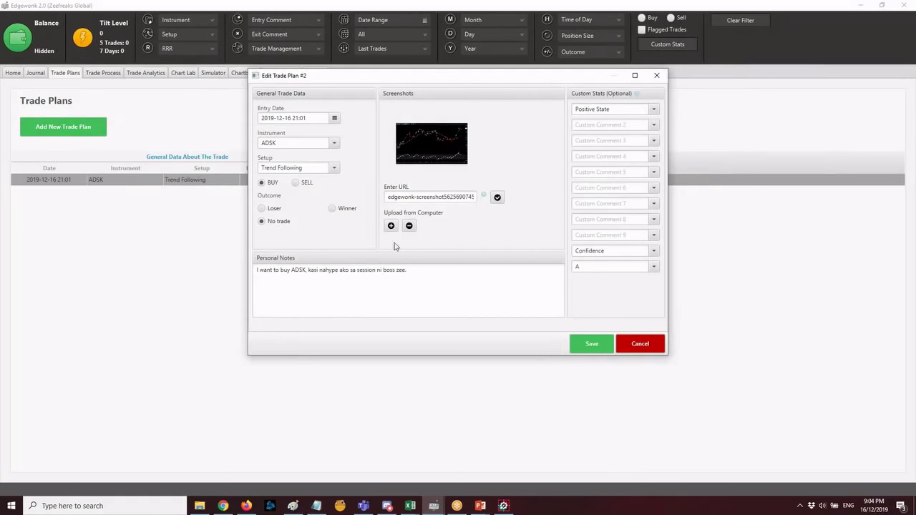
left_click(598, 350)
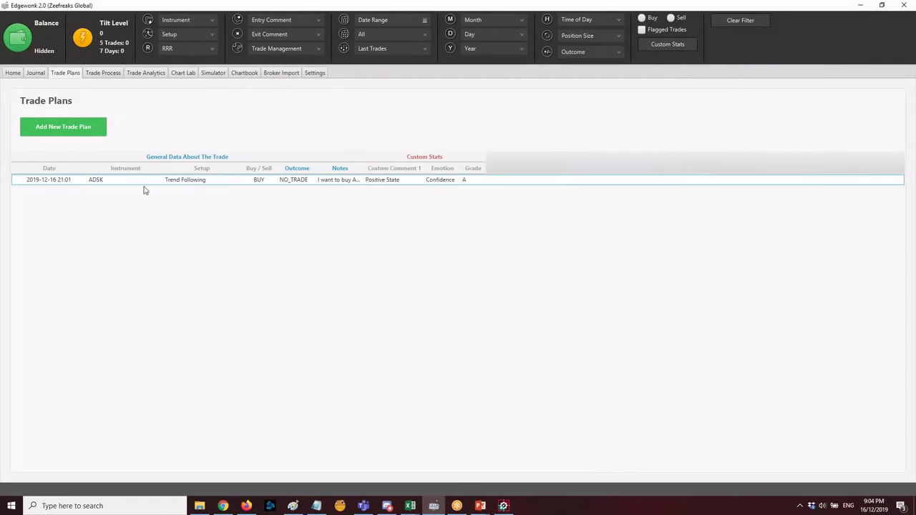
double_click(78, 181)
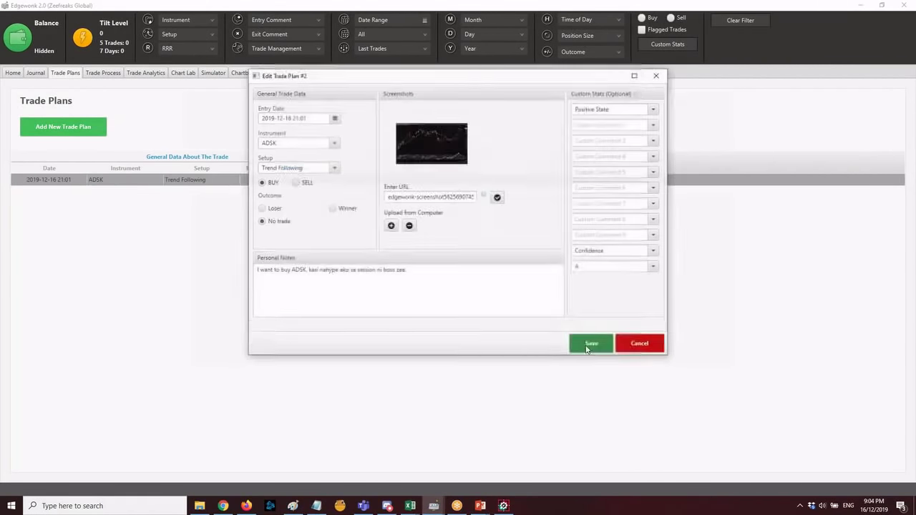
left_click(656, 75)
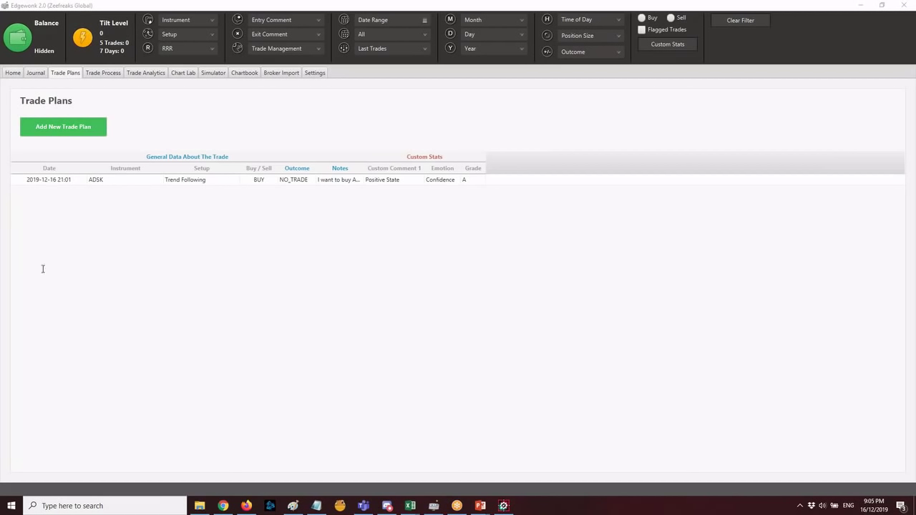
left_click(302, 292)
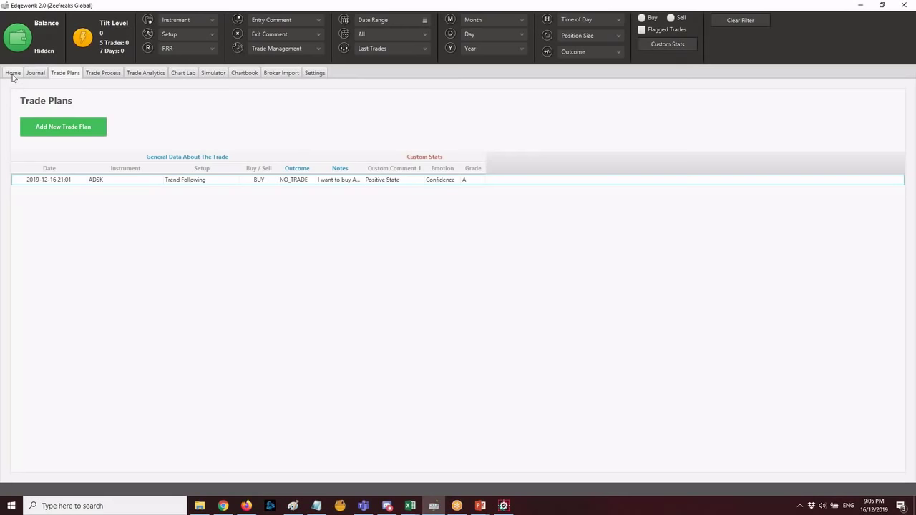
Look over the Home dashboard and open the journal's settings.
left_click(12, 74)
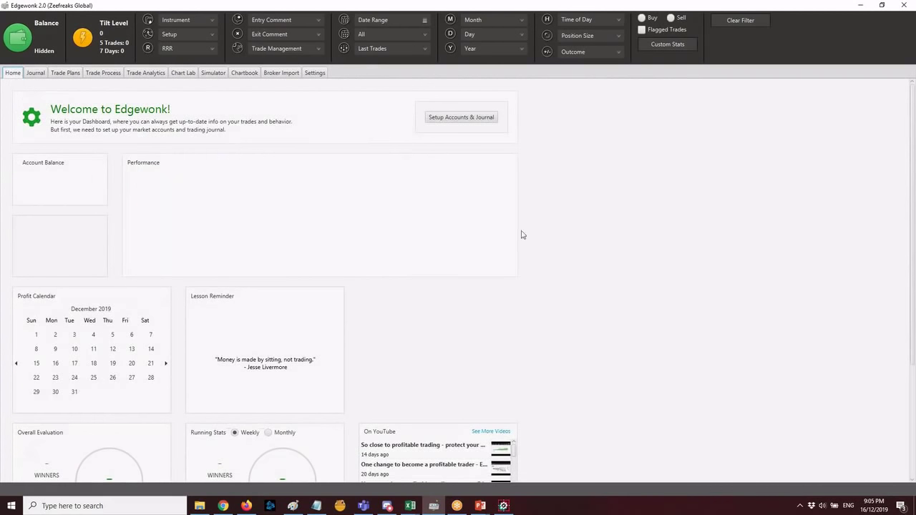
scroll(532, 257, "down", 1)
left_click(313, 73)
Switch to eToro and examine the ADSK chart over a longer price history of about a year.
left_click(859, 5)
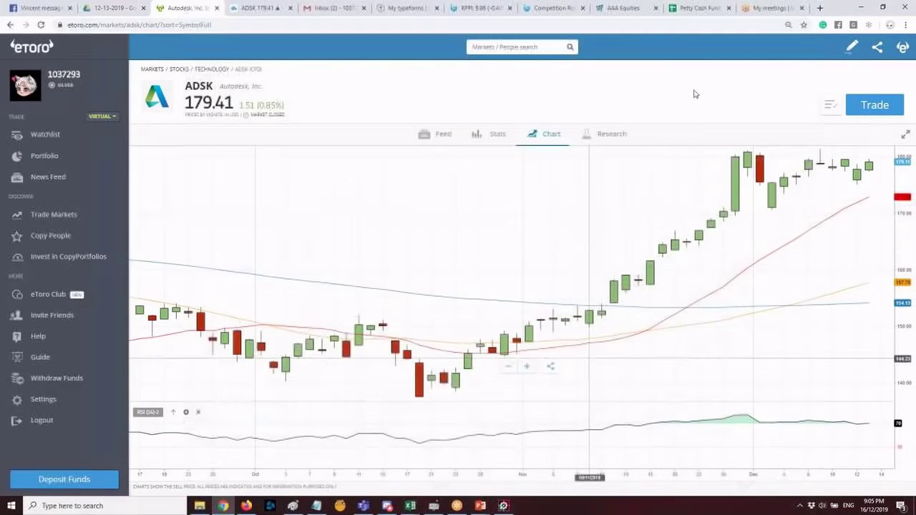
scroll(484, 198, "down", 3)
scroll(493, 201, "up", 3)
scroll(493, 196, "down", 4)
scroll(486, 200, "up", 4)
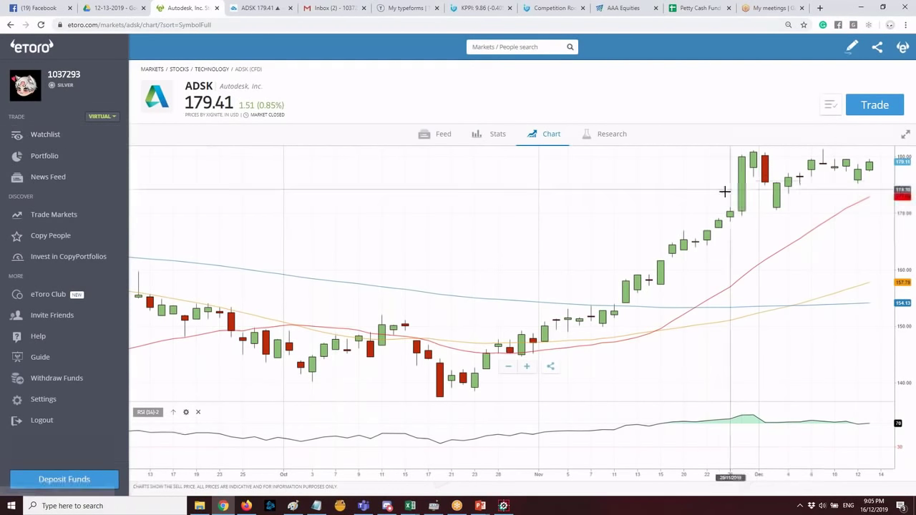
scroll(723, 190, "down", 5)
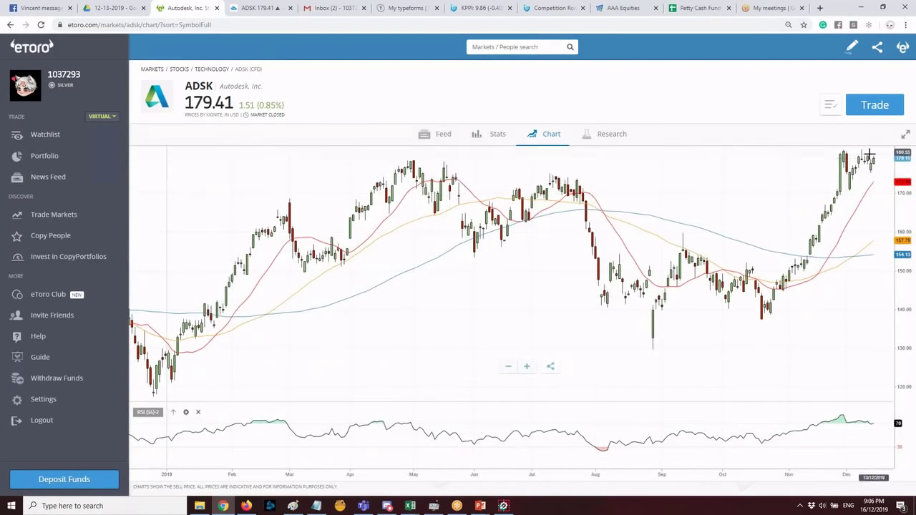
scroll(766, 184, "down", 4)
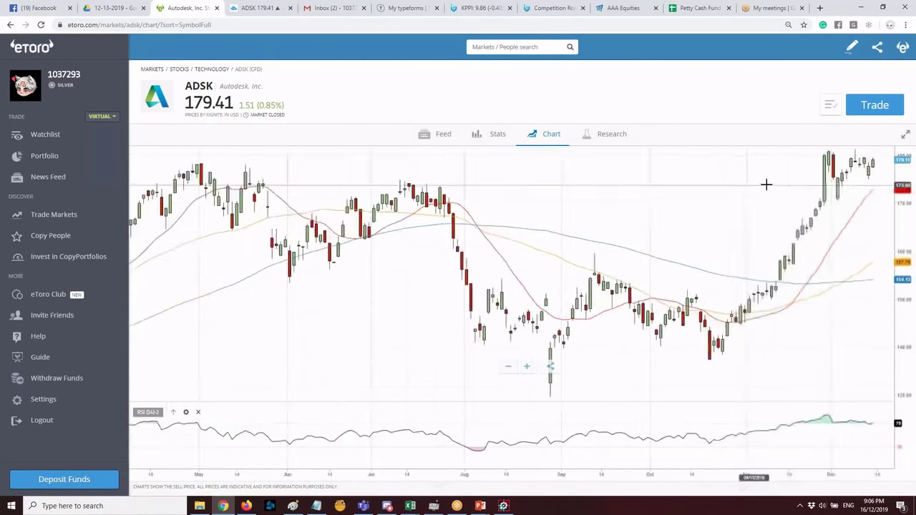
Add ADSK to the Hitlist watchlist while keeping it in 52week Highs.
left_click(831, 106)
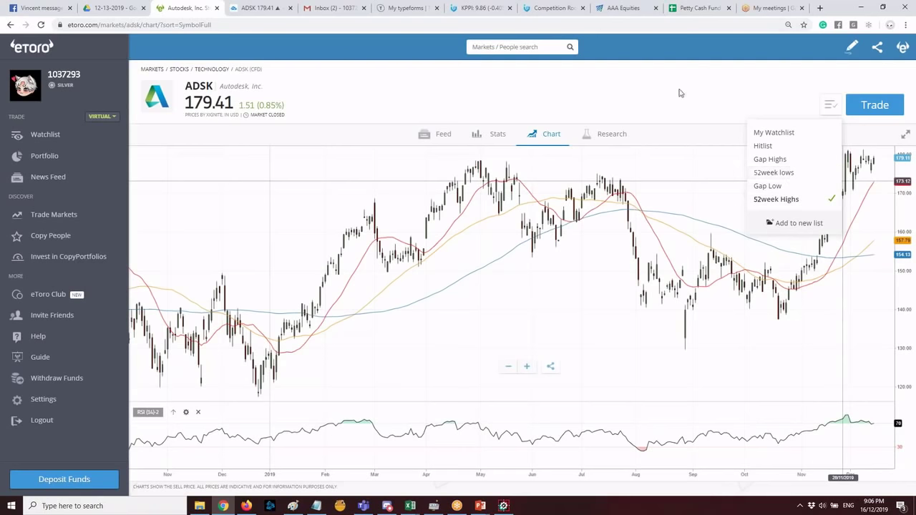
left_click(830, 107)
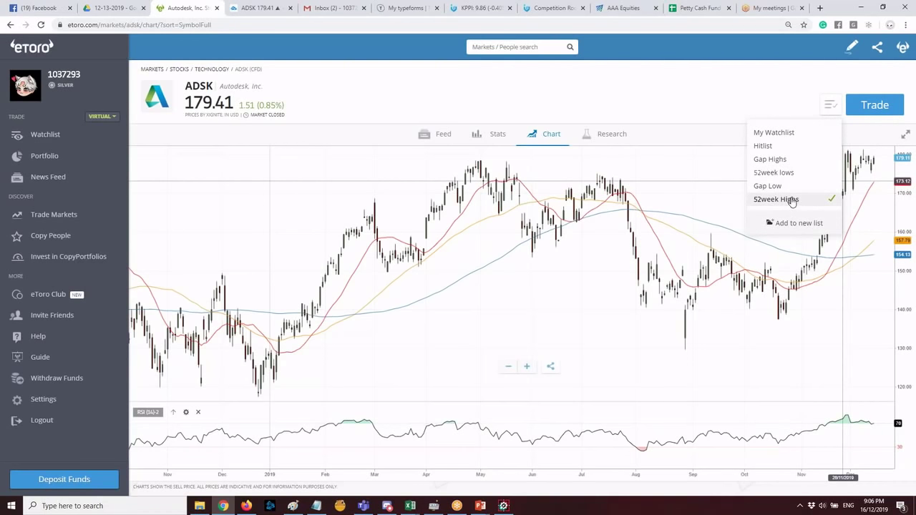
left_click(822, 152)
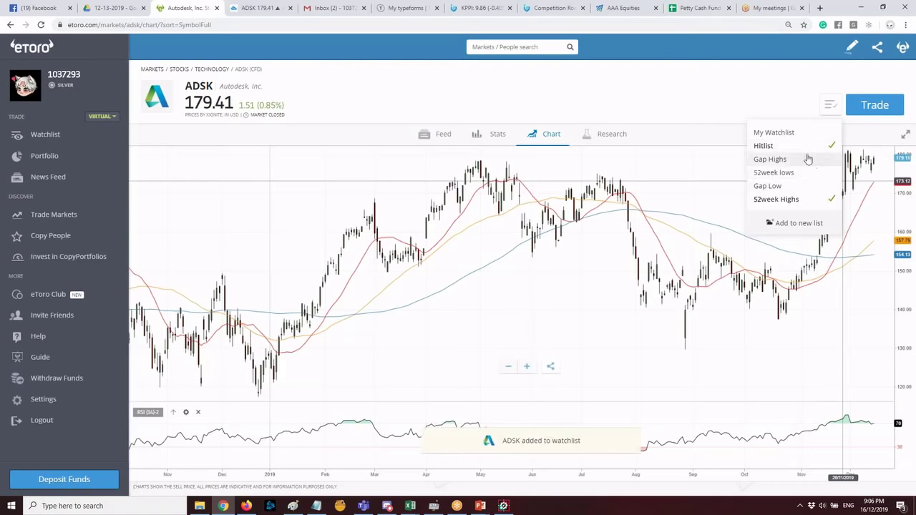
Open the 52week Highs watchlist and browse its markets, switching from cards to the list view.
left_click(68, 135)
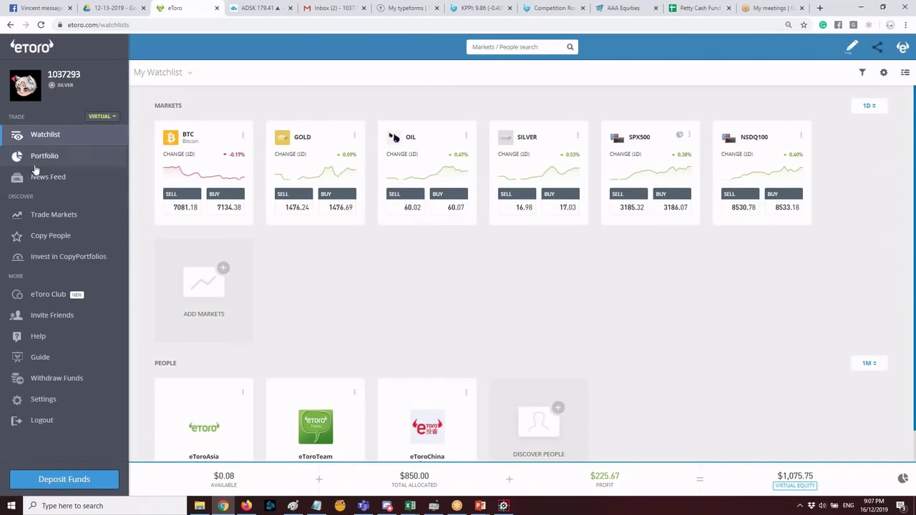
left_click(190, 74)
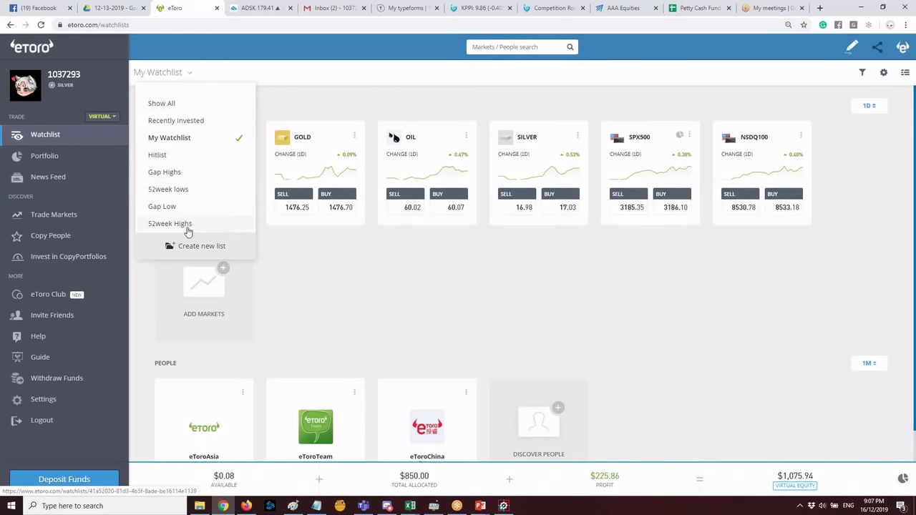
left_click(185, 224)
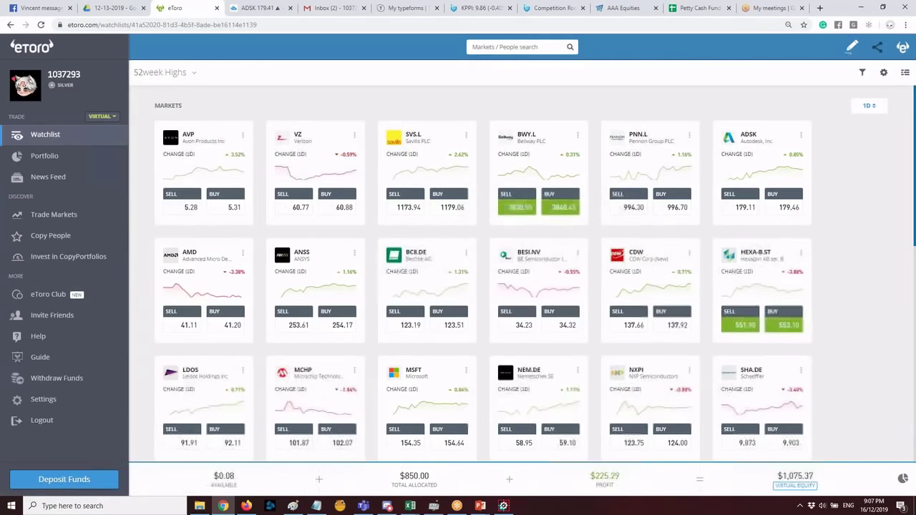
scroll(185, 227, "down", 1)
scroll(747, 153, "down", 10)
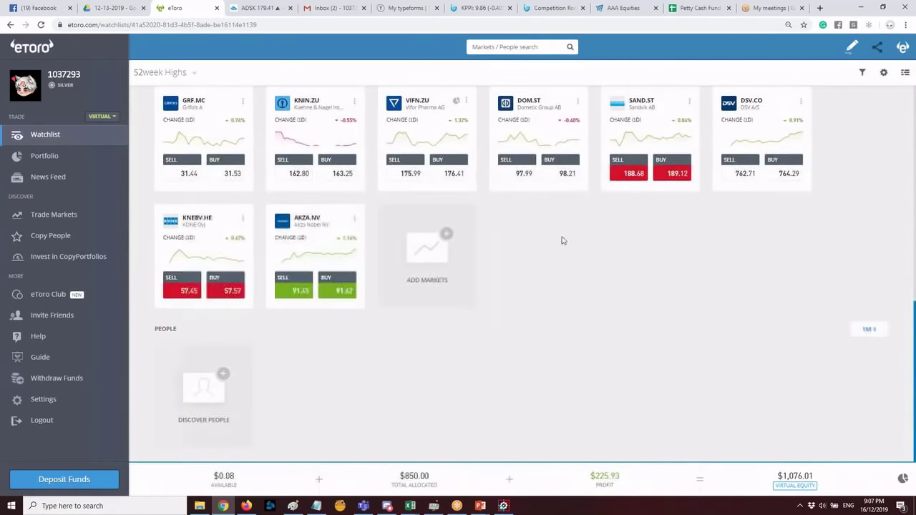
scroll(685, 241, "up", 10)
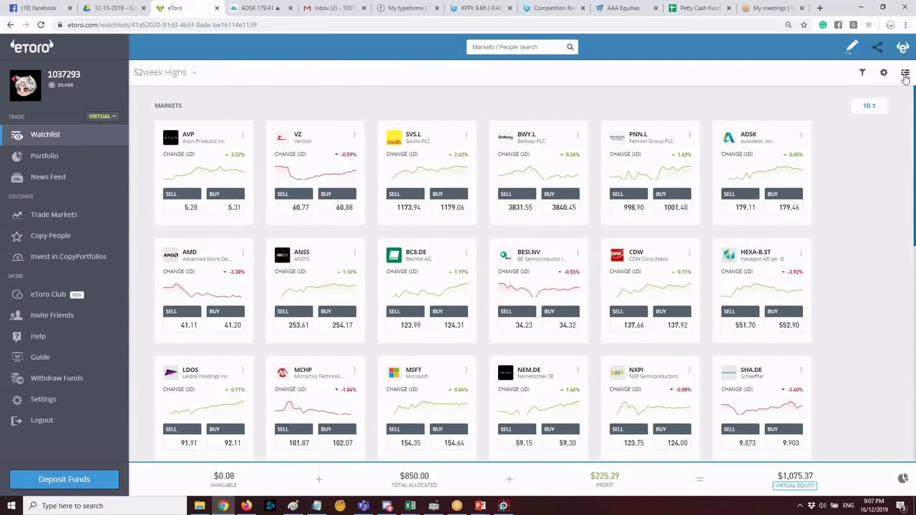
left_click(905, 74)
scroll(782, 114, "down", 10)
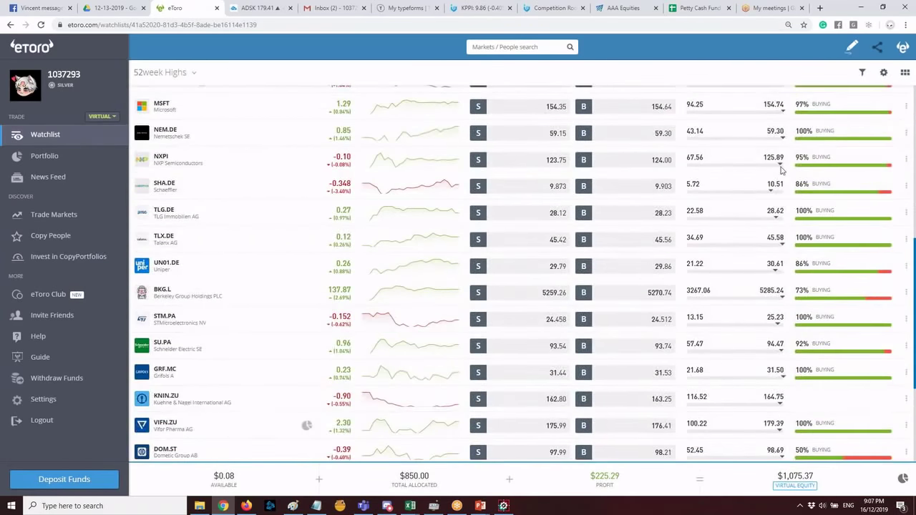
Look through the 52week Highs list, comparing each market's 52-week range and sentiment.
scroll(781, 169, "down", 3)
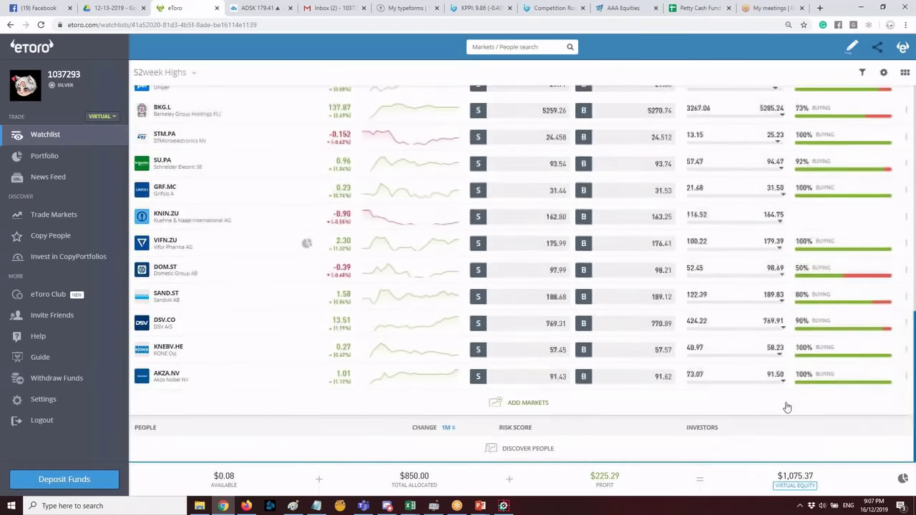
scroll(786, 372, "up", 13)
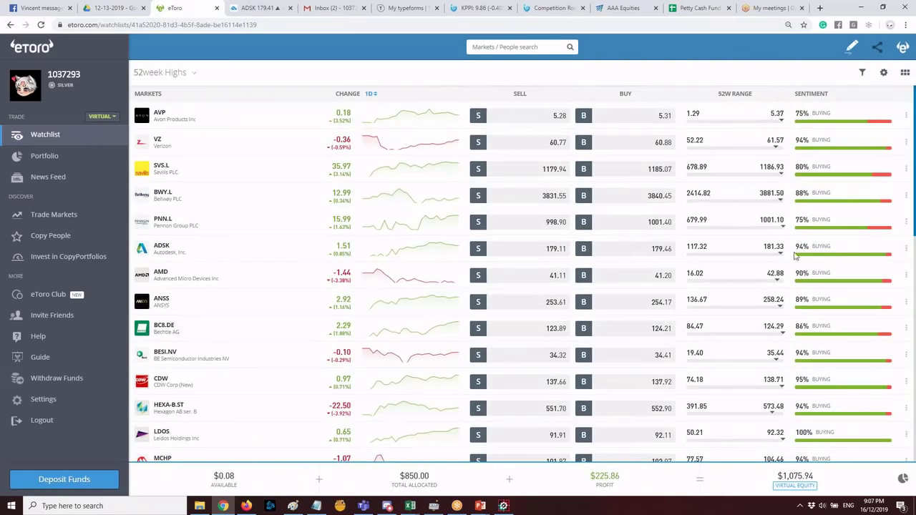
scroll(780, 326, "down", 10)
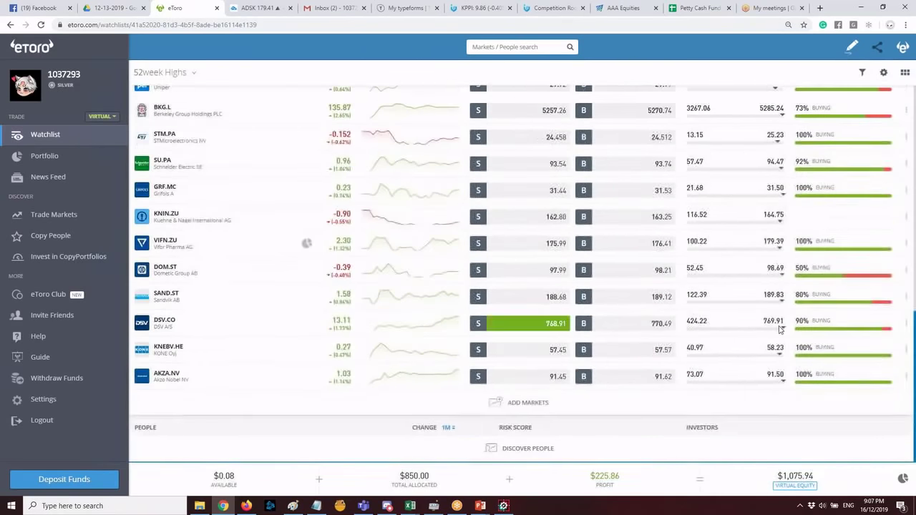
scroll(780, 325, "up", 10)
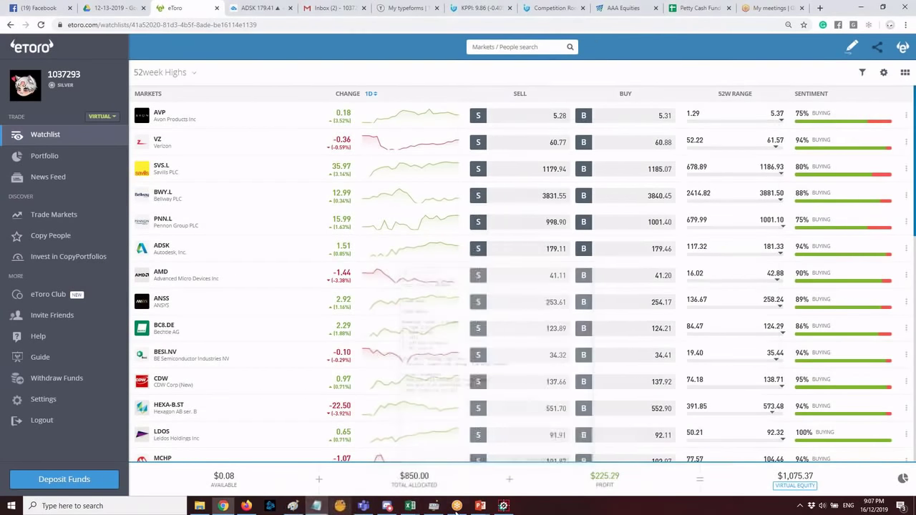
Switch to Discord and post a general-chat message headed "Risk management / Leverage" with the line "Stocks = x2 x5".
left_click(386, 506)
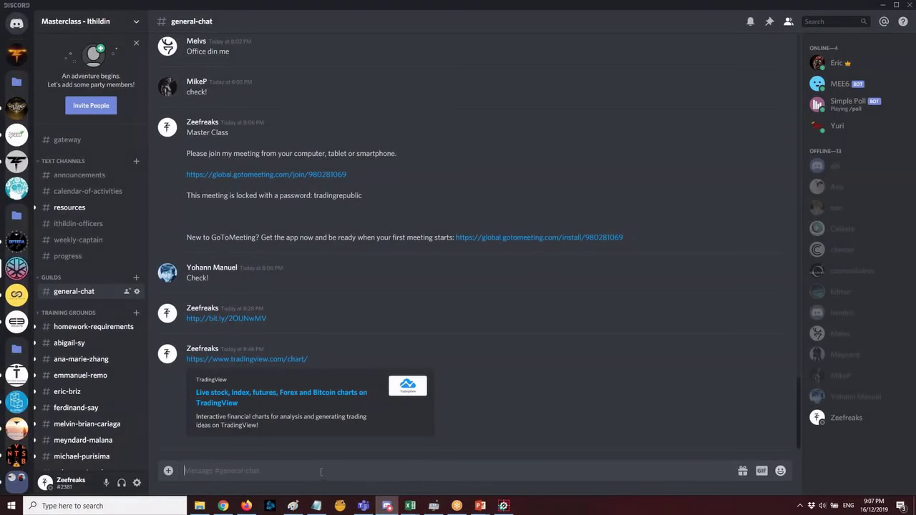
type("Stocks = x5")
key("shift+Return")
key("Up")
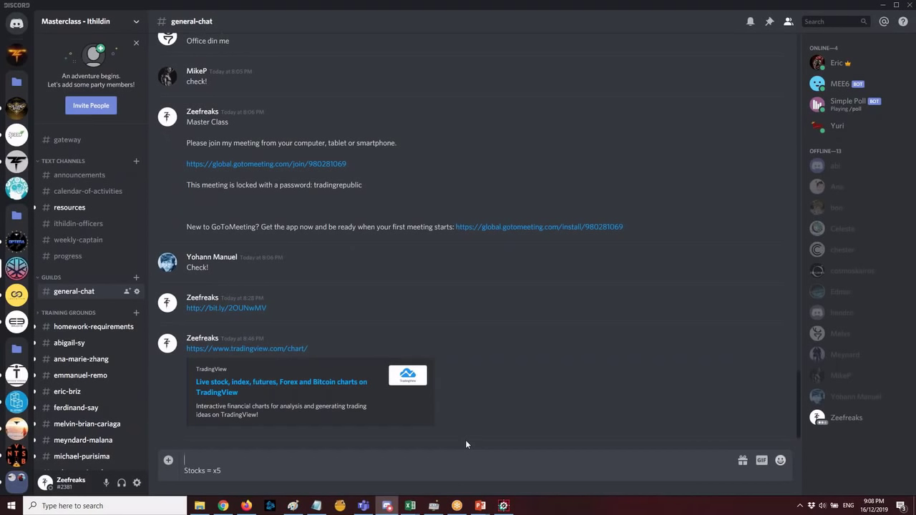
type("x2")
key("Left")
key("Left")
type("Ris")
key("BackSpace")
key("BackSpace")
type("isk management / Leverage")
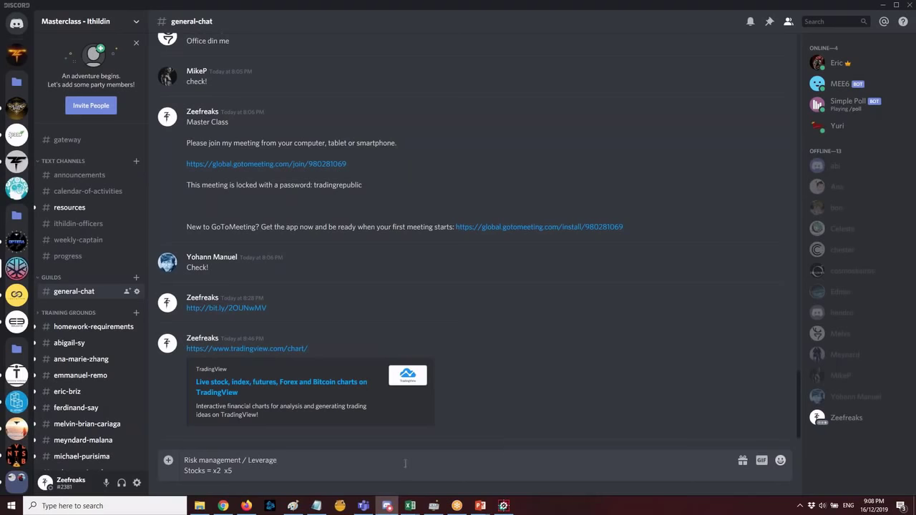
key("Return")
Edit the posted leverage message, adding "(starting)" after x2 in the Stocks line and starting a new line below it.
right_click(280, 427)
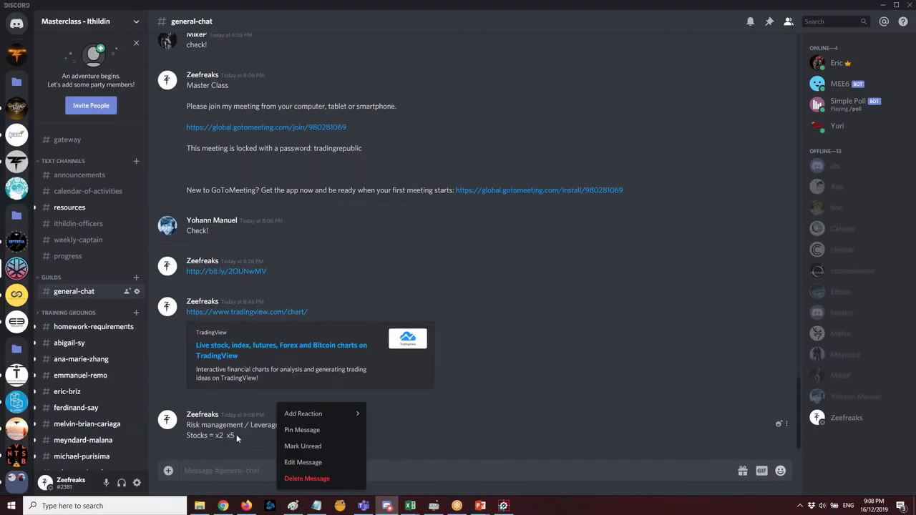
left_click(290, 462)
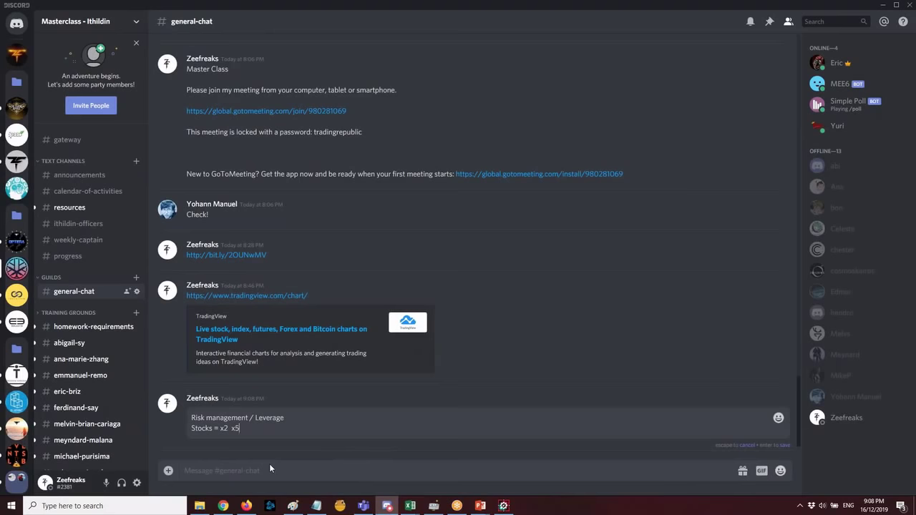
key("Left")
key("Left")
key("Left")
type("(starting)")
key("shift+Return")
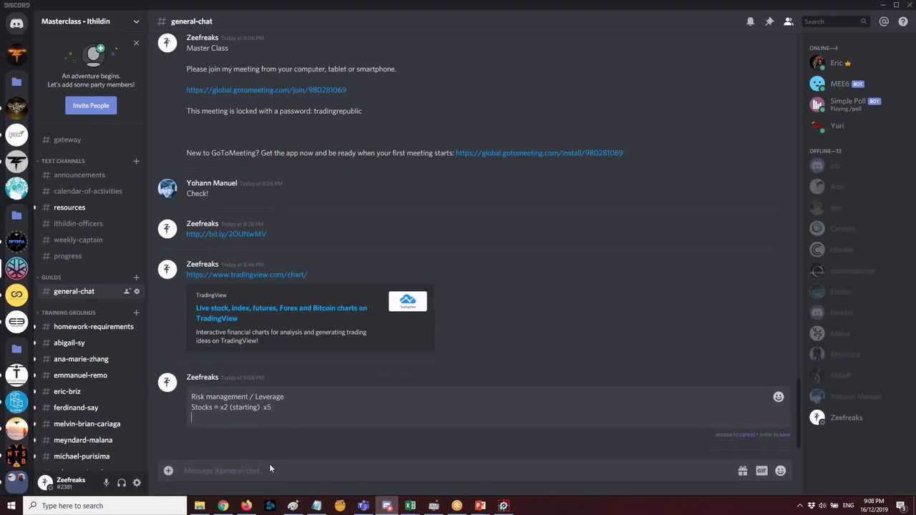
Add the line "Indices = x10 (starting) x30" to the leverage message.
type("Indieces")
key("BackSpace")
key("BackSpace")
key("BackSpace")
key("BackSpace")
type("ces = x")
type(" 30")
key("BackSpace")
key("BackSpace")
type("10")
key("BackSpace")
key("BackSpace")
type("10x")
key("BackSpace")
key("BackSpace")
key("BackSpace")
key("BackSpace")
type("10 (starting) x30")
key("shift+Return")
Add "Forex = x30 (starting) x50" and, after a blank line, "10-20% / position", then save the edited message.
type("For")
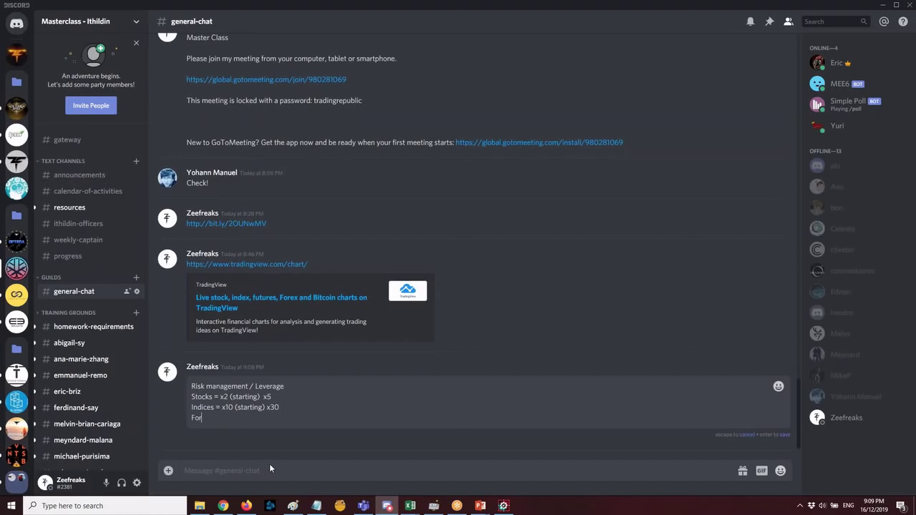
type("ex = x30 (starting) x50")
key("ctrl+a")
left_click(334, 413)
key("shift+Return")
key("shift+Return")
type("10-20")
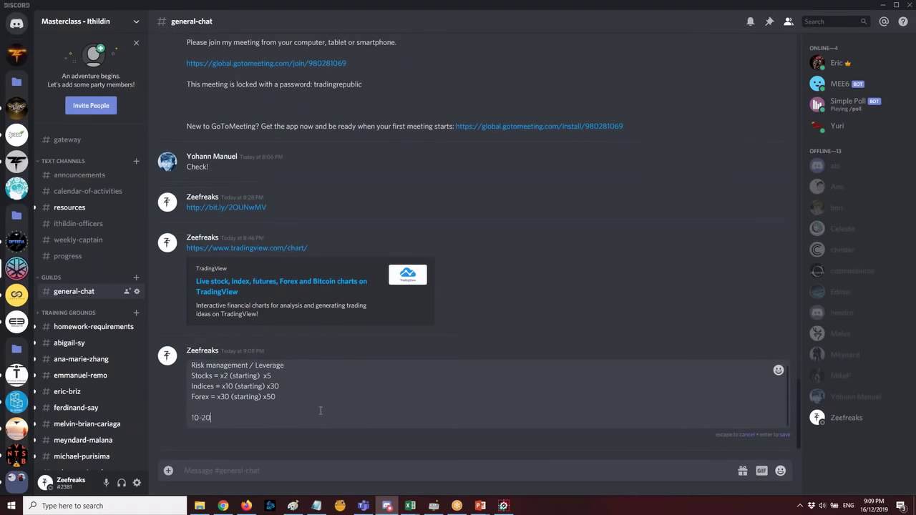
type("% / position")
key("Return")
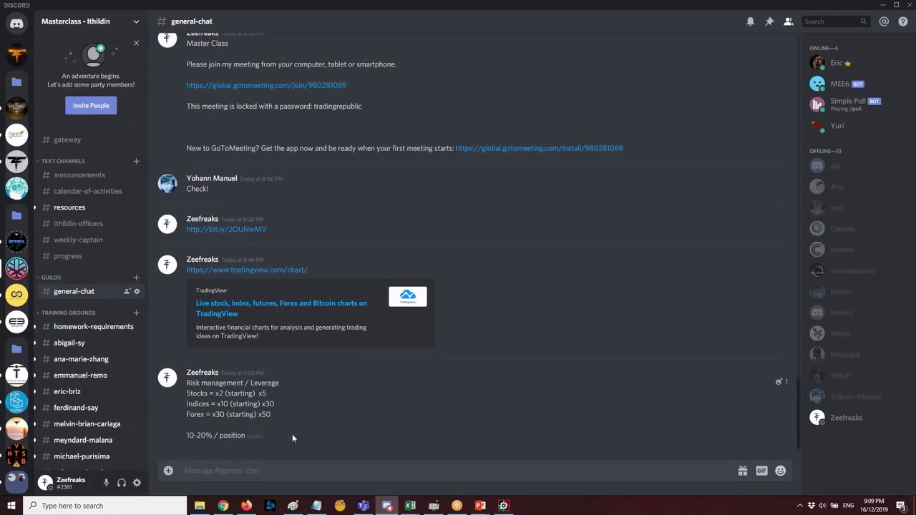
left_click_drag(283, 438, 186, 383)
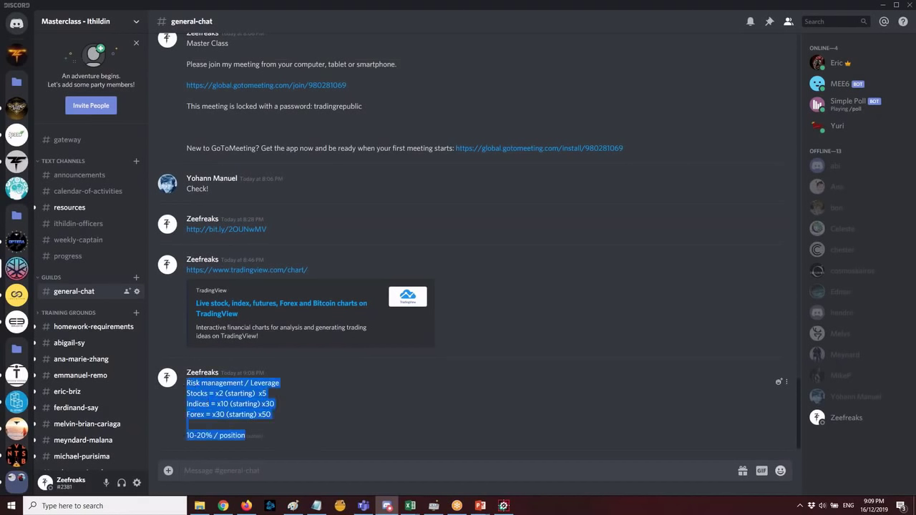
left_click(429, 432)
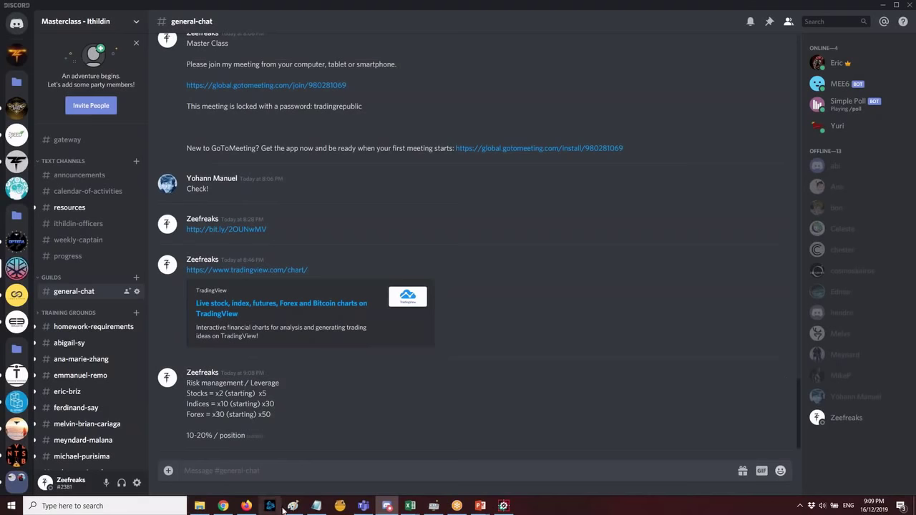
Switch back to eToro, change from the virtual to the real portfolio, and list all its positions.
left_click(225, 506)
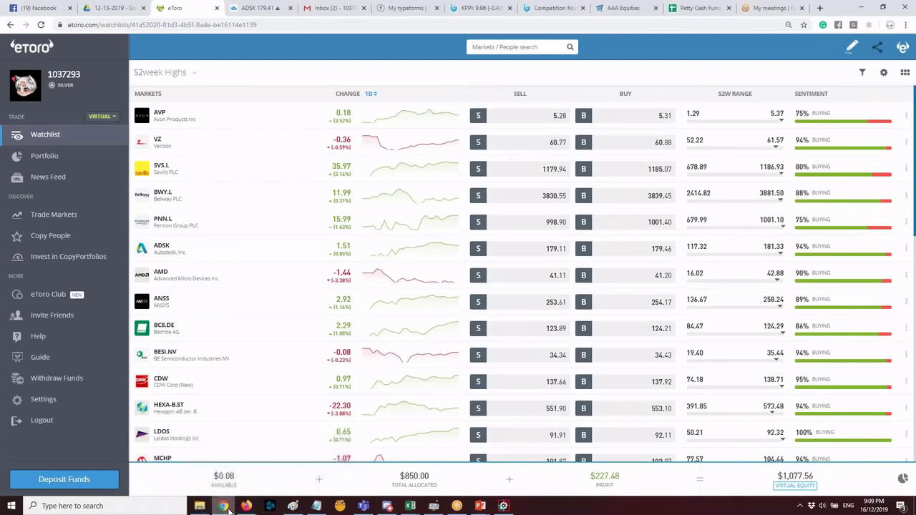
scroll(706, 335, "down", 3)
scroll(707, 335, "up", 3)
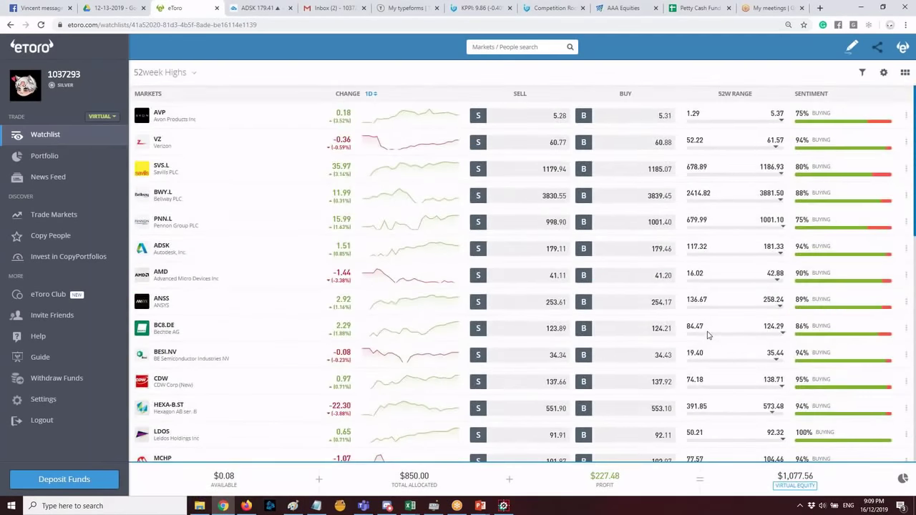
left_click(114, 118)
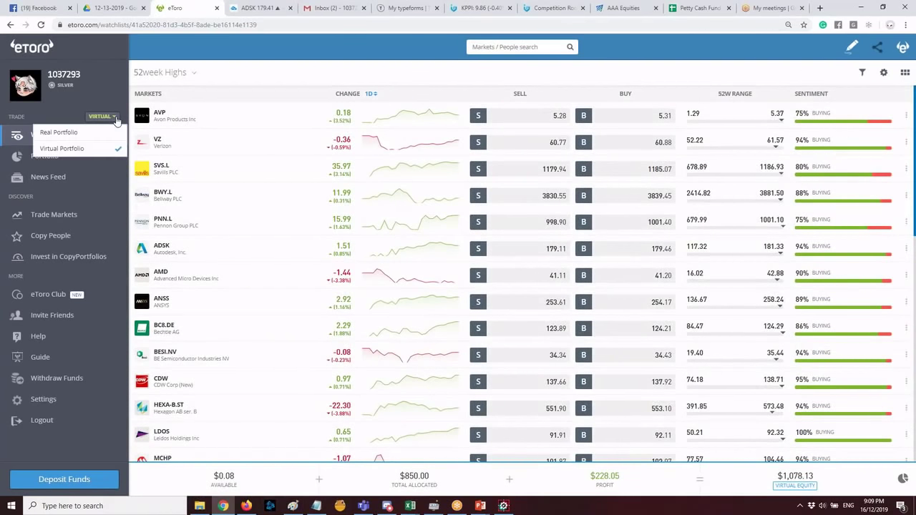
left_click(90, 137)
left_click(478, 321)
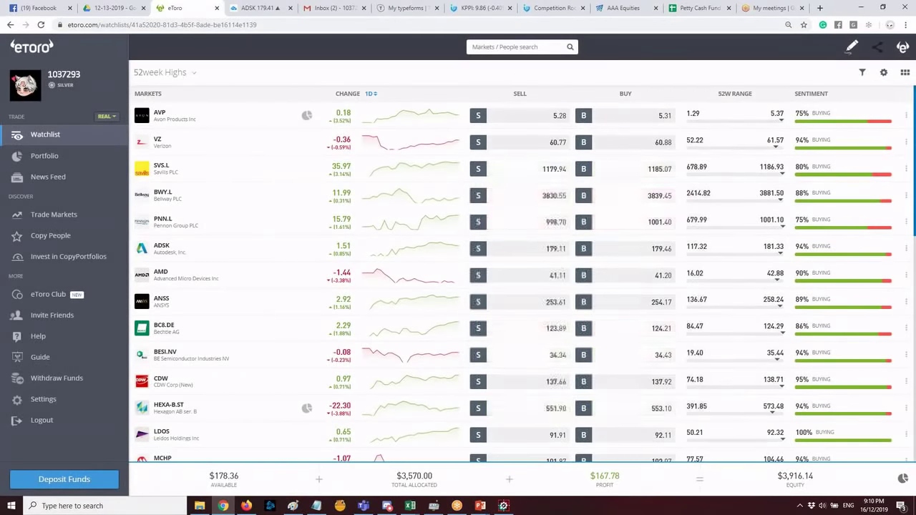
left_click(40, 158)
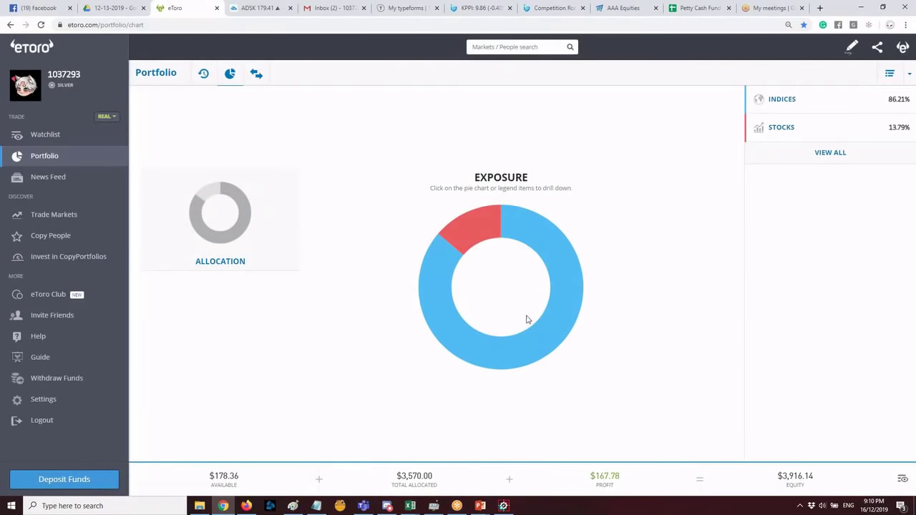
left_click(828, 154)
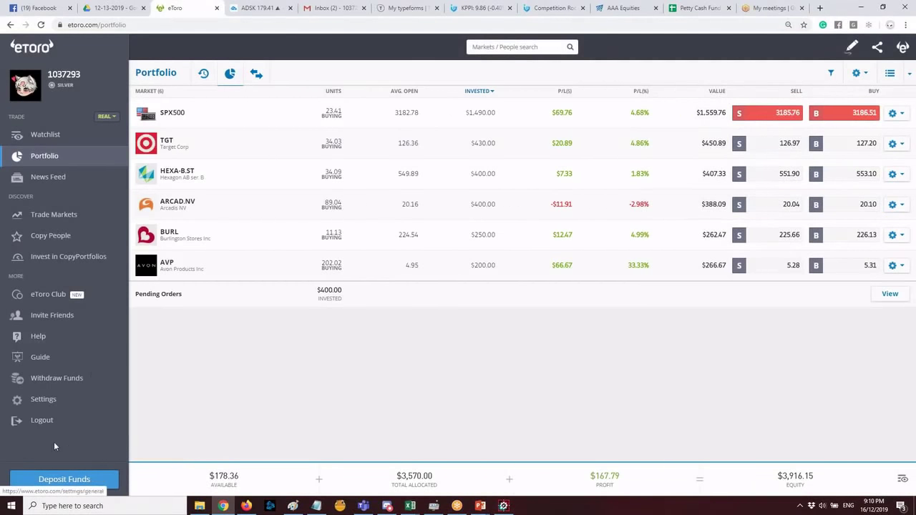
Open the deposit form, view the payment methods, select the saved card, and close the form without submitting.
left_click(63, 480)
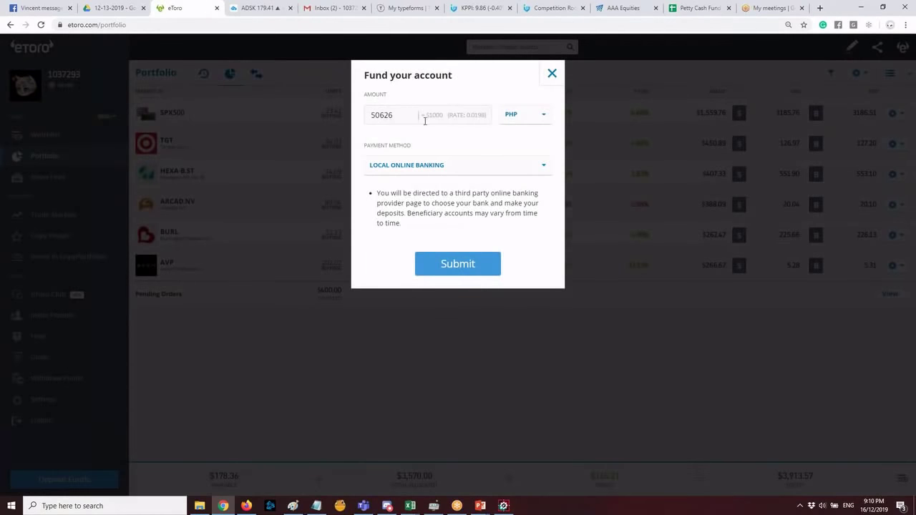
left_click(498, 169)
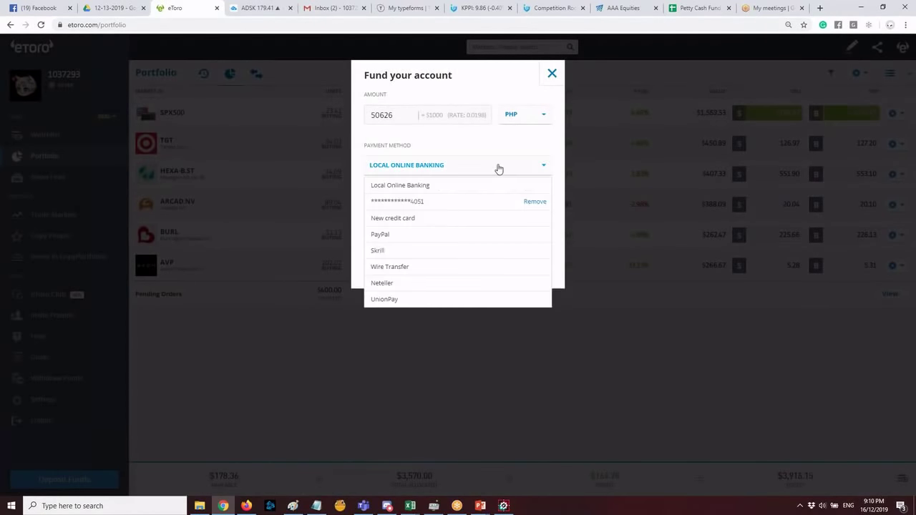
left_click(415, 205)
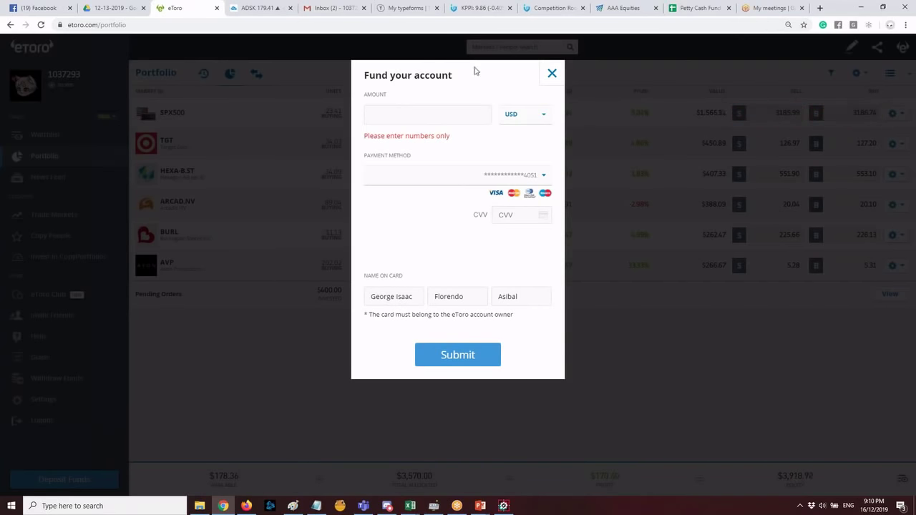
left_click(551, 74)
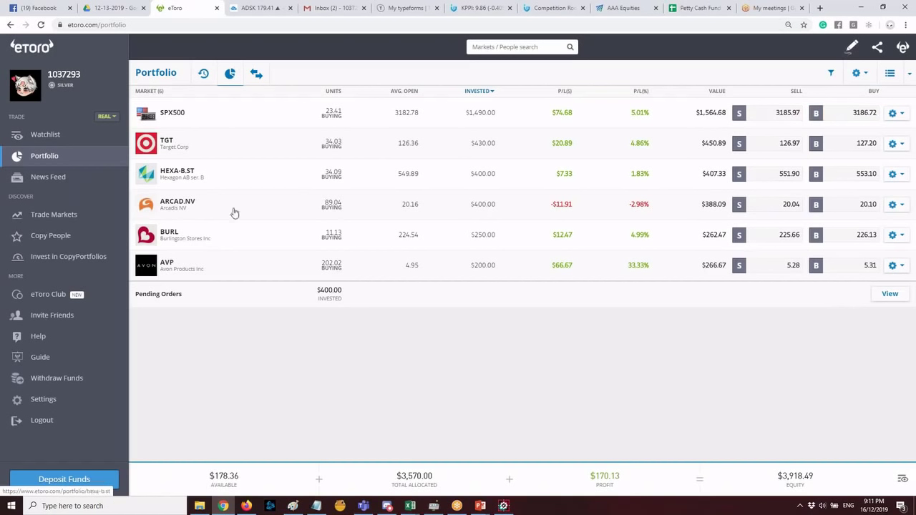
Open the AVP position's details, then switch to TradingView and load the AVP chart.
left_click(179, 269)
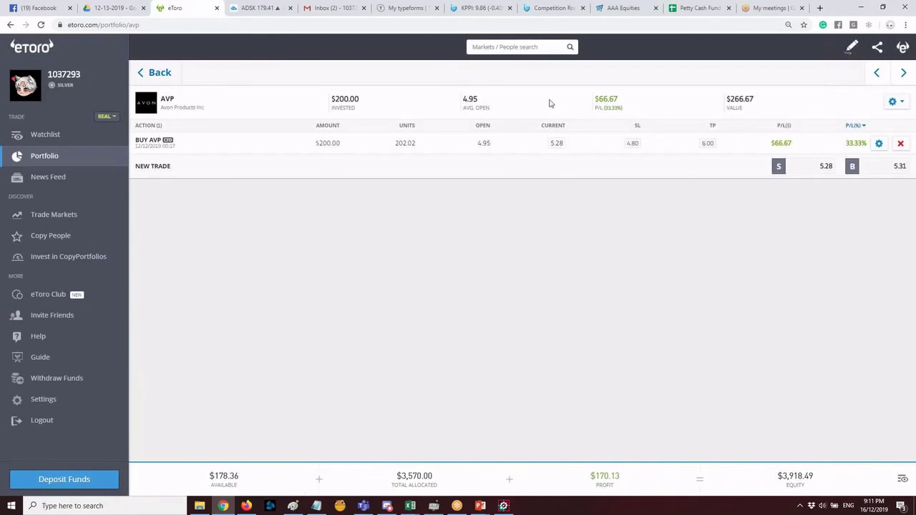
left_click(258, 8)
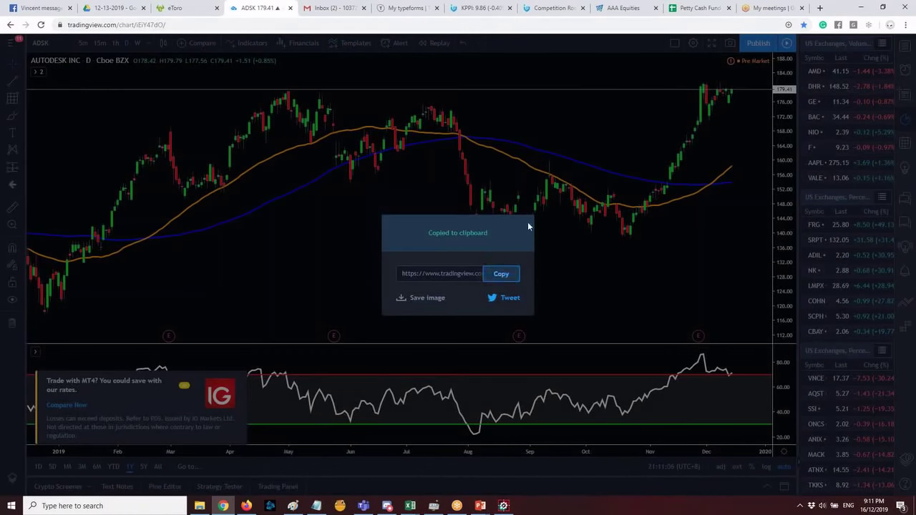
left_click(614, 281)
type("AVP")
key("Return")
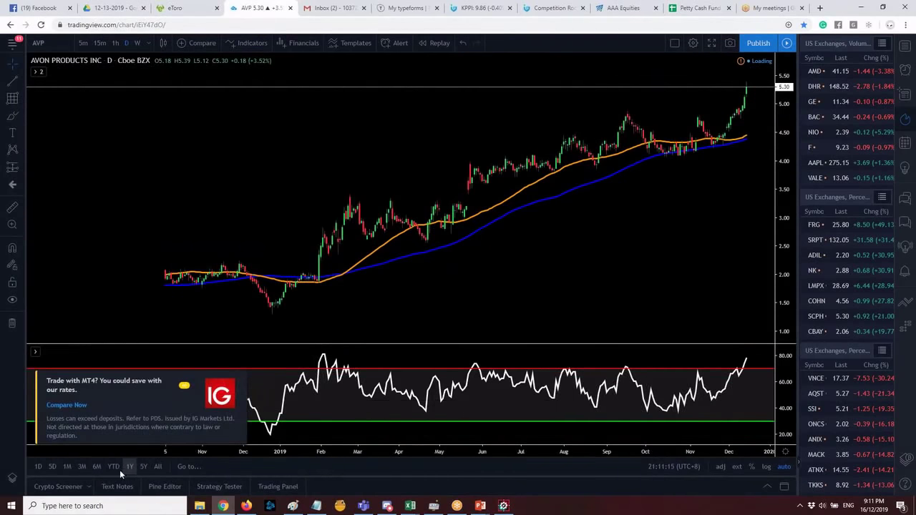
Examine AVP's price history over five years, then over one year with a closer view of recent months.
left_click(143, 466)
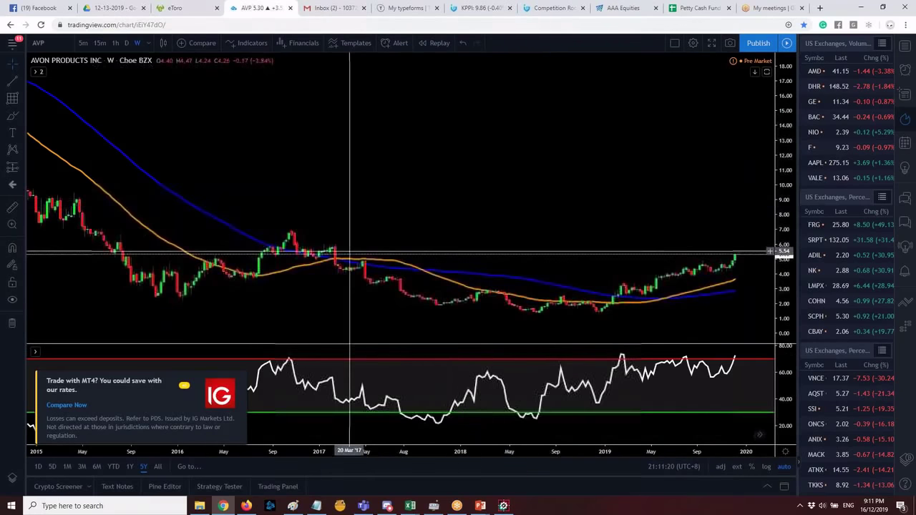
scroll(309, 234, "down", 5)
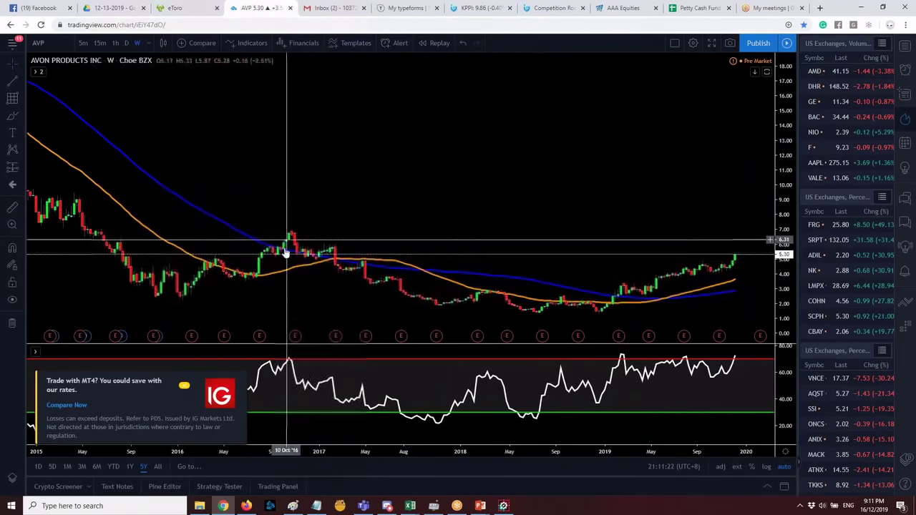
scroll(332, 175, "up", 3)
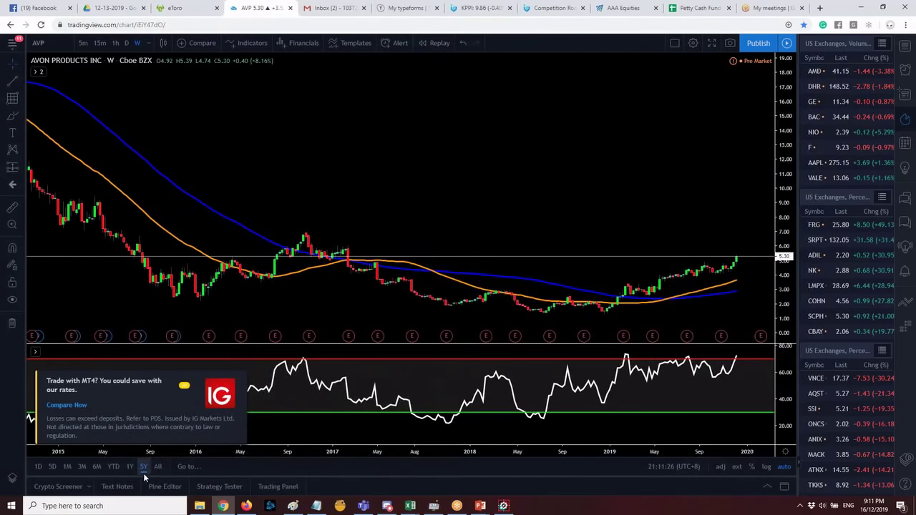
left_click(131, 468)
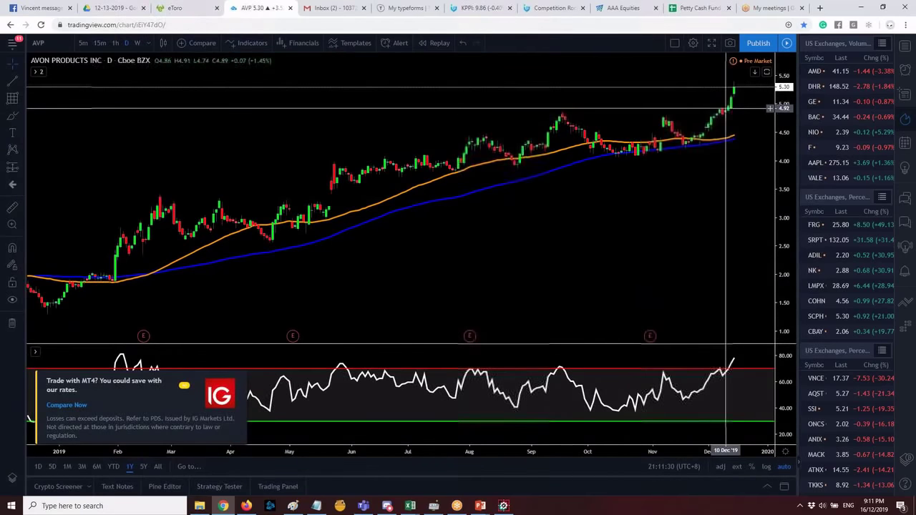
scroll(725, 103, "up", 3)
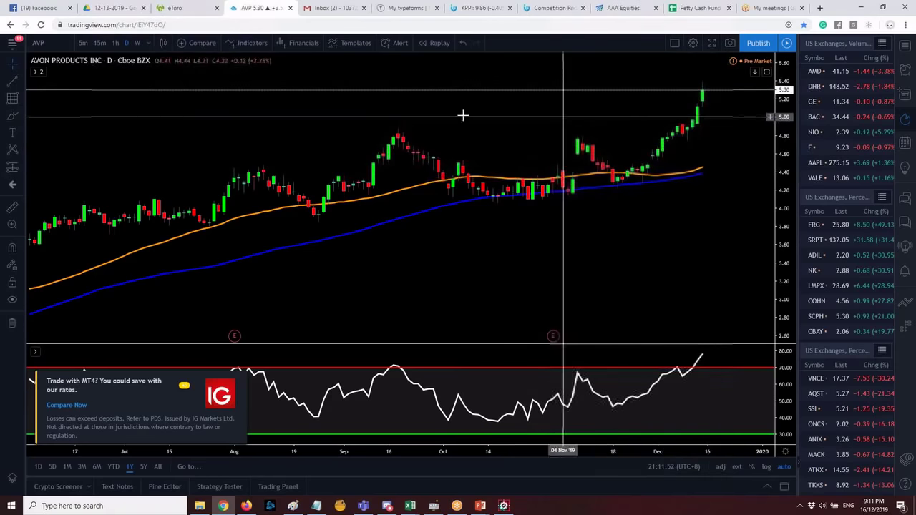
Return to eToro and open the full chart for the AVP position.
left_click(191, 5)
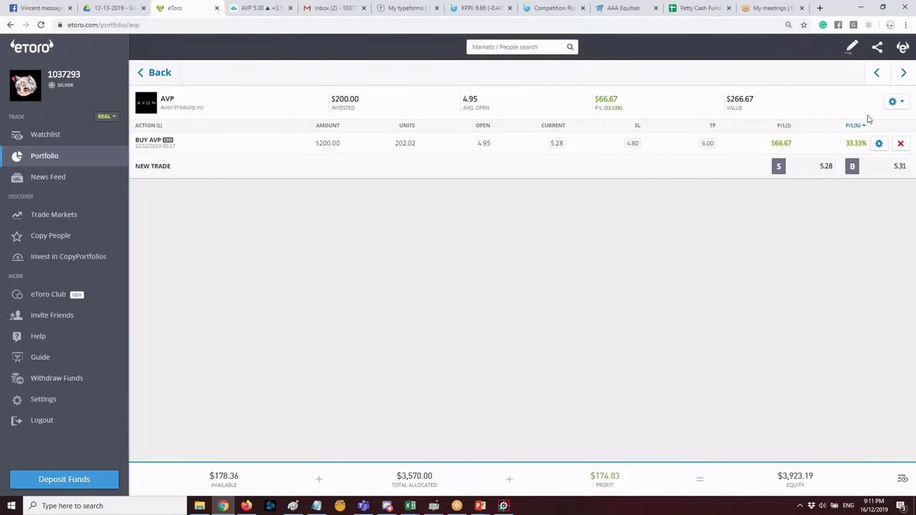
left_click(904, 104)
left_click(864, 165)
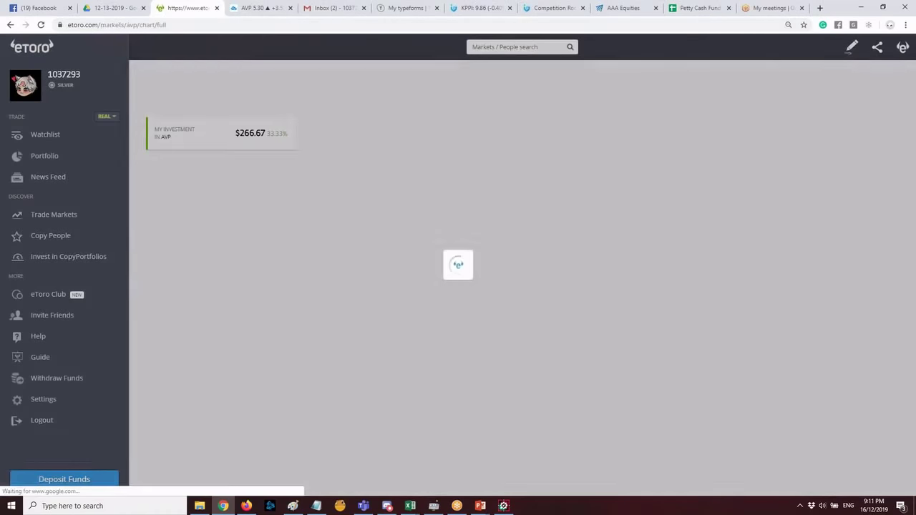
Examine AVP's recent daily candles on the full chart and compare them with the open position's entry, stop-loss and take-profit details.
left_click(812, 71)
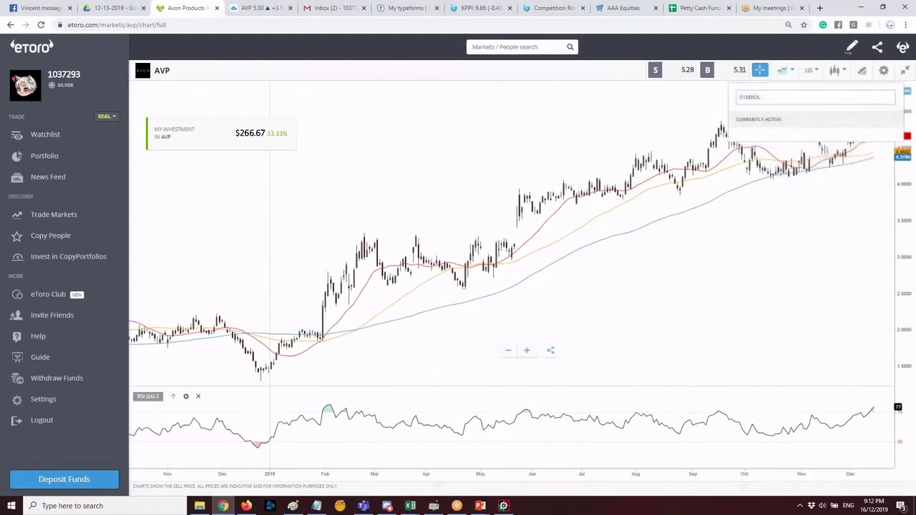
scroll(460, 184, "up", 5)
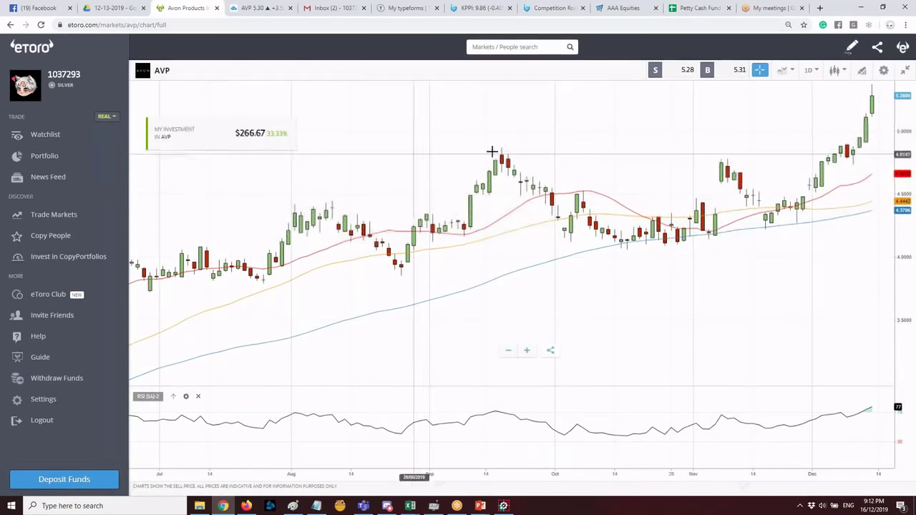
left_click(242, 135)
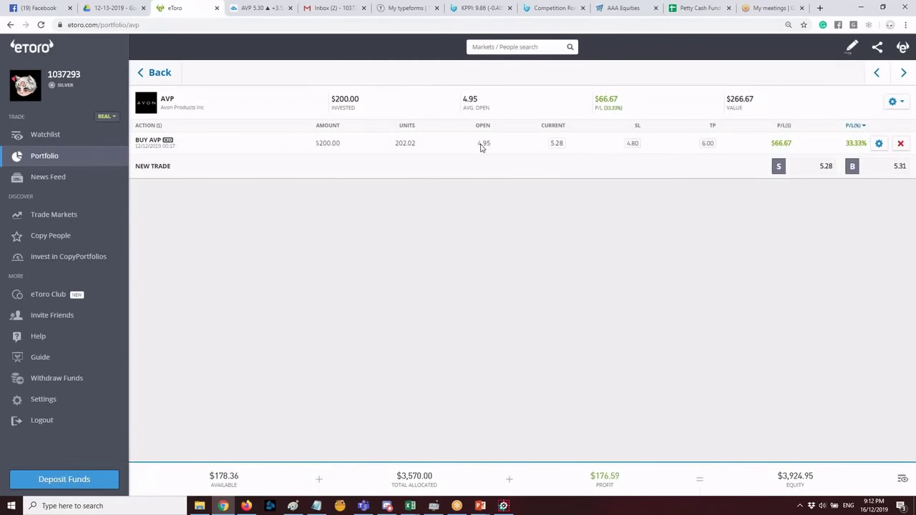
left_click(152, 72)
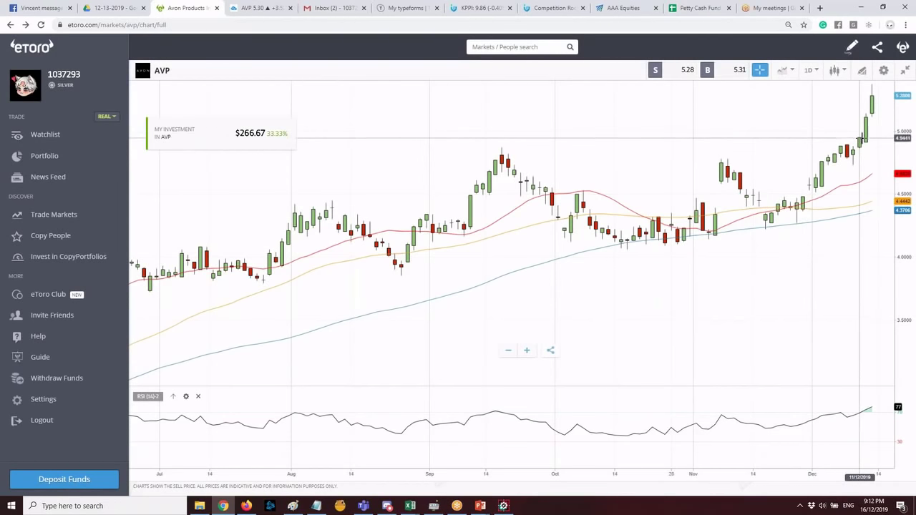
left_click(247, 140)
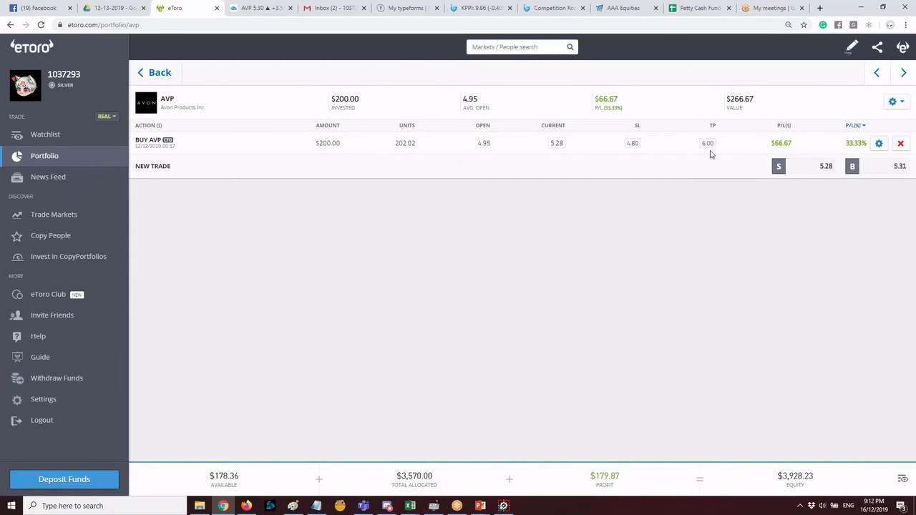
left_click(551, 145)
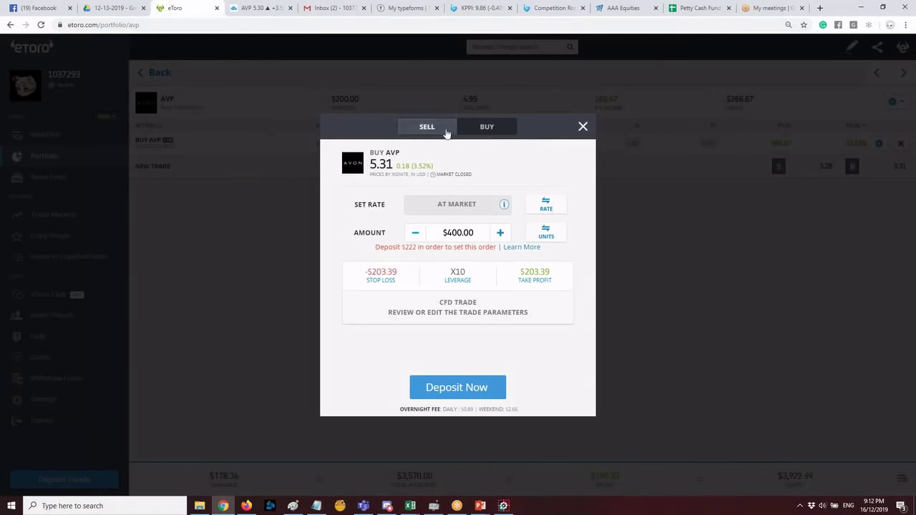
left_click(395, 273)
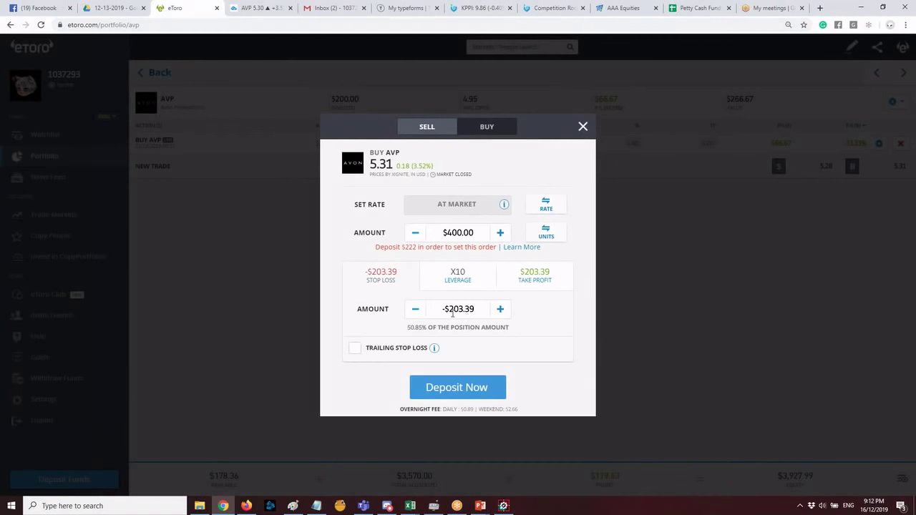
left_click(254, 8)
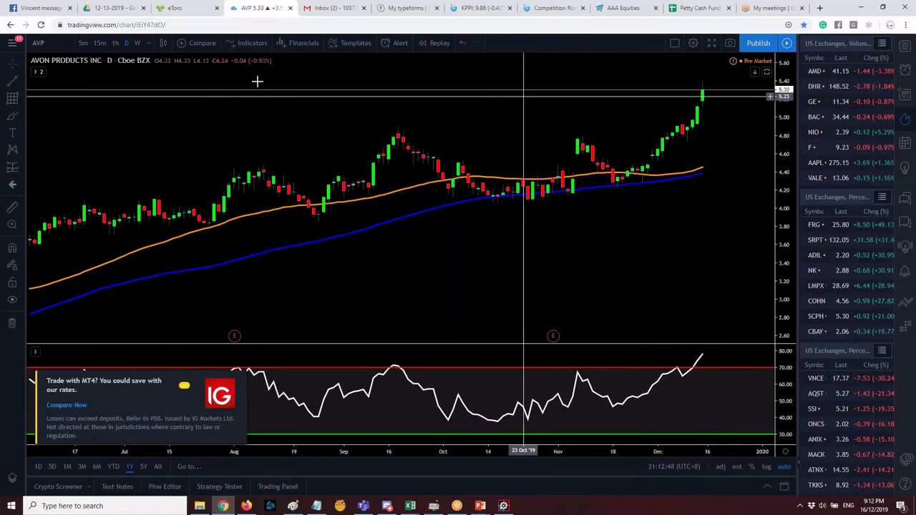
key("ctrl+shift+Tab")
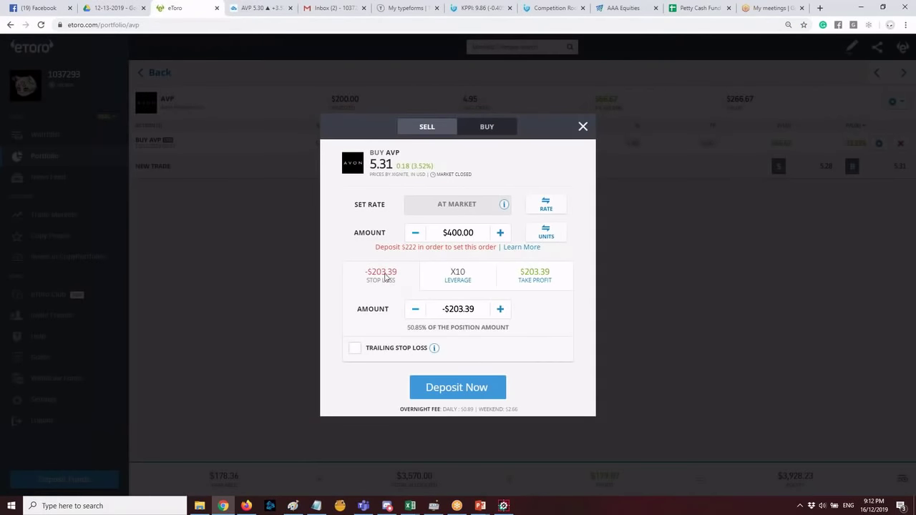
double_click(449, 311)
left_click(390, 282)
left_click(547, 206)
left_click(544, 309)
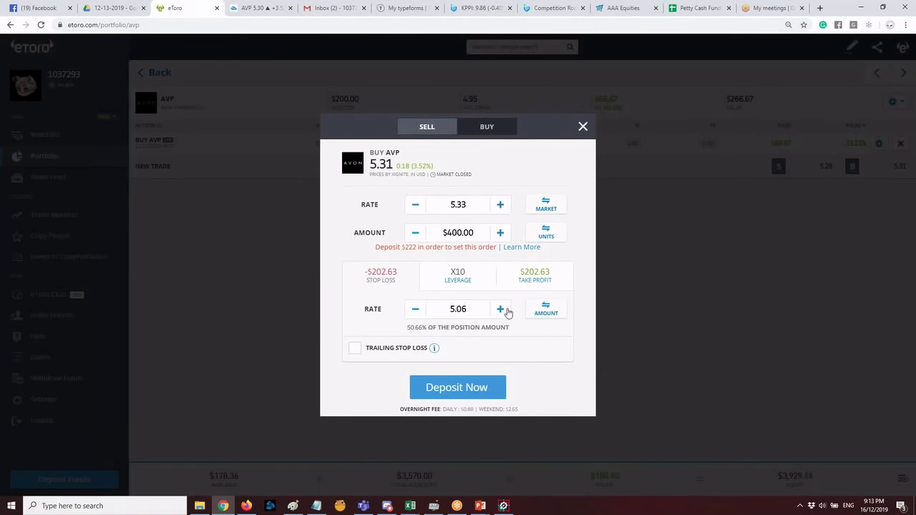
left_click(545, 206)
left_click(546, 207)
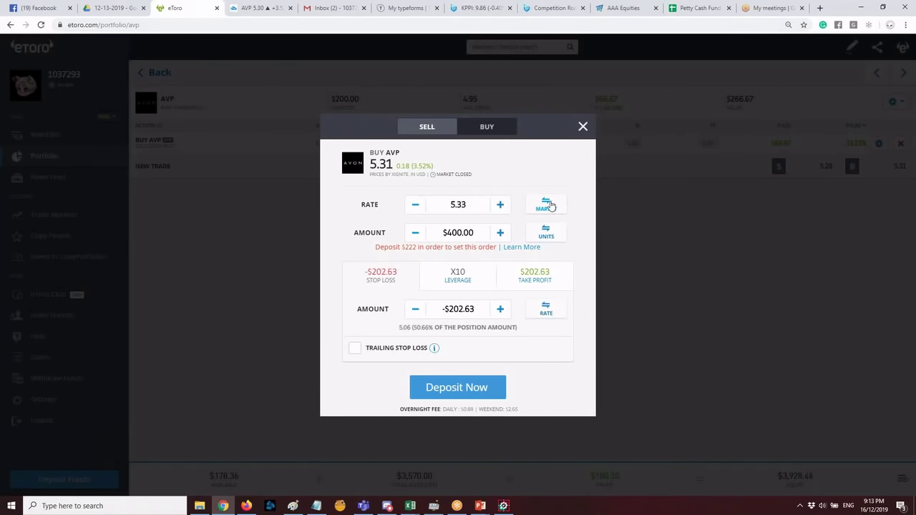
left_click(547, 207)
left_click(542, 209)
left_click(542, 208)
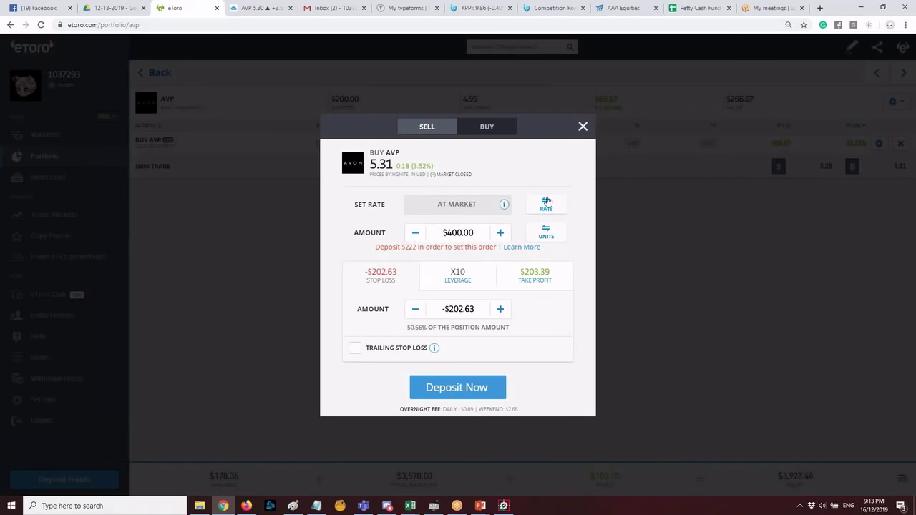
key("Escape")
left_click(591, 143)
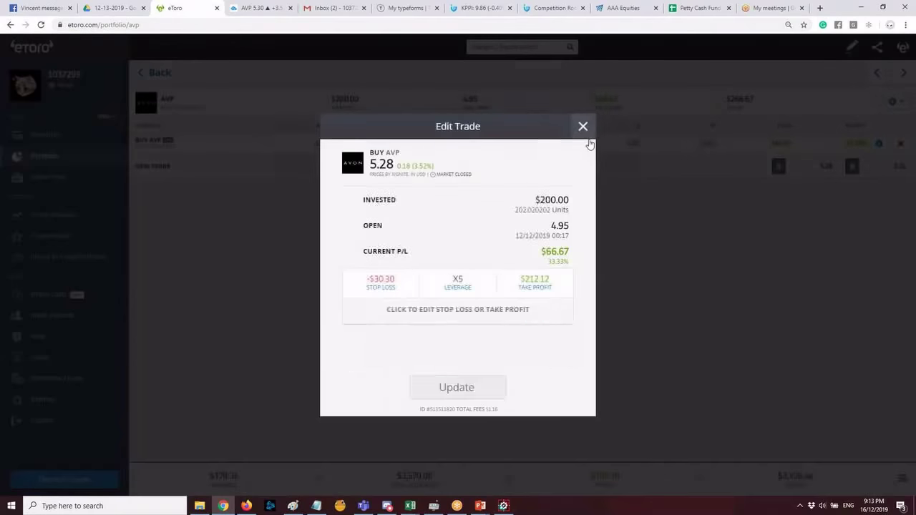
left_click(601, 139)
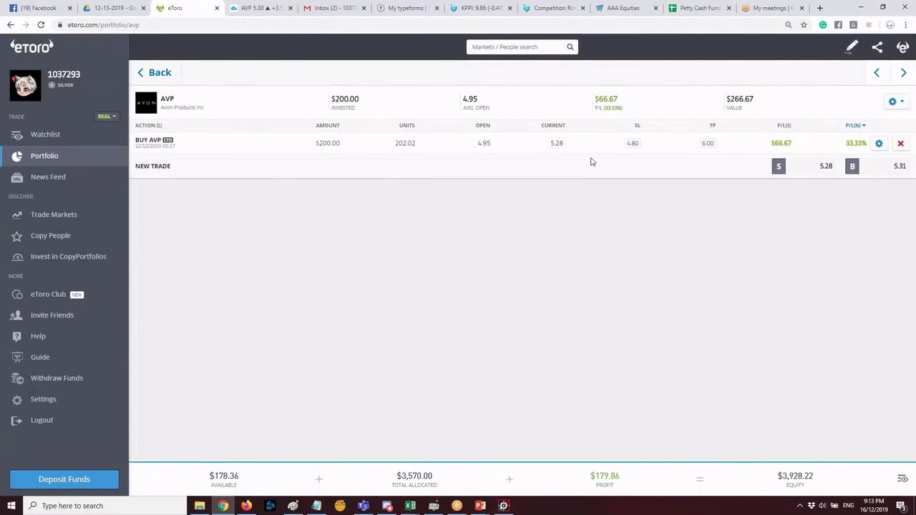
Open the AVP trade's stop-loss rate for editing, then mark the 4.80 level with a short horizontal trend line on TradingView's AVP chart.
left_click(587, 150)
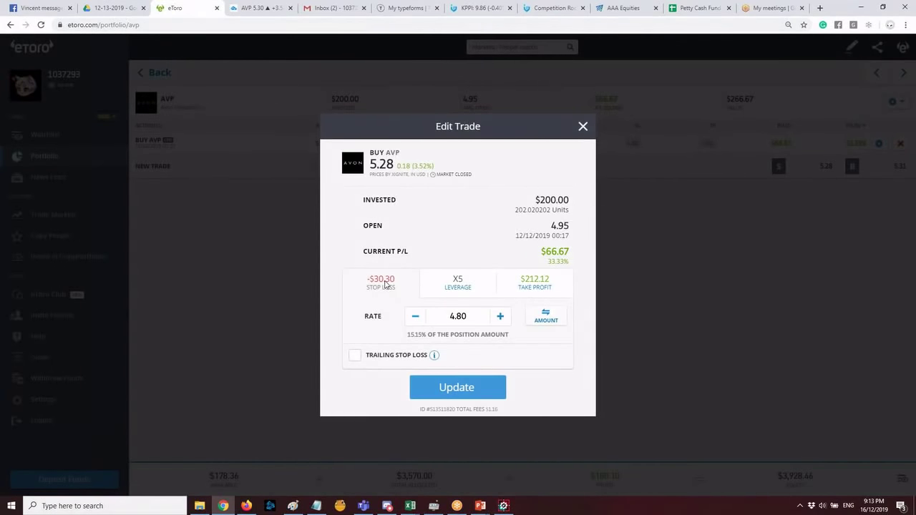
double_click(445, 319)
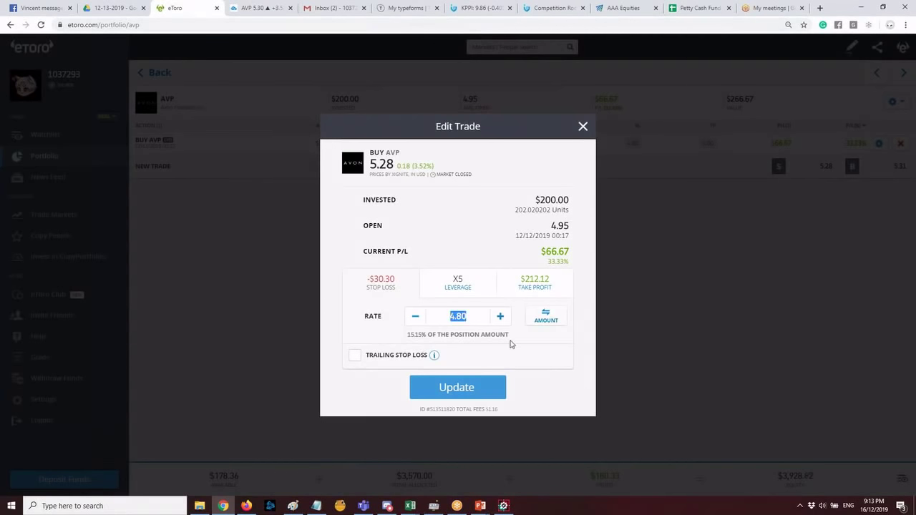
left_click(259, 9)
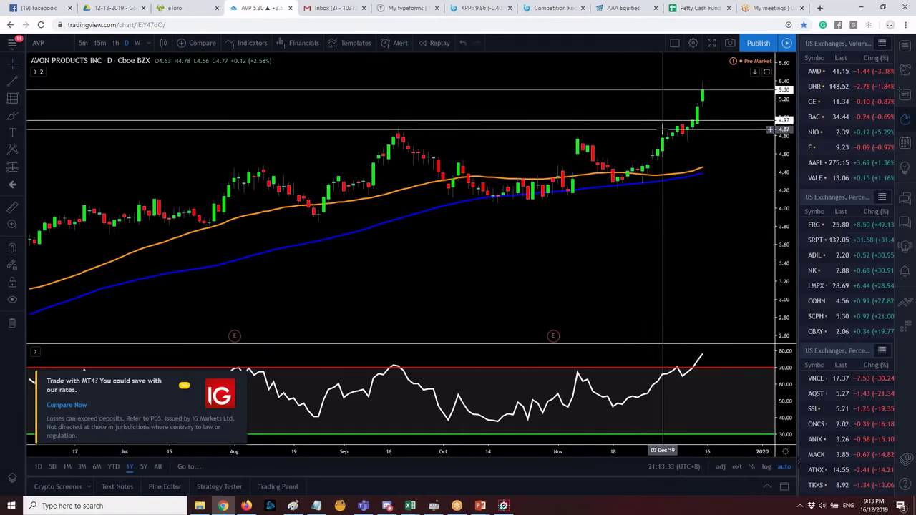
left_click(12, 82)
left_click(628, 129)
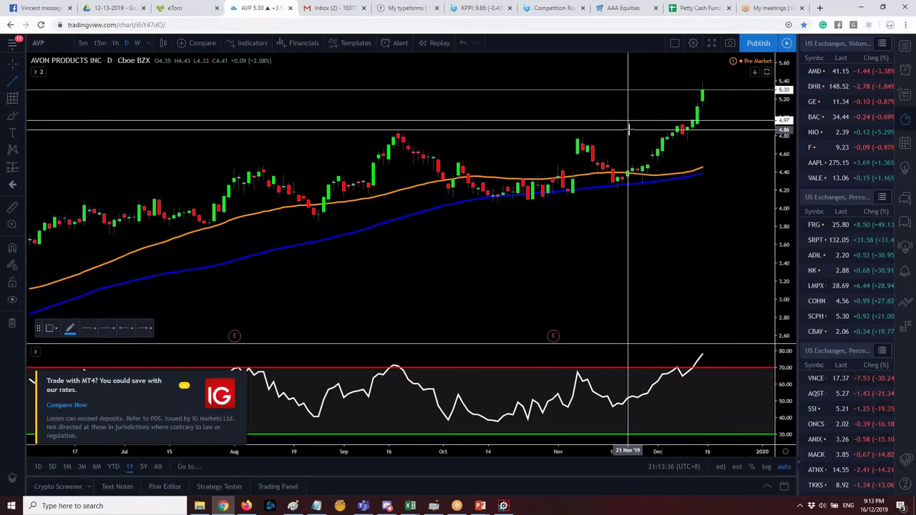
left_click_drag(628, 129, 727, 136)
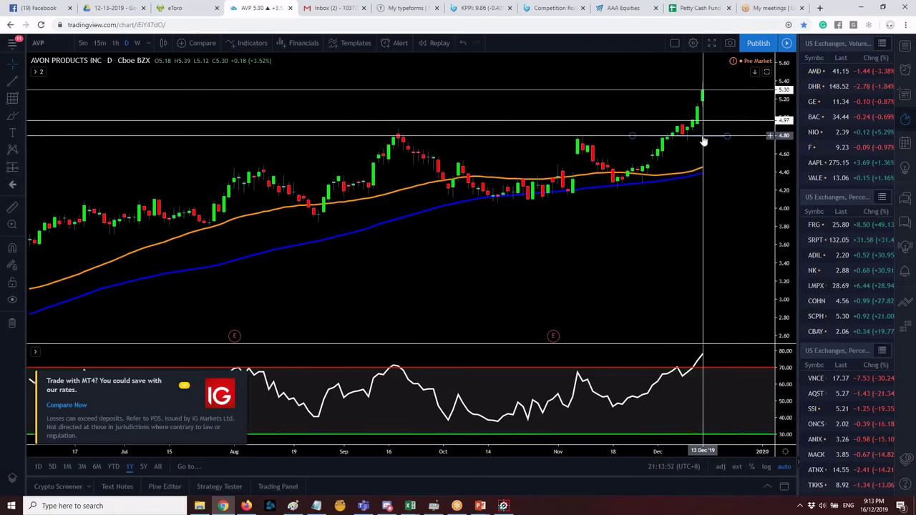
mouse_move(702, 134)
left_mouse_down()
mouse_move(703, 127)
mouse_move(704, 145)
mouse_move(702, 120)
left_mouse_up()
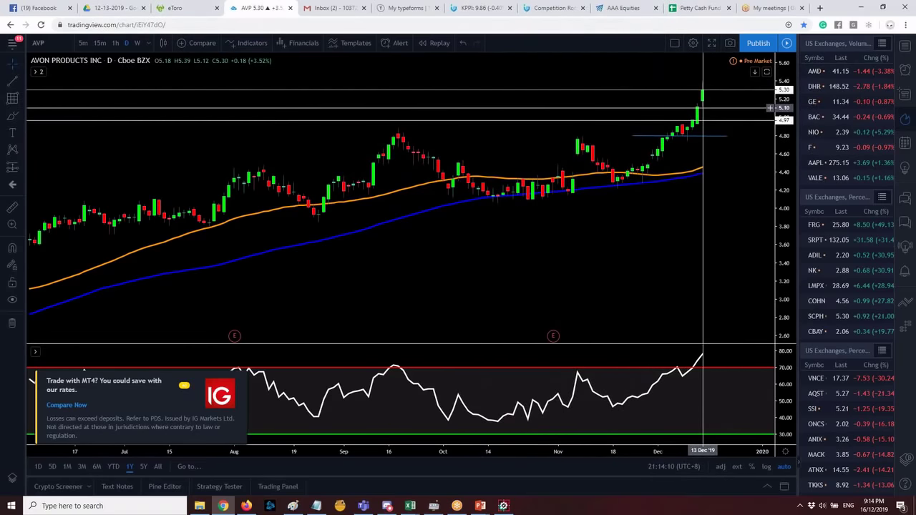
Return to eToro, set the AVP trade's stop-loss rate to 5.12, check its take-profit setting, and update the trade.
left_click(187, 8)
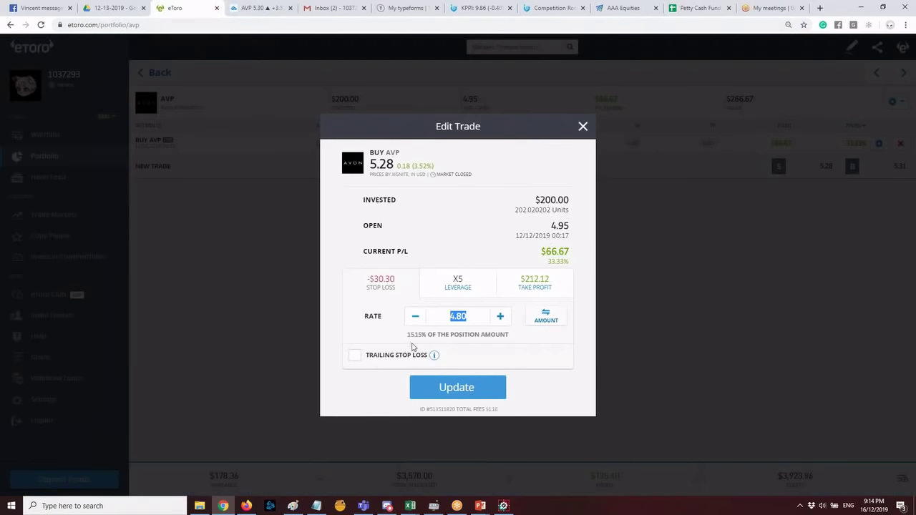
left_click(473, 322)
left_click(398, 290)
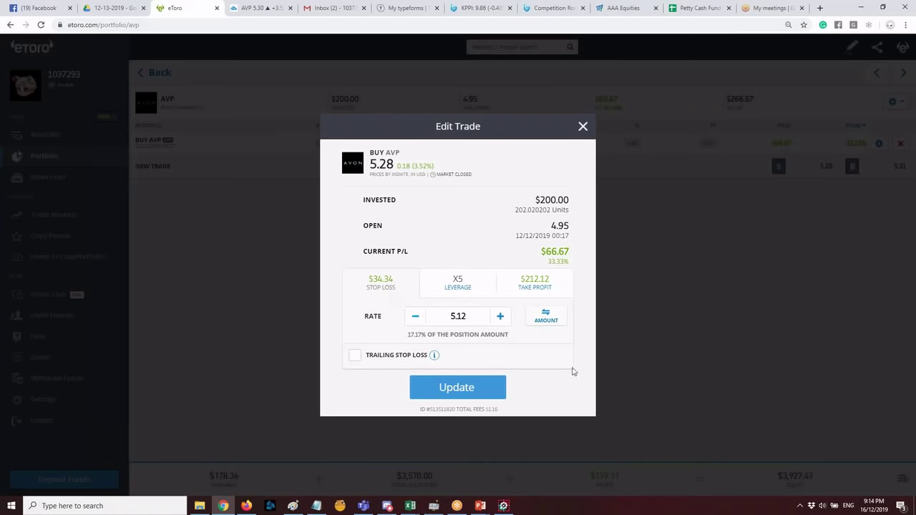
left_click(536, 287)
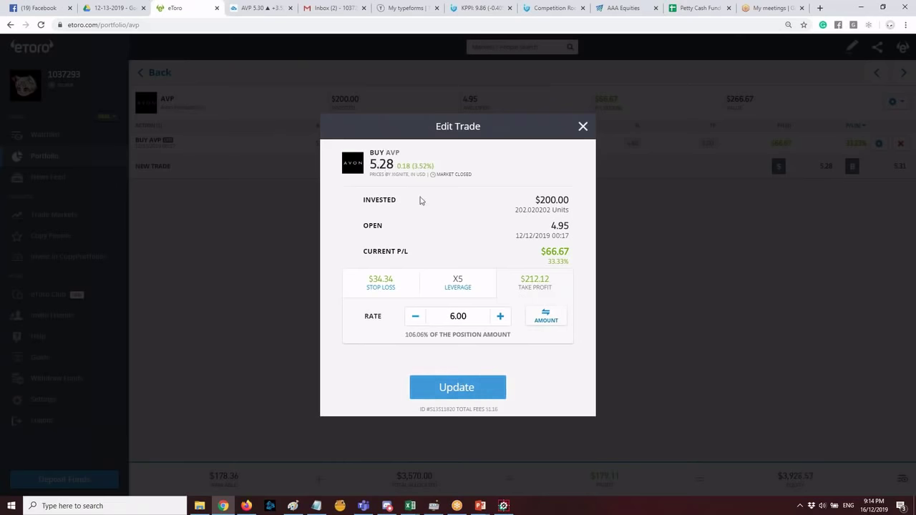
left_click(466, 390)
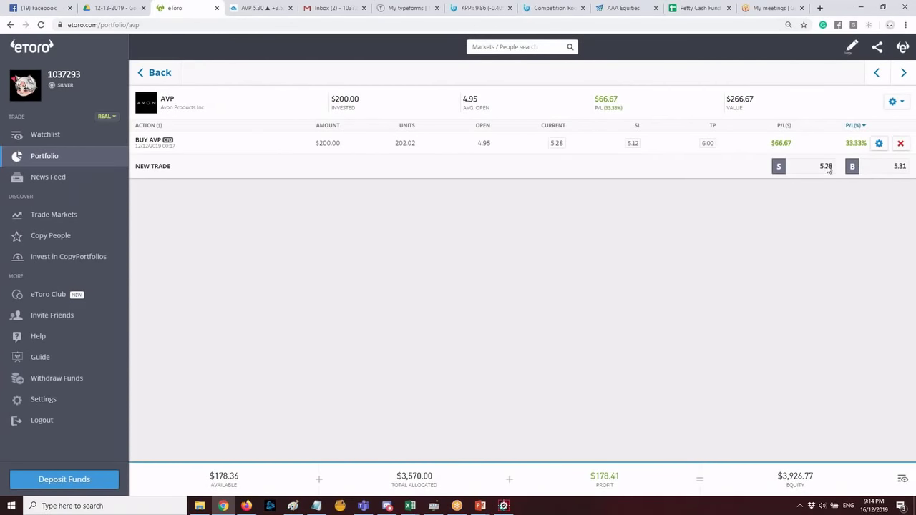
Review the AVP trade's settings without changing them, then view the recent candles on AVP's full chart.
left_click(879, 144)
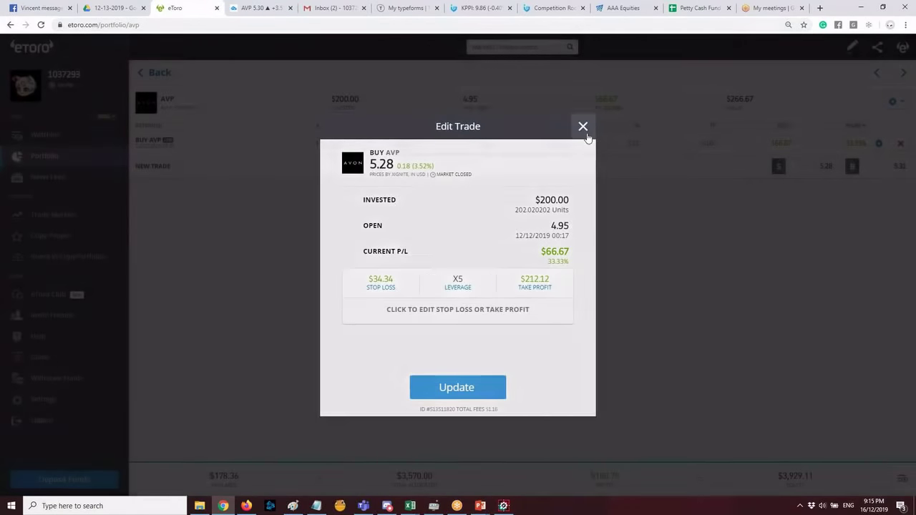
left_click(582, 127)
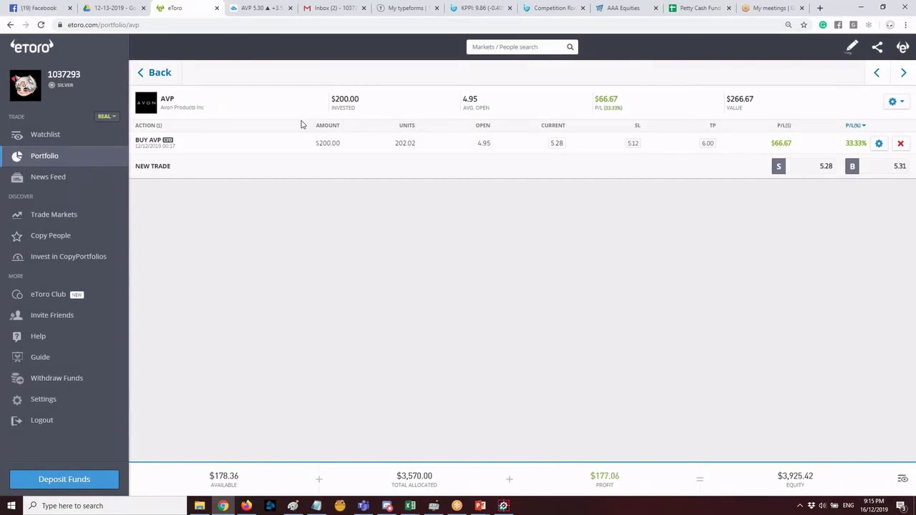
left_click(152, 72)
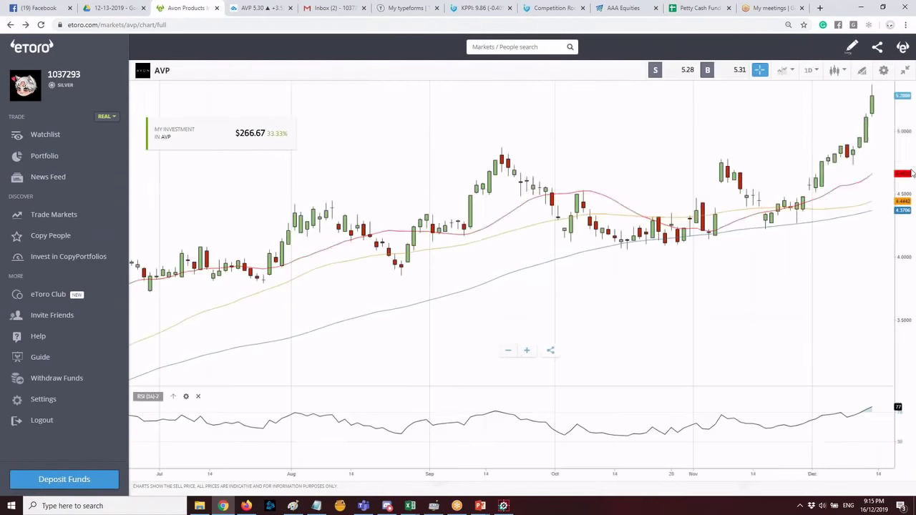
scroll(823, 118, "up", 2)
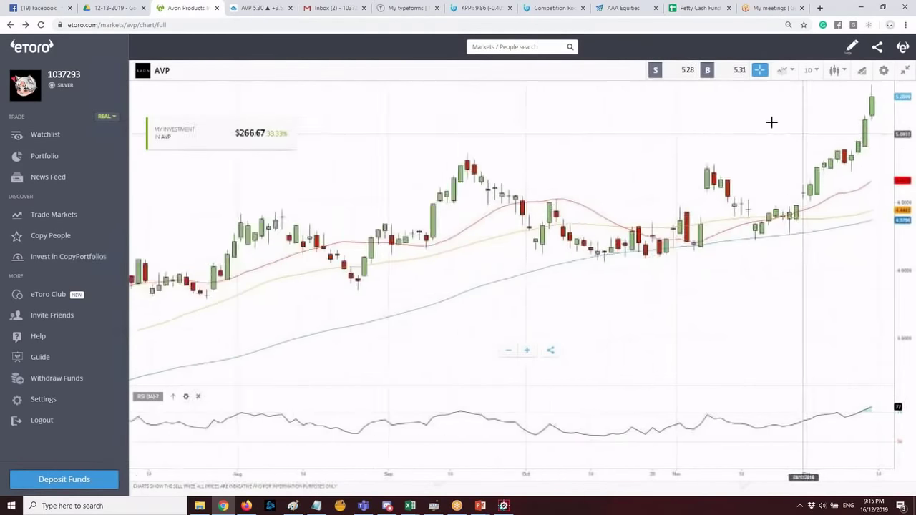
Open the BURL position's details from the portfolio, then switch to TradingView and load the BURL chart.
left_click(48, 159)
left_click(832, 156)
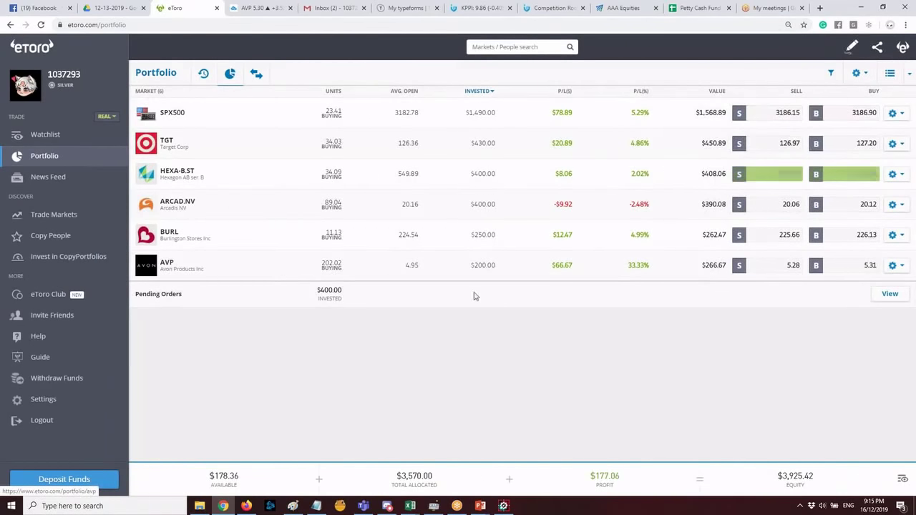
left_click(204, 241)
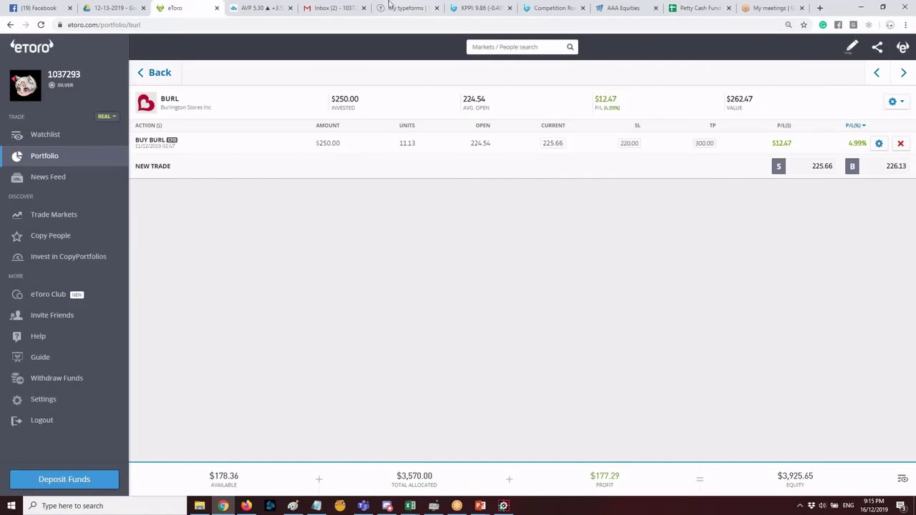
left_click(267, 8)
type("BU")
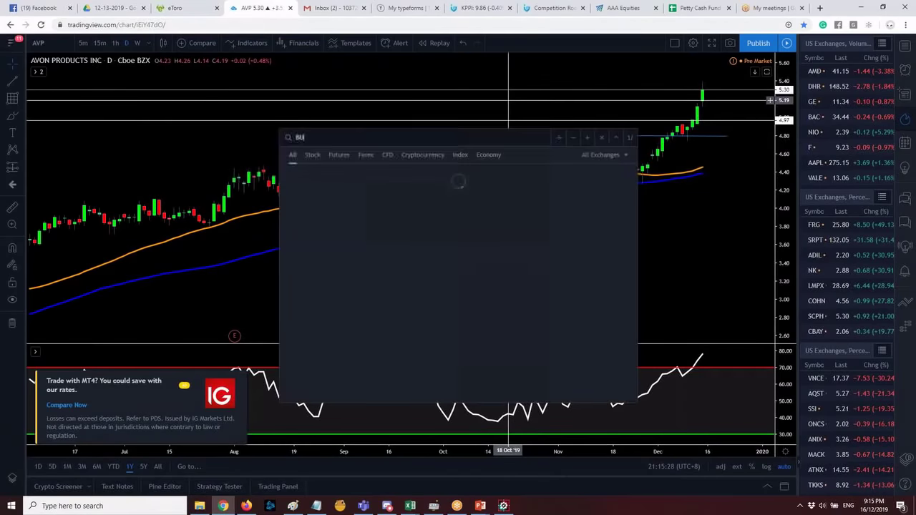
type("RL")
key("Return")
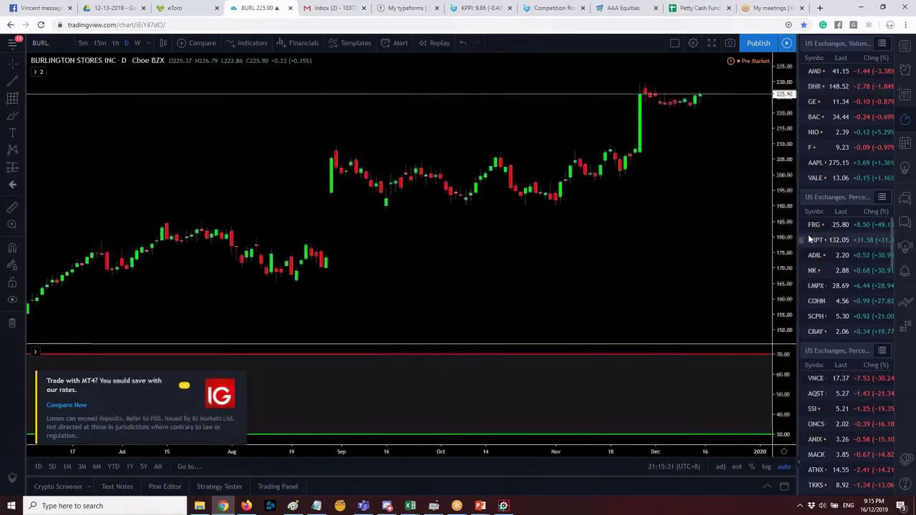
Examine BURL's daily price history over the past year, then its weekly history over five years and beyond.
scroll(599, 96, "down", 5)
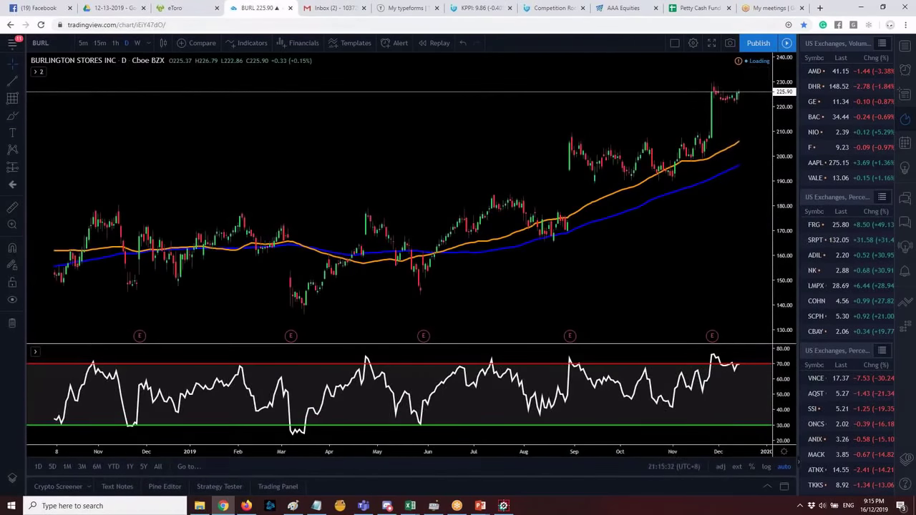
left_click(142, 466)
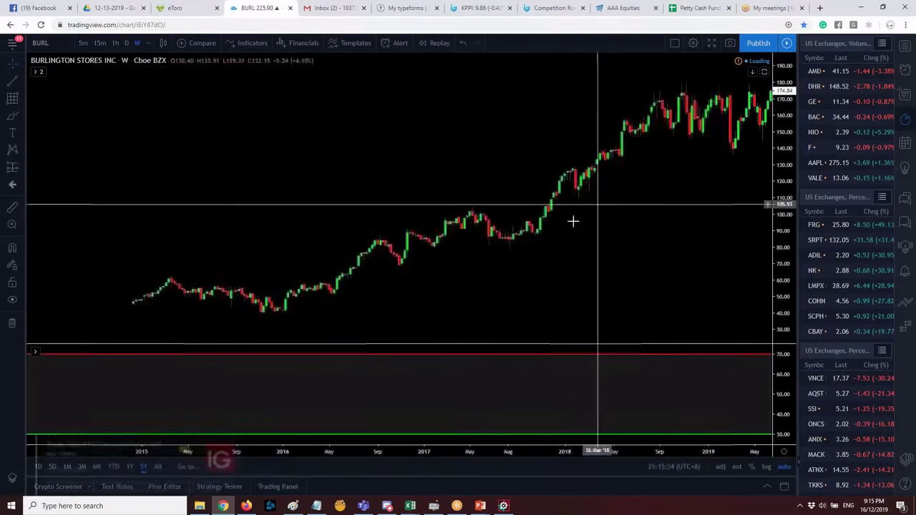
scroll(382, 119, "down", 5)
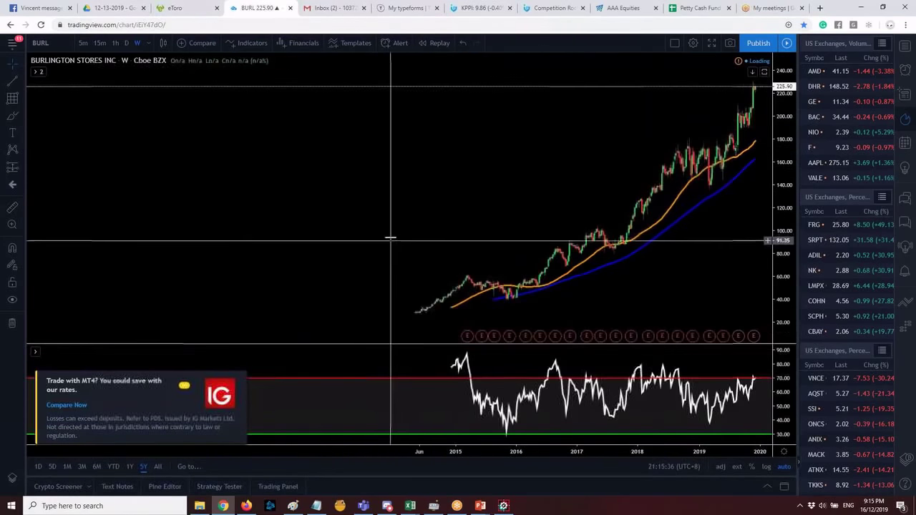
Set the BURL chart back to one year, then switch to eToro and review the BURL trade's stop-loss settings without changing them.
left_click(129, 466)
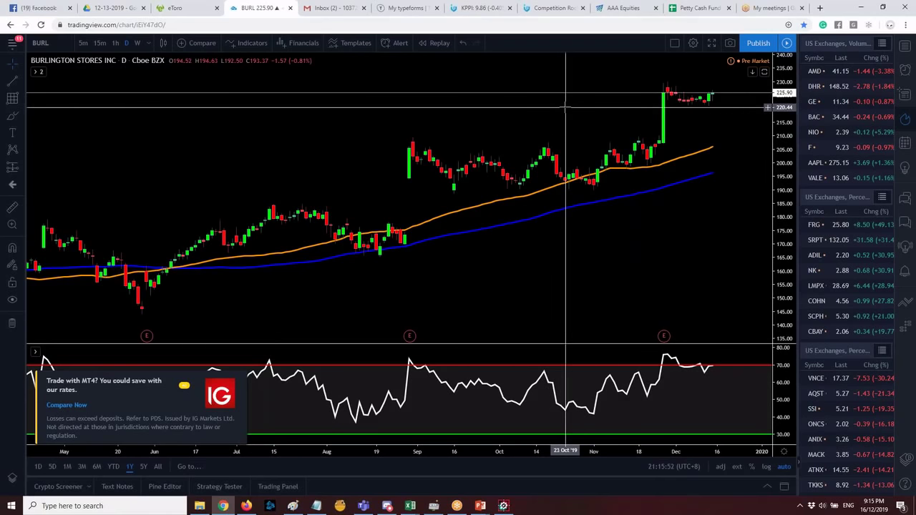
left_click(176, 7)
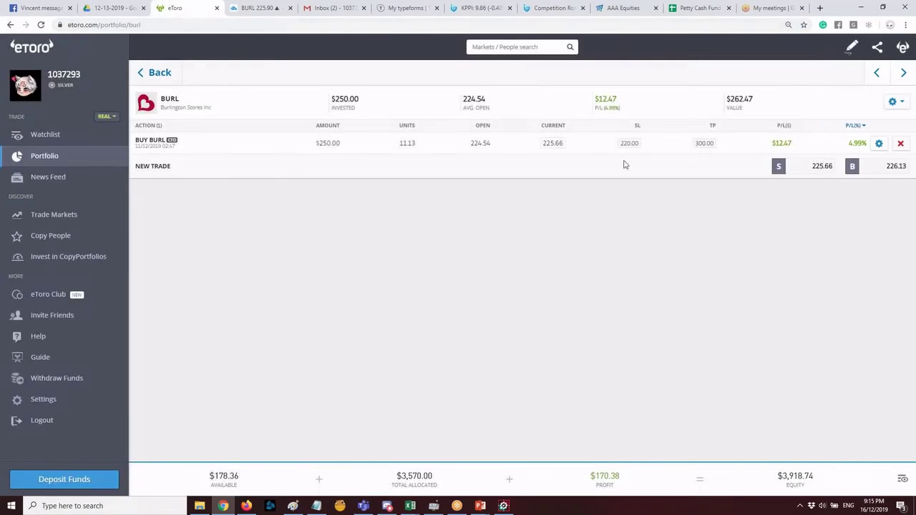
left_click(632, 146)
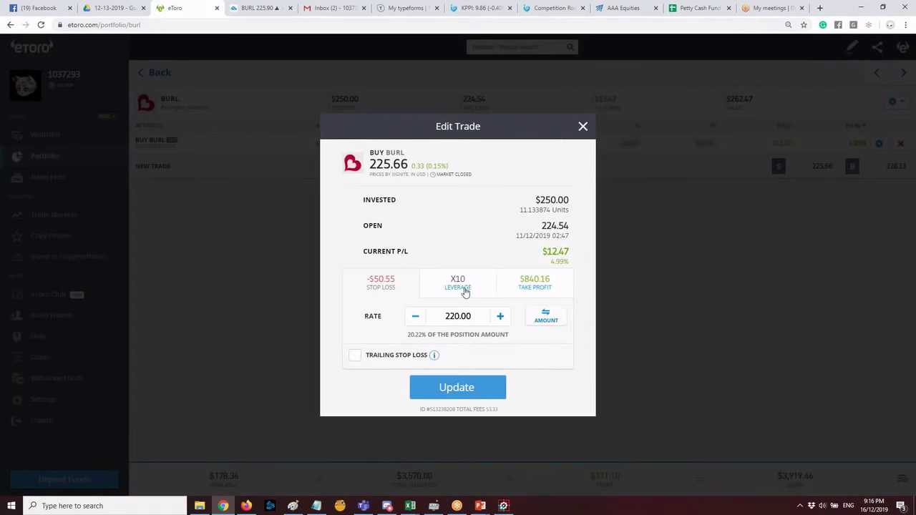
left_click(582, 126)
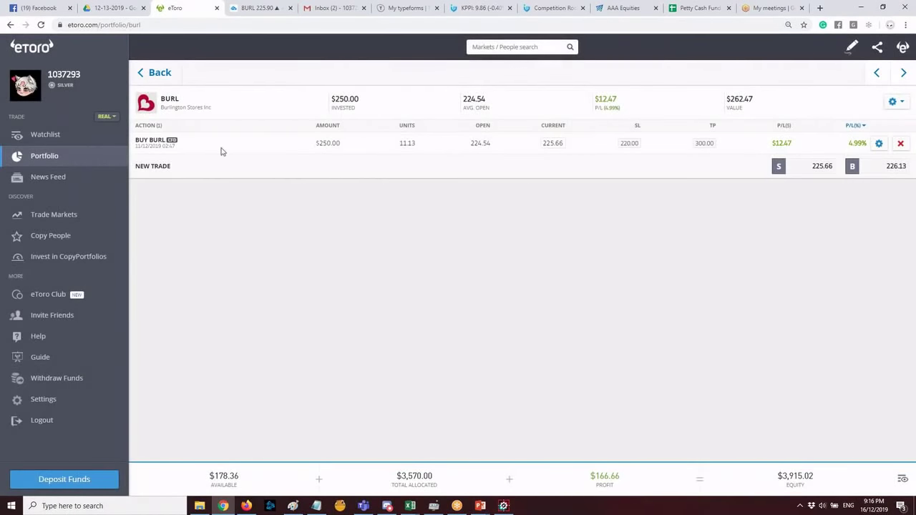
Examine BURL's recent daily candles and late-November jump on TradingView, cross-checking the open position's details in eToro.
left_click(254, 8)
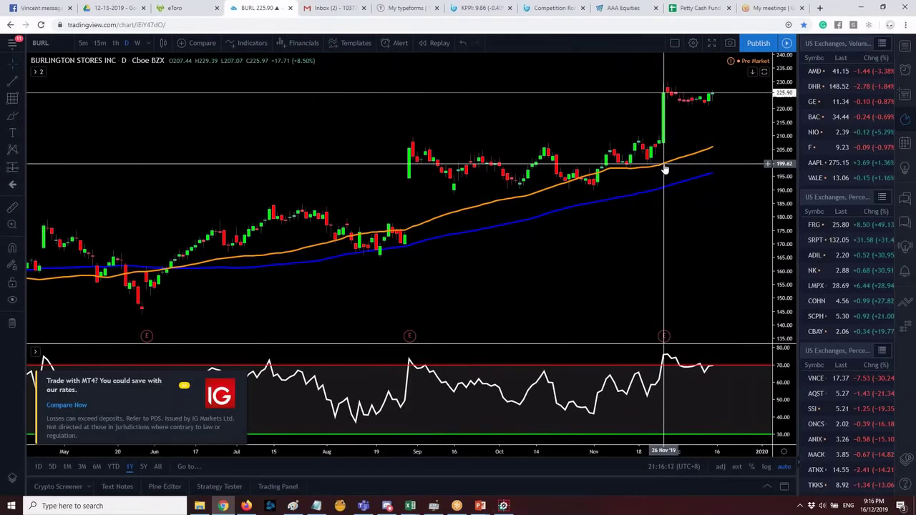
scroll(665, 169, "down", 3)
scroll(715, 172, "up", 2)
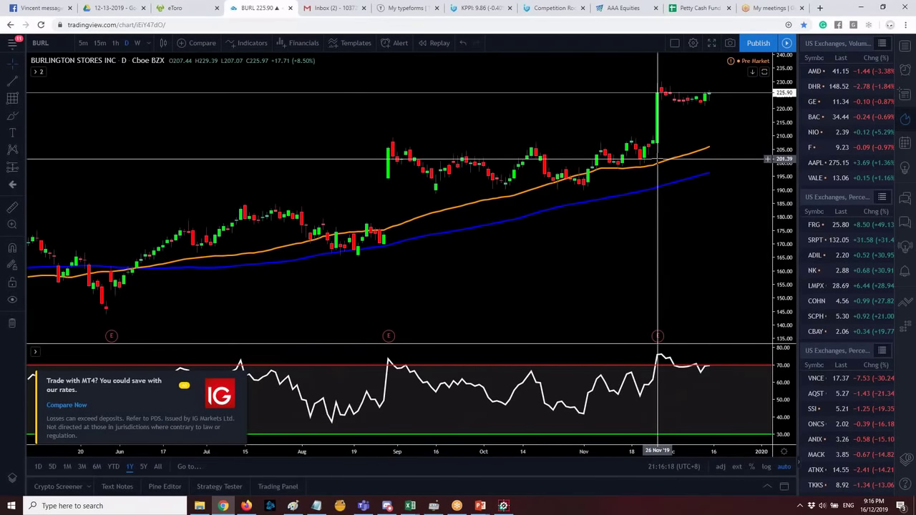
scroll(652, 162, "up", 2)
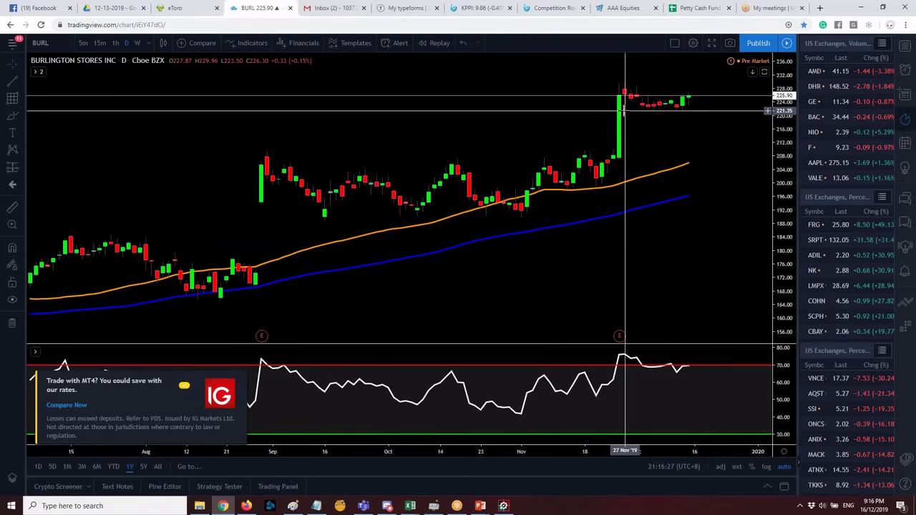
left_click(174, 8)
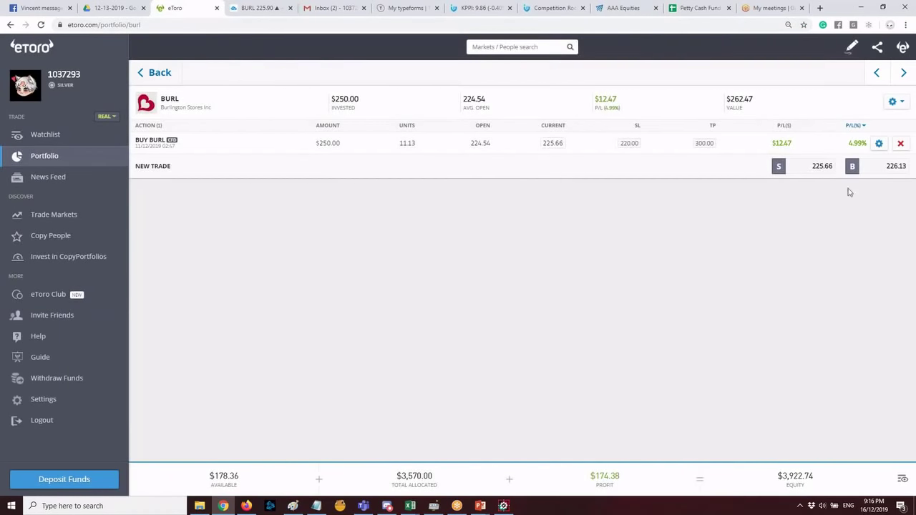
left_click(256, 8)
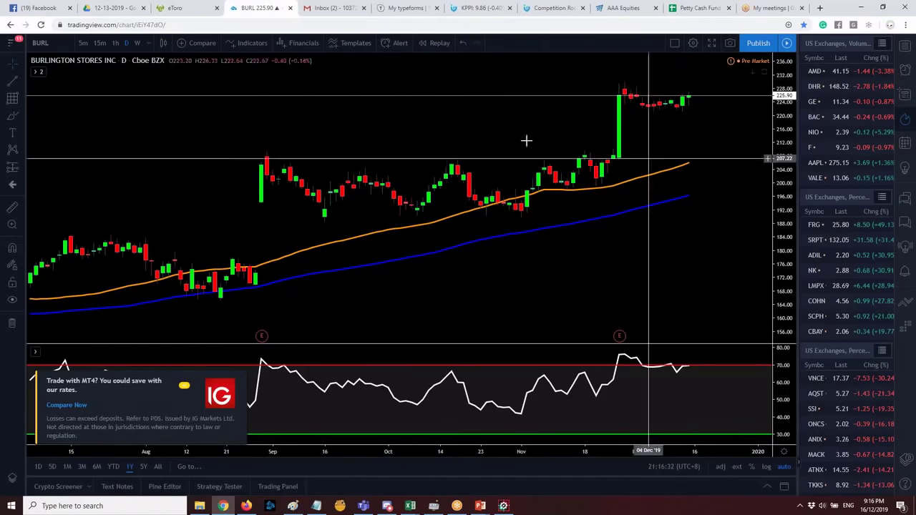
scroll(542, 127, "down", 5)
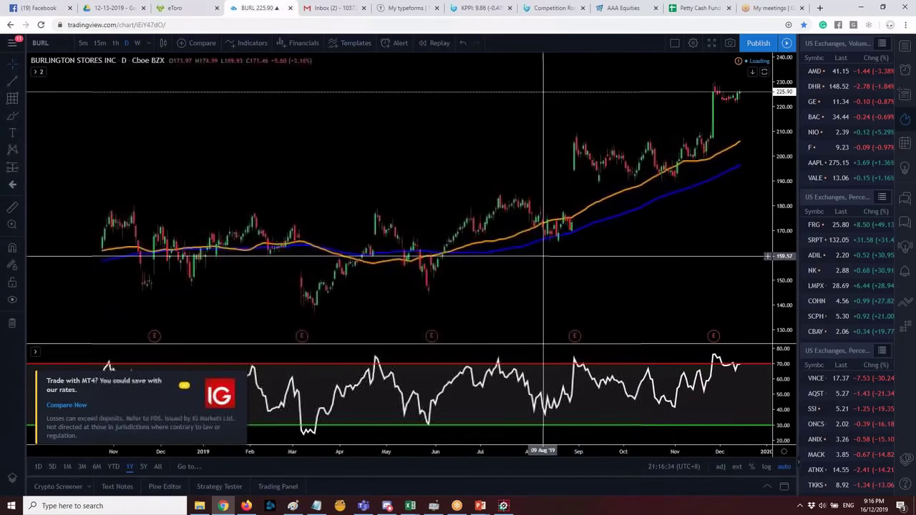
scroll(473, 188, "up", 5)
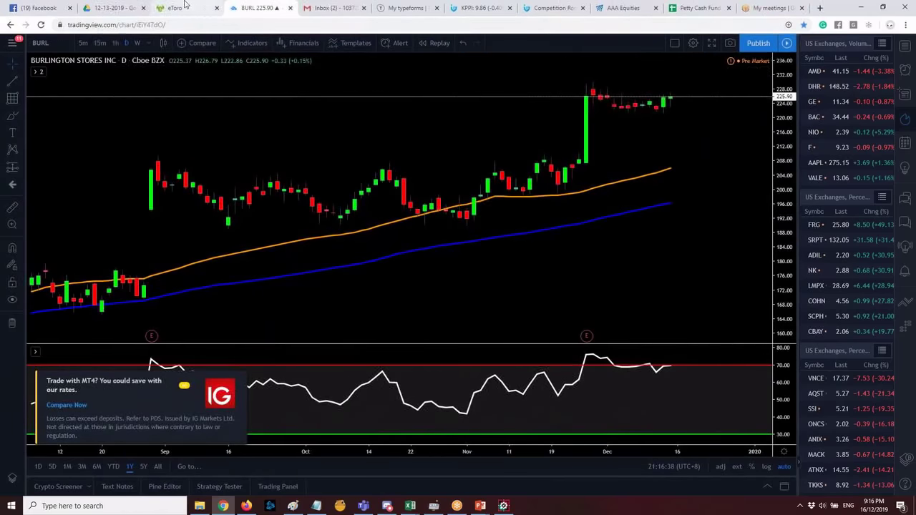
Return to eToro and review the pending orders and the full list of portfolio positions, ending on the pending KNEBV.HE buy order.
left_click(188, 7)
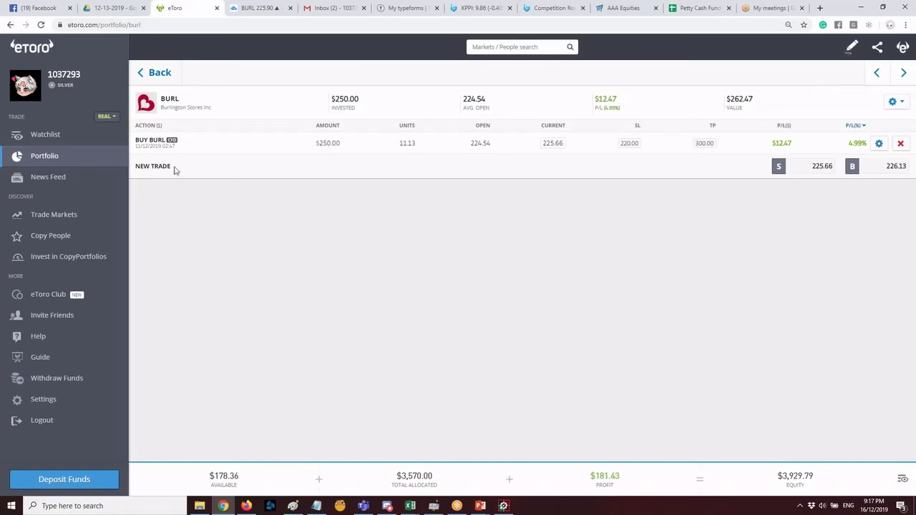
left_click(40, 158)
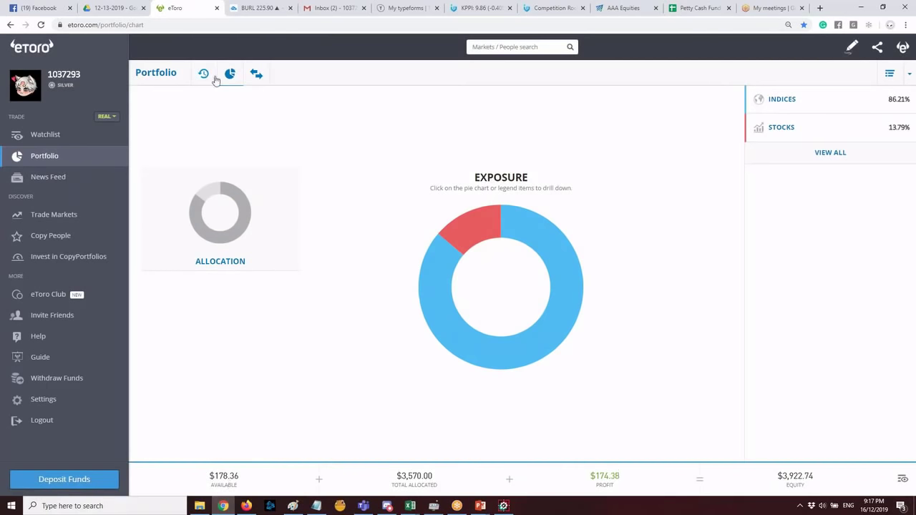
left_click(256, 75)
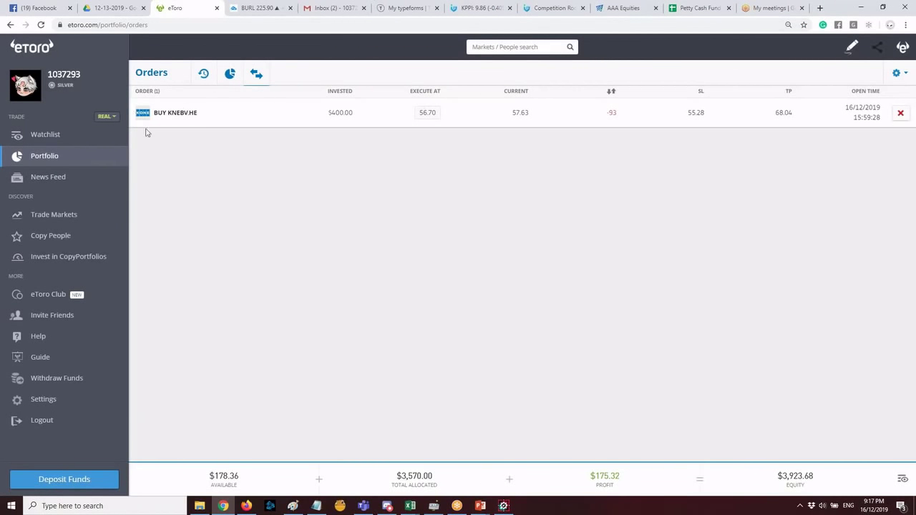
left_click(72, 163)
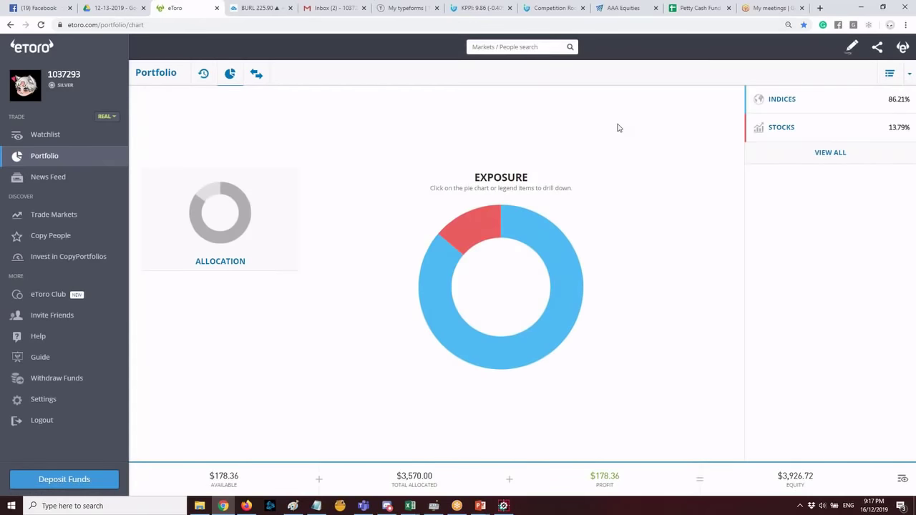
left_click(829, 152)
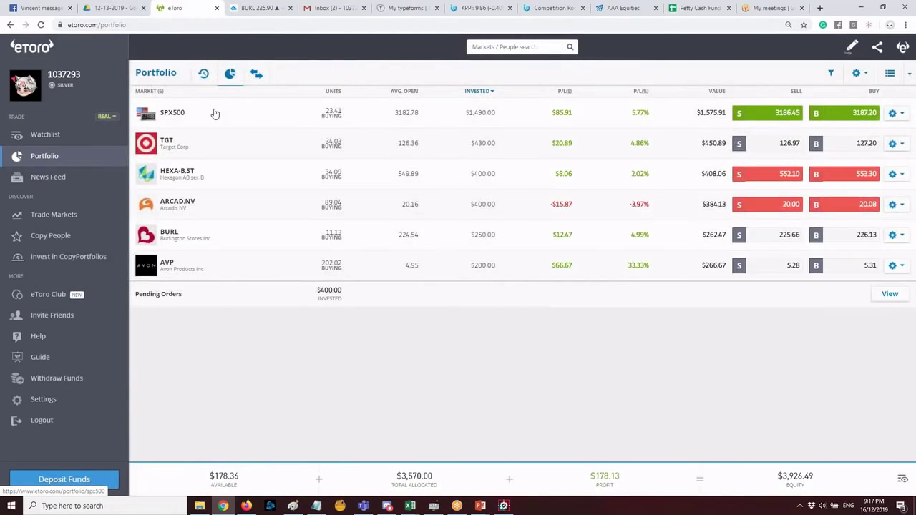
left_click(95, 155)
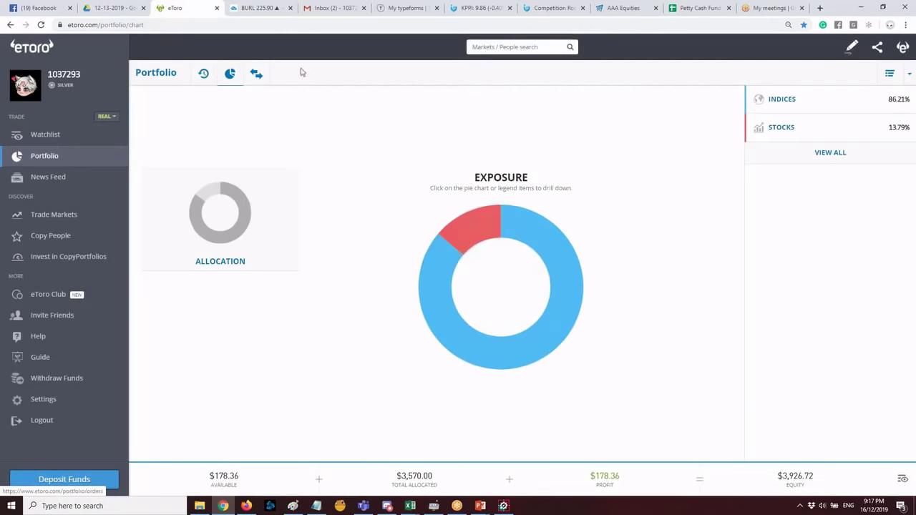
left_click(256, 74)
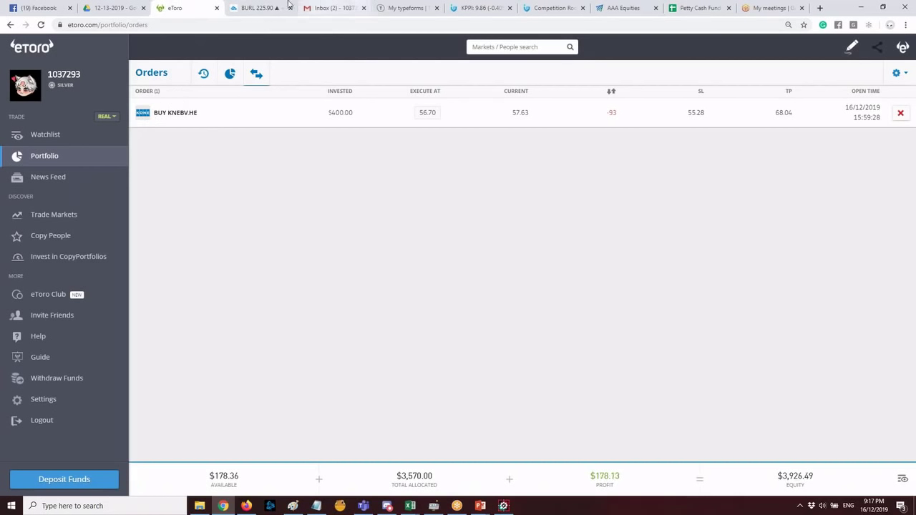
Switch to TradingView and load the chart for KNEBV, Kone Corporation.
left_click(257, 7)
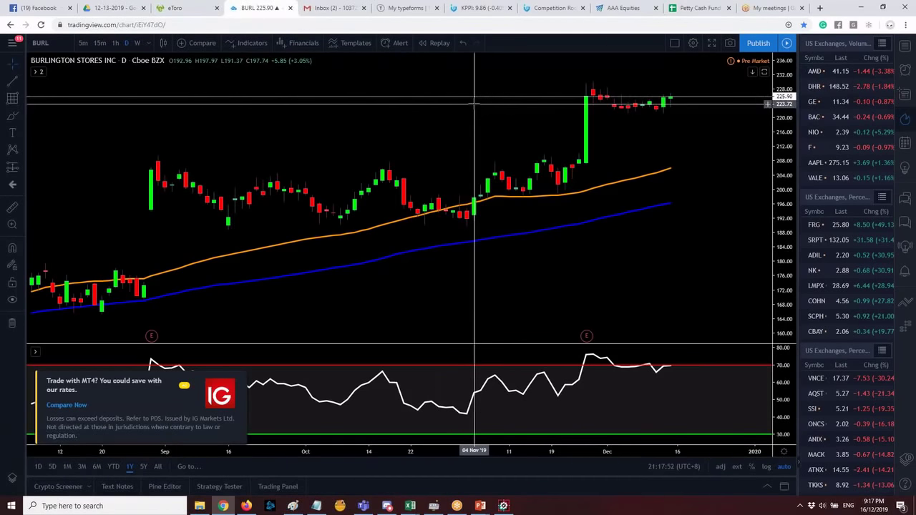
left_click(175, 7)
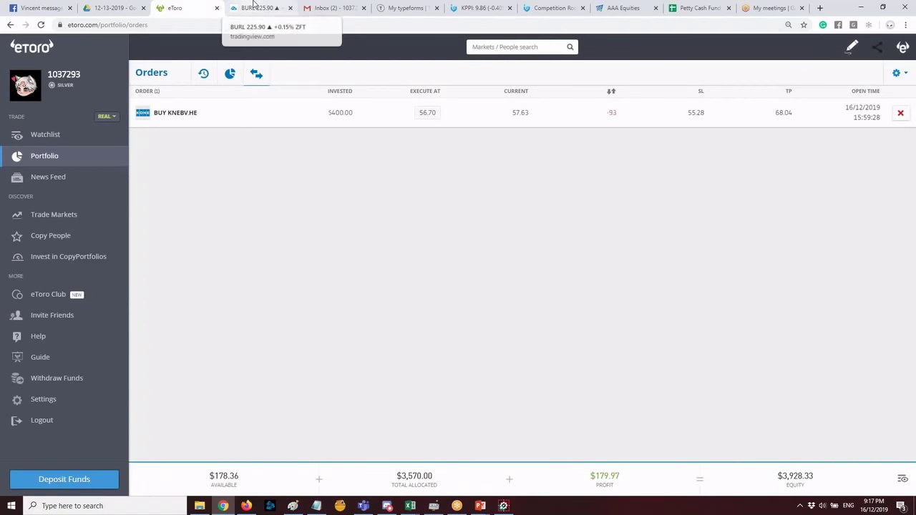
left_click(254, 6)
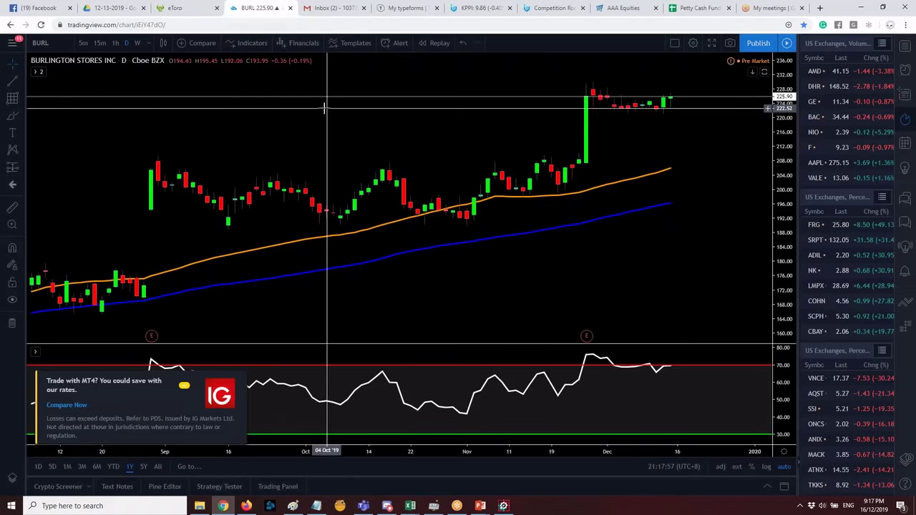
type("KNEB")
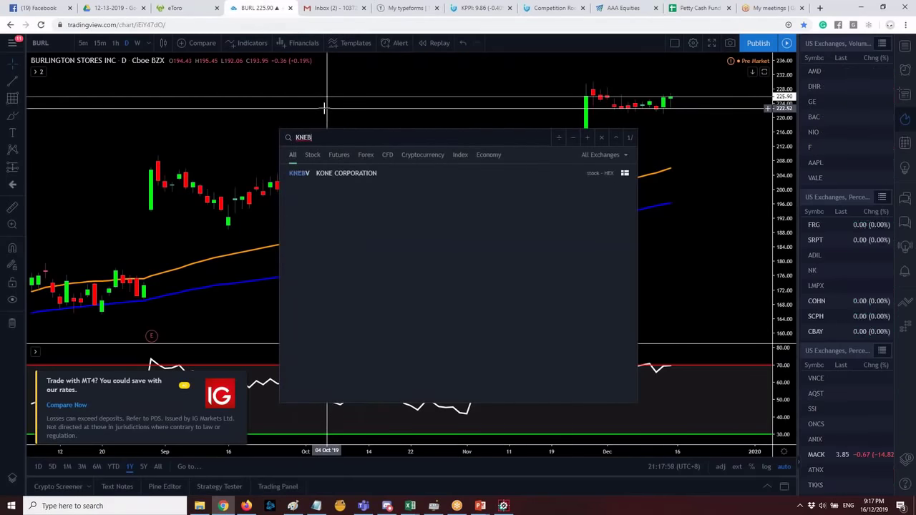
key("Escape")
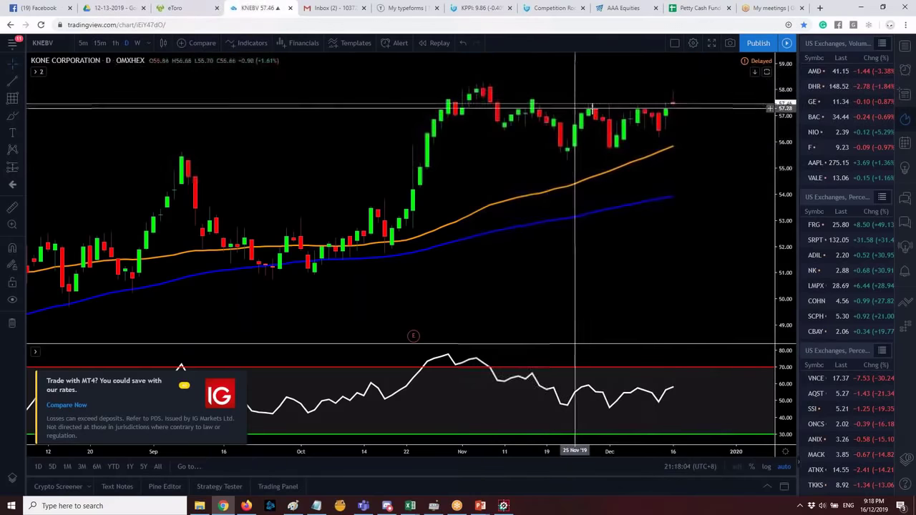
Examine KNEBV's long-term and recent daily price action, then check the pending KNEBV.HE order's levels in eToro.
scroll(576, 107, "down", 5)
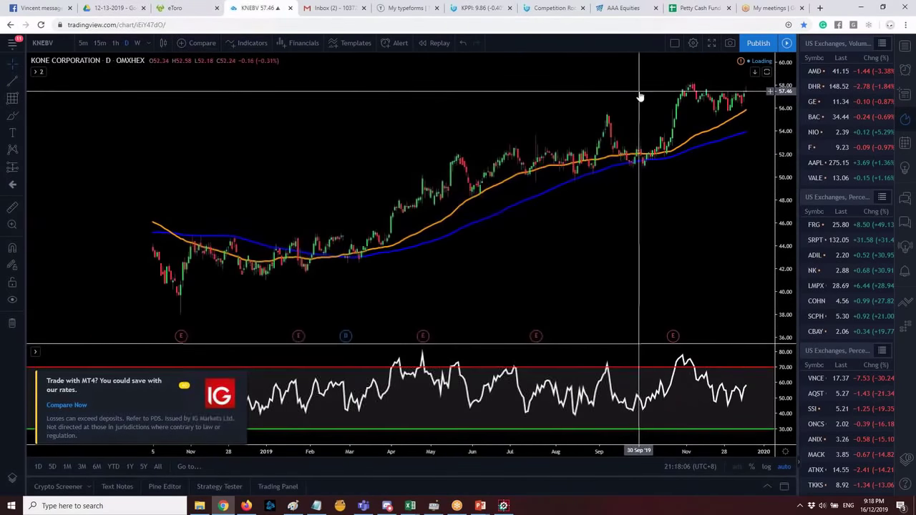
scroll(639, 96, "up", 5)
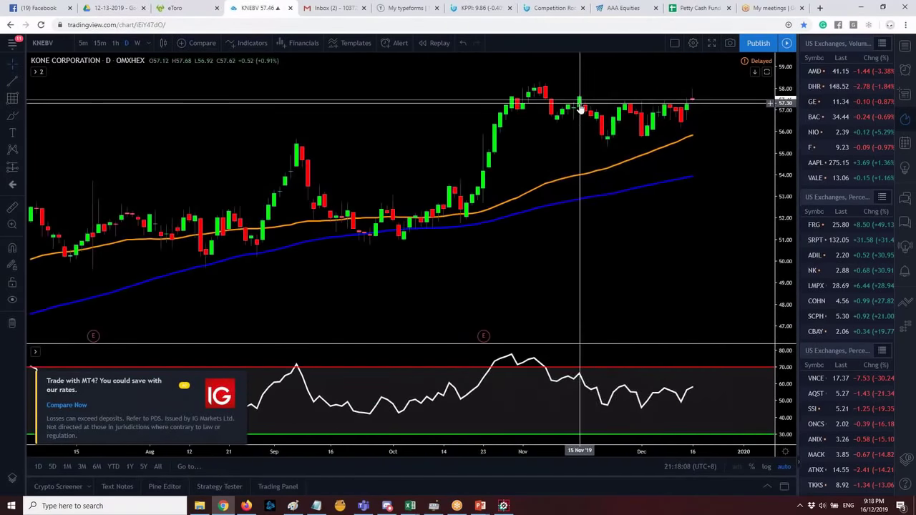
scroll(579, 107, "up", 3)
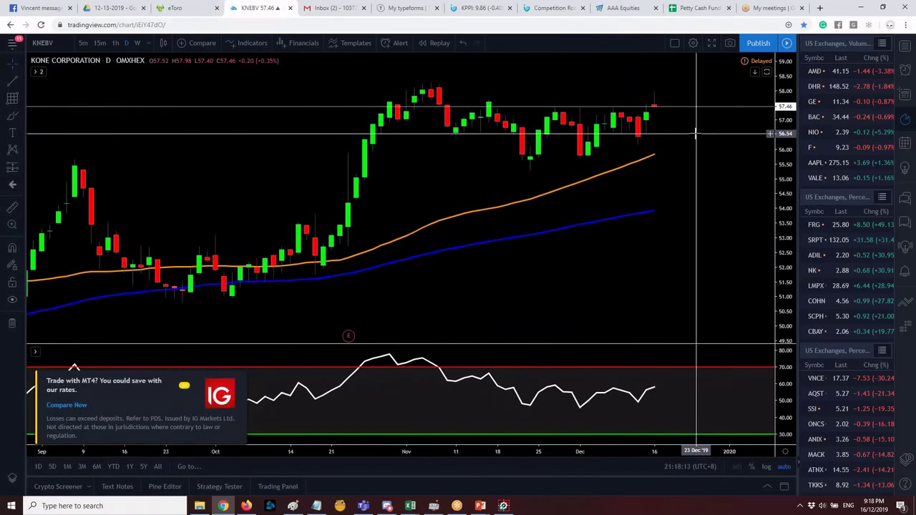
scroll(695, 134, "up", 2)
left_click(174, 8)
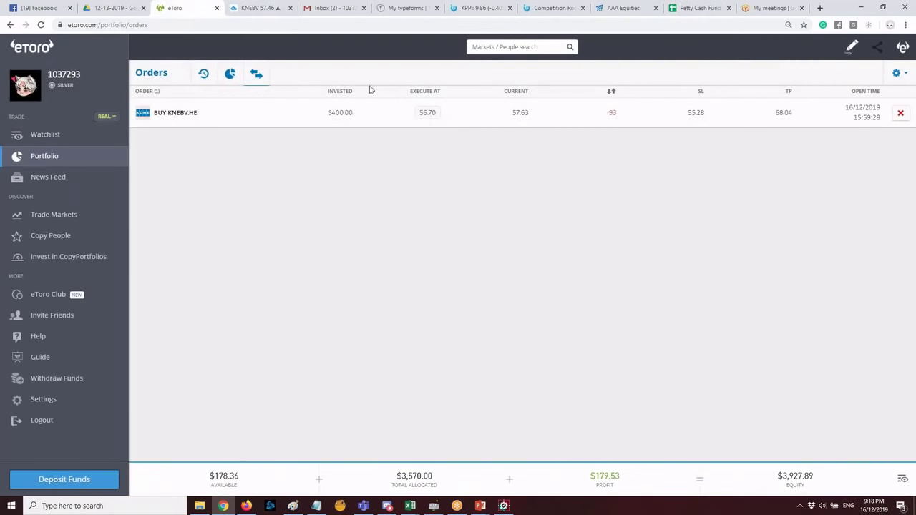
On the KNEBV chart in TradingView, draw near-horizontal trend lines at about 56.7 under the December candles and about 55.6 at the late-November low.
left_click(259, 8)
left_click(13, 81)
left_click(587, 130)
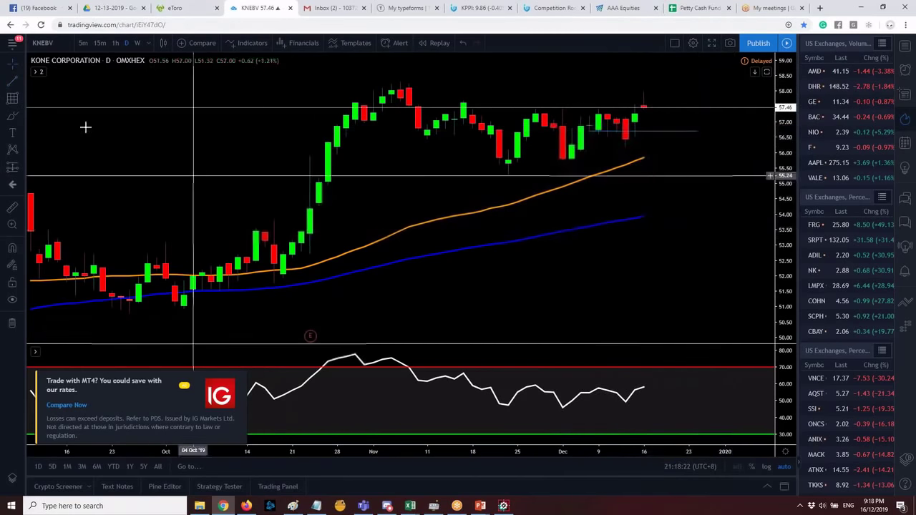
left_click(508, 159)
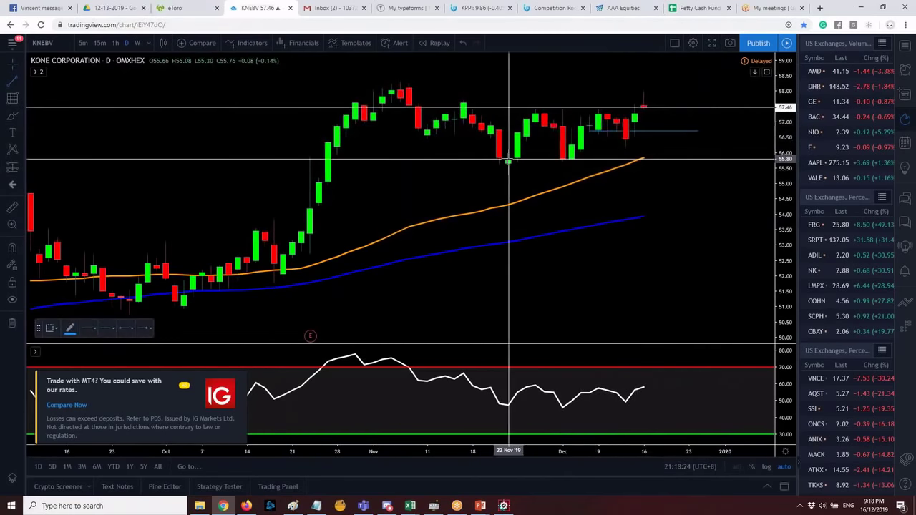
mouse_move(720, 159)
left_mouse_down()
mouse_move(655, 170)
mouse_move(636, 163)
left_mouse_up()
left_click(713, 223)
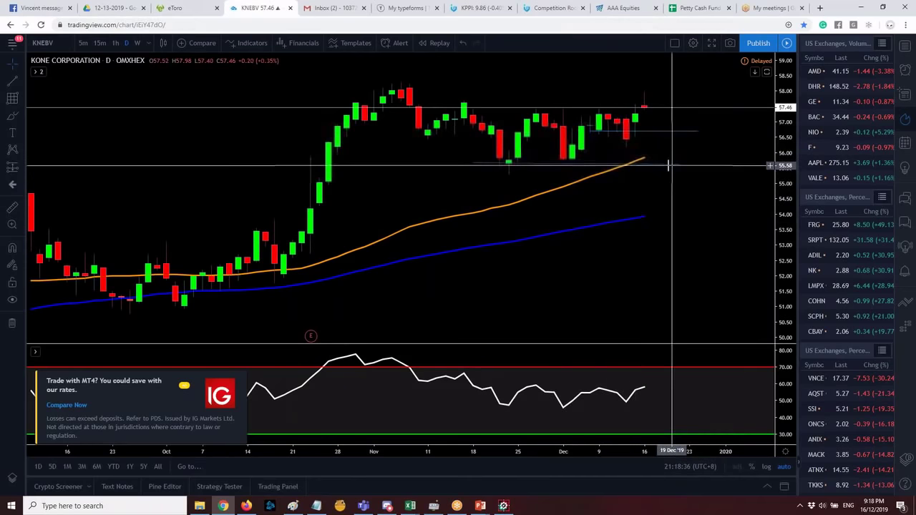
left_click_drag(662, 165, 664, 159)
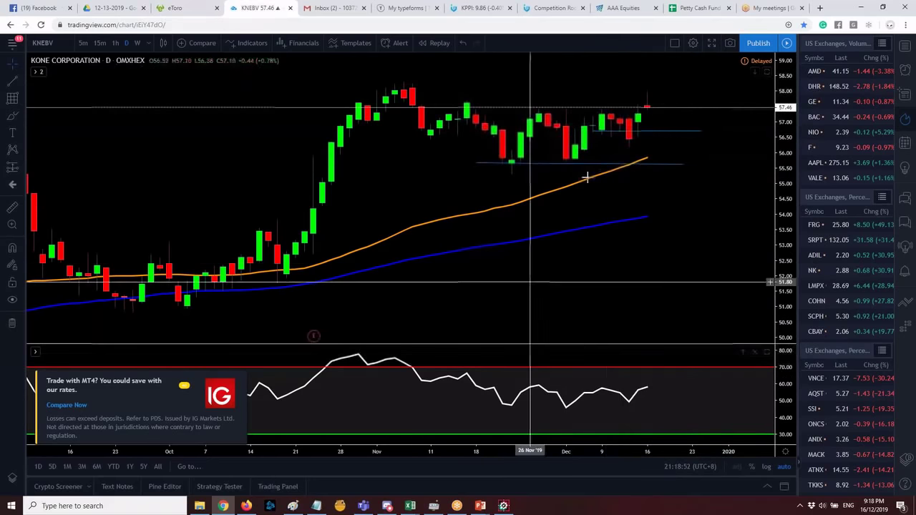
Delete the upper trend line at about 56.7 from the KNEBV chart, then switch back to the pending orders in eToro.
scroll(443, 204, "down", 3)
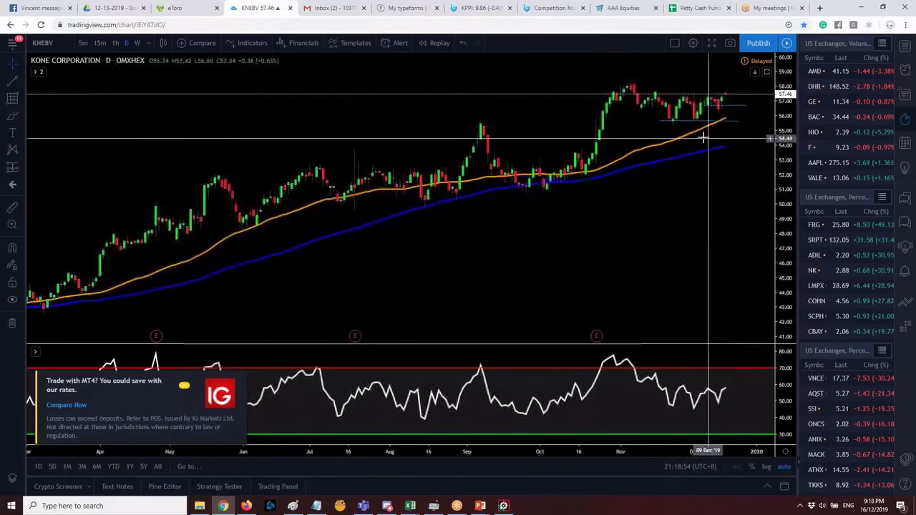
scroll(641, 337, "up", 4)
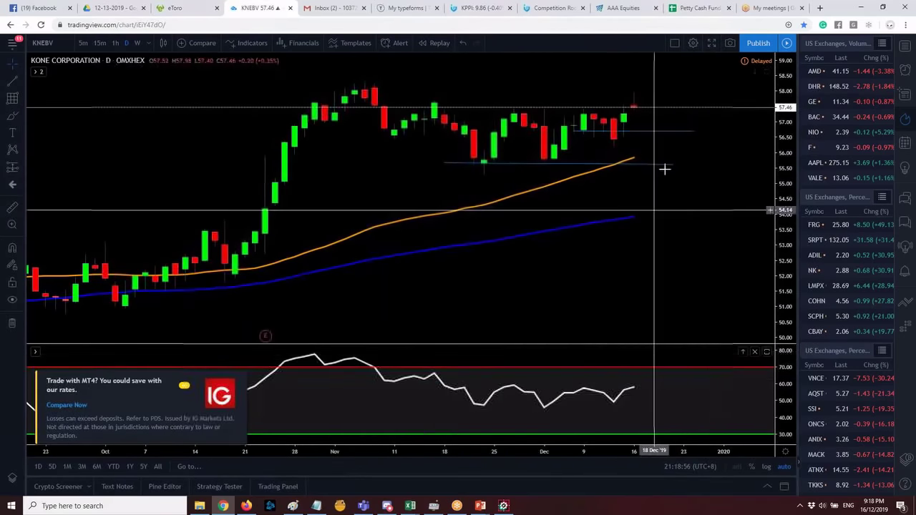
left_click(683, 132)
key("Delete")
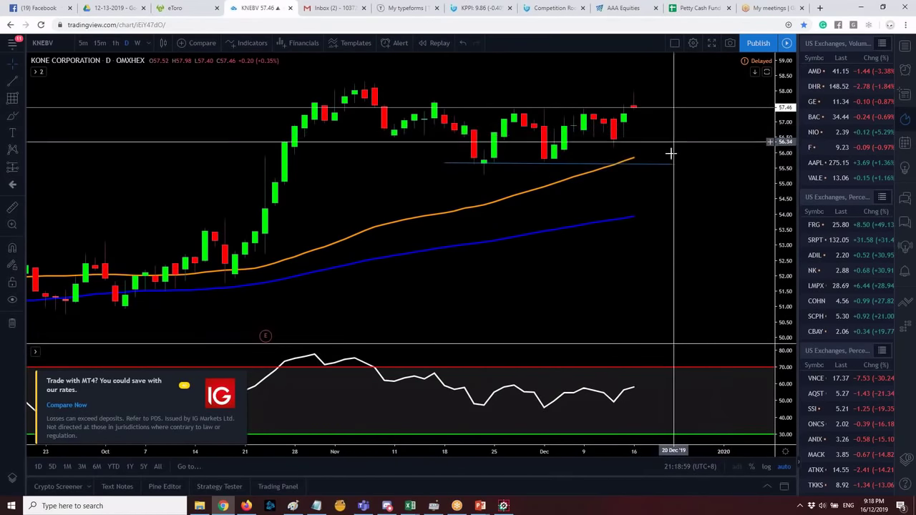
left_click(192, 7)
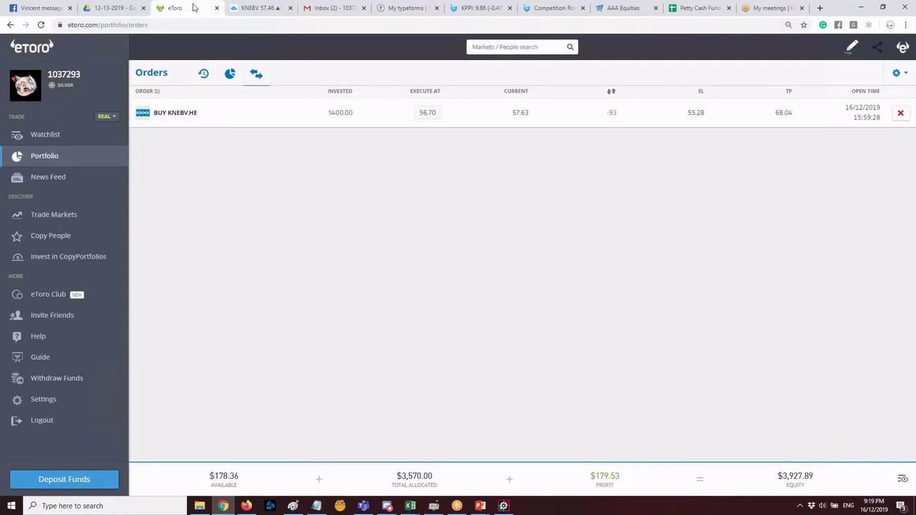
Search eToro's markets for knebv and open the price chart of KNEBV.HE, KONE Oyj.
left_click(494, 47)
type("kn")
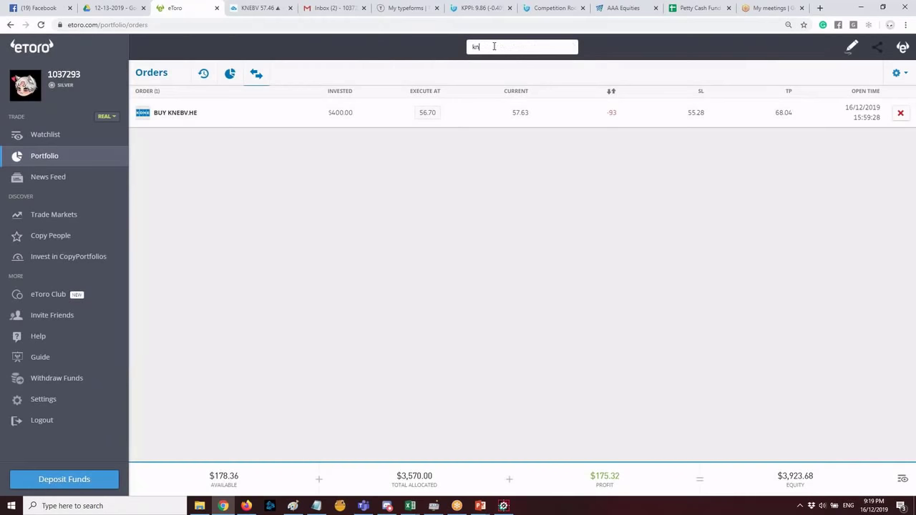
type("ebv")
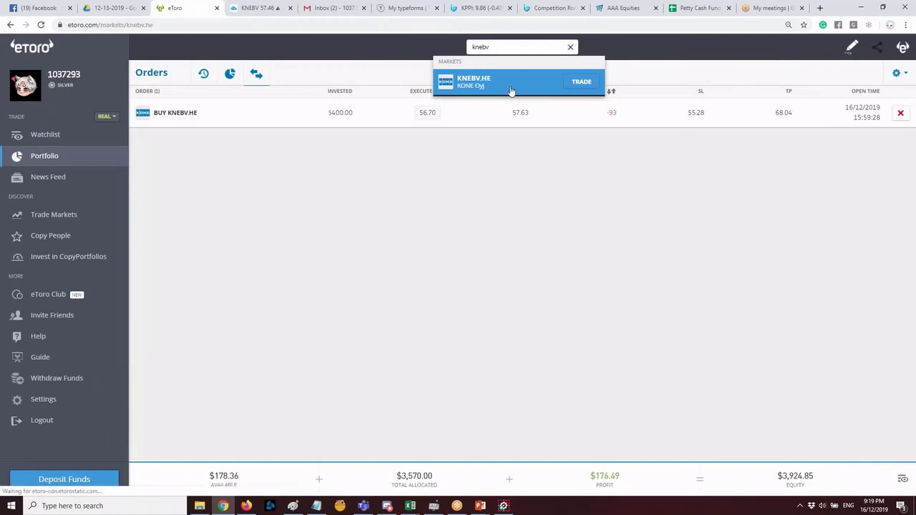
left_click(503, 84)
left_click(578, 136)
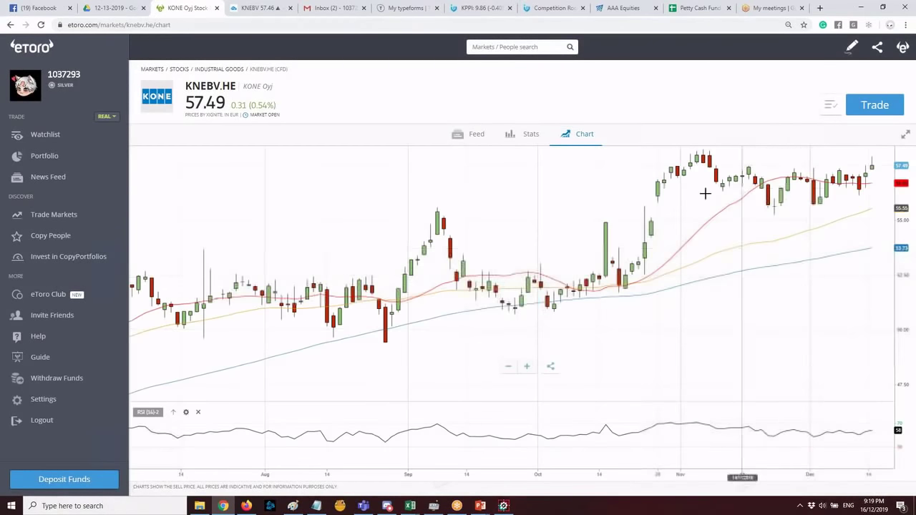
Compare KNEBV's multi-year history and recent daily candles between the eToro chart and the TradingView chart.
scroll(792, 174, "up", 5)
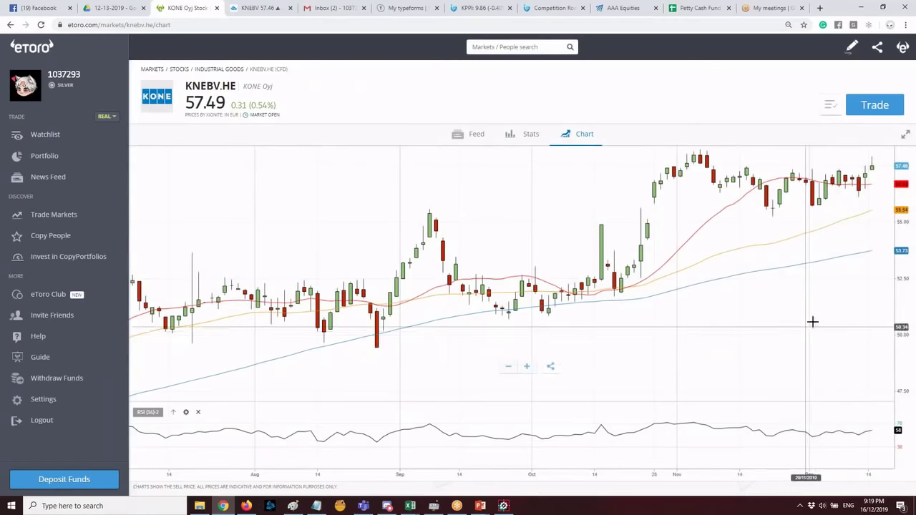
scroll(577, 265, "down", 1)
scroll(577, 265, "down", 5)
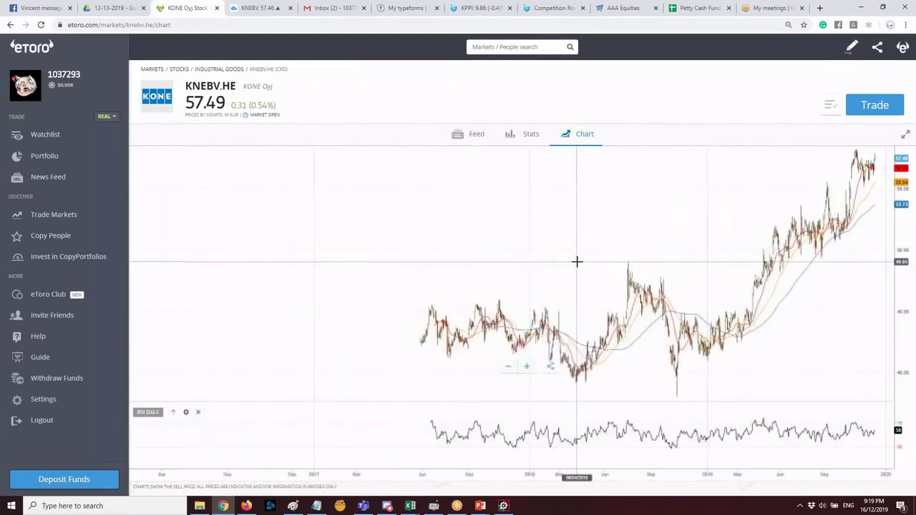
left_click(256, 7)
scroll(351, 252, "down", 5)
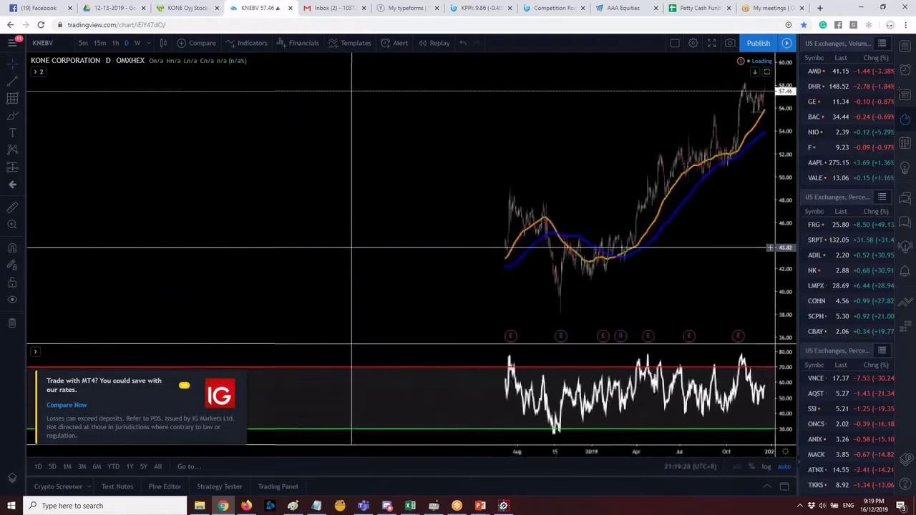
scroll(532, 244, "down", 5)
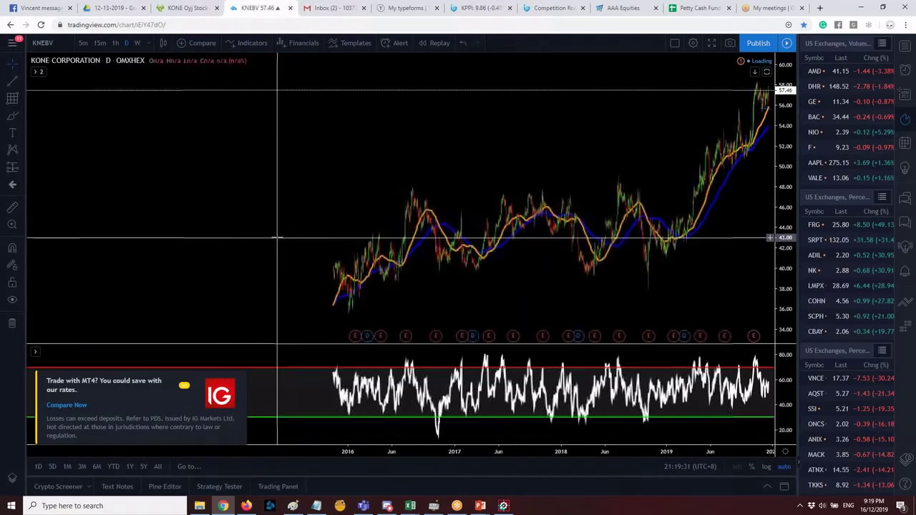
left_click(186, 8)
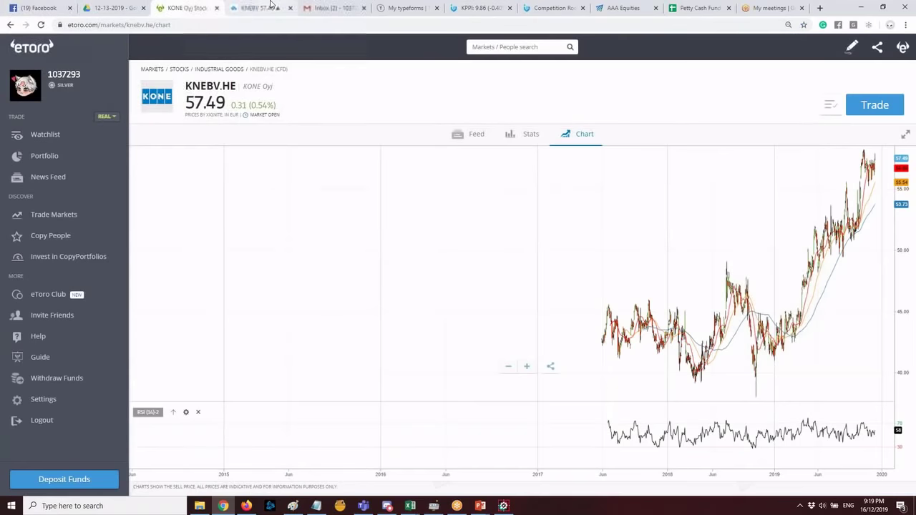
left_click(257, 8)
scroll(514, 233, "up", 10)
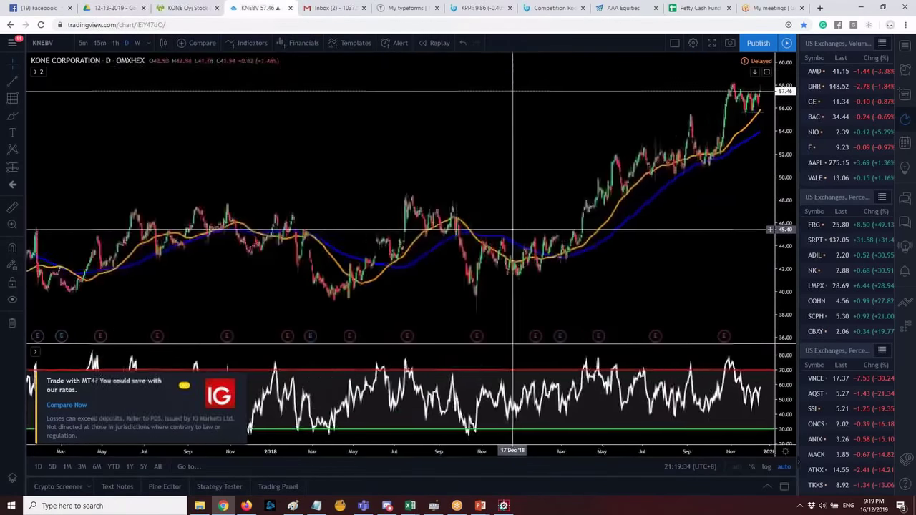
left_click(186, 8)
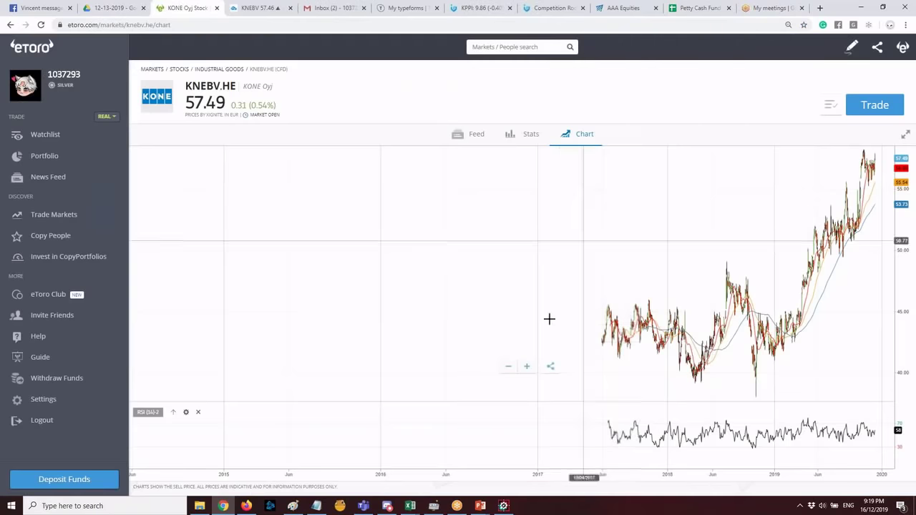
scroll(607, 350, "up", 5)
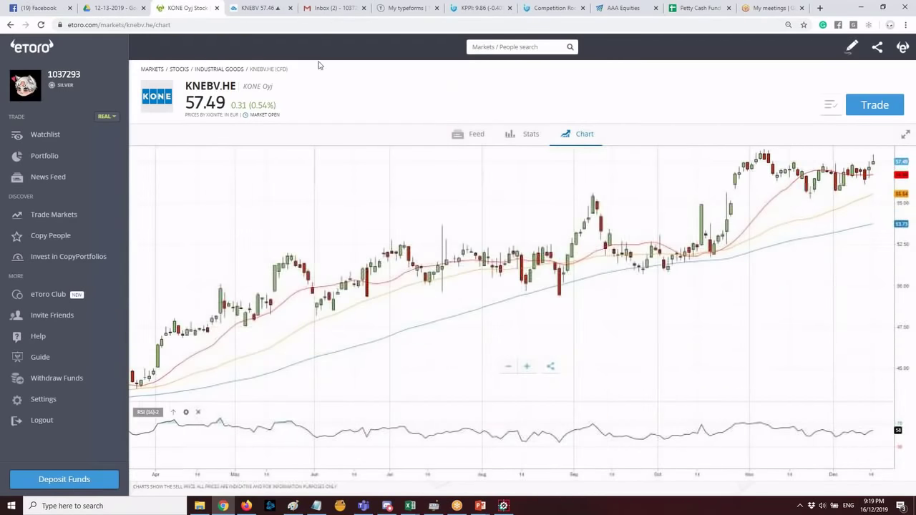
key("ctrl+Tab")
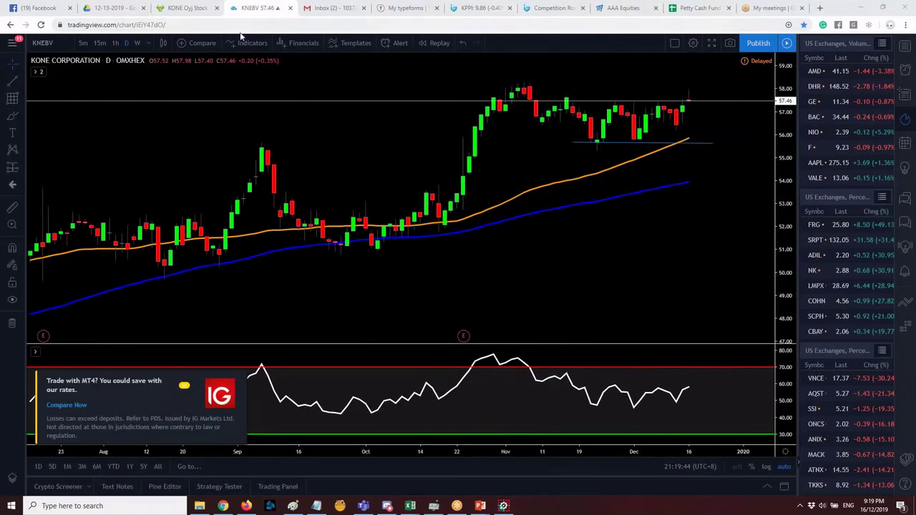
left_click(196, 4)
scroll(701, 231, "up", 5)
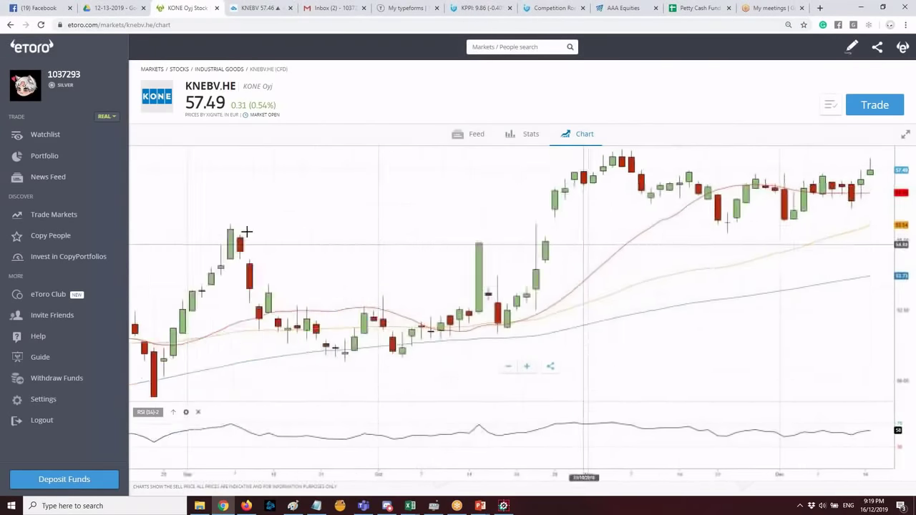
Check the eToro portfolio's full exposure breakdown, then open the overview of tradable markets.
left_click(65, 158)
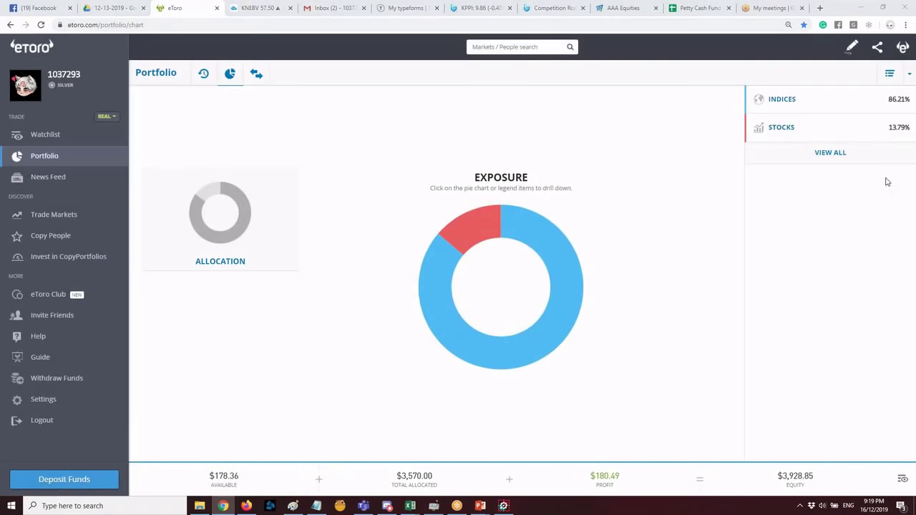
left_click(823, 153)
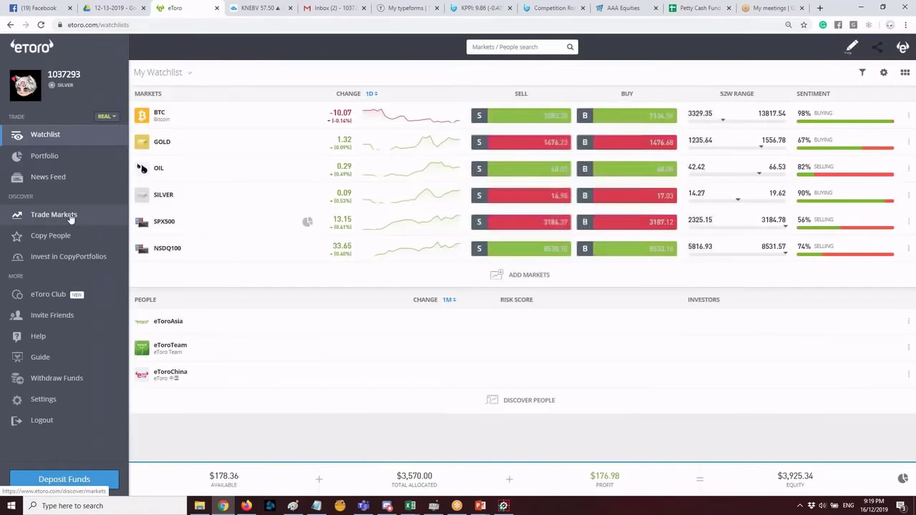
left_click(71, 219)
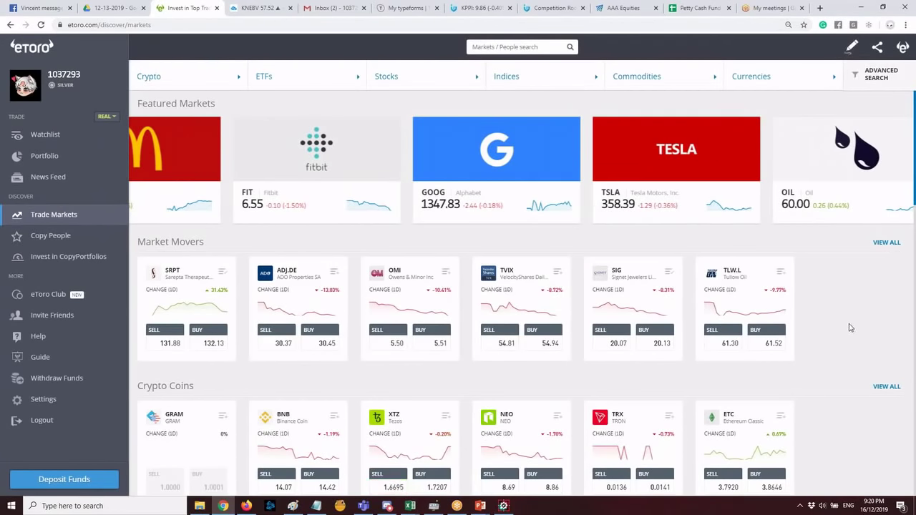
Examine the tradable market categories, from market movers and crypto through stocks, indices and currencies to commodities and ETFs.
scroll(583, 303, "down", 7)
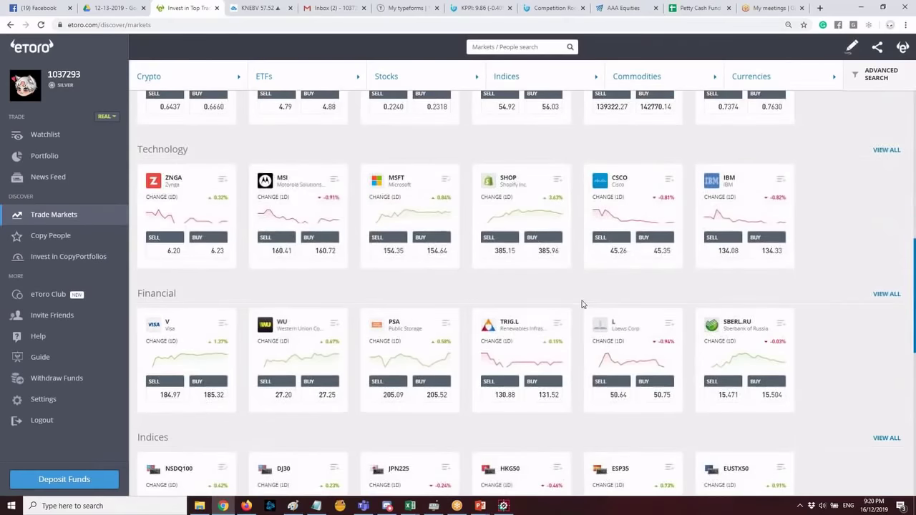
scroll(582, 302, "up", 7)
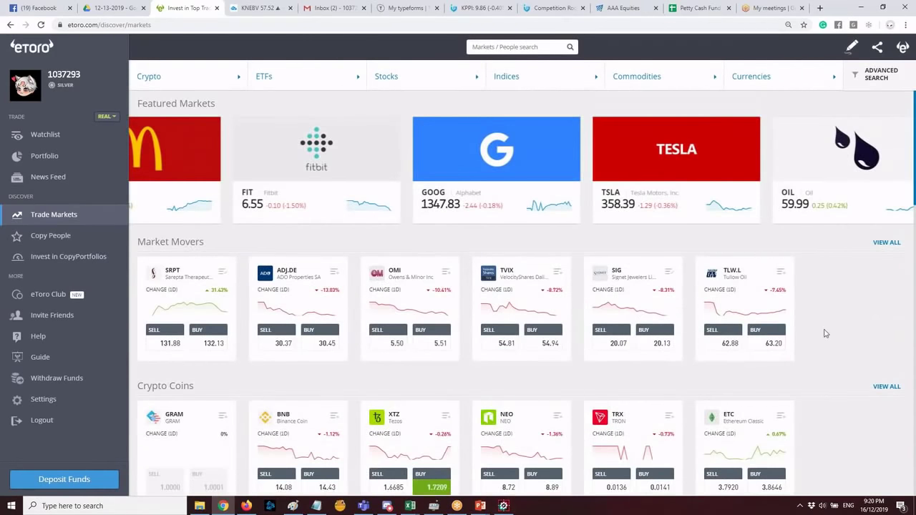
scroll(825, 334, "down", 3)
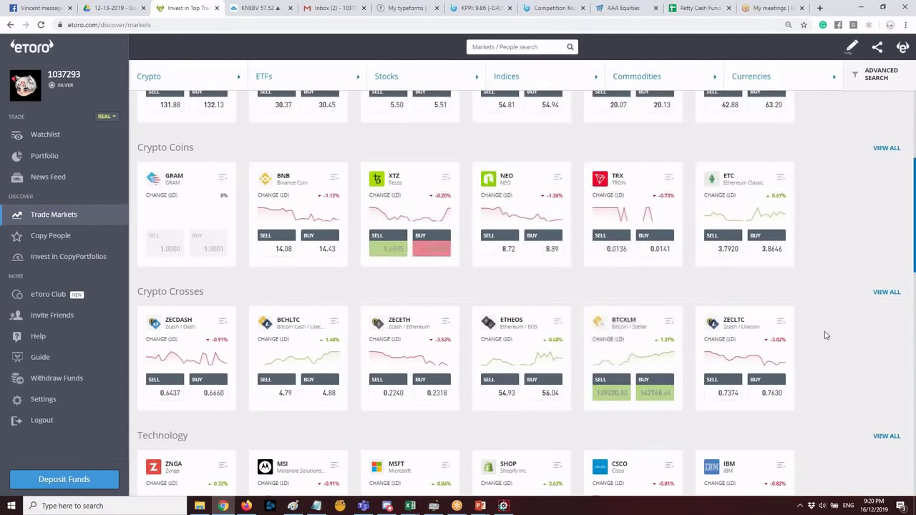
scroll(841, 344, "down", 10)
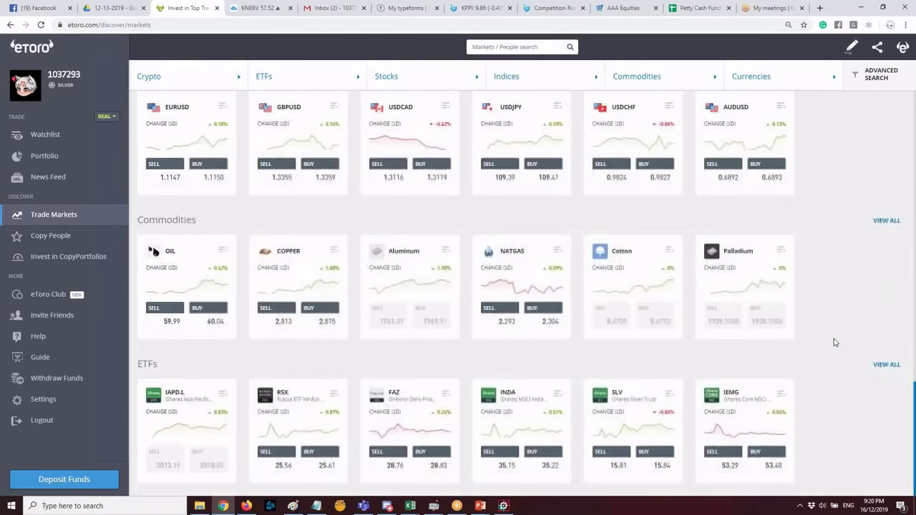
scroll(832, 343, "up", 12)
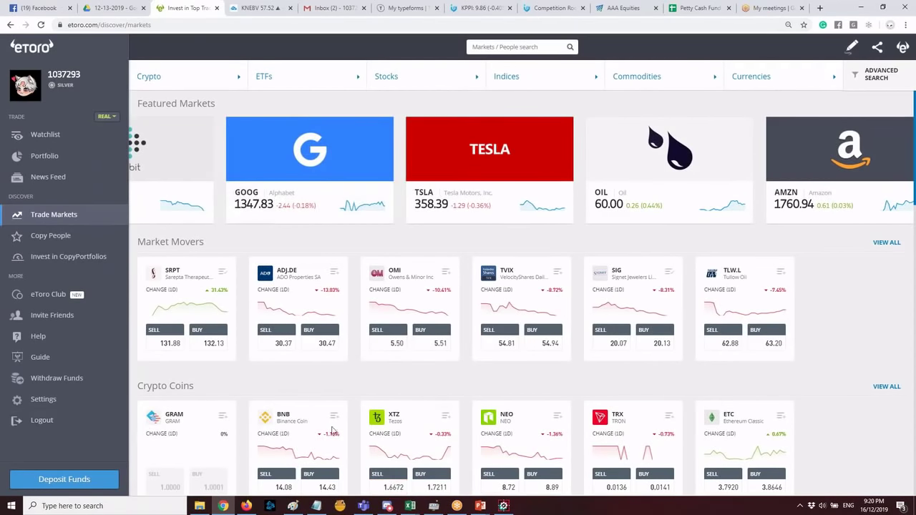
scroll(403, 416, "down", 8)
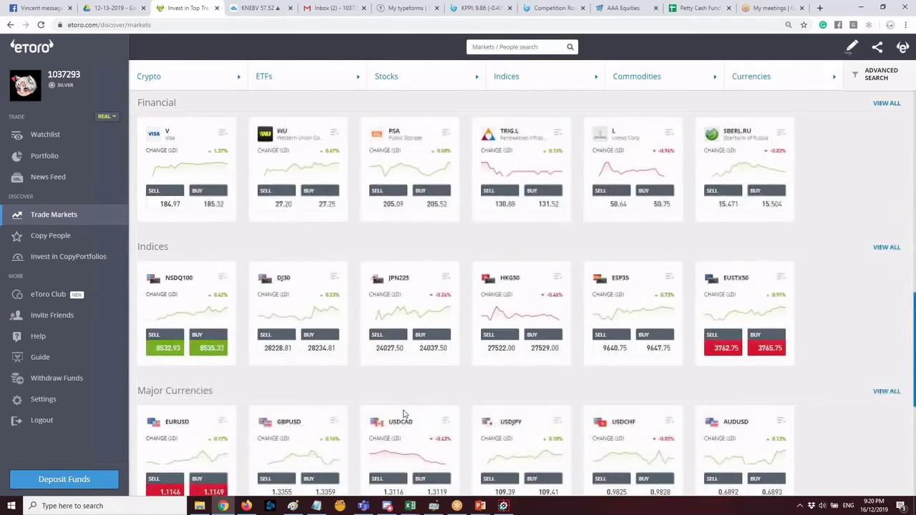
scroll(408, 418, "up", 3)
scroll(411, 418, "down", 3)
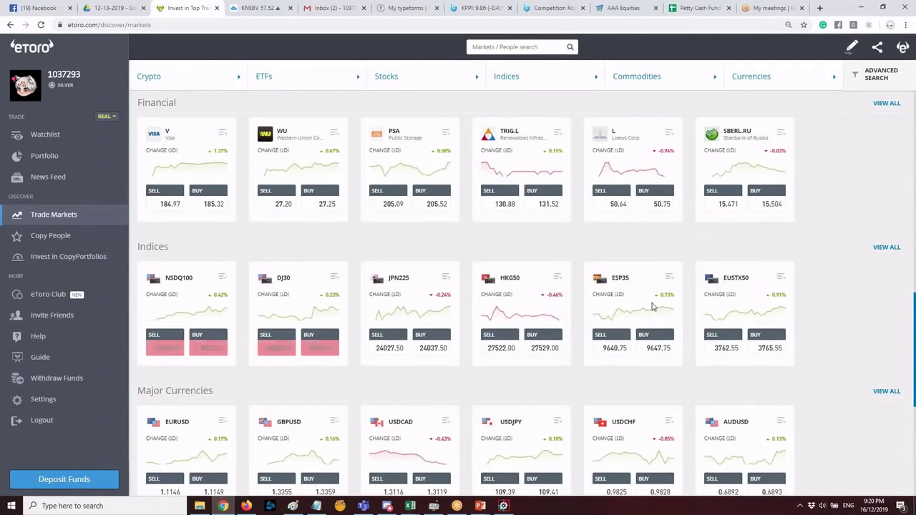
scroll(811, 306, "up", 2)
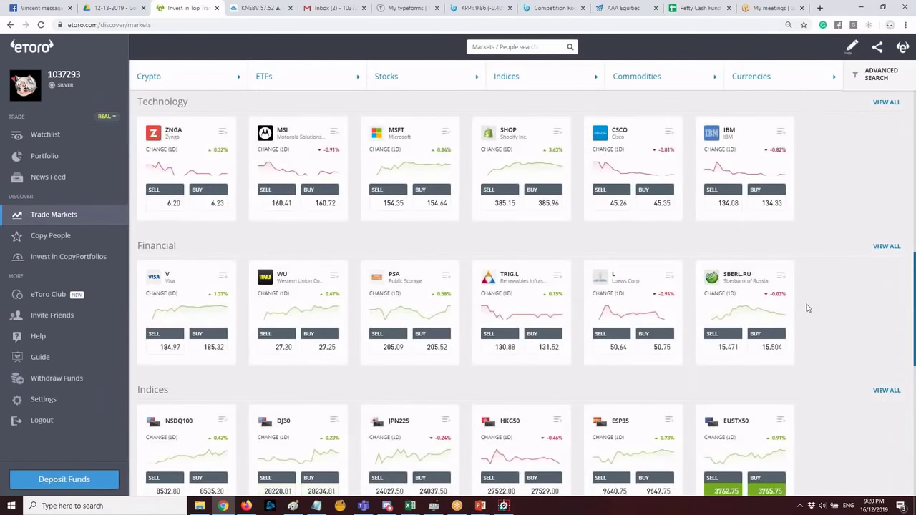
scroll(807, 307, "up", 3)
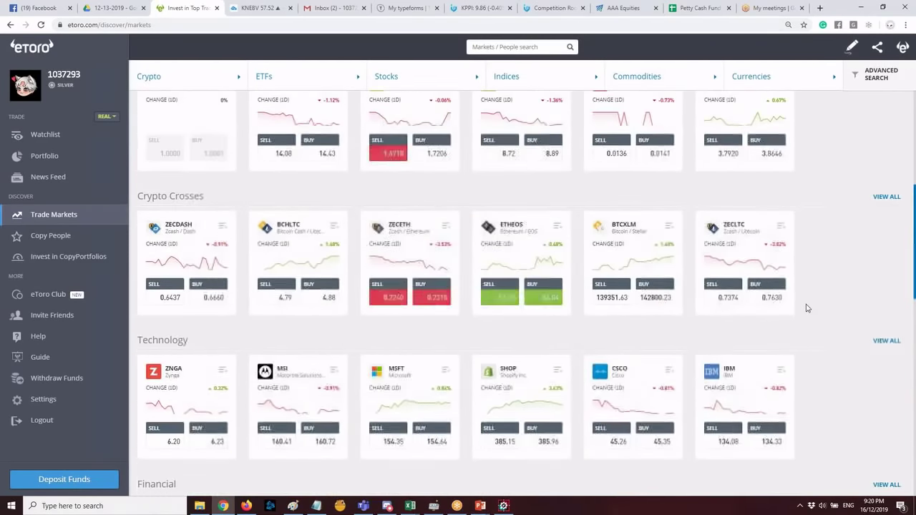
scroll(807, 308, "up", 4)
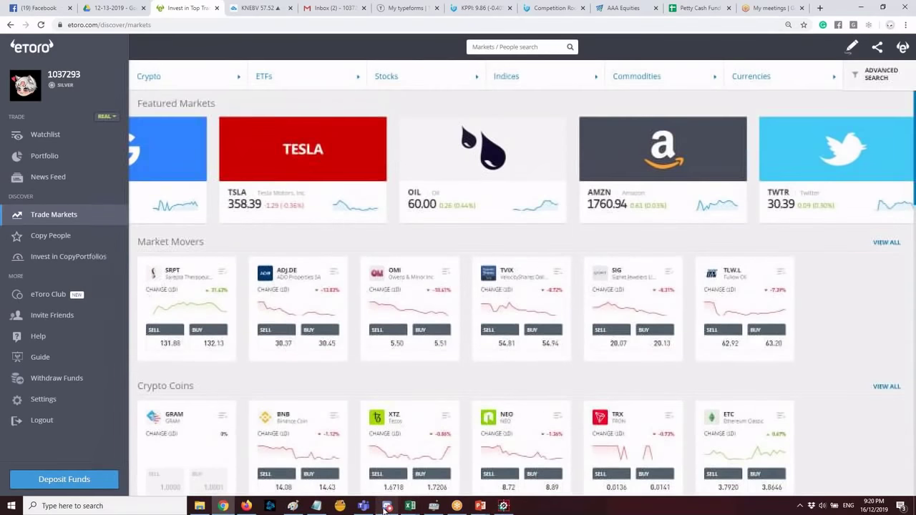
Check the risk management and leverage guidelines in Discord's general-chat, then return to eToro and open the watchlist.
left_click(387, 506)
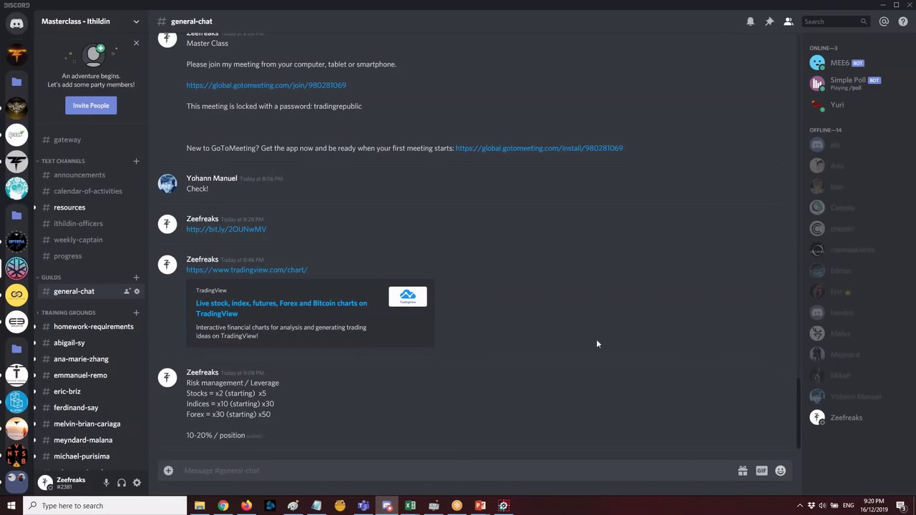
key("alt+Tab")
scroll(712, 317, "down", 2)
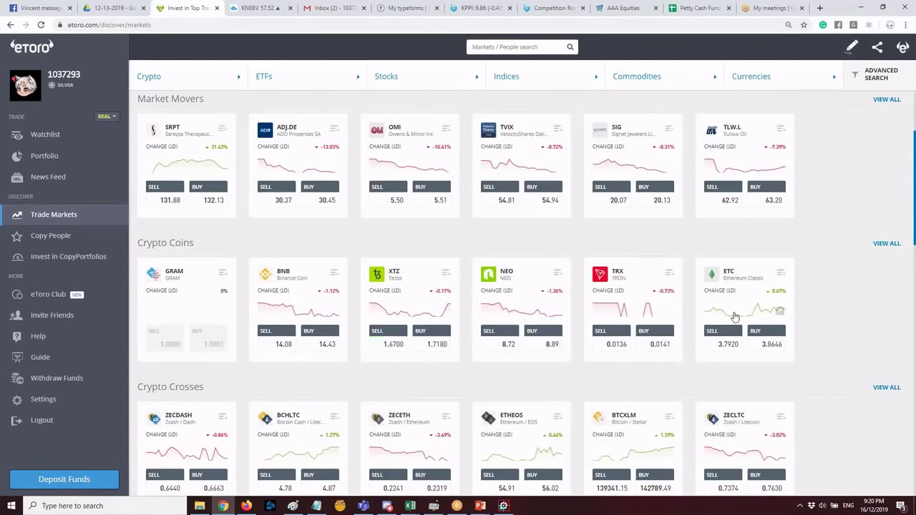
scroll(735, 317, "up", 2)
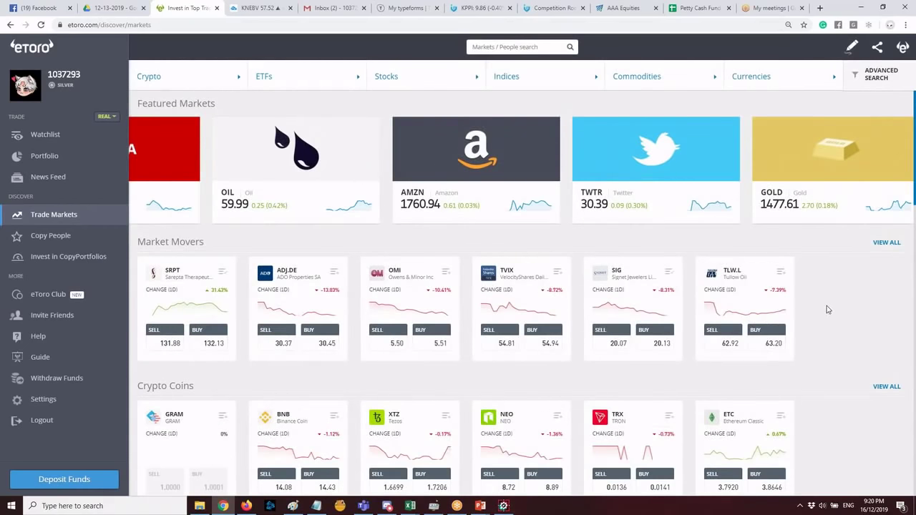
left_click(131, 143)
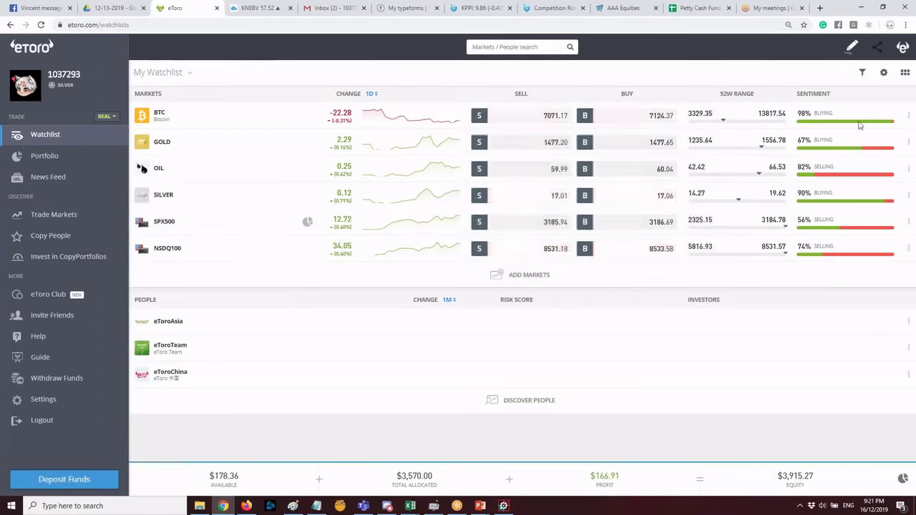